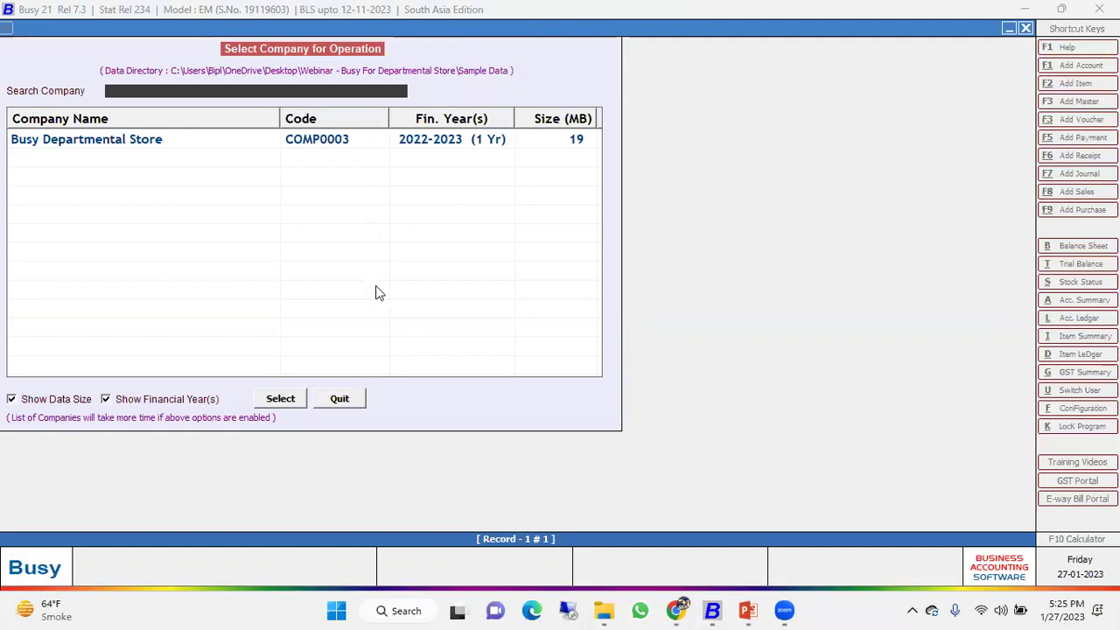
# Open Busy Departmental Store, step through its name and financial year fields in Modify Company, then exit unchanged.
pyautogui.click(336, 140)
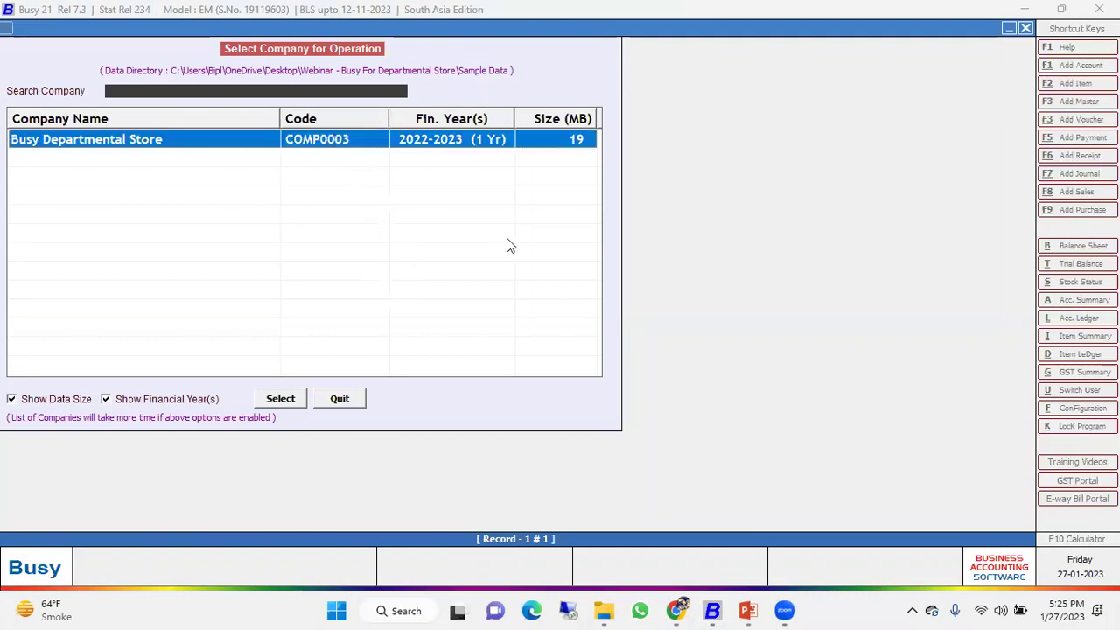
pyautogui.press('Return')
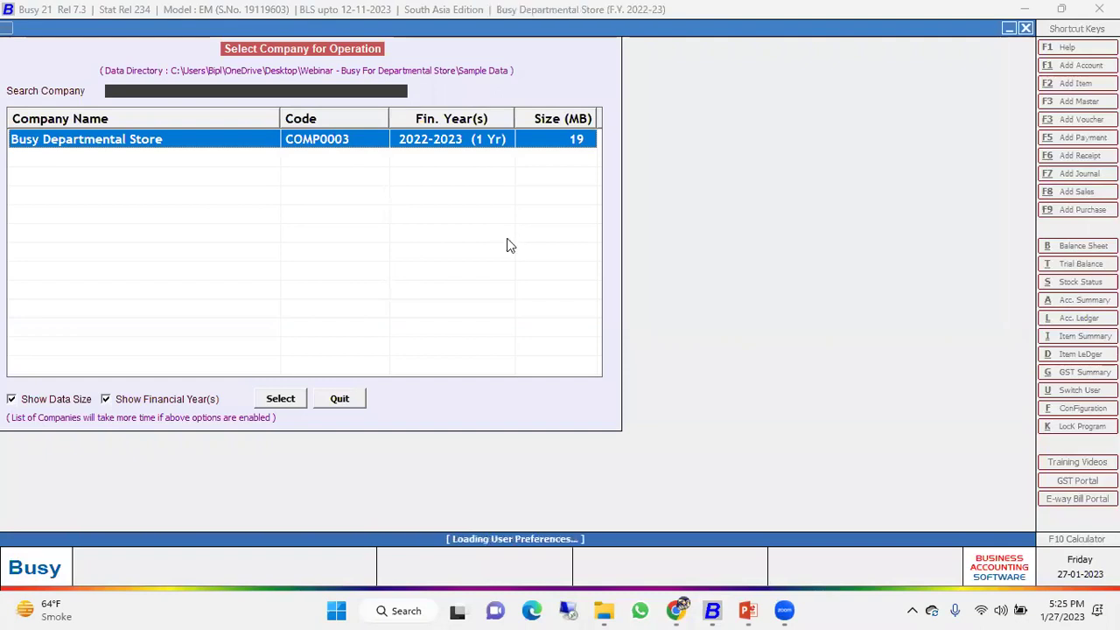
pyautogui.press('Left')
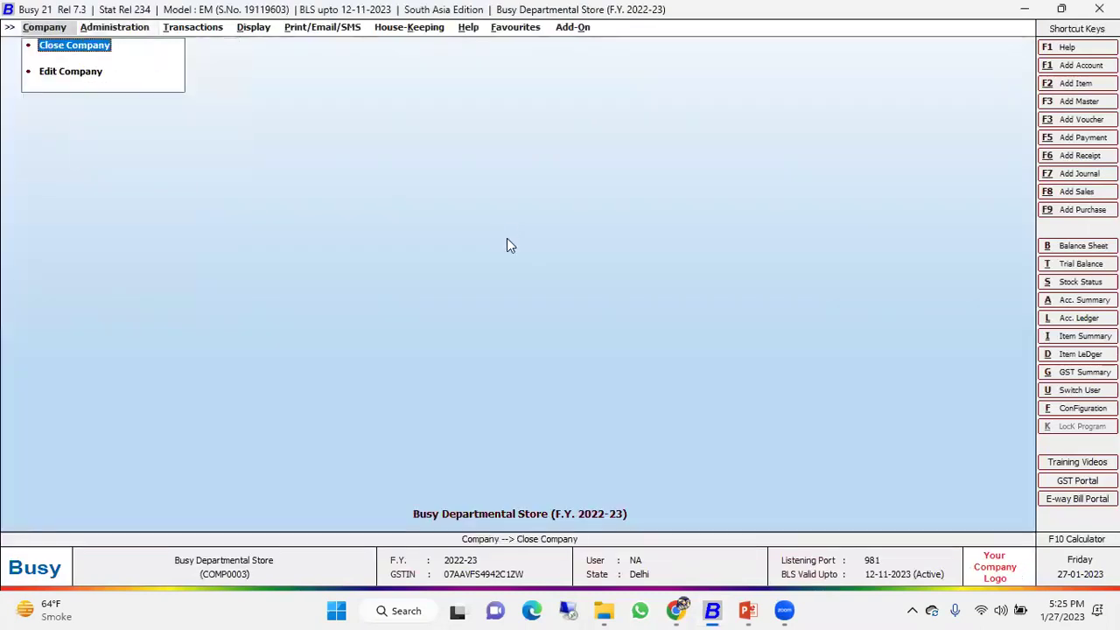
pyautogui.press('Down')
pyautogui.press('Return')
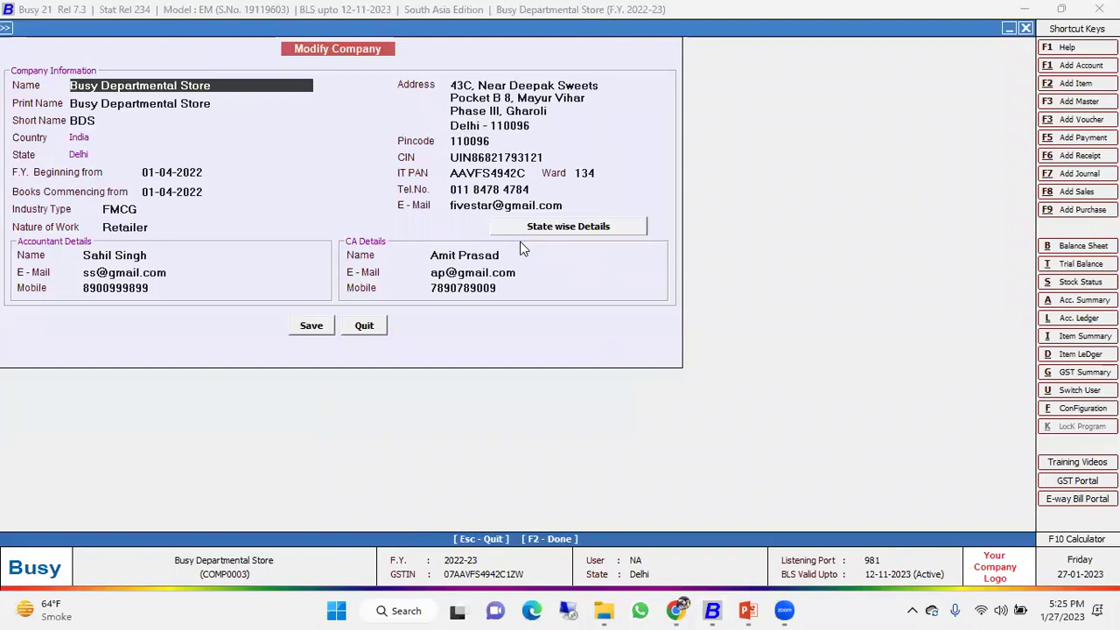
pyautogui.press('Return')
pyautogui.press('Return')
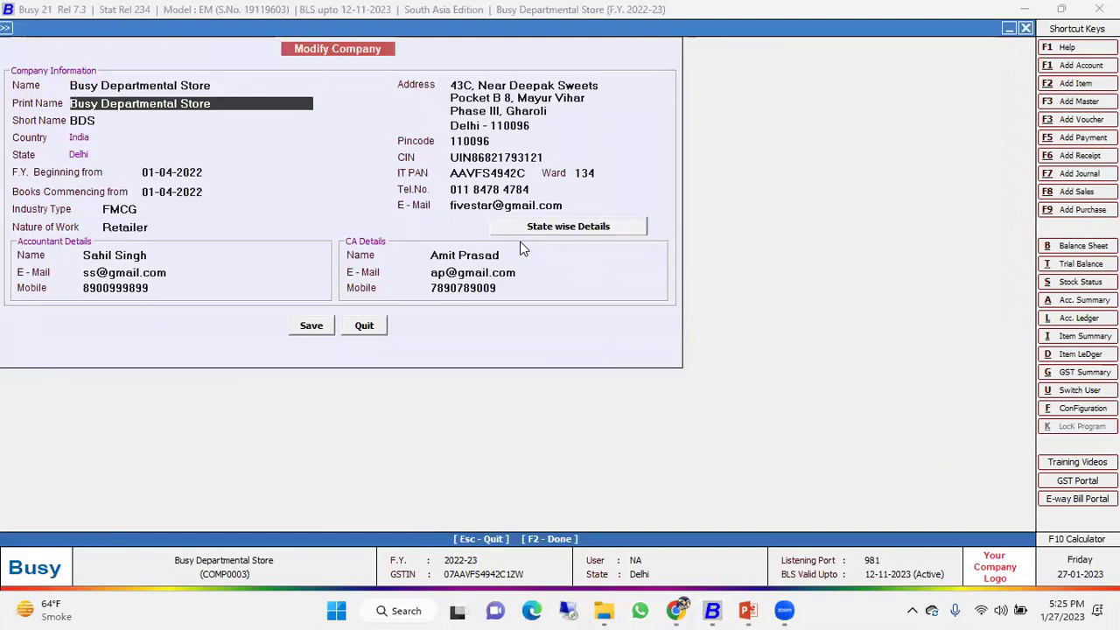
pyautogui.press('Return')
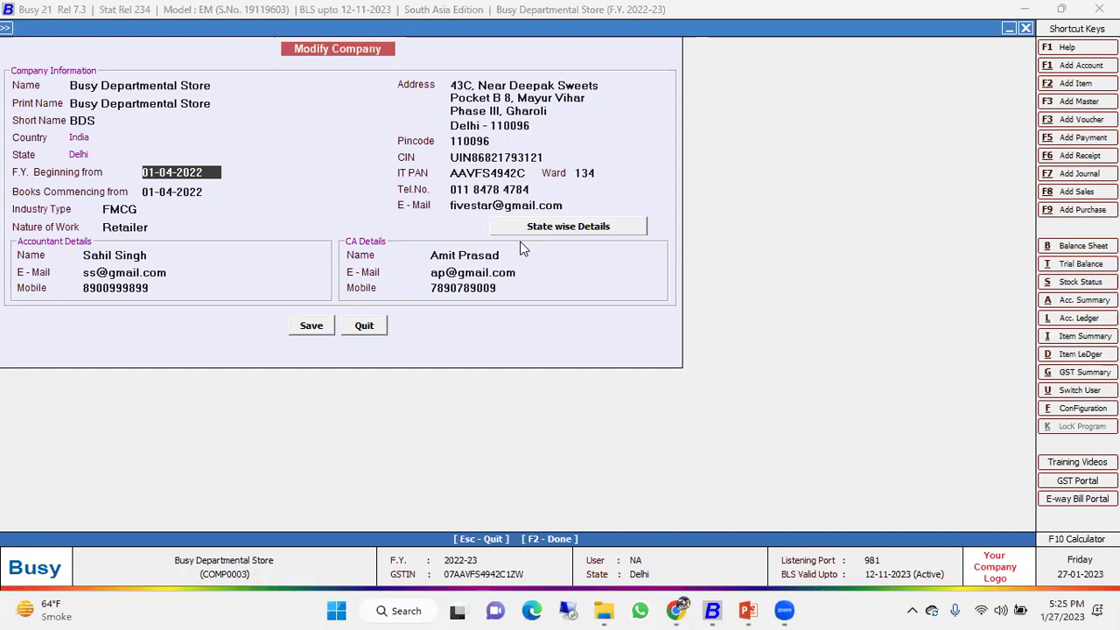
pyautogui.press('Escape')
# Quit Modify Company without saving, view the accounts list in standard format, then start a new account.
pyautogui.press('Return')
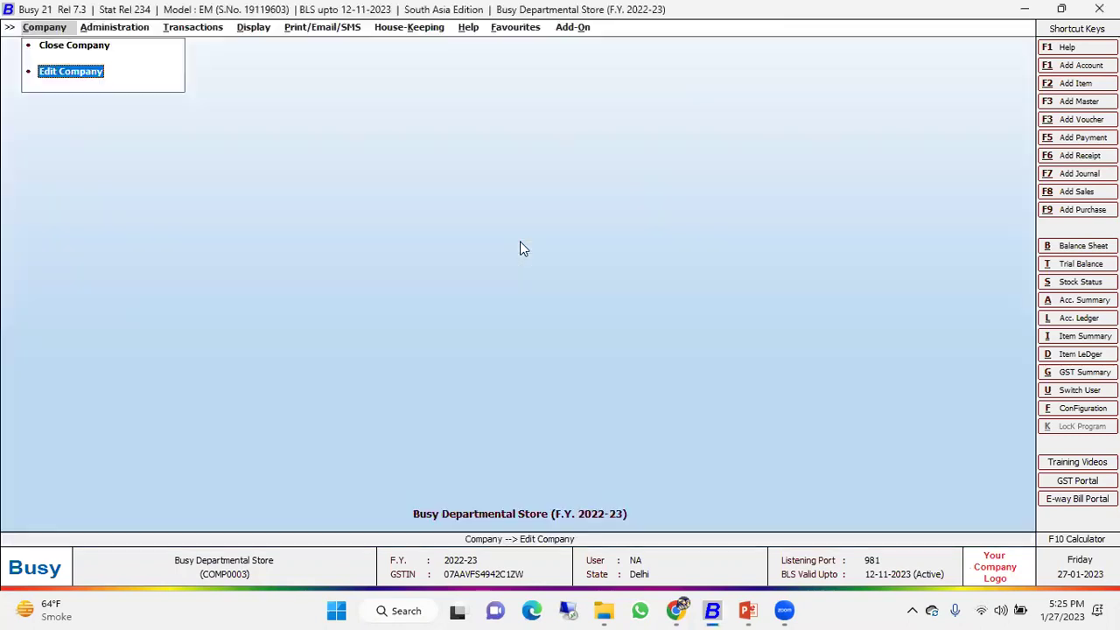
pyautogui.press('Right')
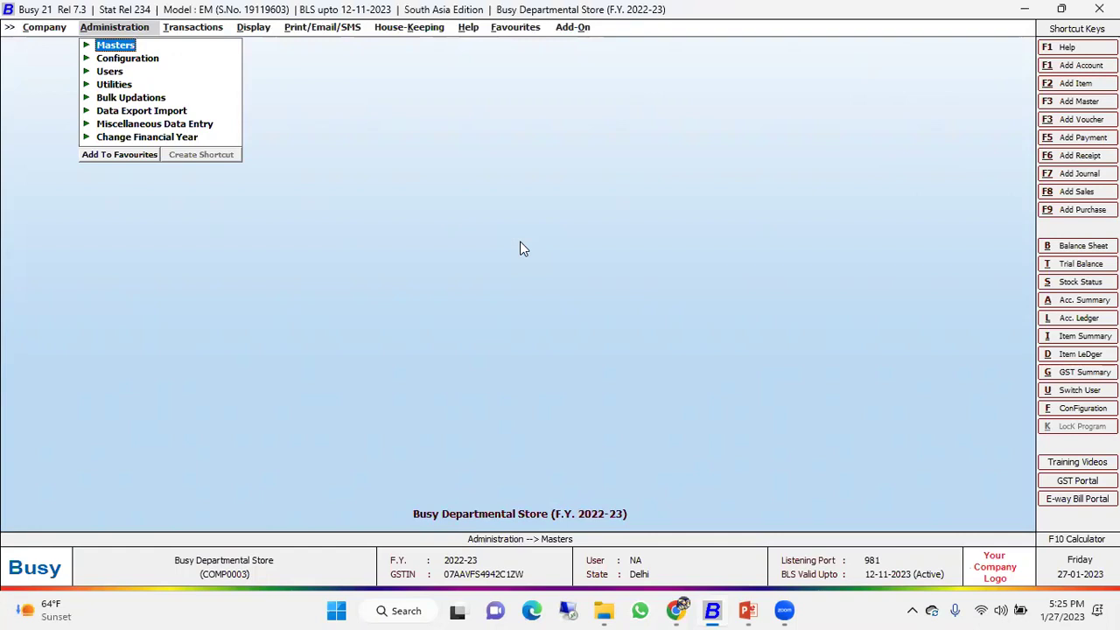
pyautogui.press('Return')
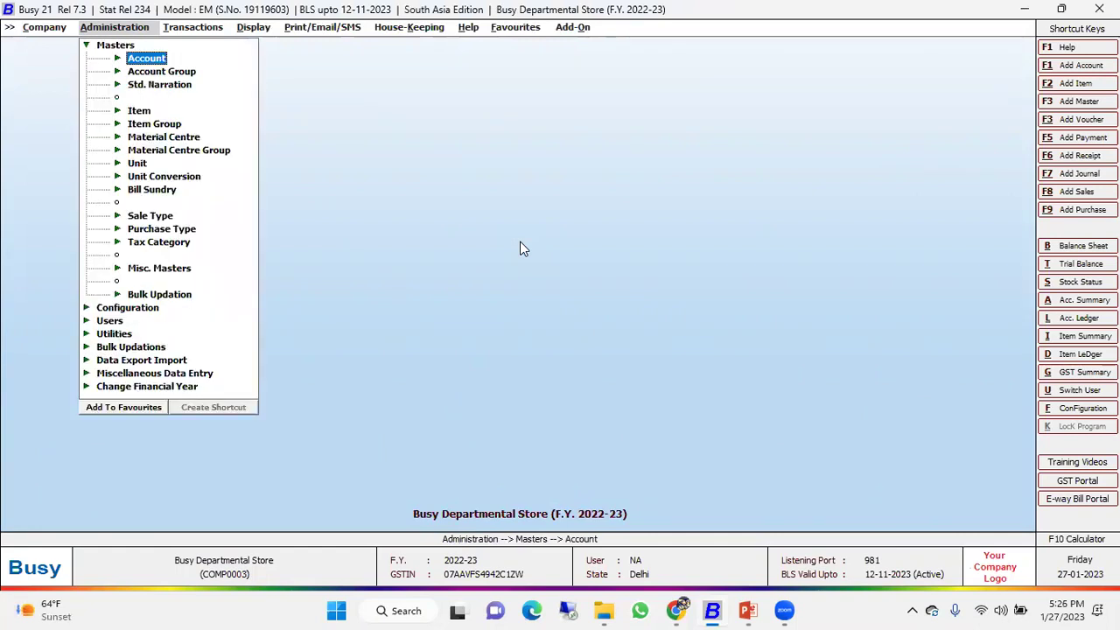
pyautogui.press('Return')
pyautogui.press('Down')
pyautogui.press('Down')
pyautogui.press('Return')
pyautogui.press('Return')
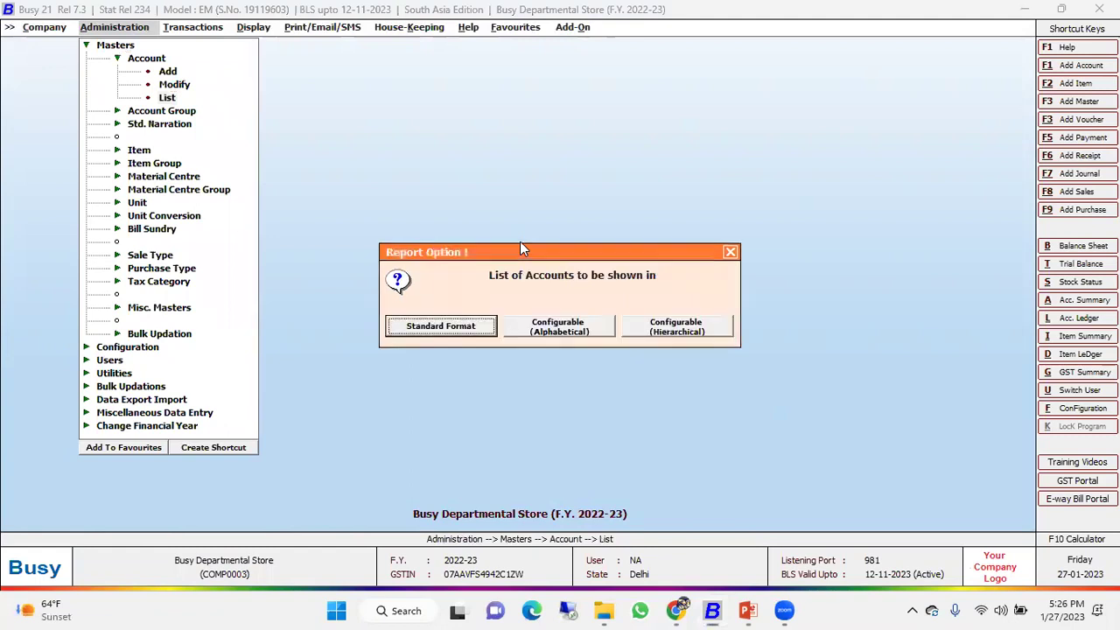
pyautogui.press('Return')
pyautogui.press('Return')
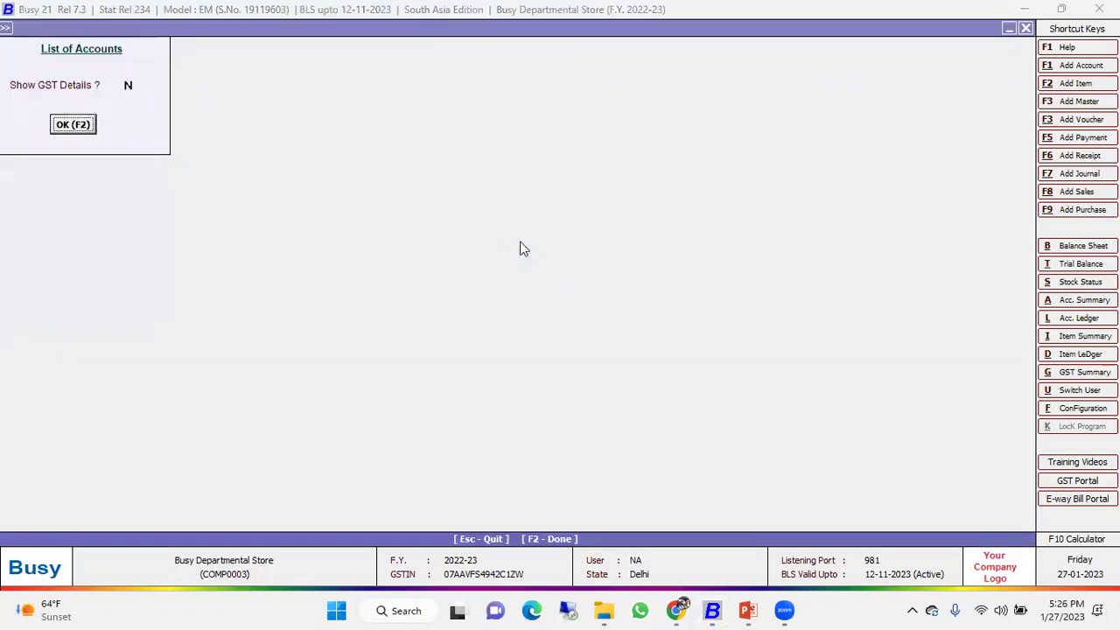
pyautogui.press('Return')
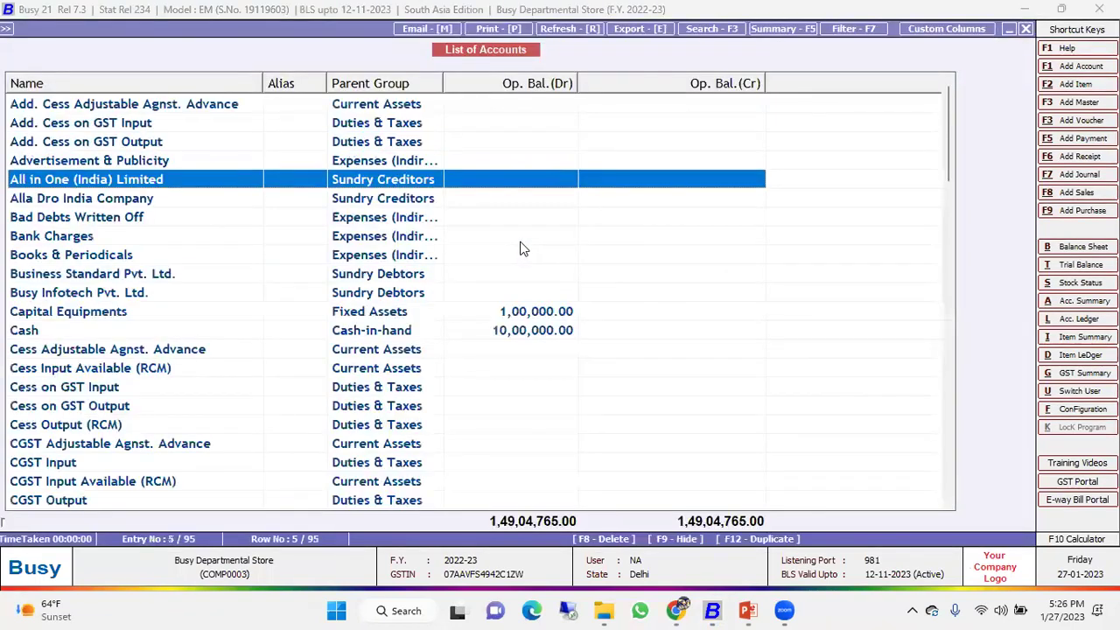
pyautogui.press('Escape')
pyautogui.press('Escape')
pyautogui.press('Escape')
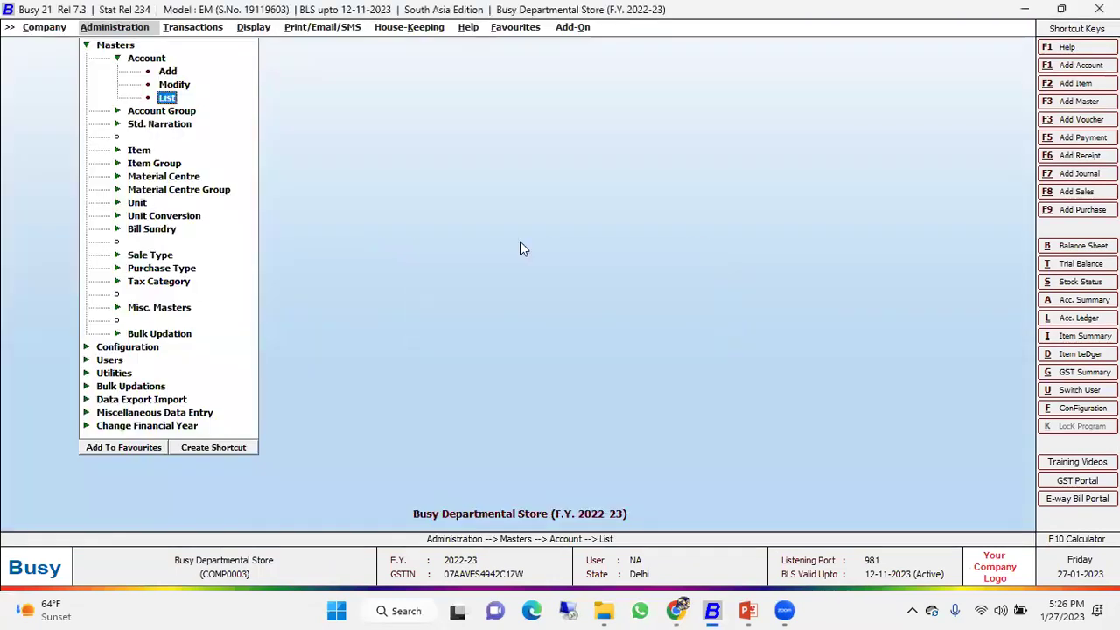
pyautogui.press('Up')
pyautogui.press('Up')
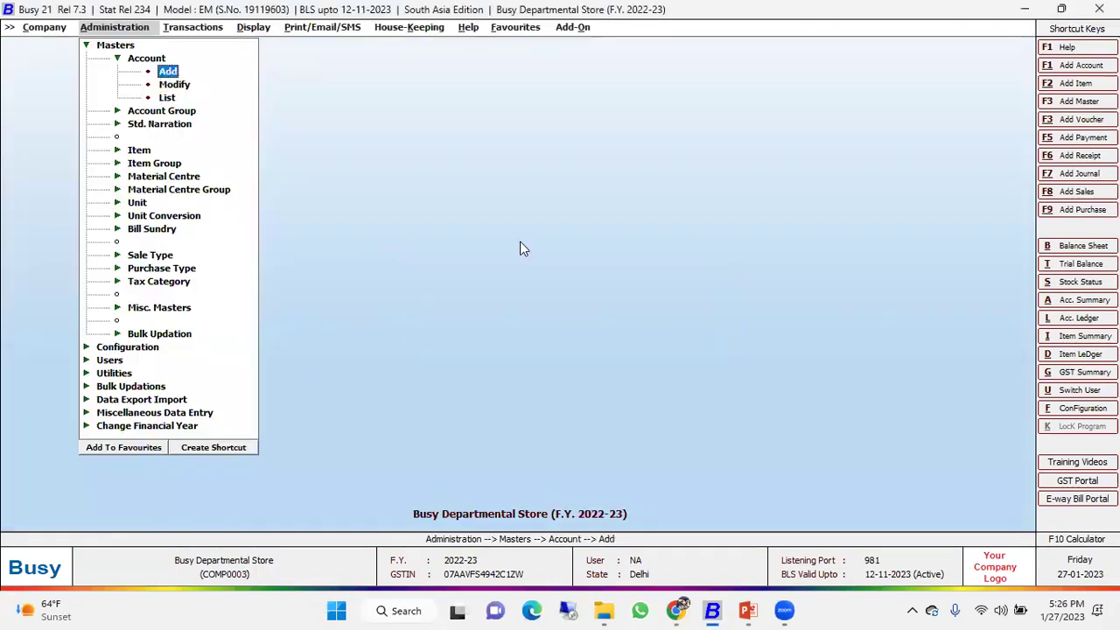
pyautogui.press('Return')
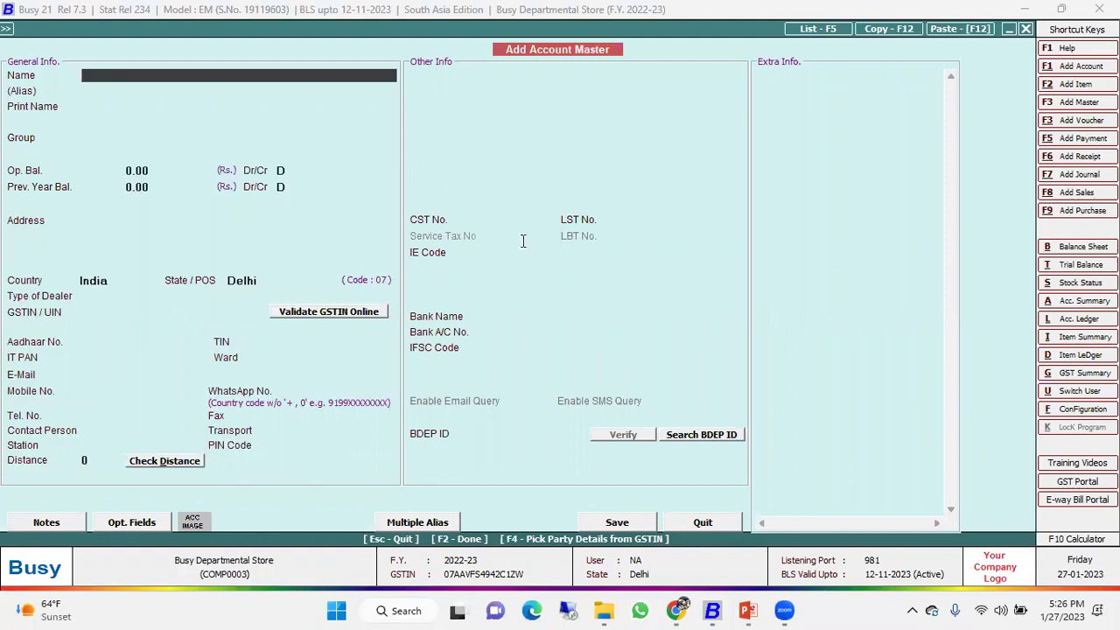
# In a new Chrome tab, search Google for 'gstin no. delhi'.
pyautogui.click(677, 610)
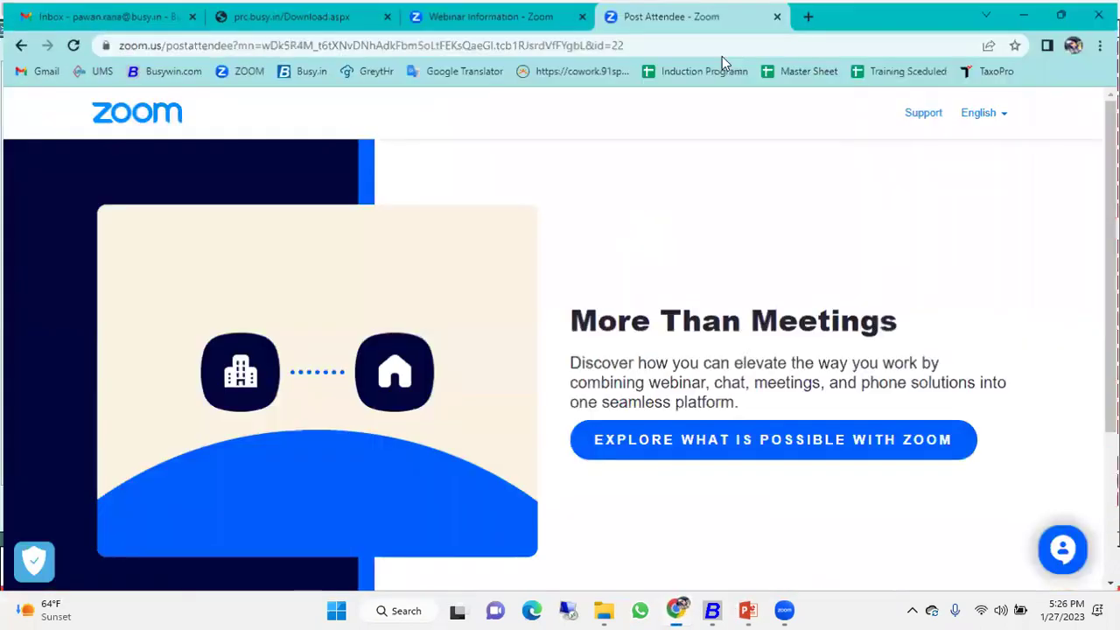
pyautogui.press('super+Down')
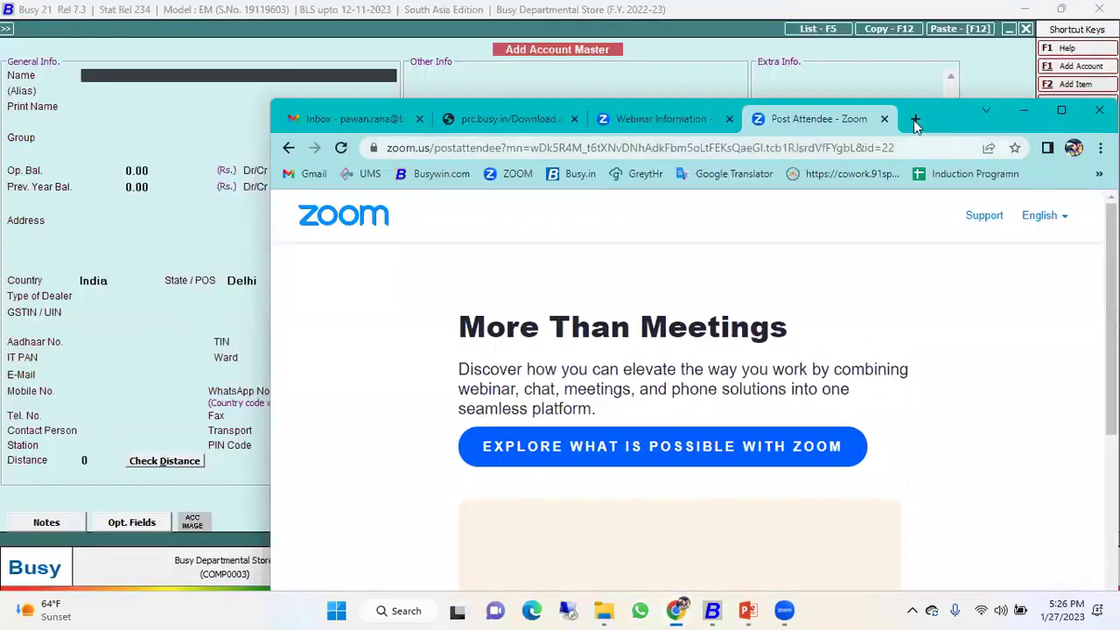
pyautogui.click(914, 120)
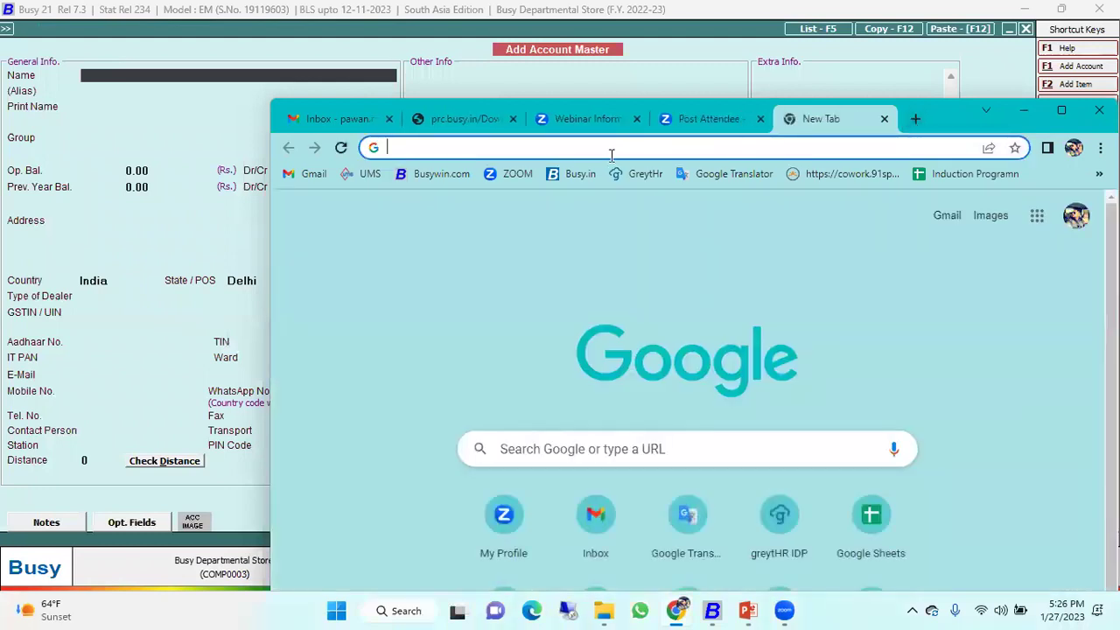
pyautogui.write('gstu')
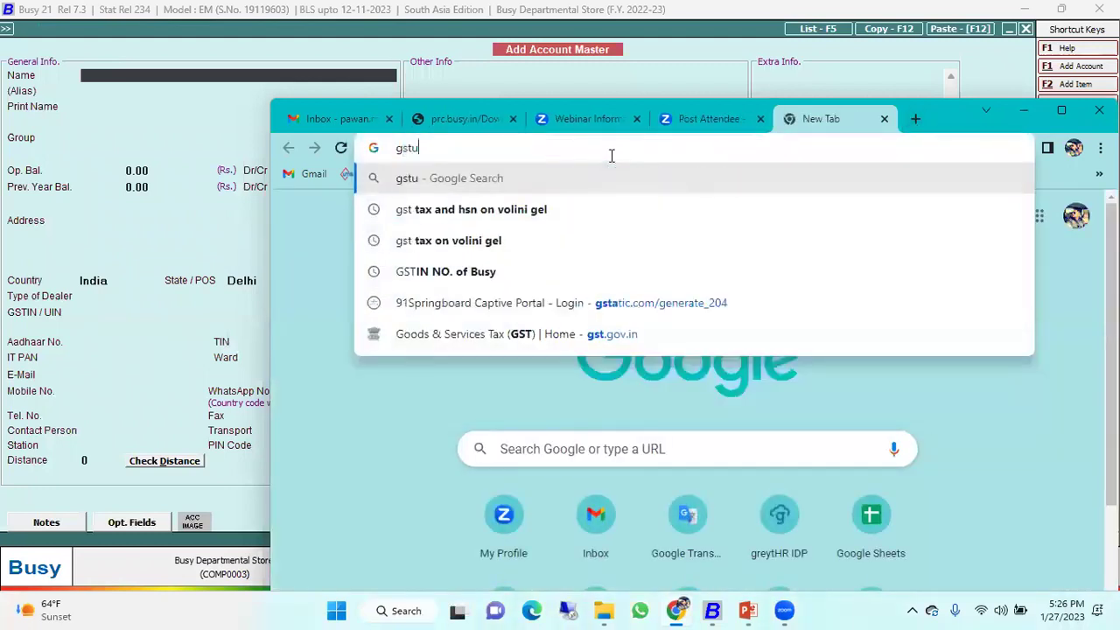
pyautogui.press('BackSpace')
pyautogui.write('in no. delhi')
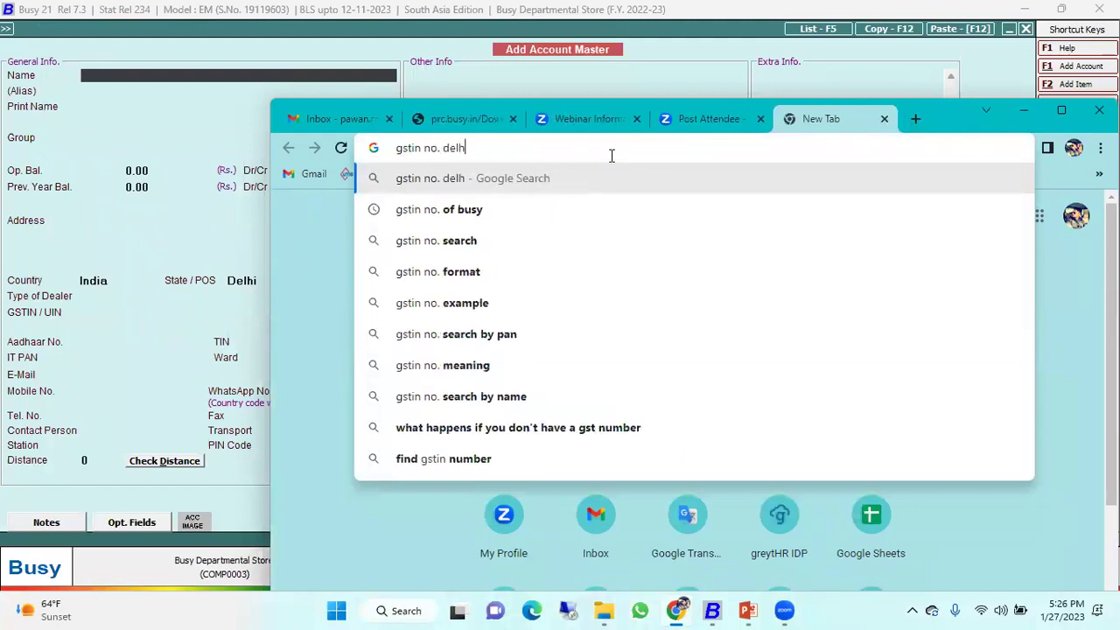
pyautogui.press('Return')
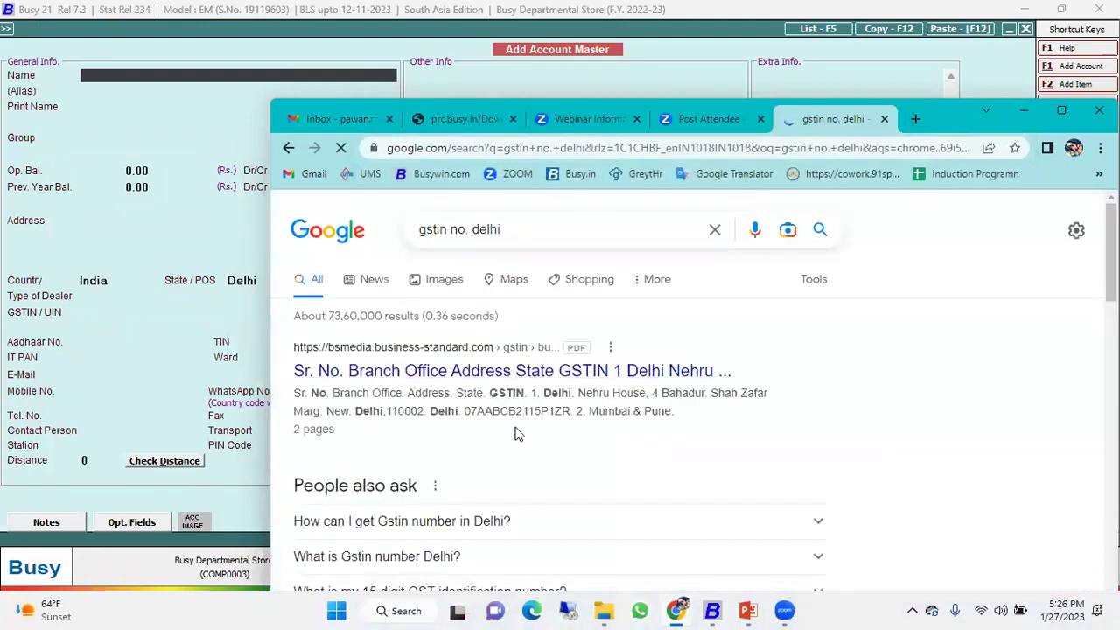
# Copy the sample GSTIN from the first result and minimize Chrome.
pyautogui.doubleClick(518, 413)
pyautogui.rightClick(518, 418)
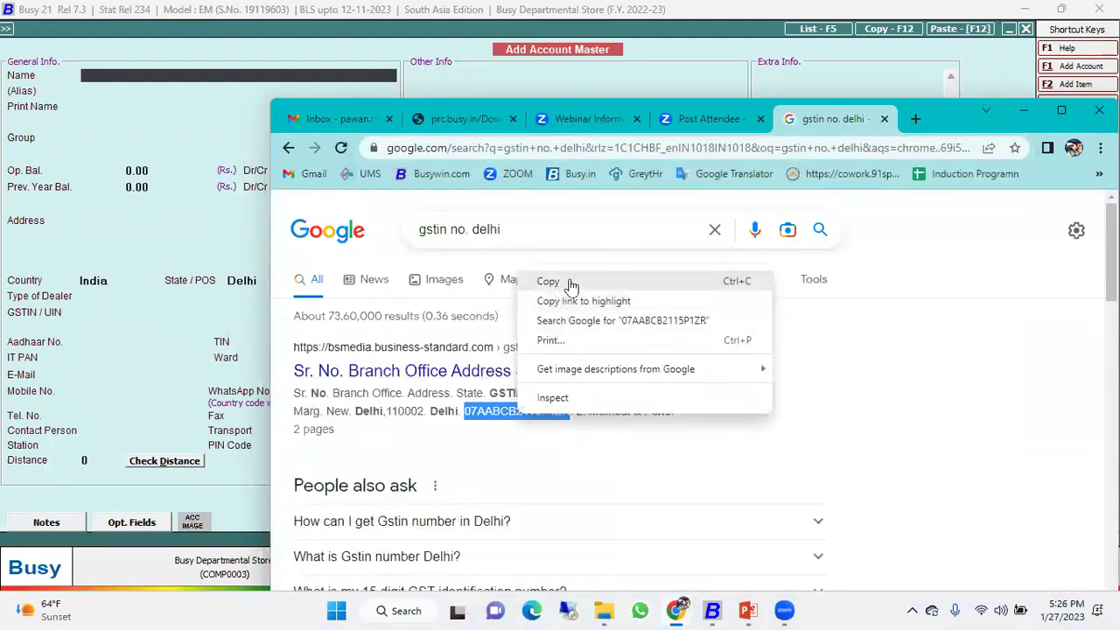
pyautogui.click(569, 285)
pyautogui.click(1024, 111)
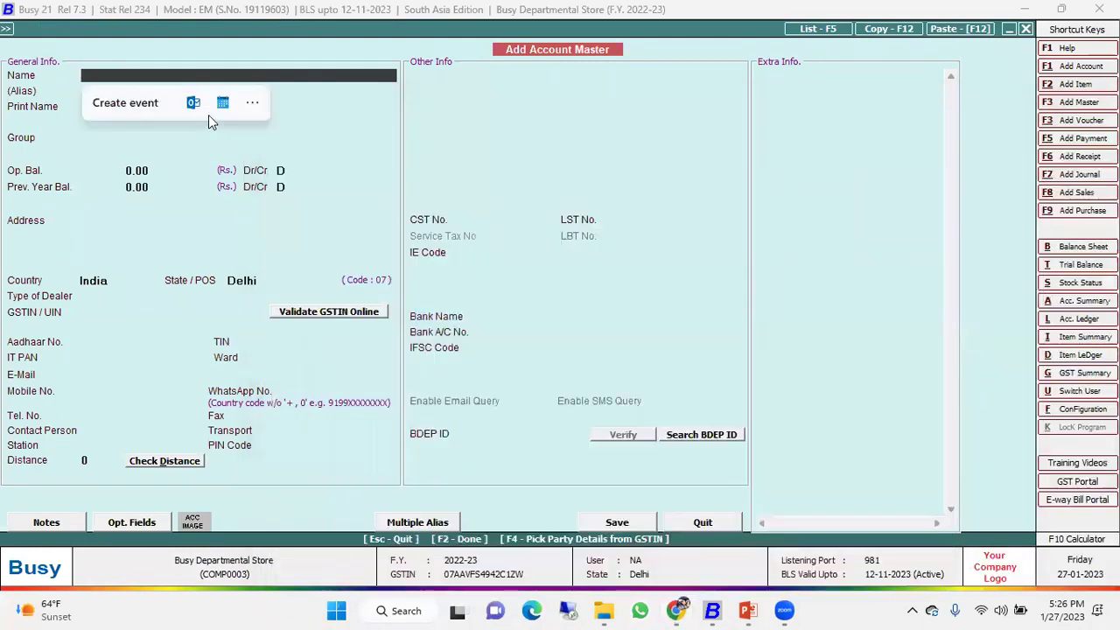
# Paste the copied GSTIN into F4 GSTIN validation and dismiss the resulting error messages.
pyautogui.press('F4')
pyautogui.hotkey('ctrl', 'v')
pyautogui.press('Return')
pyautogui.press('Return')
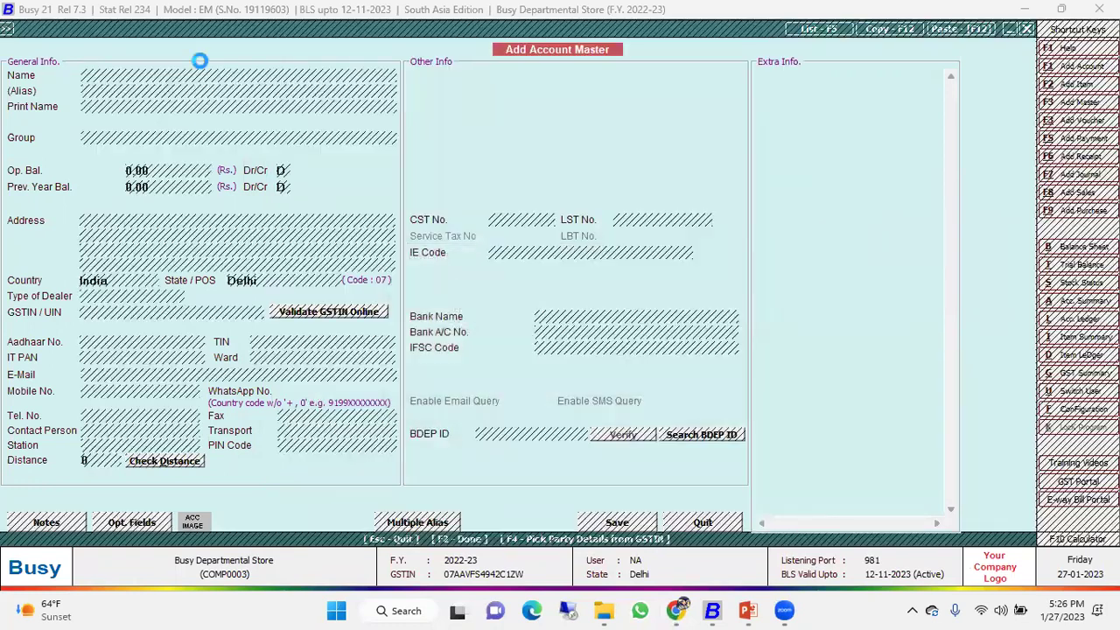
pyautogui.press('Return')
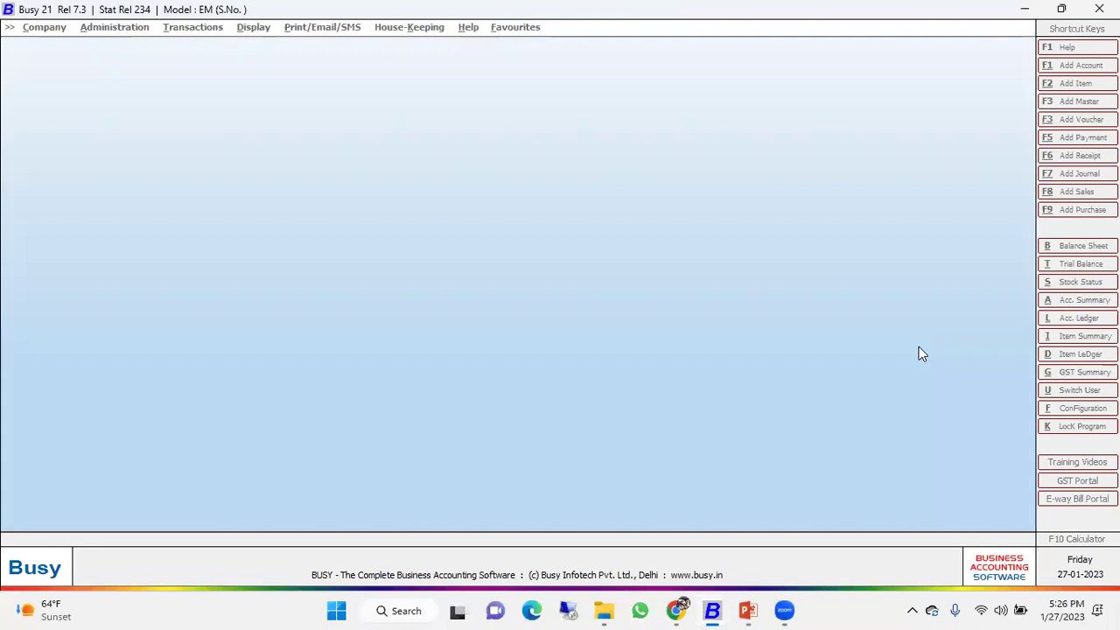
# Reopen Add Account, validate the pasted GSTIN, and fill in BUSINESS STANDARD PRIVATE LIMITED's Delhi details.
pyautogui.press('Return')
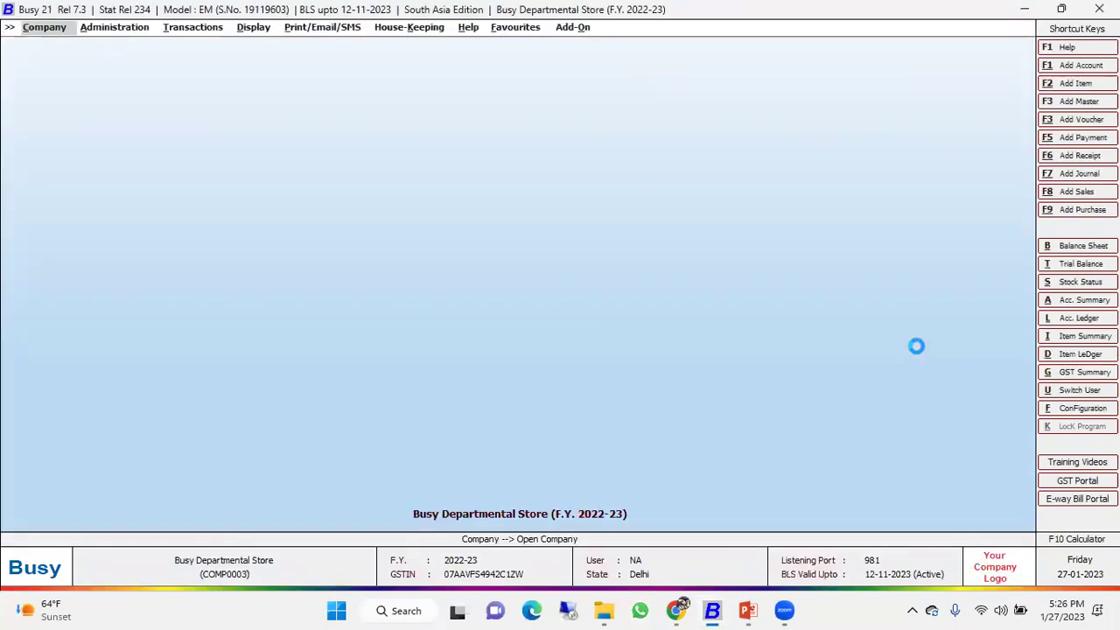
pyautogui.press('Right')
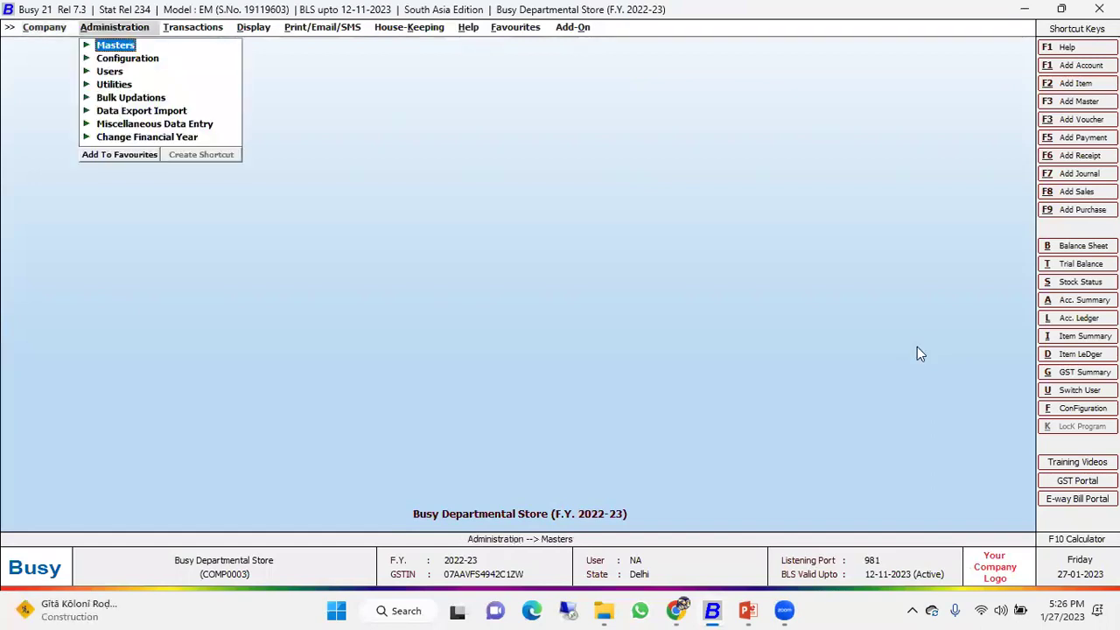
pyautogui.press('Return')
pyautogui.press('Return')
pyautogui.press('Return')
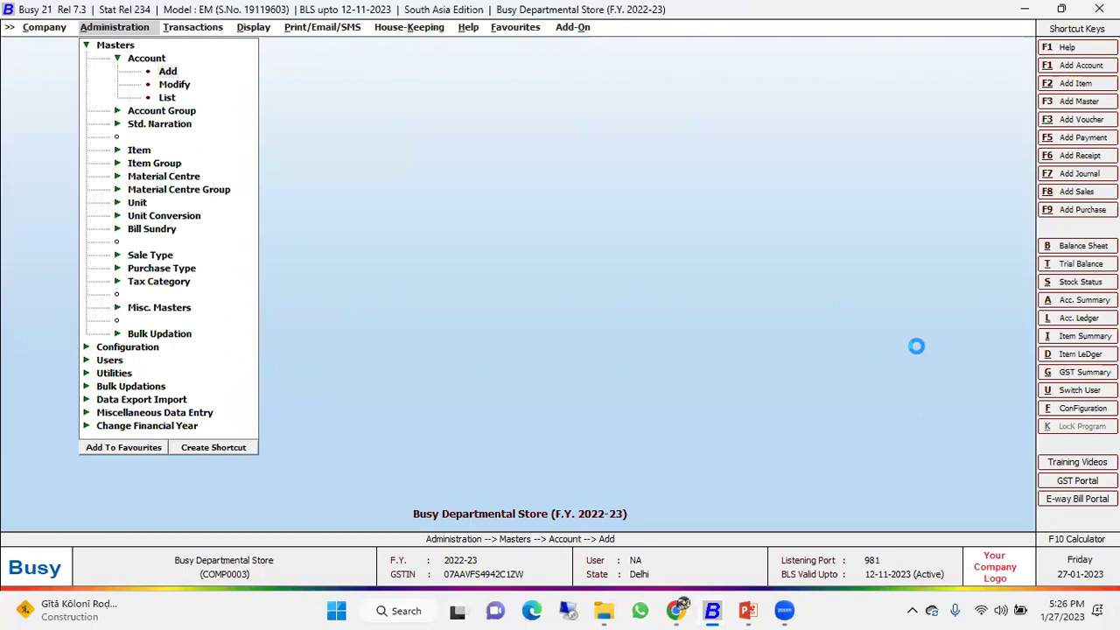
pyautogui.press('F4')
pyautogui.hotkey('ctrl', 'v')
pyautogui.press('Return')
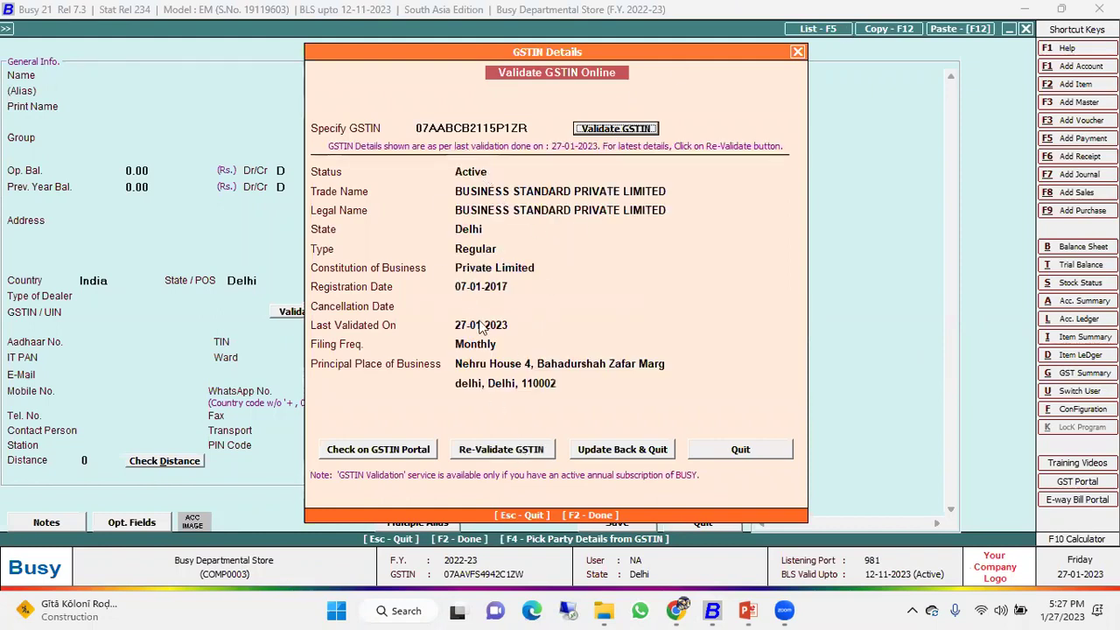
pyautogui.click(610, 456)
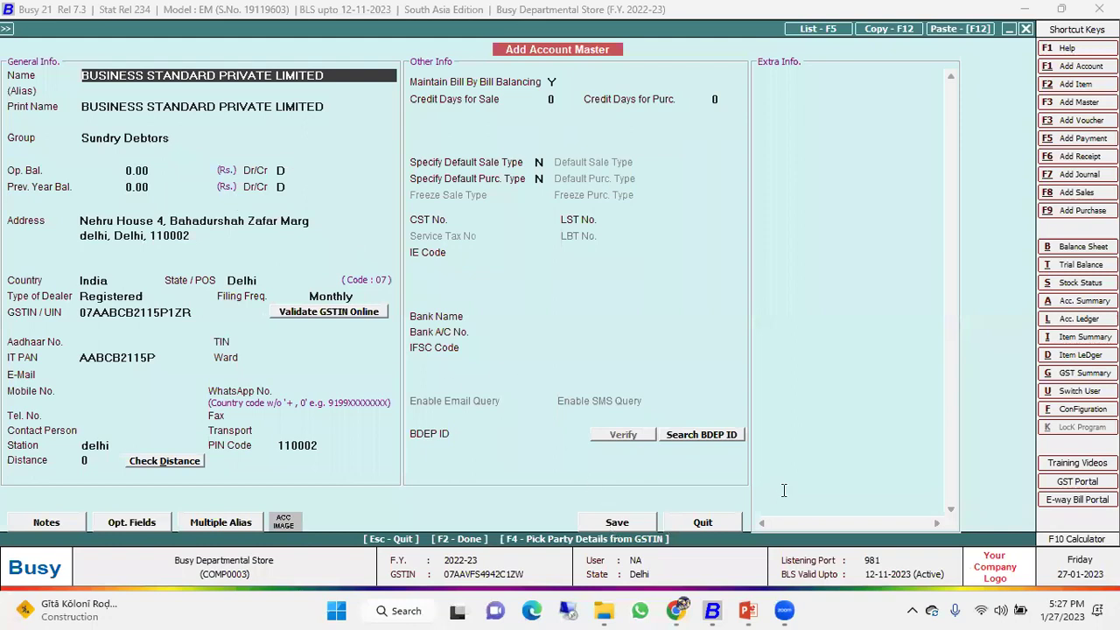
pyautogui.press('Escape')
pyautogui.press('Escape')
pyautogui.press('Escape')
# Switch to the item masters and display the list of items.
pyautogui.press('Return')
pyautogui.press('i')
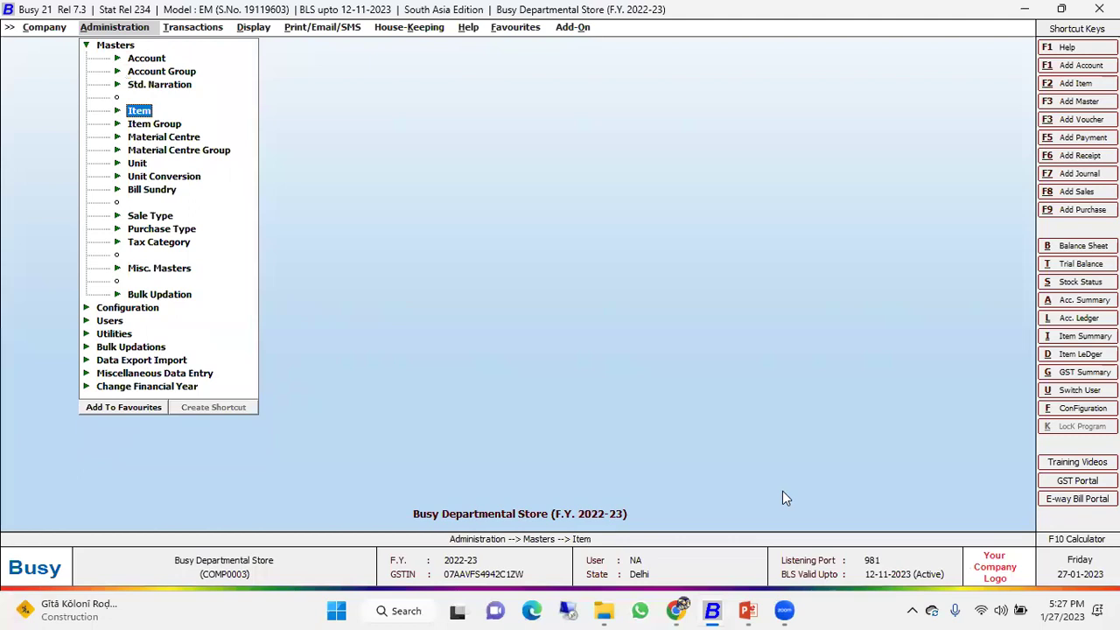
pyautogui.press('Return')
pyautogui.press('l')
pyautogui.press('Return')
pyautogui.press('Return')
pyautogui.press('Return')
pyautogui.press('Return')
pyautogui.press('Return')
pyautogui.press('Return')
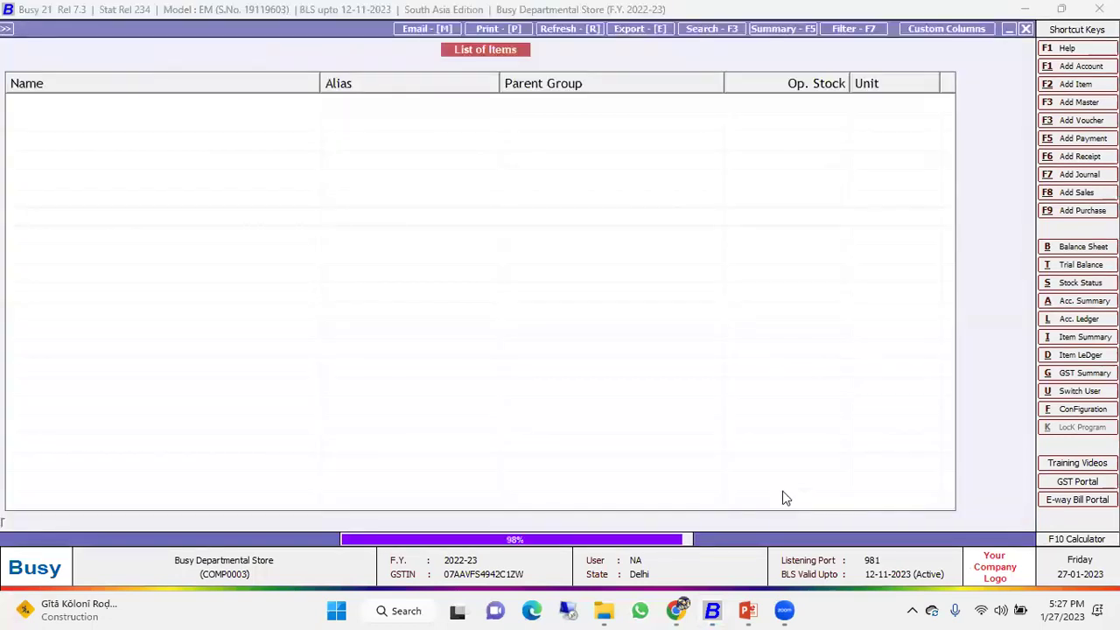
pyautogui.press('Down')
pyautogui.press('Down')
pyautogui.press('Down')
pyautogui.press('Down')
pyautogui.press('Down')
pyautogui.press('Down')
pyautogui.press('Down')
pyautogui.press('Down')
pyautogui.press('Down')
pyautogui.press('Down')
pyautogui.press('Down')
pyautogui.press('Up')
pyautogui.press('Up')
pyautogui.press('Up')
# Step through the name, alias, print name, group, unit and opening stock of 3 Layers Masoor Kali 500 Gm.
pyautogui.press('Return')
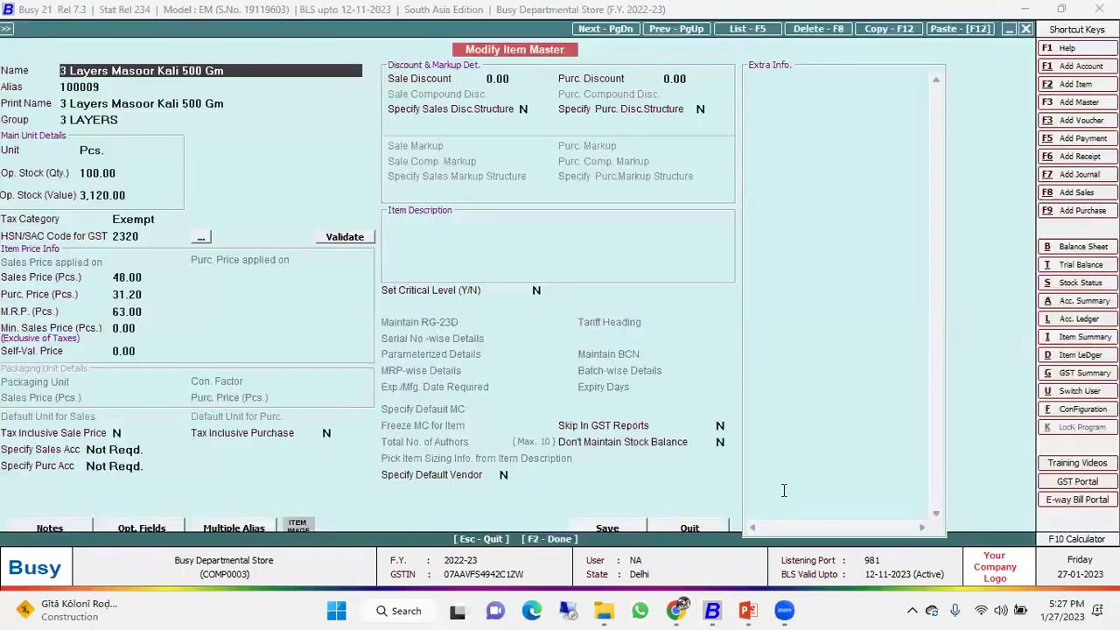
pyautogui.press('Return')
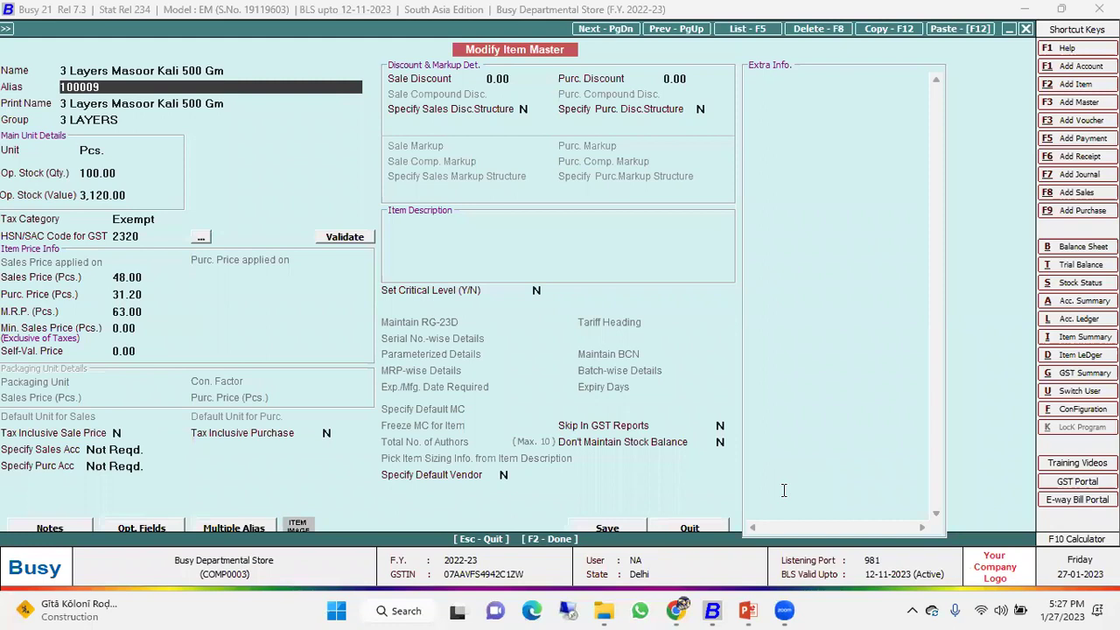
pyautogui.press('Return')
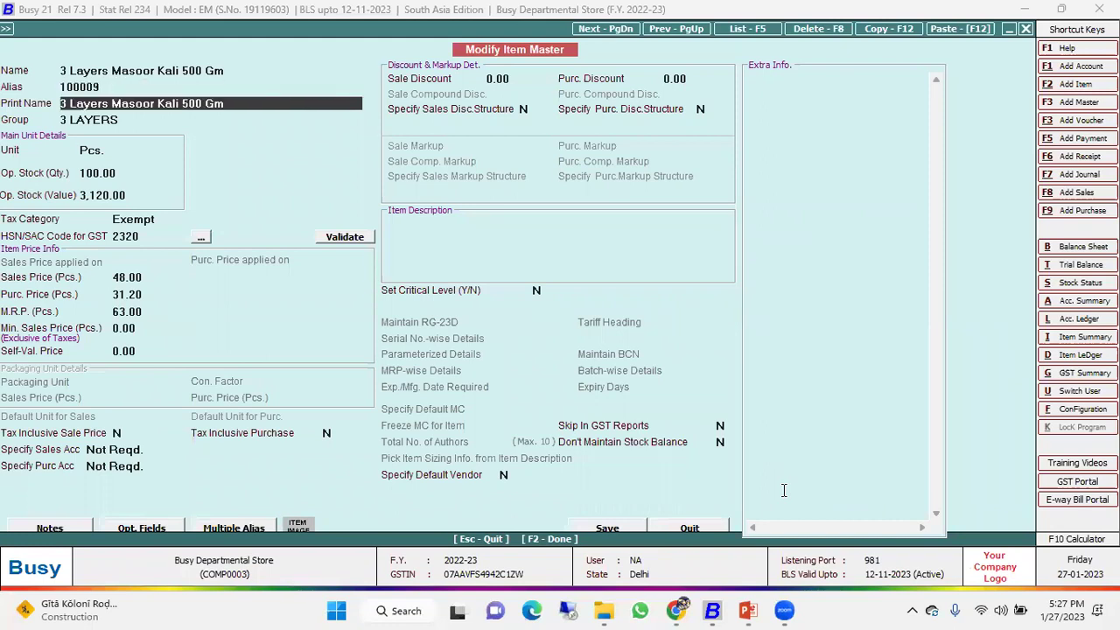
pyautogui.press('Return')
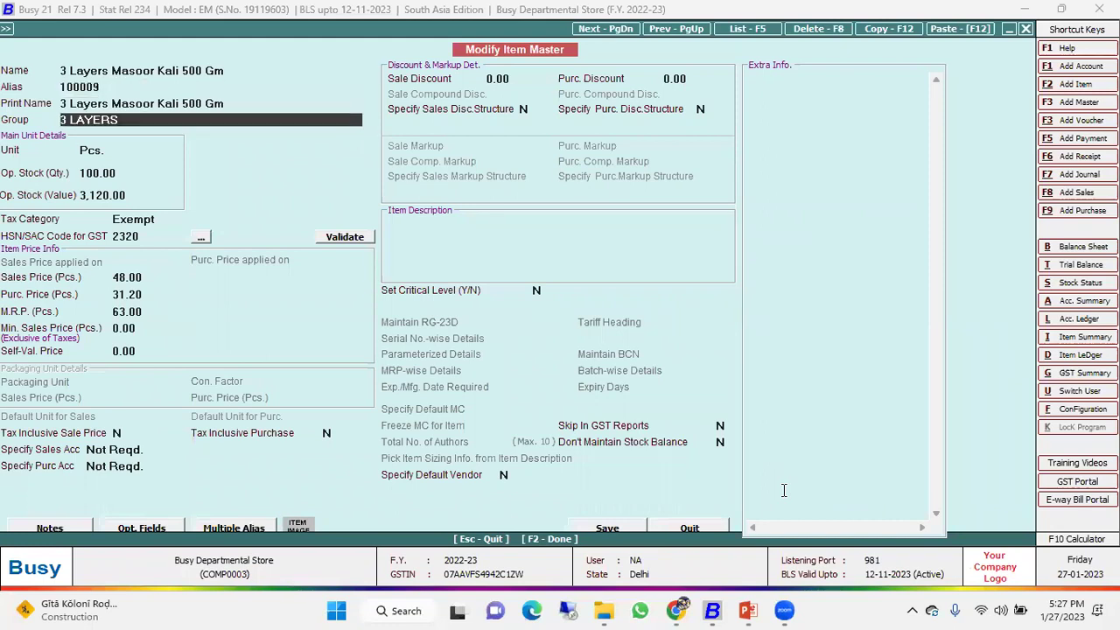
pyautogui.press('Return')
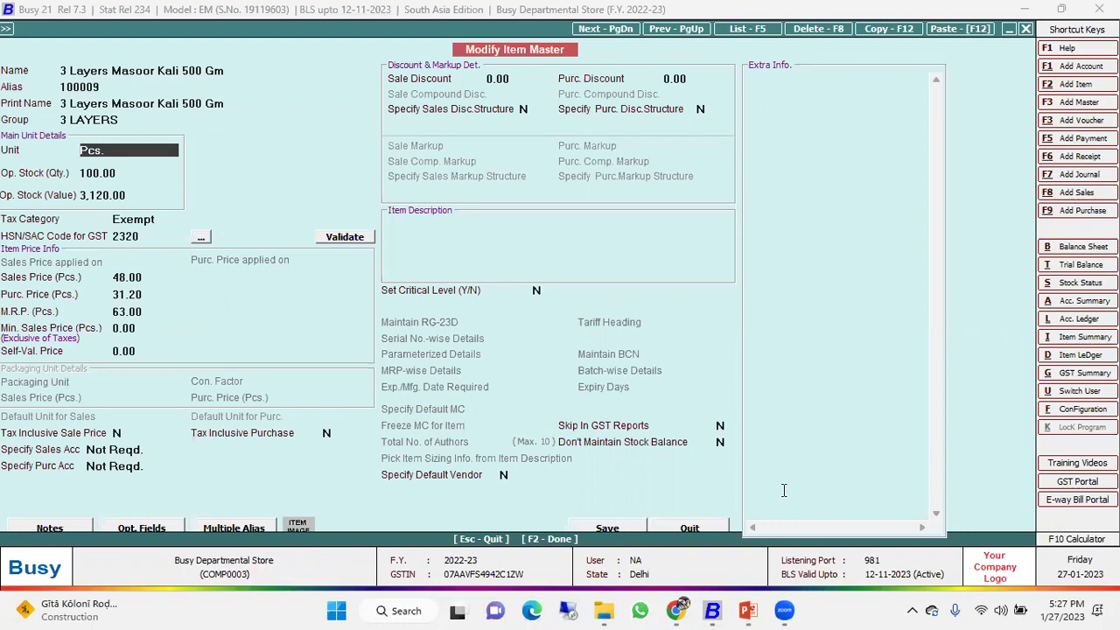
pyautogui.press('Return')
pyautogui.press('Return')
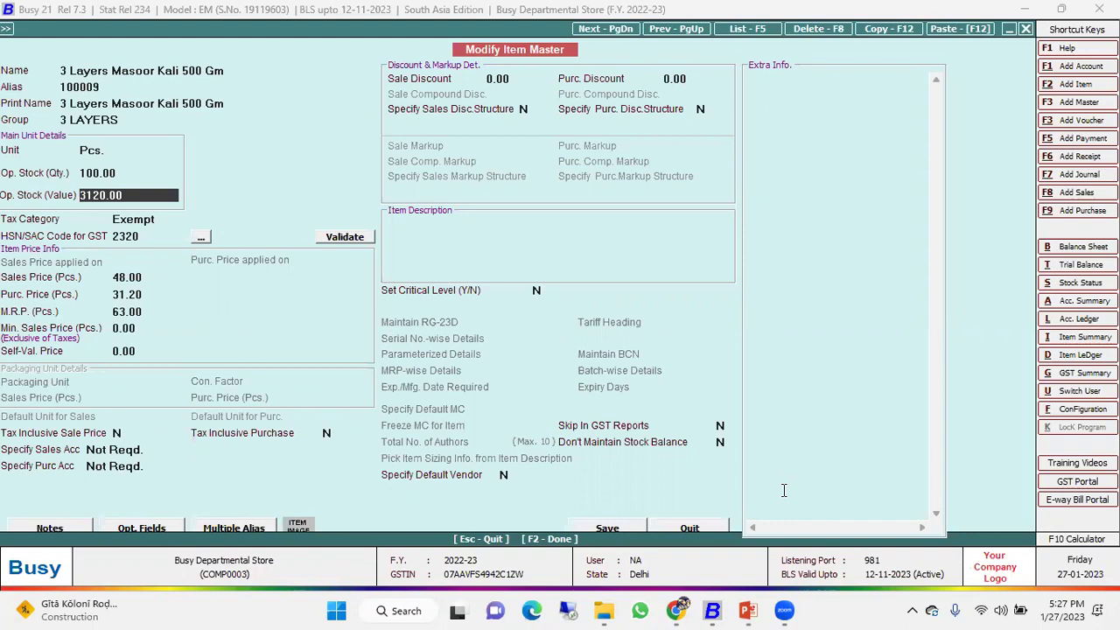
pyautogui.press('Return')
pyautogui.press('Up')
pyautogui.press('Return')
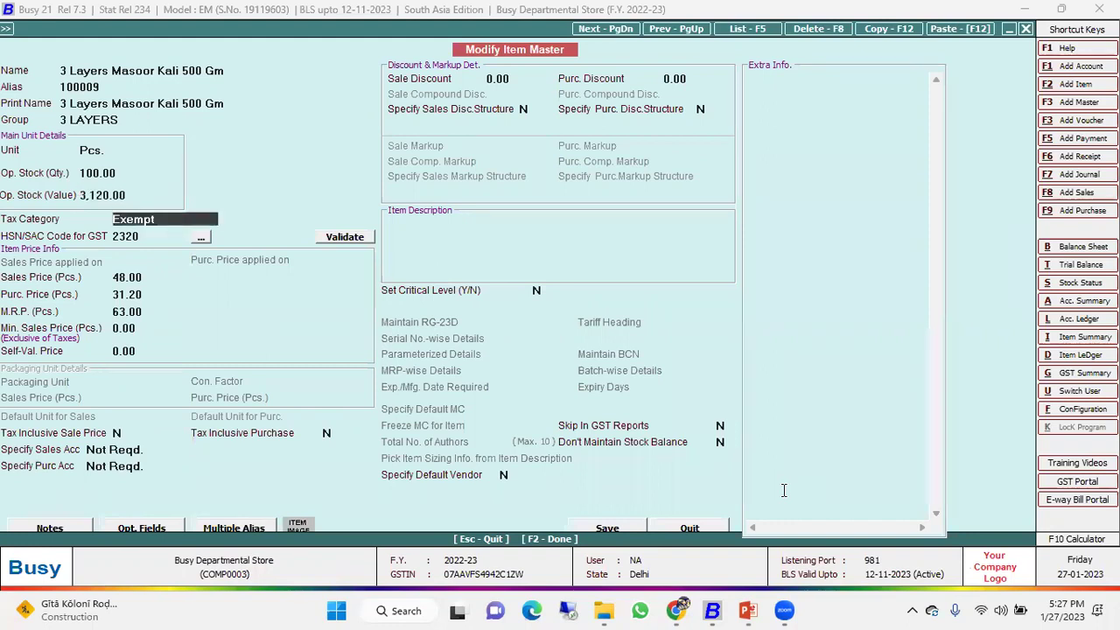
# Set its tax category to None, skip the price fields, and exit unsaved to the output prompt.
pyautogui.press('space')
pyautogui.press('Down')
pyautogui.press('Down')
pyautogui.press('Down')
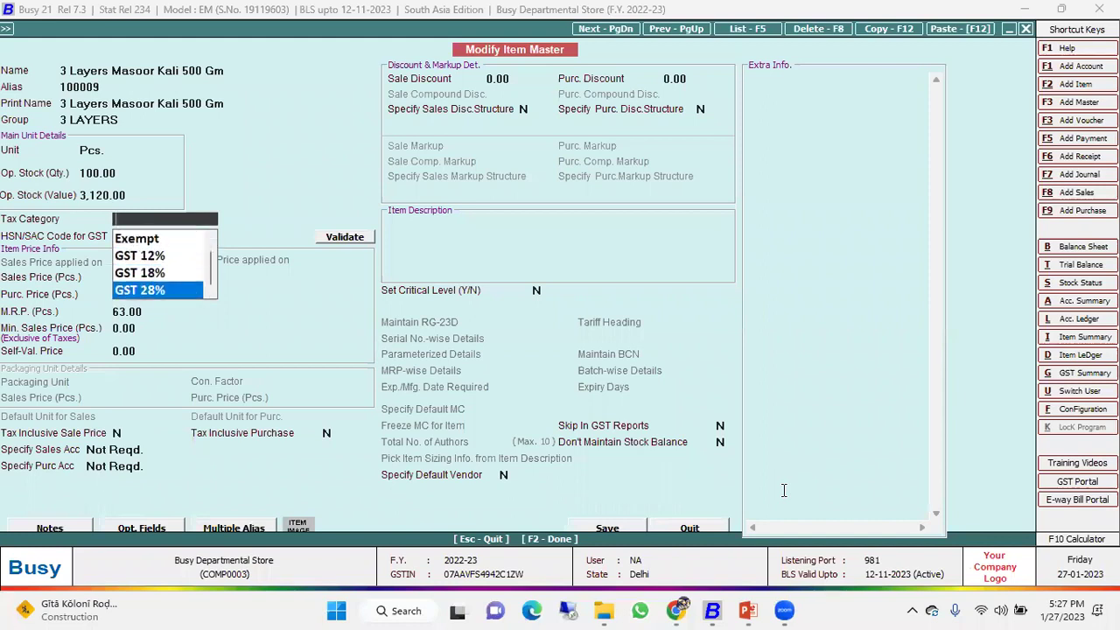
pyautogui.press('Up')
pyautogui.press('Up')
pyautogui.press('Up')
pyautogui.press('Up')
pyautogui.press('Down')
pyautogui.press('Down')
pyautogui.press('Up')
pyautogui.press('Up')
pyautogui.press('Return')
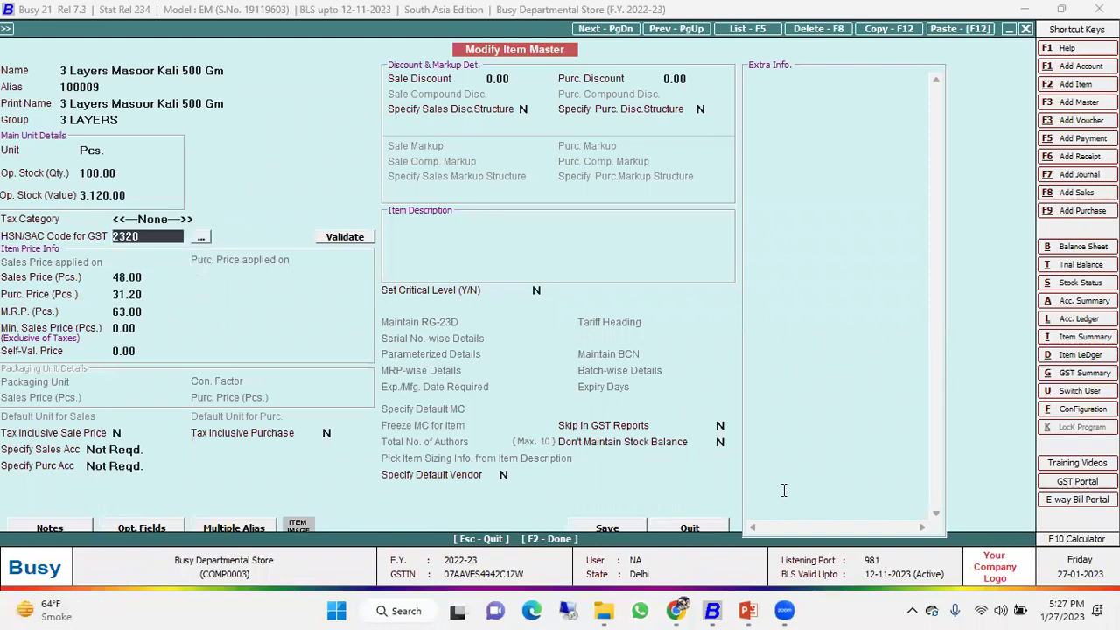
pyautogui.press('Return')
pyautogui.press('Return')
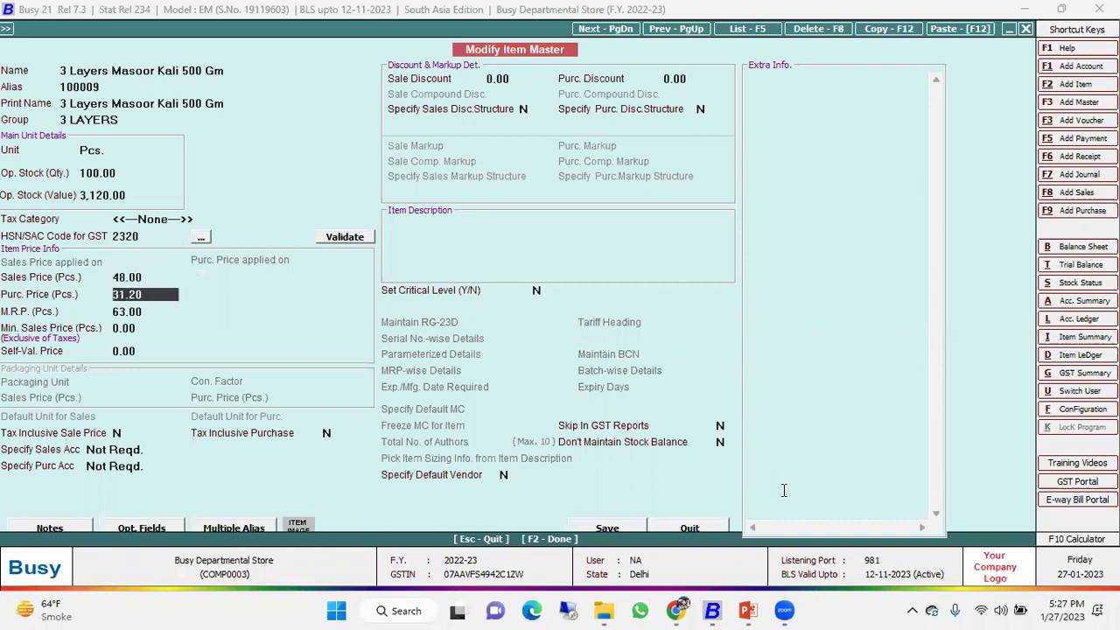
pyautogui.press('Return')
pyautogui.press('Return')
pyautogui.press('Return')
pyautogui.press('Return')
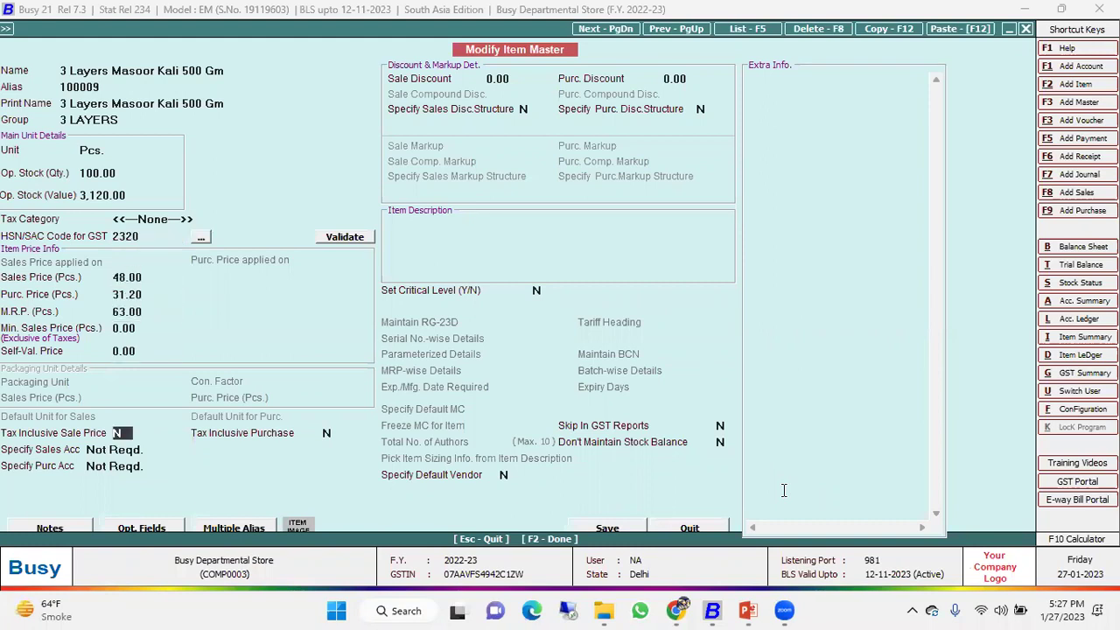
pyautogui.press('Return')
pyautogui.press('Return')
pyautogui.press('Escape')
pyautogui.press('Return')
pyautogui.press('Escape')
pyautogui.press('Escape')
# Start a new item named Table Fan with alias 1000145, group General and unit Pcs.
pyautogui.press('Escape')
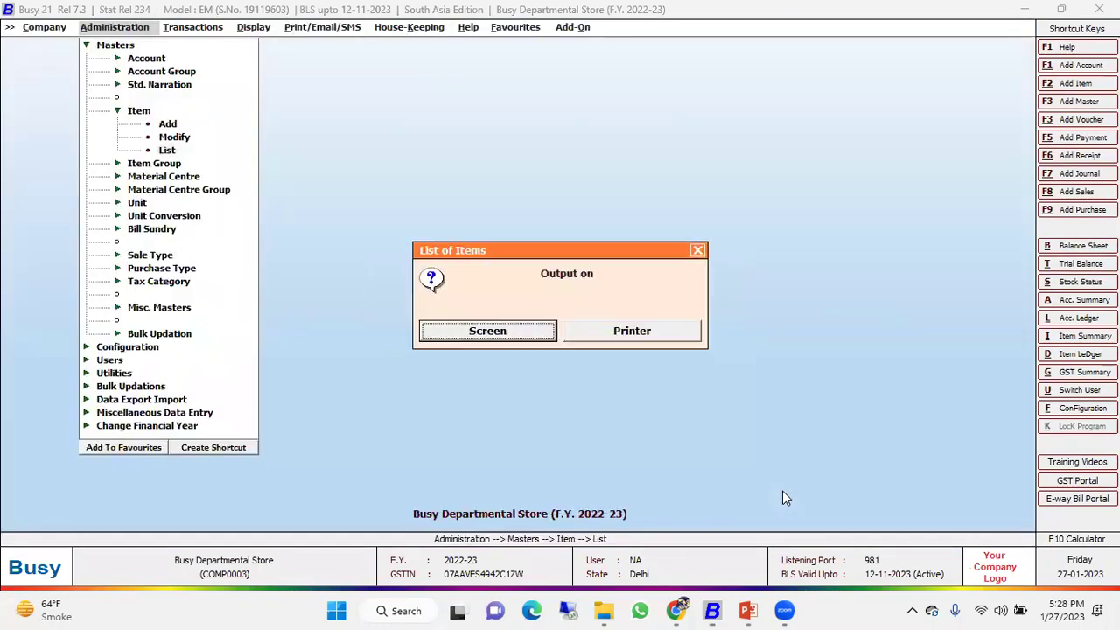
pyautogui.press('Escape')
pyautogui.press('Up')
pyautogui.press('Up')
pyautogui.press('Return')
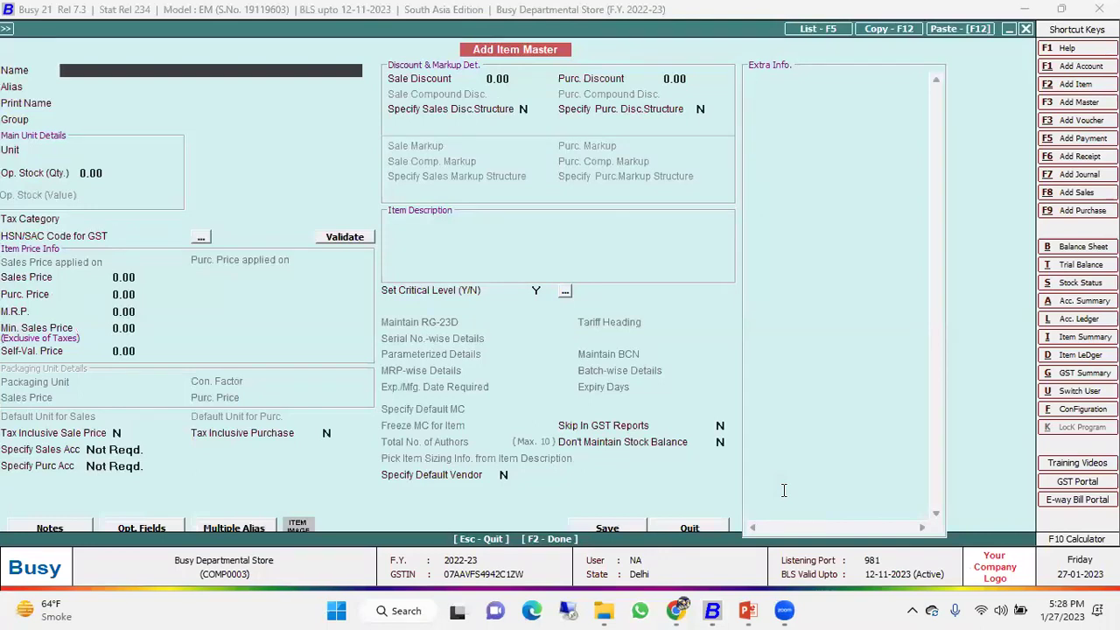
pyautogui.write('Table Fan')
pyautogui.press('Return')
pyautogui.press('Return')
pyautogui.press('Return')
pyautogui.press('Up')
pyautogui.press('Up')
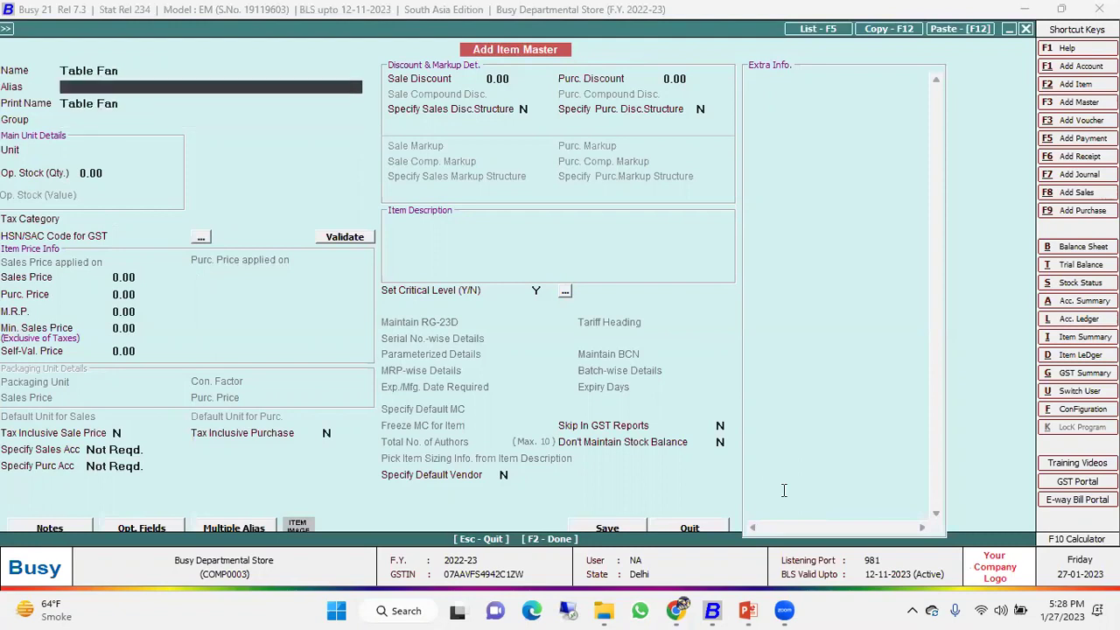
pyautogui.write('1000145')
pyautogui.press('Return')
pyautogui.press('Return')
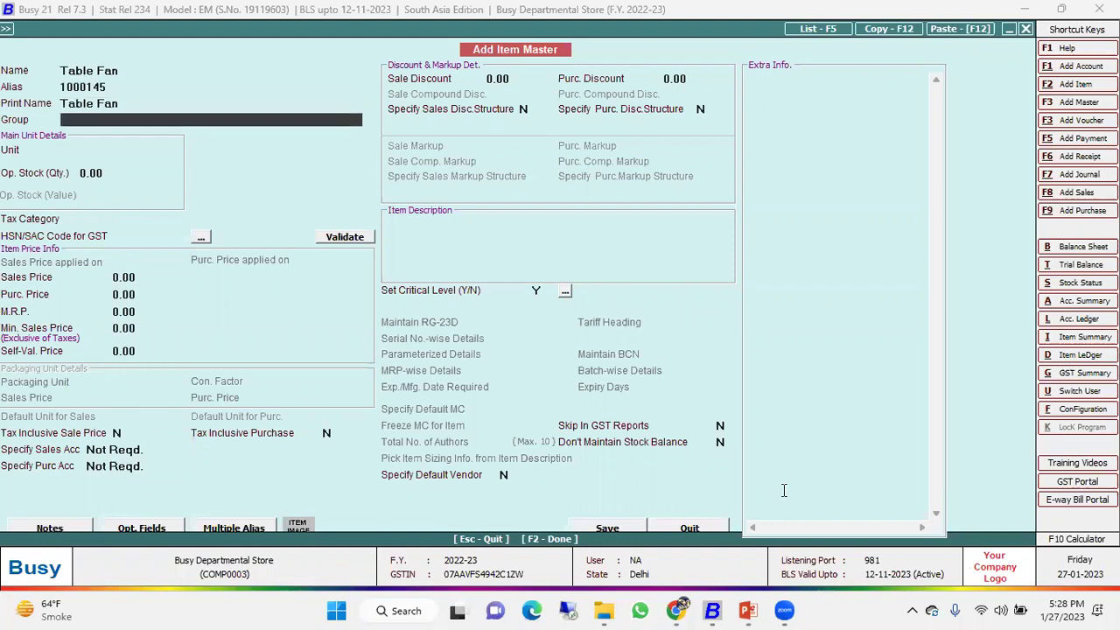
pyautogui.write('General')
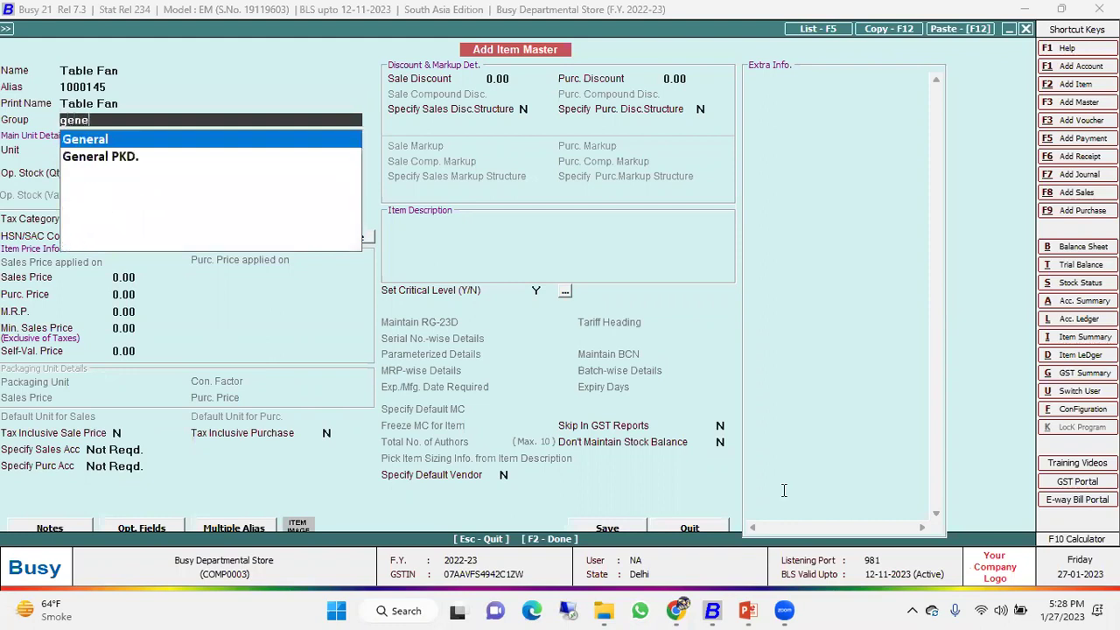
pyautogui.press('Return')
pyautogui.write('Pcs')
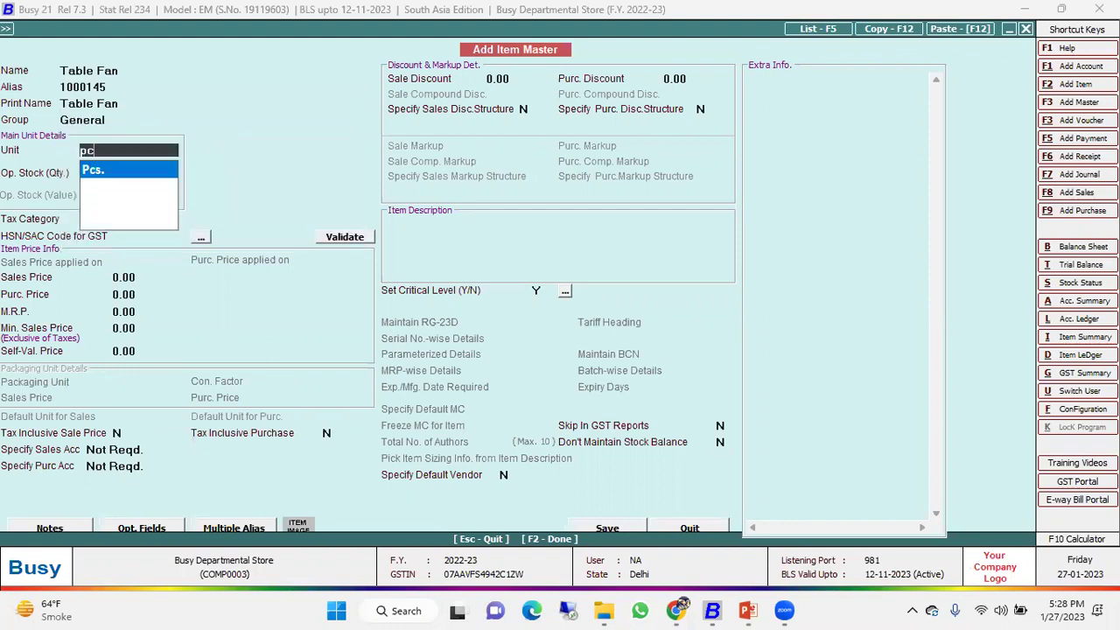
pyautogui.press('Return')
# Give Table Fan tax category GST 12%, HSN 4334, sale price 1,200, purchase 999, MRP 1,299.
pyautogui.press('Return')
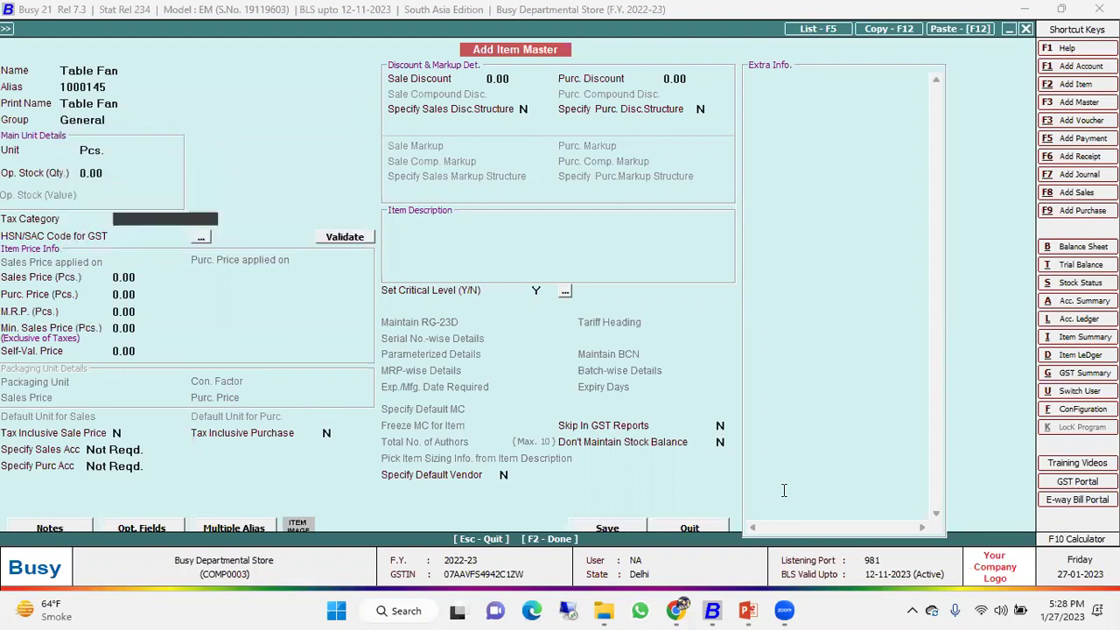
pyautogui.press('Up')
pyautogui.press('Return')
pyautogui.press('Down')
pyautogui.press('Down')
pyautogui.press('Down')
pyautogui.press('Down')
pyautogui.press('Down')
pyautogui.press('Down')
pyautogui.press('Down')
pyautogui.press('Down')
pyautogui.press('Up')
pyautogui.press('Up')
pyautogui.press('Up')
pyautogui.press('Up')
pyautogui.press('Up')
pyautogui.press('Up')
pyautogui.press('Return')
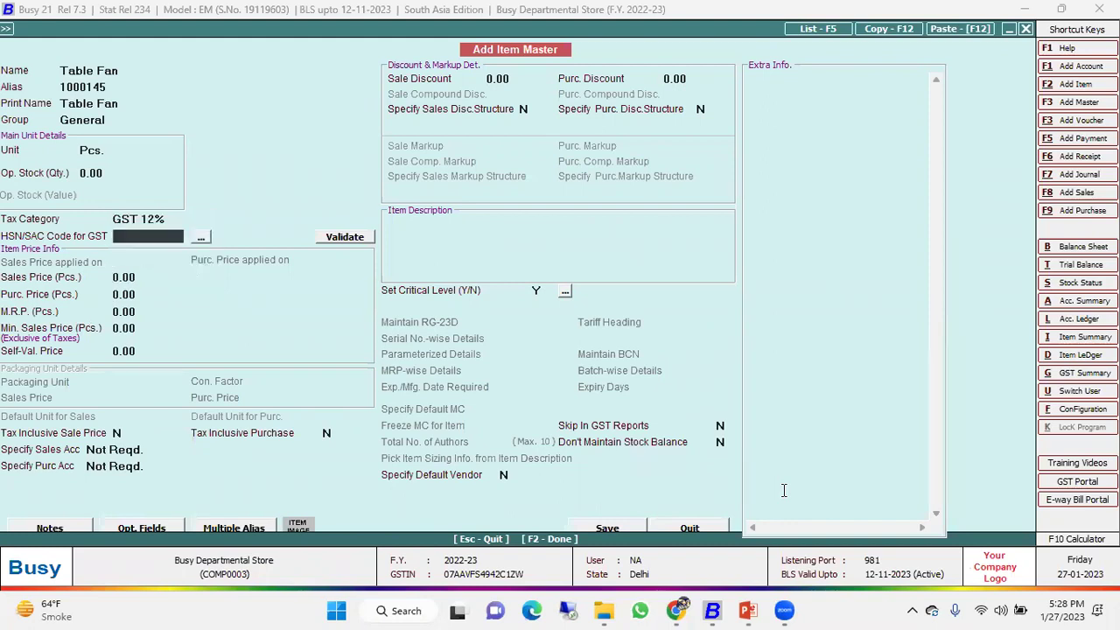
pyautogui.write('4334')
pyautogui.press('Return')
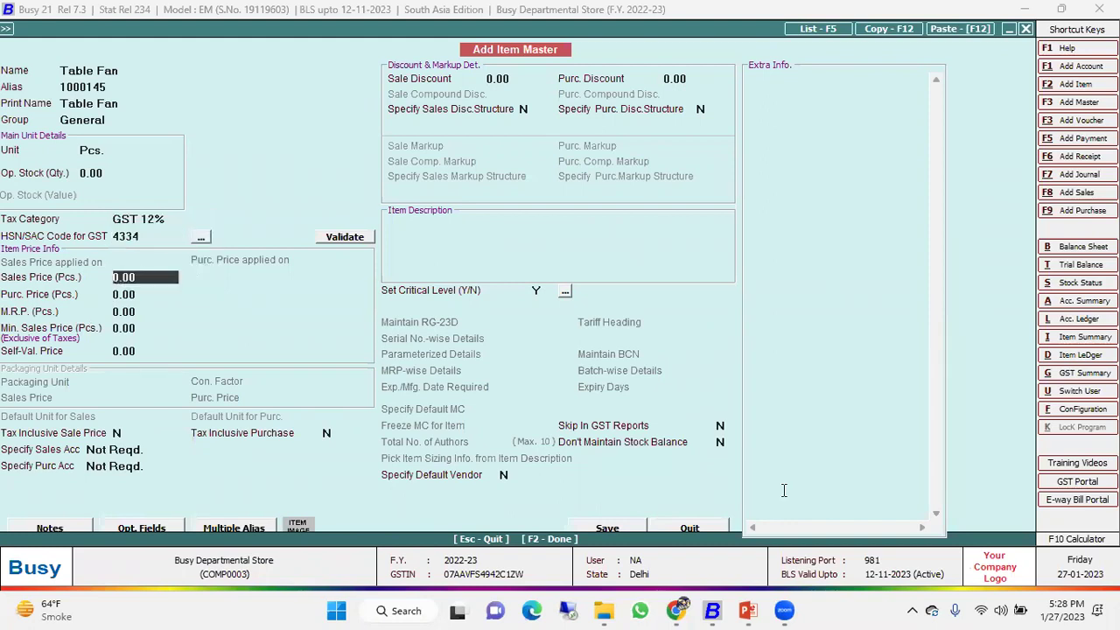
pyautogui.write('1200')
pyautogui.press('Return')
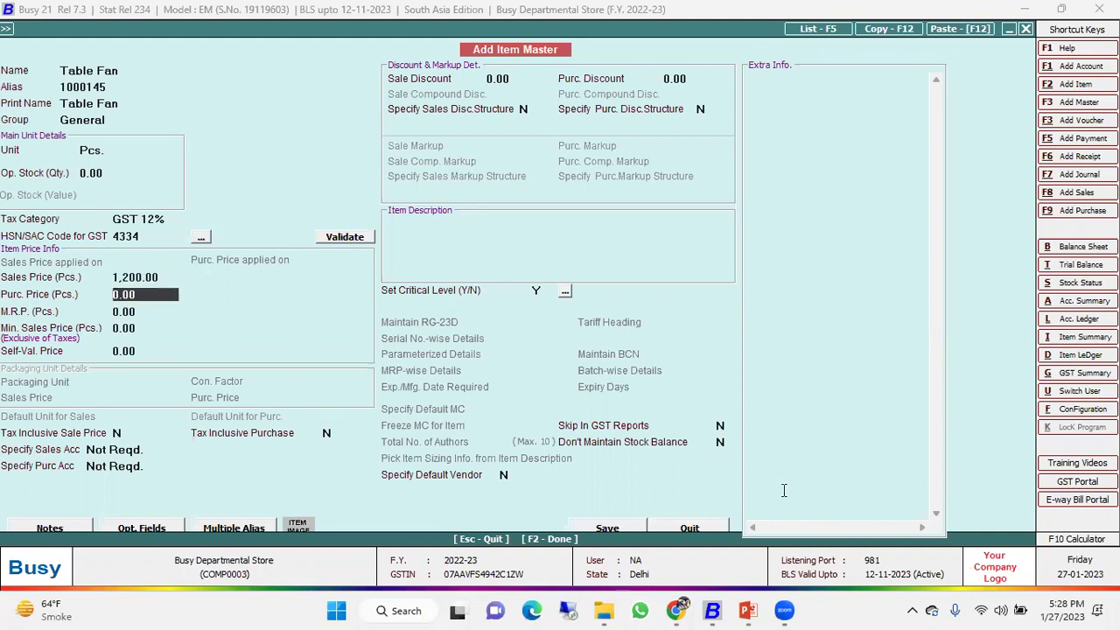
pyautogui.write('999')
pyautogui.press('Return')
pyautogui.write('1299')
pyautogui.press('Return')
pyautogui.press('Return')
pyautogui.press('Return')
pyautogui.press('Return')
pyautogui.press('Return')
pyautogui.press('Return')
pyautogui.press('Return')
pyautogui.press('Return')
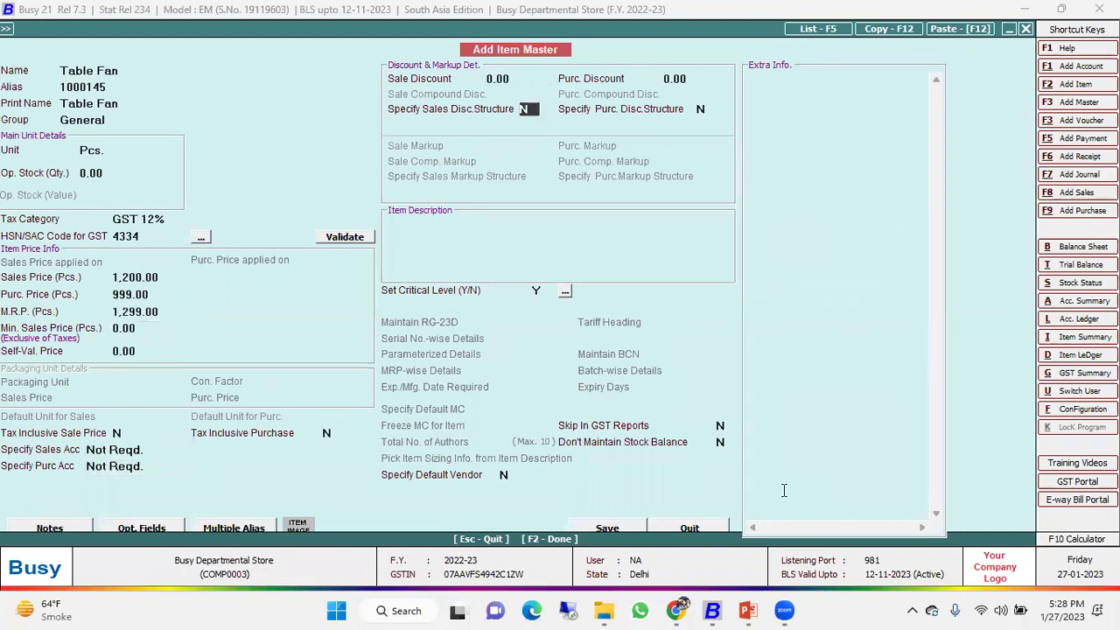
# Skip the description, save the Table Fan item, and return to the item options.
pyautogui.press('Return')
pyautogui.press('Return')
pyautogui.press('Up')
pyautogui.press('Up')
pyautogui.press('Return')
pyautogui.press('Return')
pyautogui.press('Return')
pyautogui.press('Return')
pyautogui.press('Return')
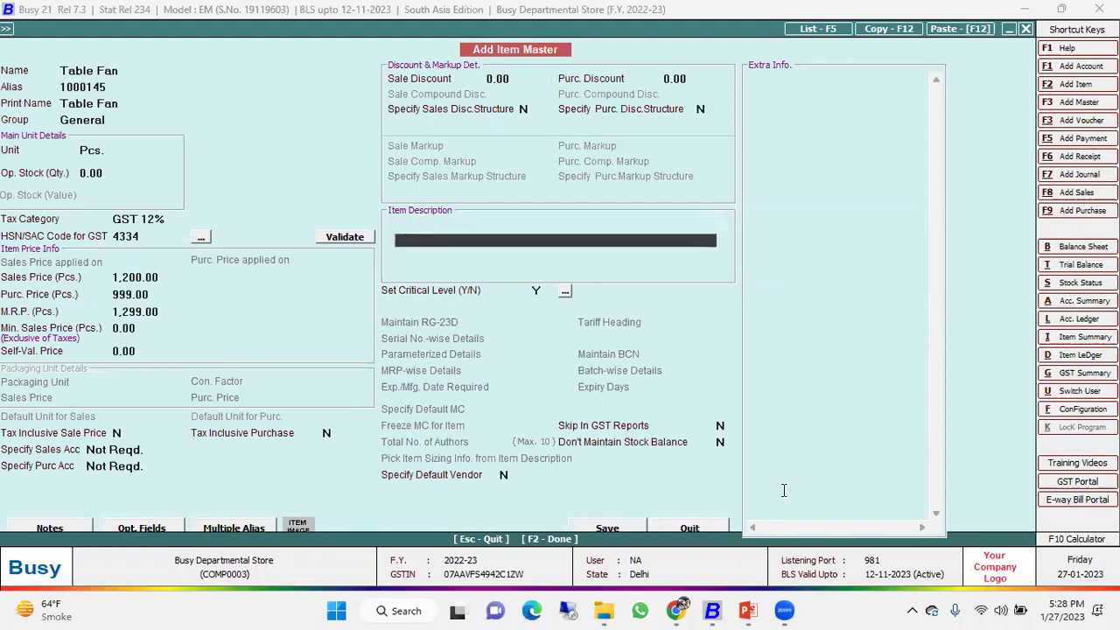
pyautogui.press('Return')
pyautogui.press('Return')
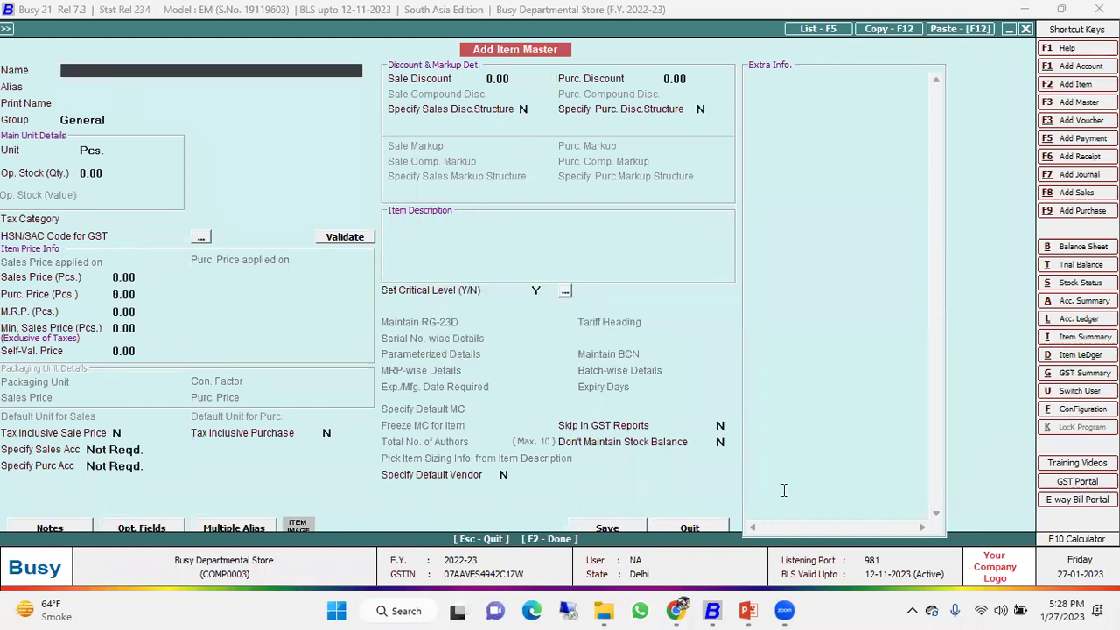
pyautogui.press('Escape')
pyautogui.press('Up')
pyautogui.press('Up')
pyautogui.press('Down')
pyautogui.press('Down')
pyautogui.press('Down')
pyautogui.press('Up')
pyautogui.press('Return')
pyautogui.press('Down')
pyautogui.press('Down')
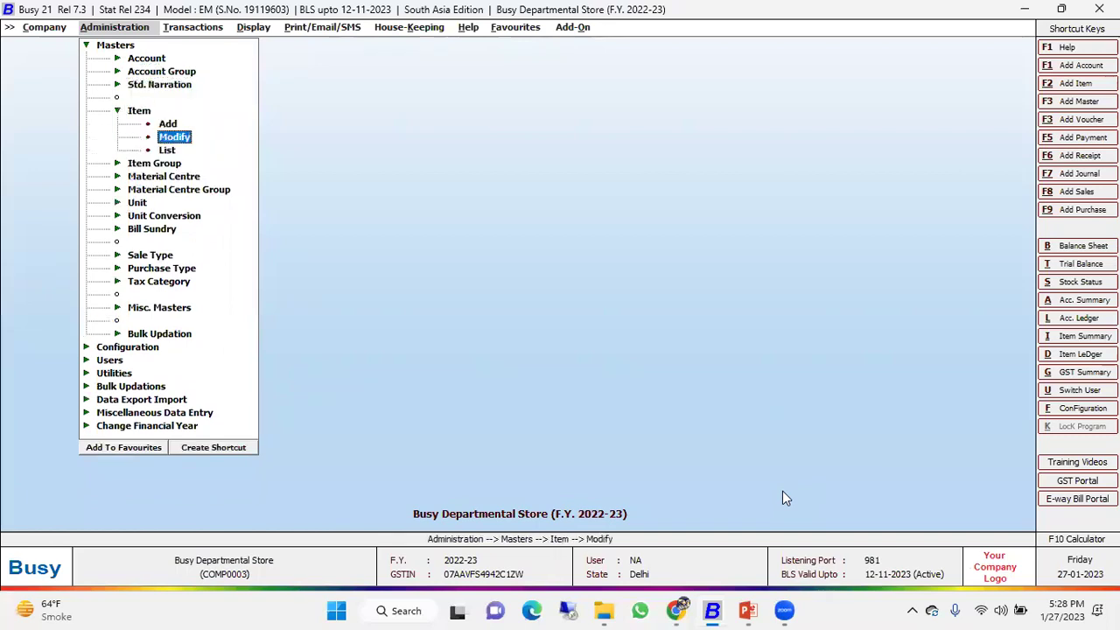
pyautogui.press('Return')
pyautogui.press('Return')
pyautogui.press('Return')
pyautogui.press('Return')
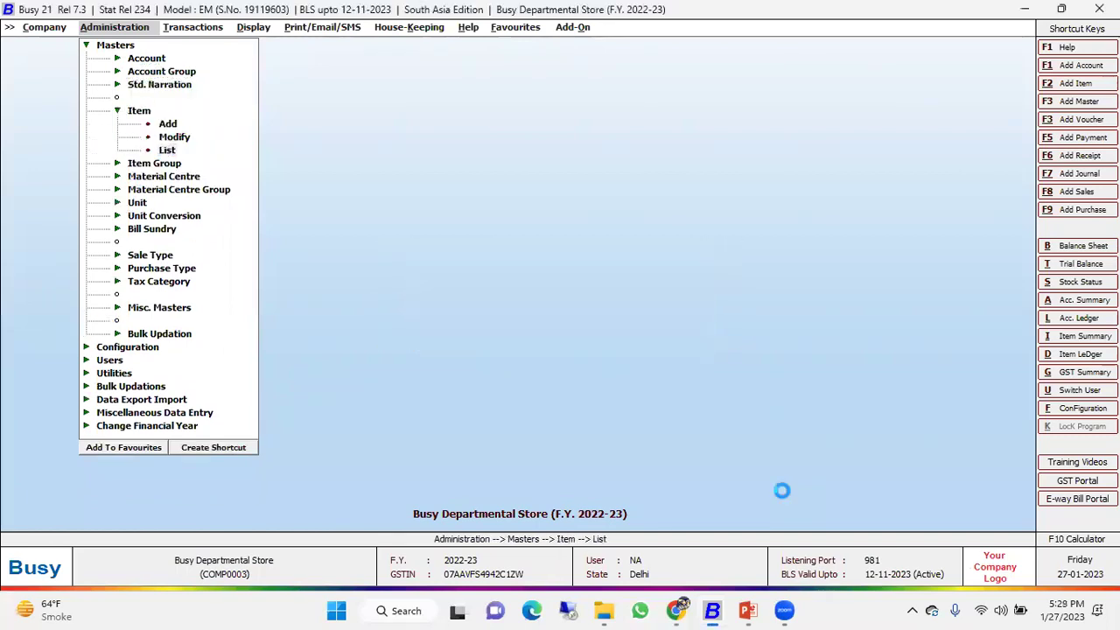
pyautogui.press('Return')
pyautogui.press('Return')
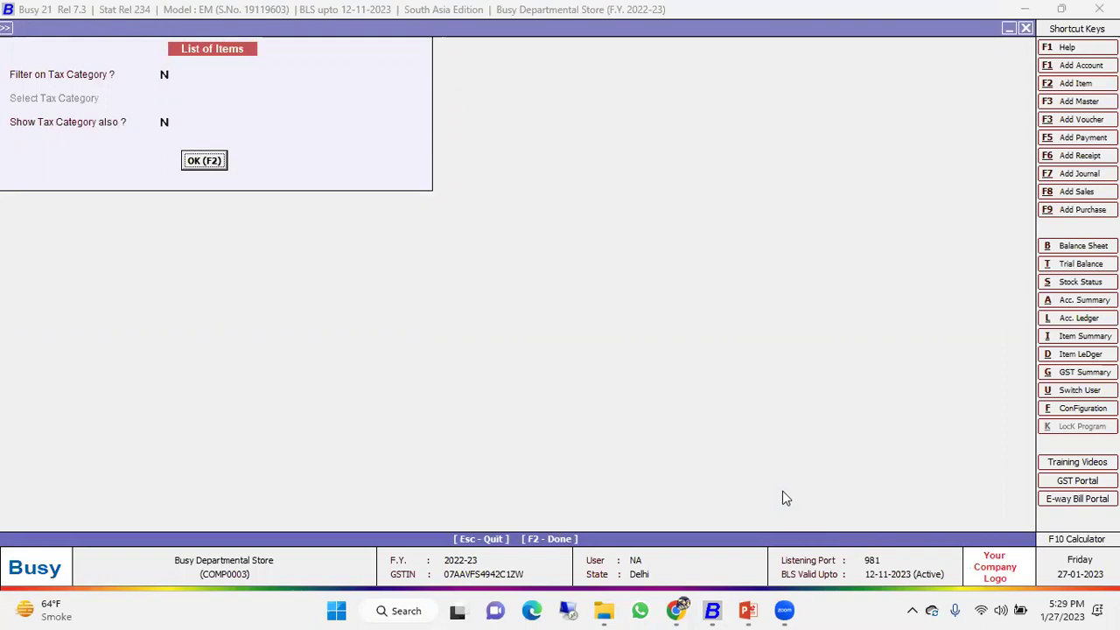
pyautogui.press('Return')
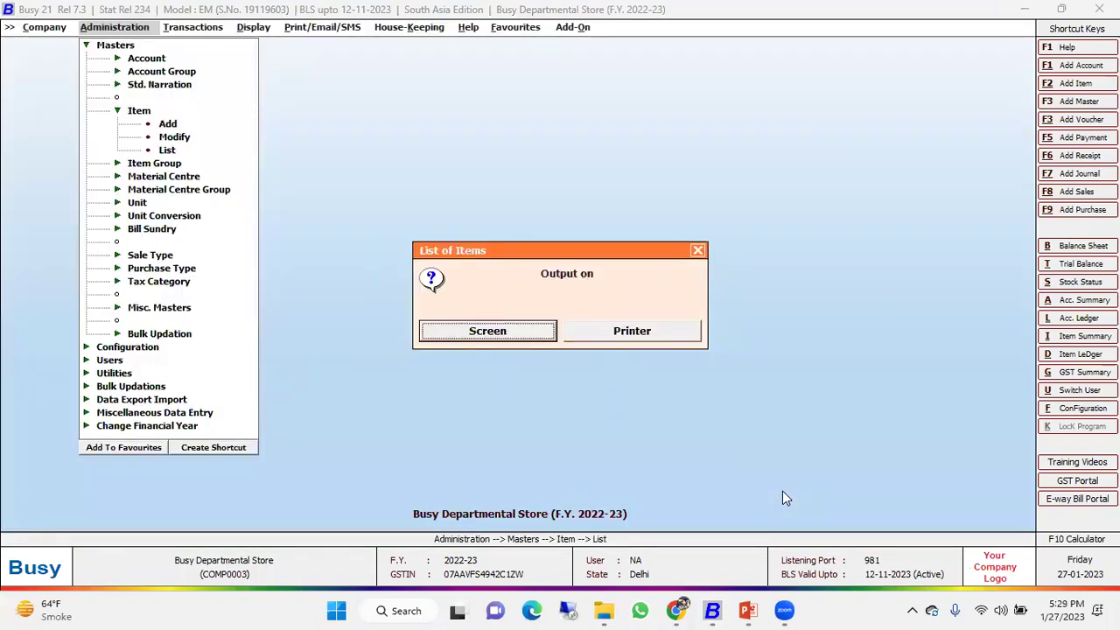
pyautogui.press('Escape')
pyautogui.press('Escape')
pyautogui.press('Down')
pyautogui.press('Down')
pyautogui.press('Down')
pyautogui.press('Down')
pyautogui.press('Down')
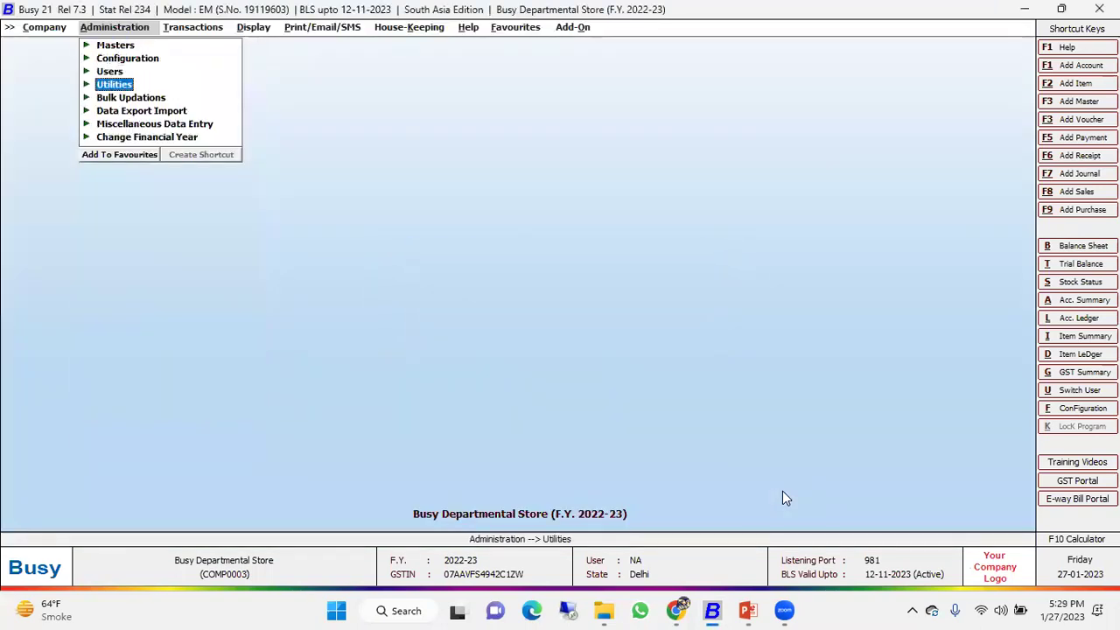
pyautogui.press('Return')
pyautogui.press('Down')
pyautogui.press('Down')
pyautogui.press('Up')
pyautogui.press('Up')
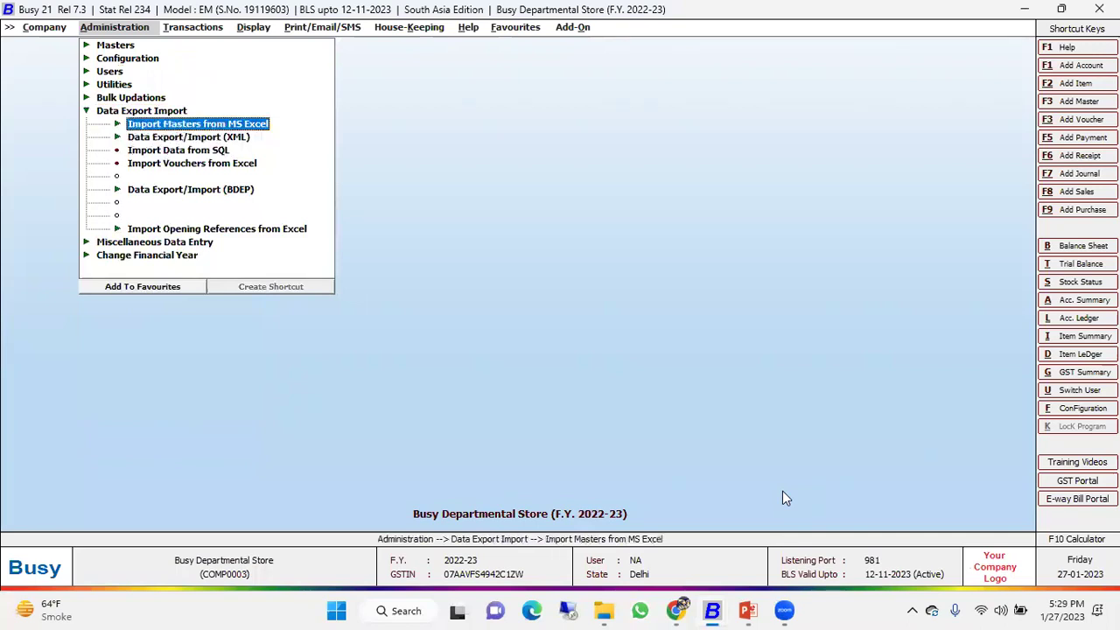
pyautogui.press('Return')
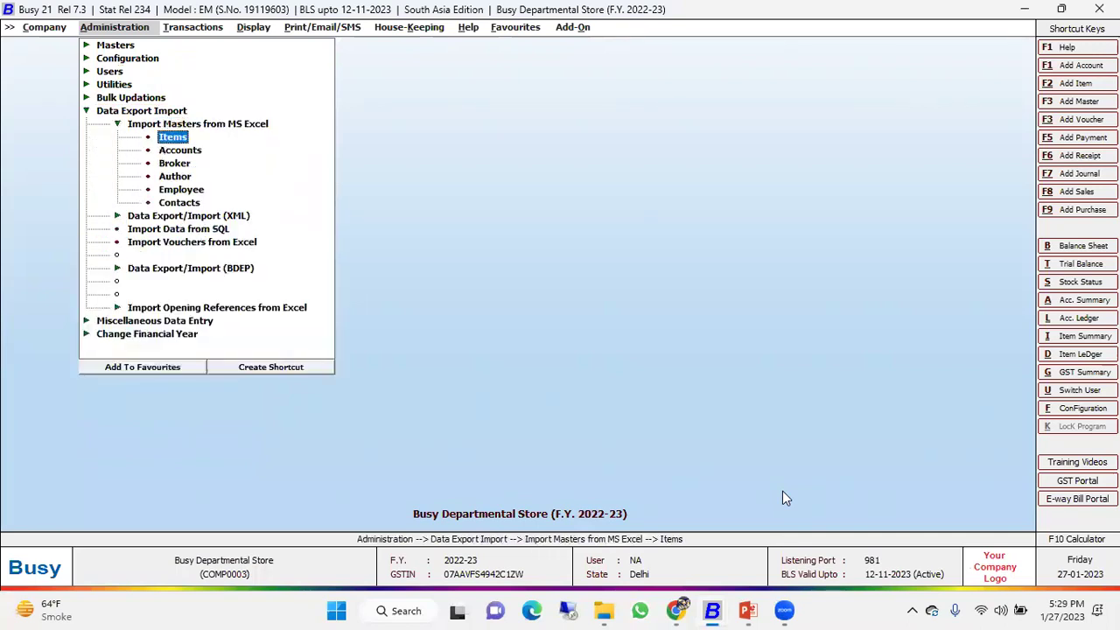
pyautogui.press('Return')
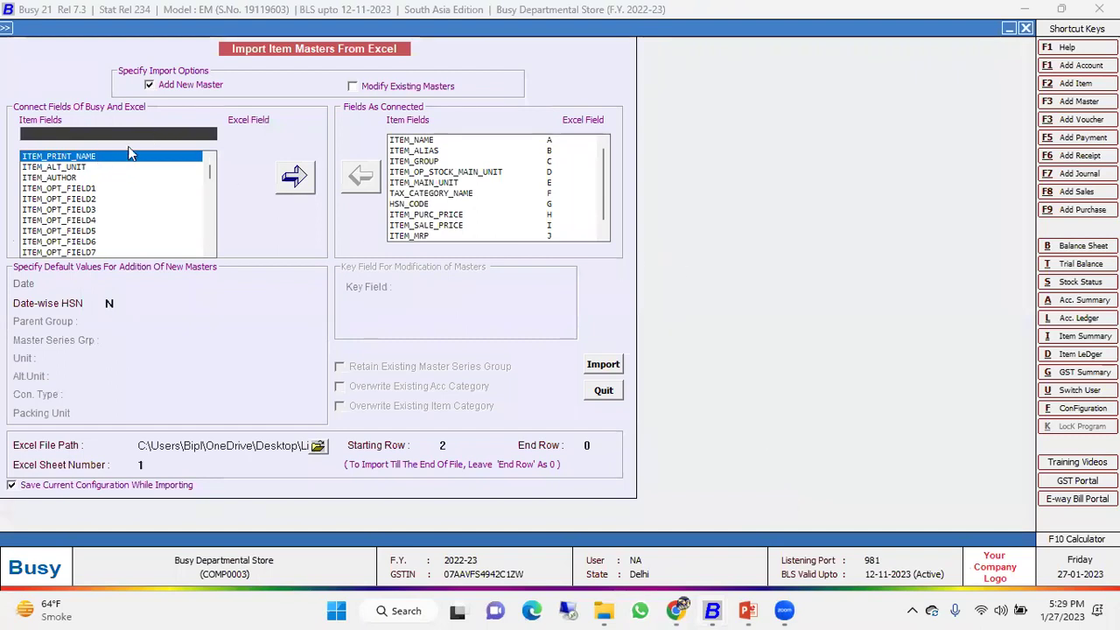
pyautogui.click(442, 142)
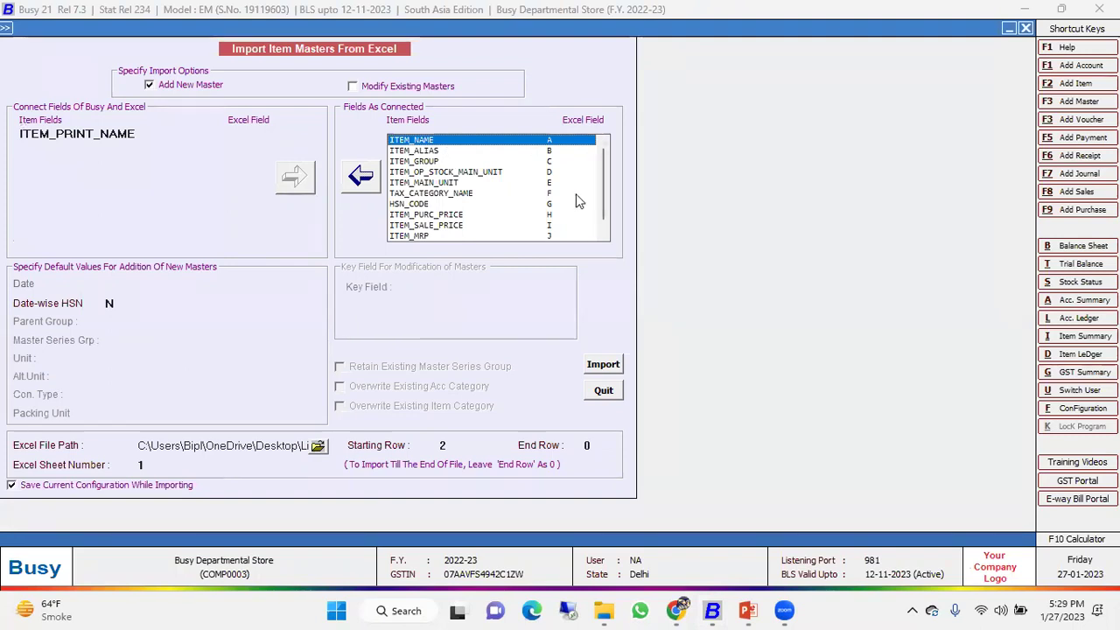
pyautogui.click(186, 131)
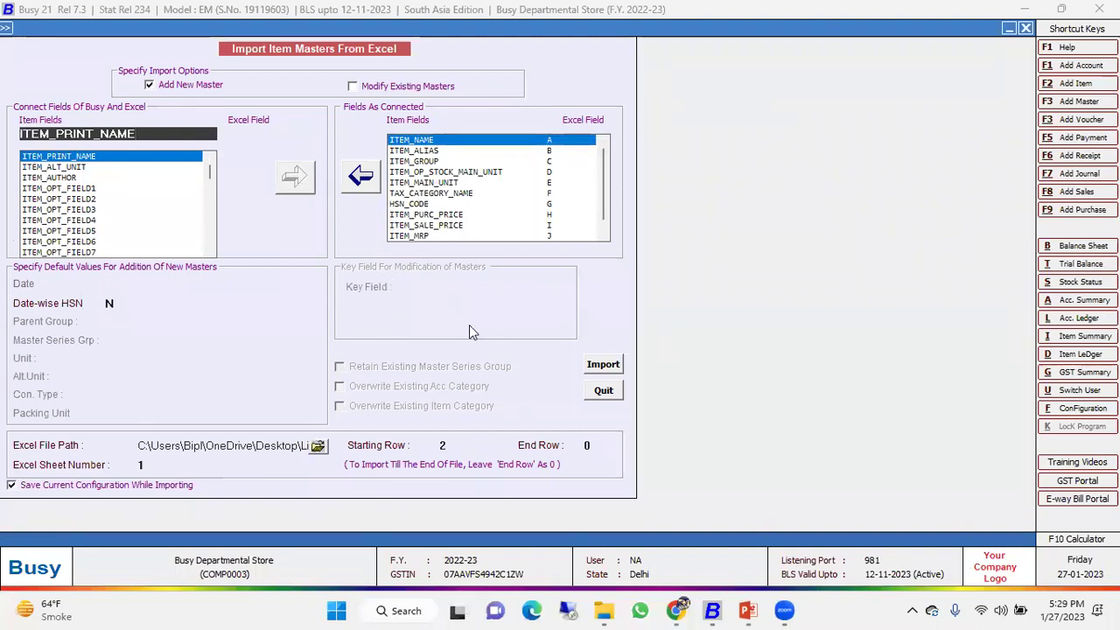
pyautogui.press('Escape')
pyautogui.press('Escape')
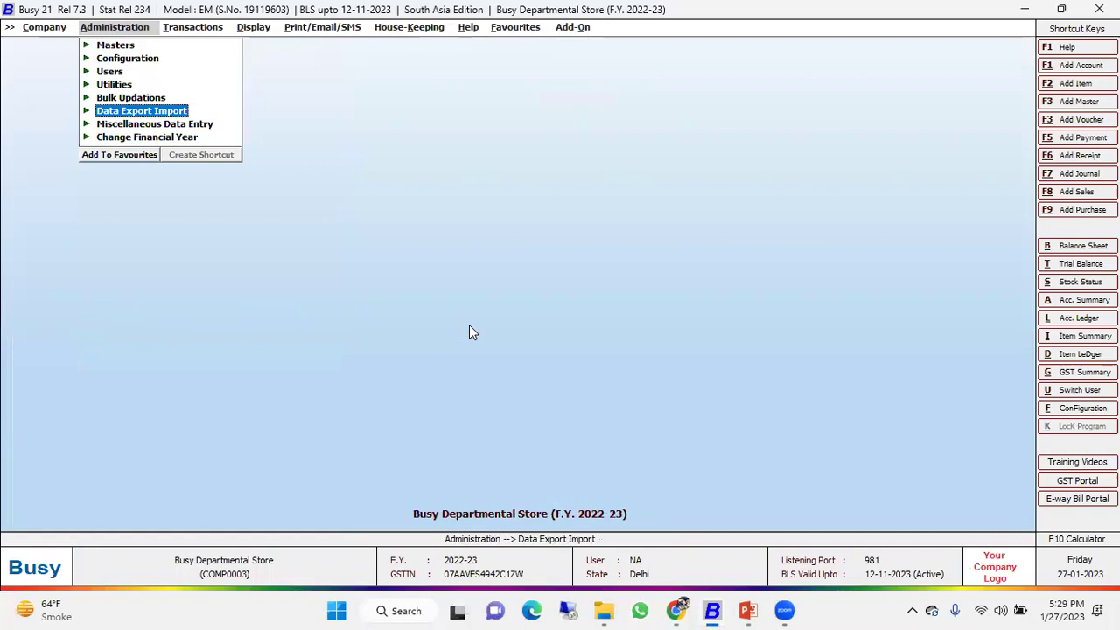
# Try adding a user, dismiss the can't-add-user error, and move to modifying users.
pyautogui.press('Up')
pyautogui.press('Up')
pyautogui.press('Up')
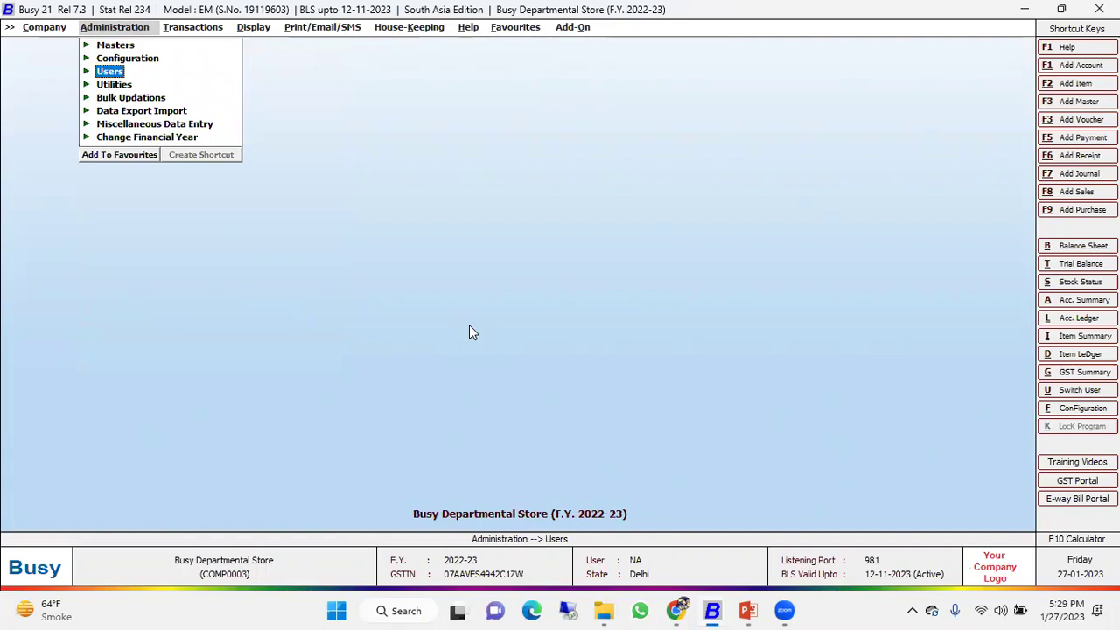
pyautogui.press('Return')
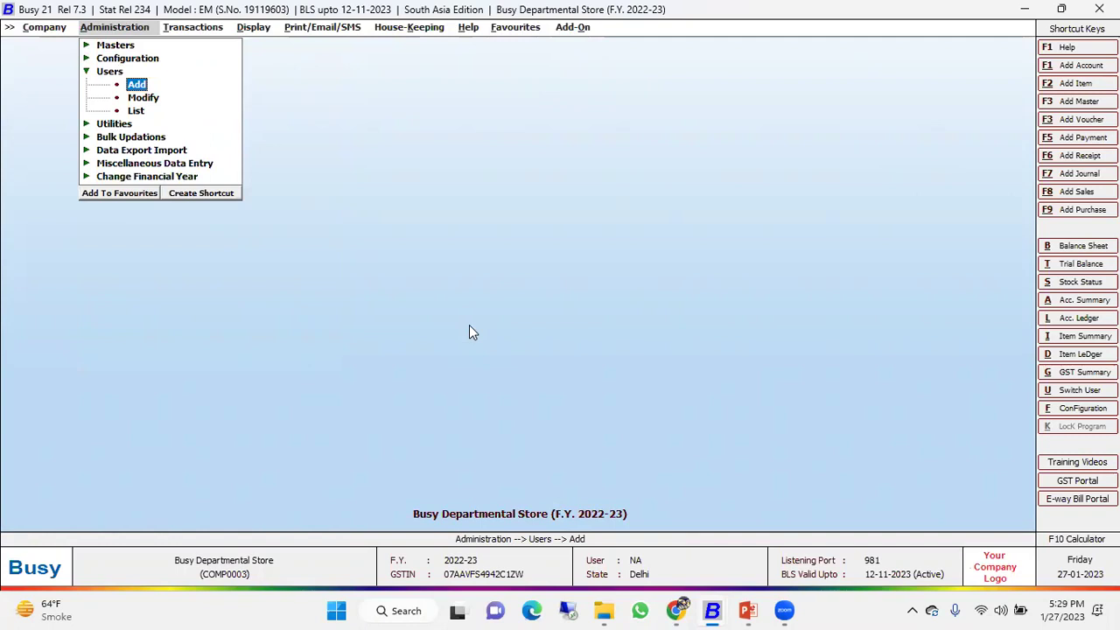
pyautogui.press('Return')
pyautogui.press('Return')
pyautogui.press('Down')
# Require user authentication with superuser Admin, enter its password twice, and save.
pyautogui.press('Return')
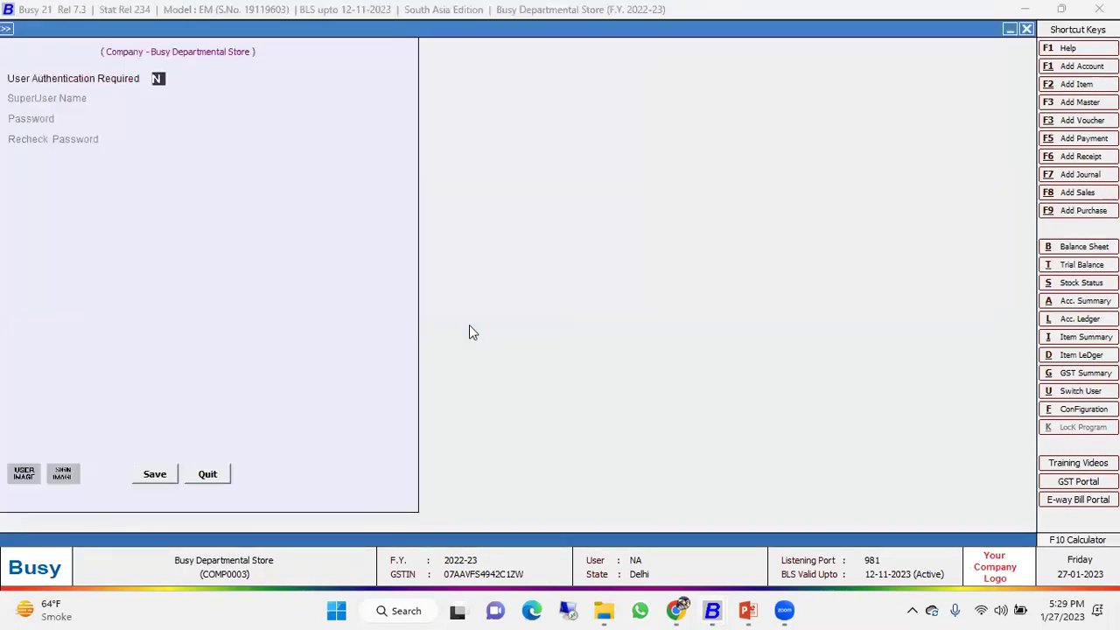
pyautogui.write('y')
pyautogui.press('Return')
pyautogui.write('a')
pyautogui.press('Return')
pyautogui.press('Up')
pyautogui.write('admin')
pyautogui.press('Return')
pyautogui.write('a')
pyautogui.press('Return')
pyautogui.write('a')
pyautogui.press('Return')
pyautogui.press('Return')
pyautogui.press('Return')
pyautogui.press('Return')
pyautogui.press('Return')
pyautogui.press('Return')
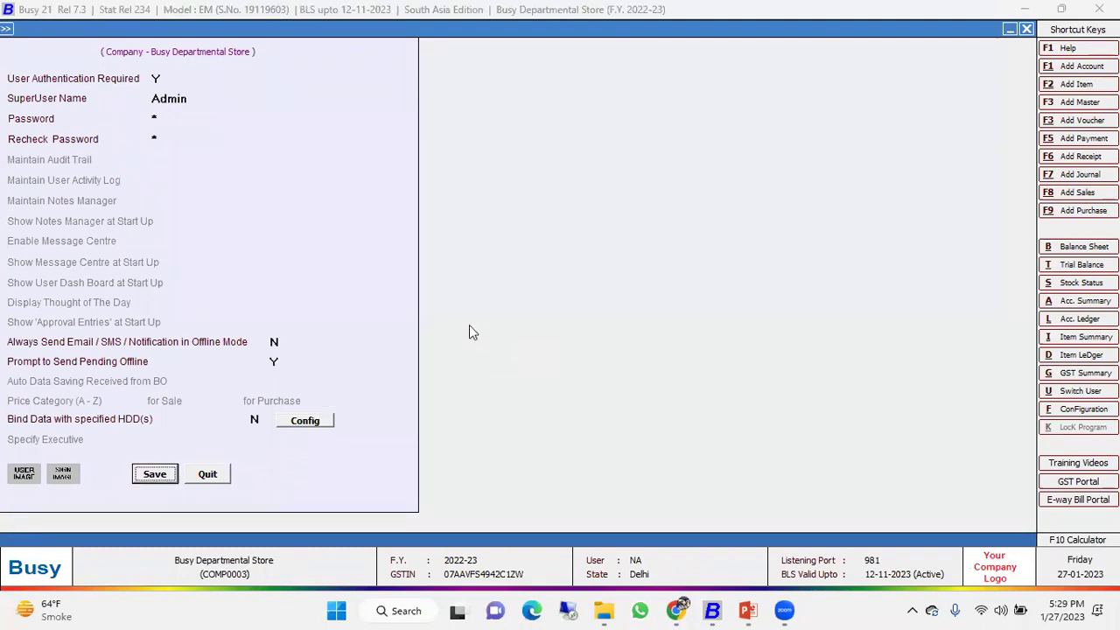
pyautogui.press('Return')
pyautogui.press('Escape')
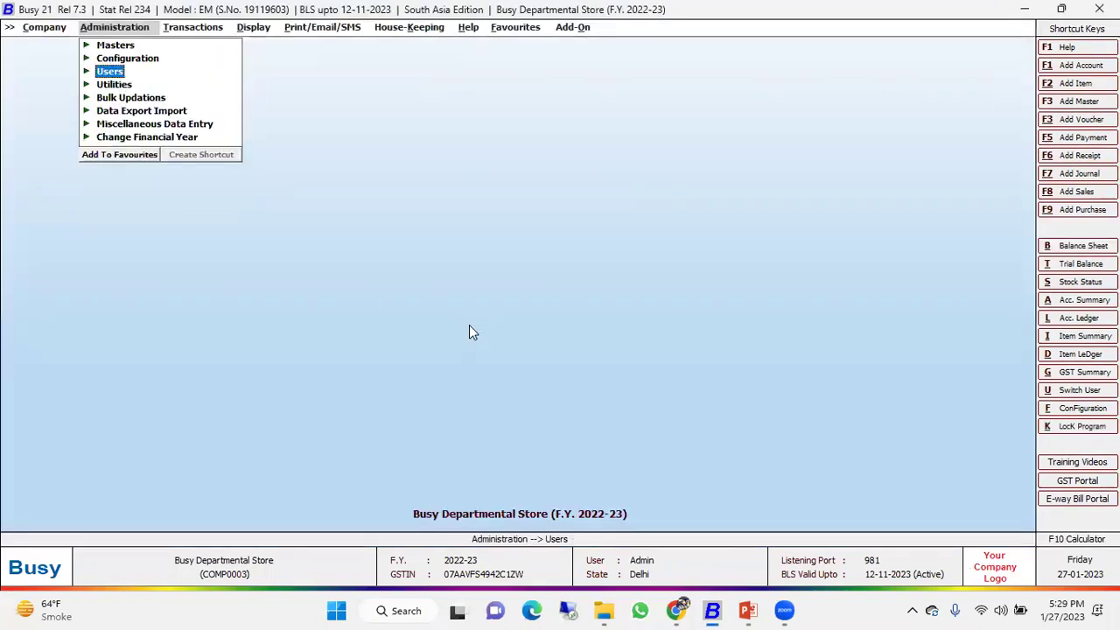
# Start a new user and enter the user's name, removing a stray character.
pyautogui.press('Return')
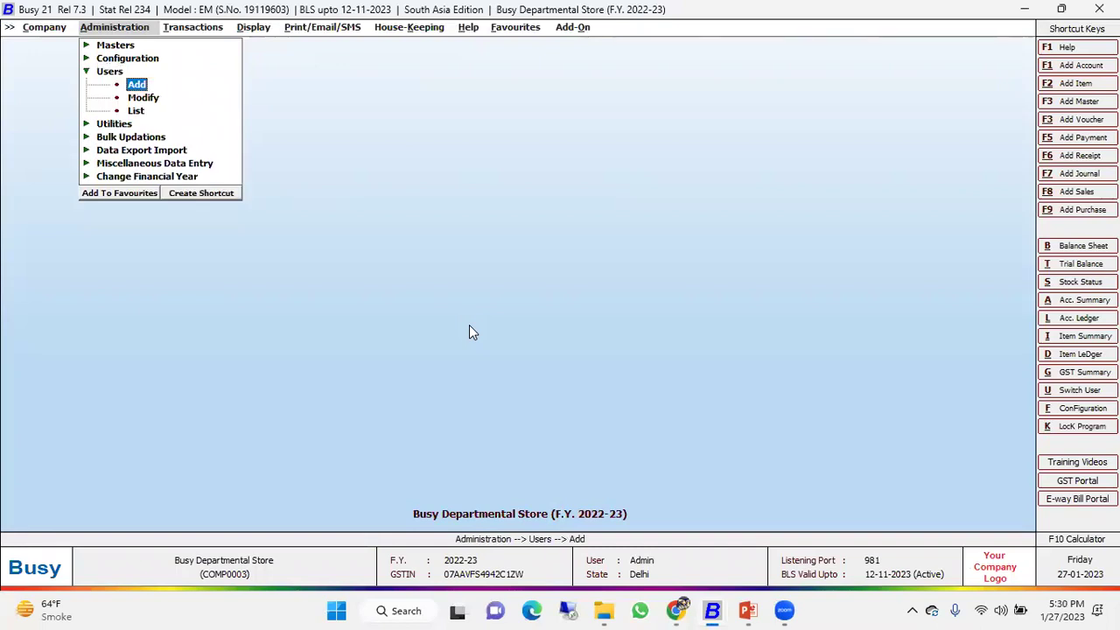
pyautogui.press('Return')
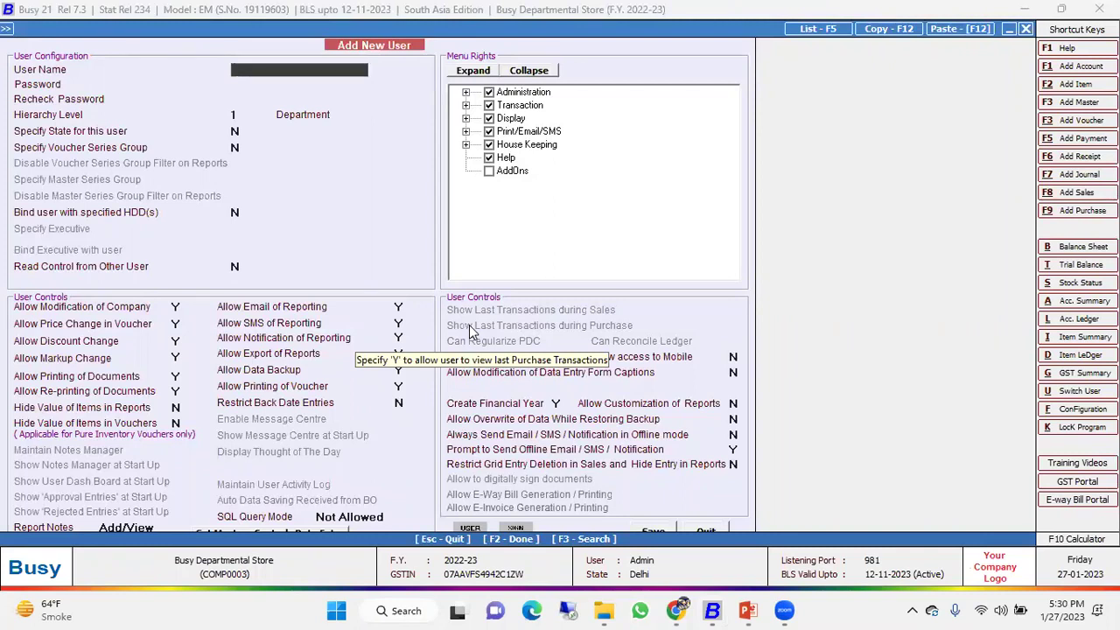
pyautogui.write('sonu\\')
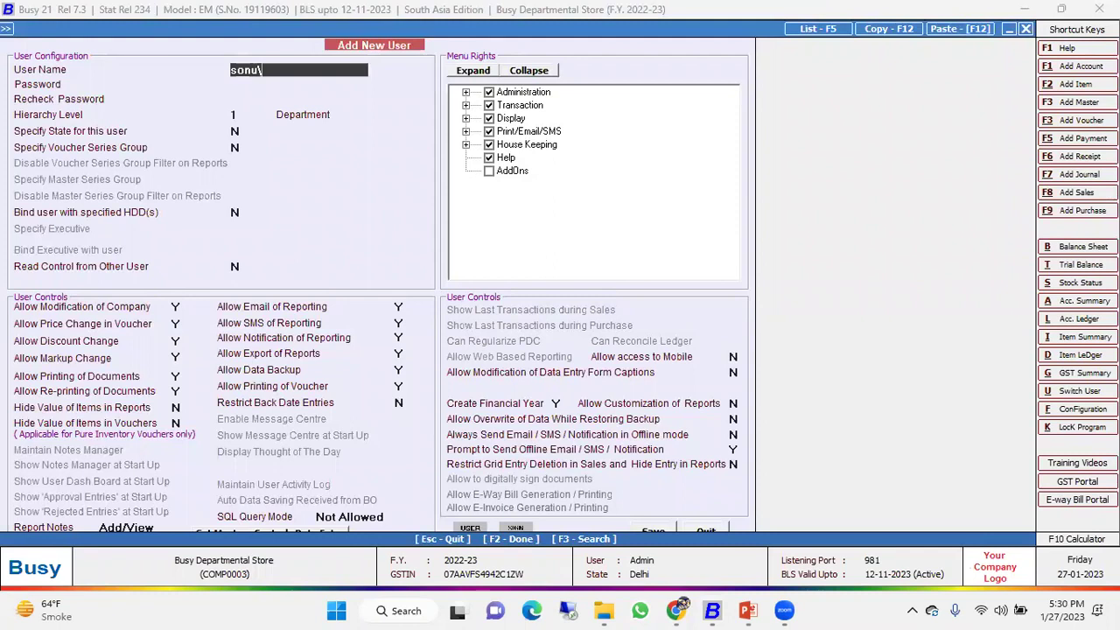
pyautogui.write('a')
pyautogui.press('Return')
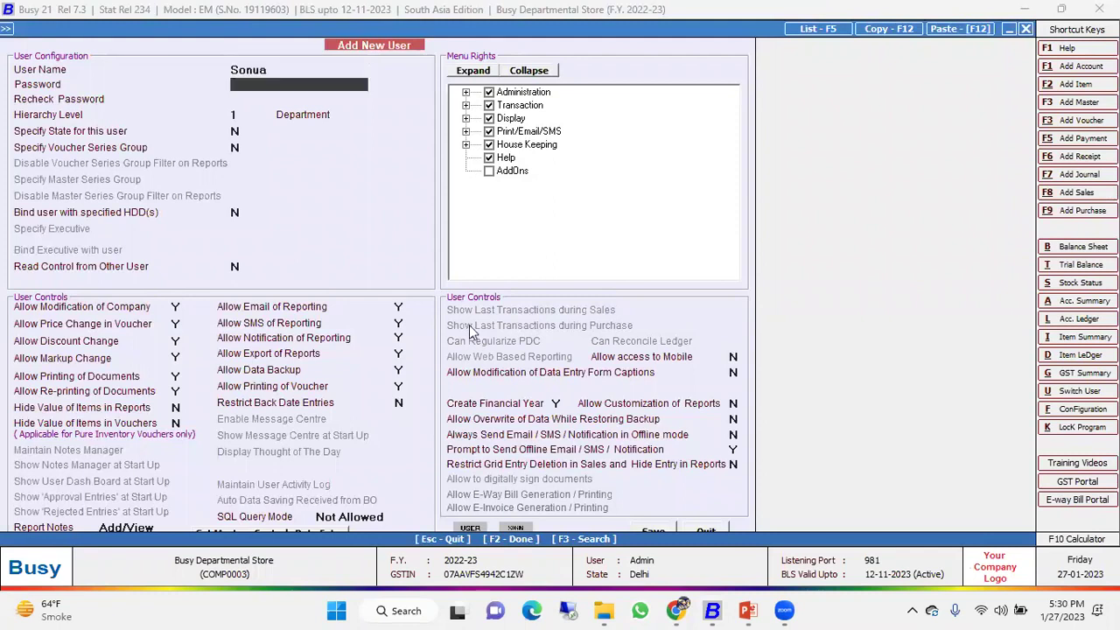
pyautogui.press('Up')
pyautogui.press('BackSpace')
pyautogui.press('Return')
# Set and confirm the user's password and assign the Sales department.
pyautogui.write('1')
pyautogui.press('Return')
pyautogui.write('1')
pyautogui.press('Return')
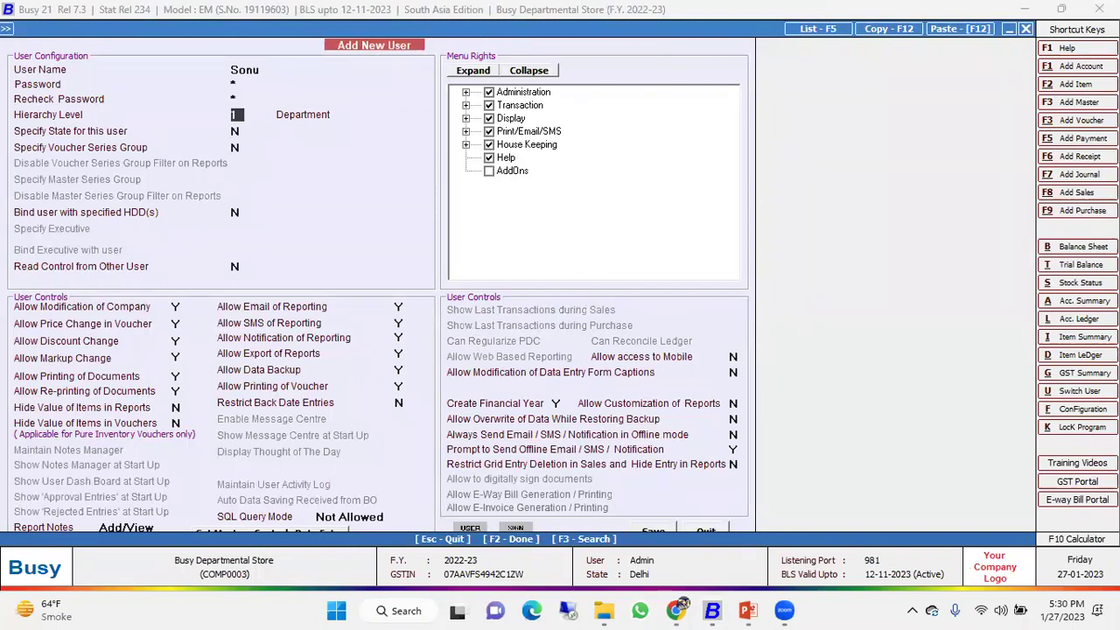
pyautogui.press('Return')
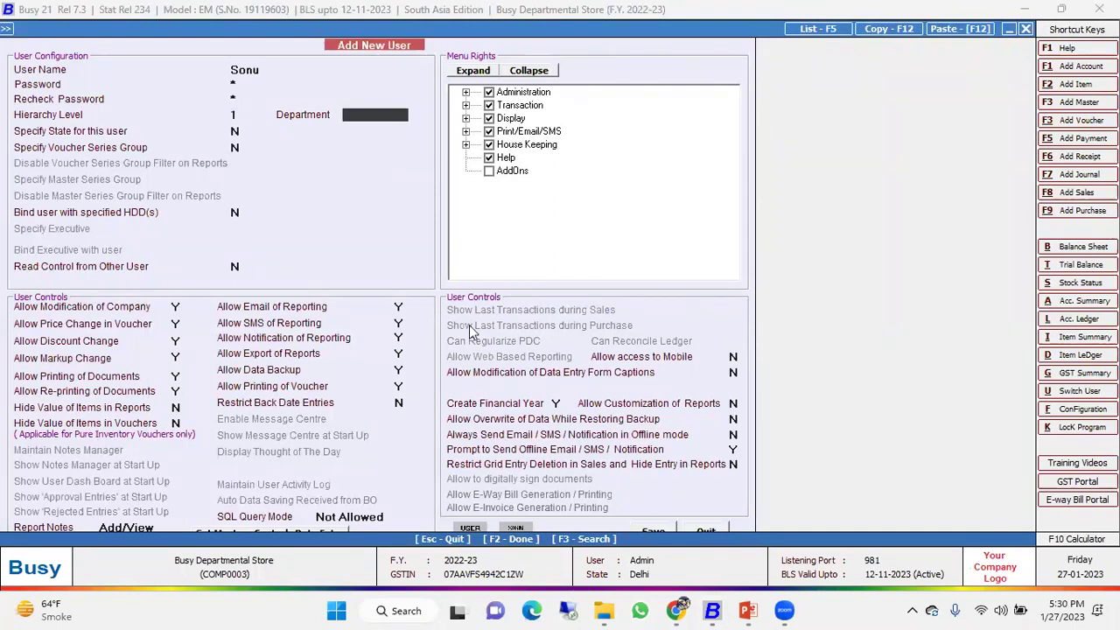
pyautogui.write('Sales')
pyautogui.press('Return')
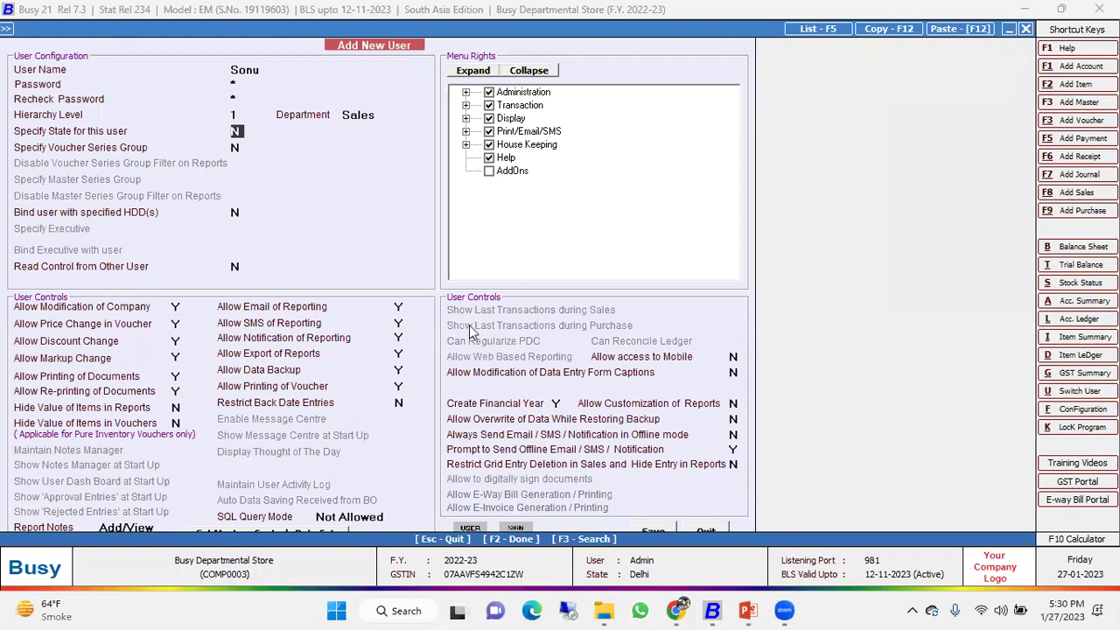
pyautogui.press('Return')
# Disallow price changes on Sales vouchers for this user.
pyautogui.press('Return')
pyautogui.press('Return')
pyautogui.press('Return')
pyautogui.write('N')
pyautogui.press('Return')
pyautogui.write('N')
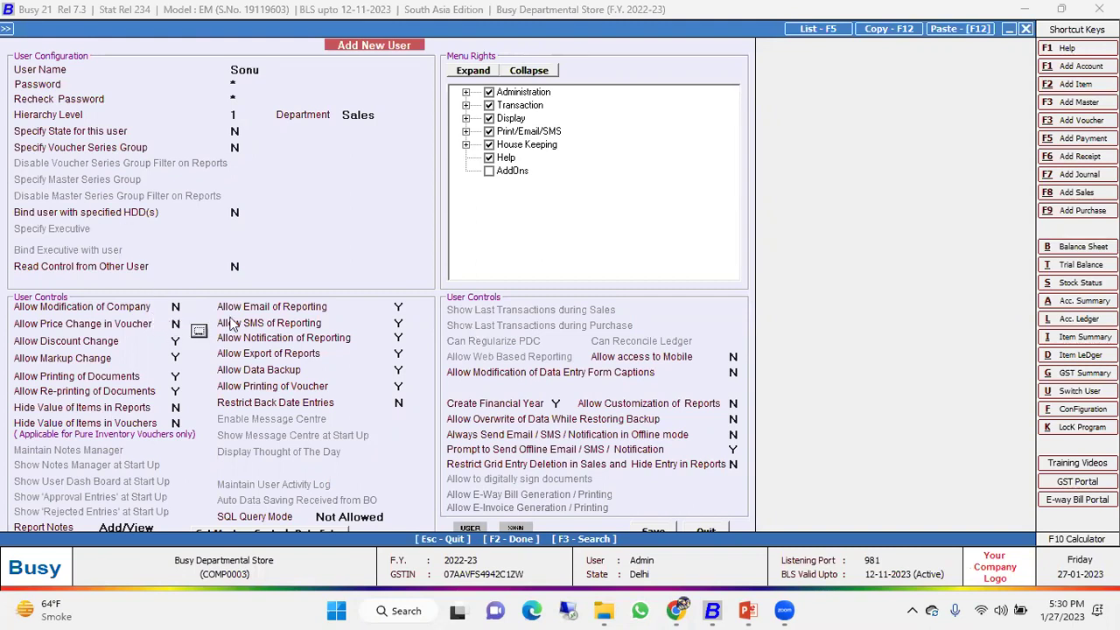
pyautogui.click(199, 331)
pyautogui.press('space')
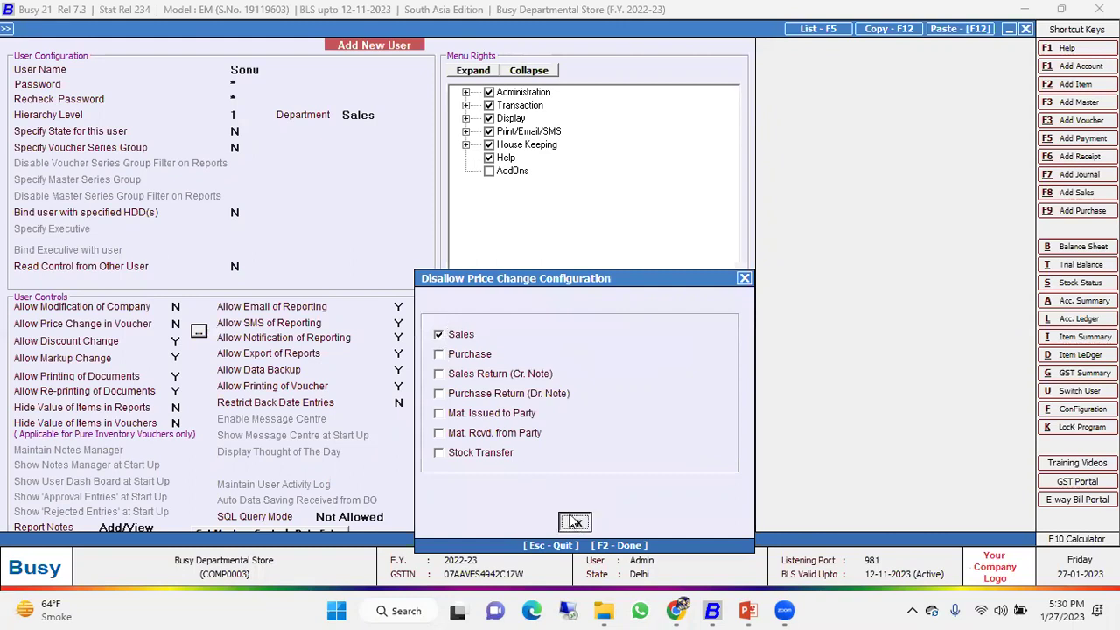
pyautogui.click(575, 522)
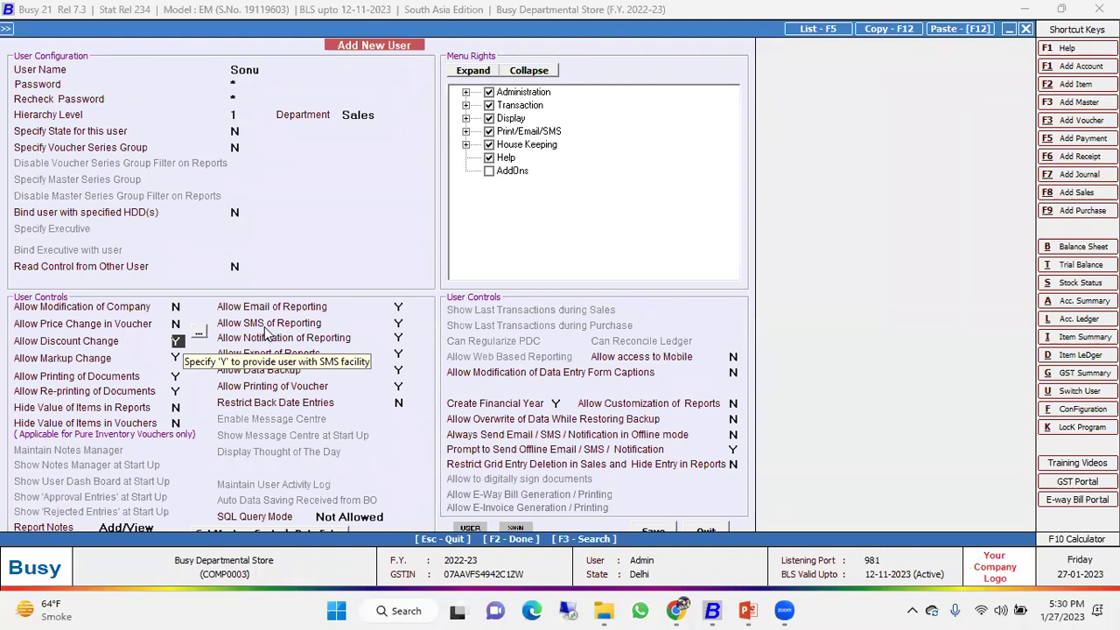
# Set Allow Discount Change to N, blocking it on Sales vouchers.
pyautogui.press('n')
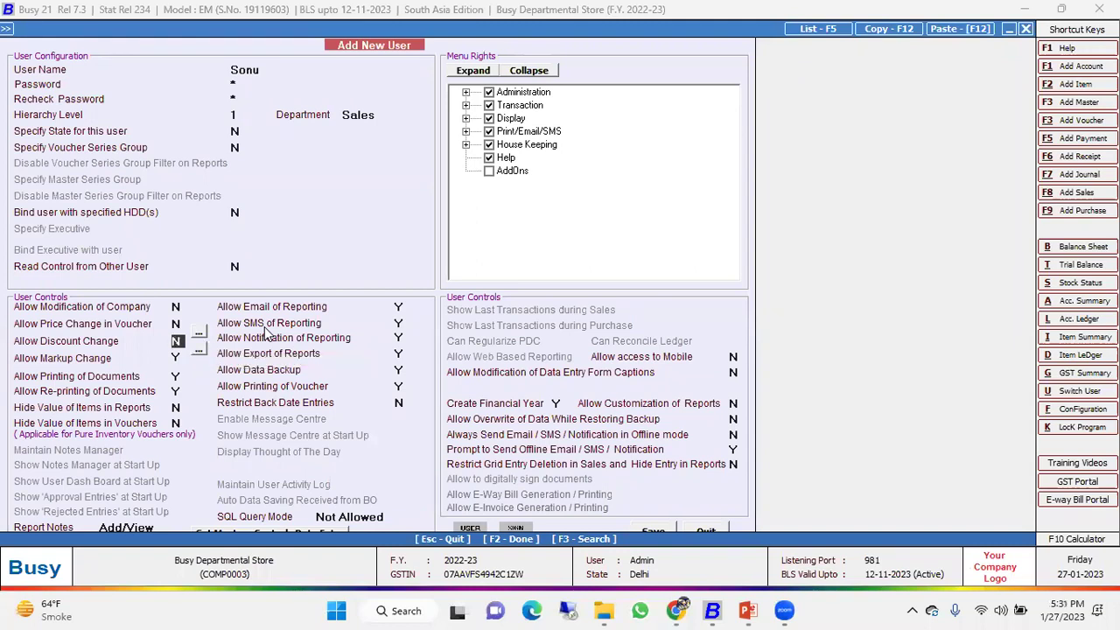
pyautogui.press('Return')
# Set Allow Markup Change to N for Sales, and Allow Re-printing of Documents to N.
pyautogui.press('Return')
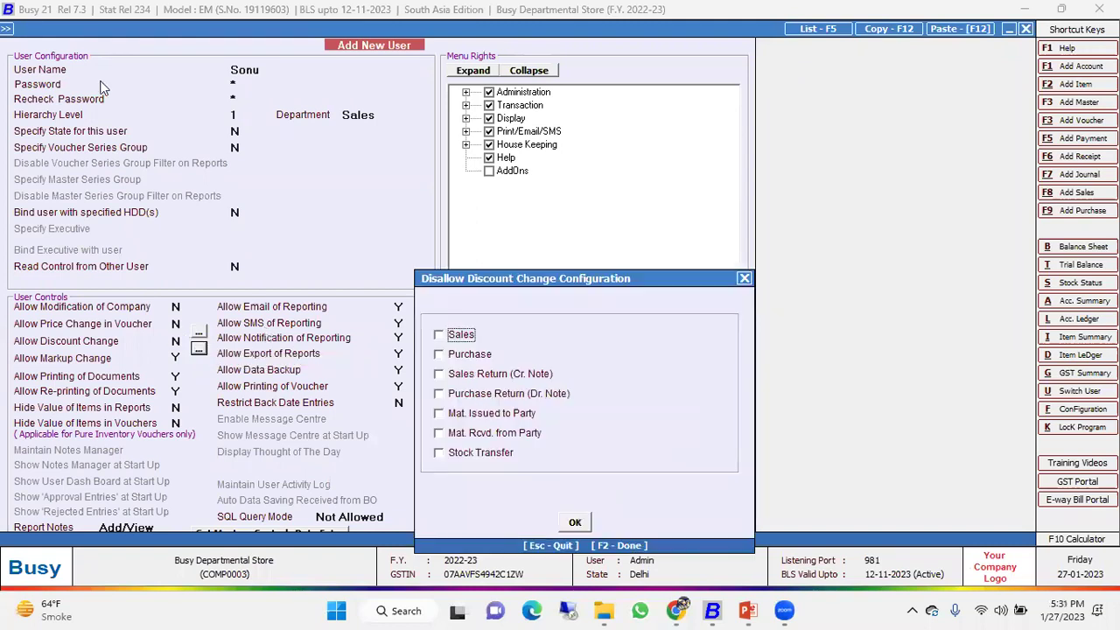
pyautogui.click(441, 335)
pyautogui.click(575, 522)
pyautogui.write('N')
pyautogui.press('Return')
pyautogui.press('Return')
pyautogui.click(460, 334)
pyautogui.click(575, 522)
pyautogui.press('Return')
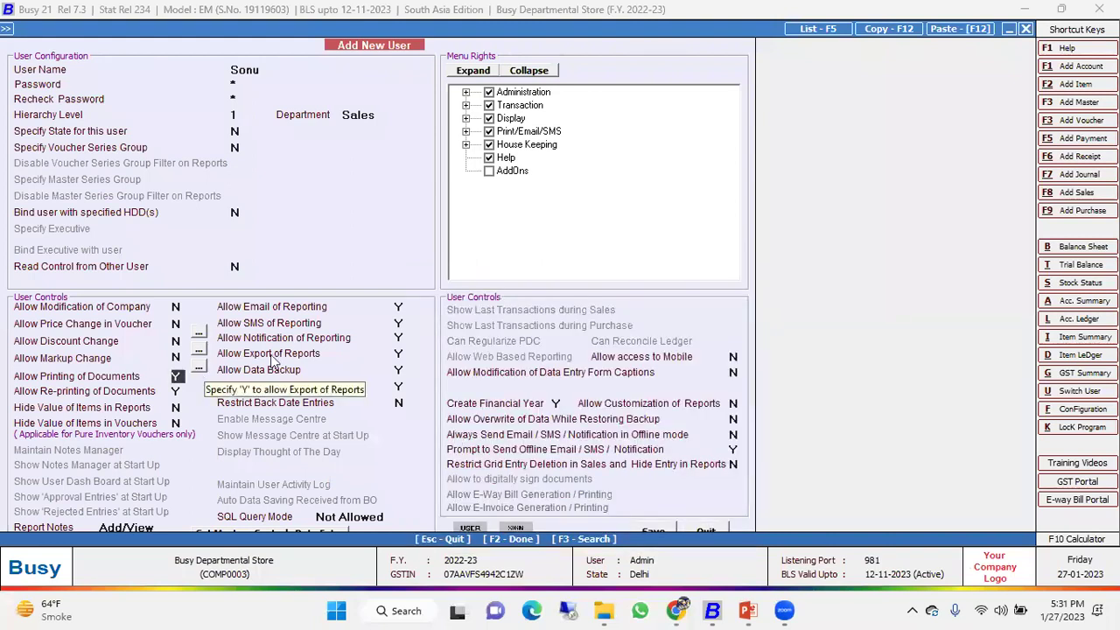
pyautogui.press('Return')
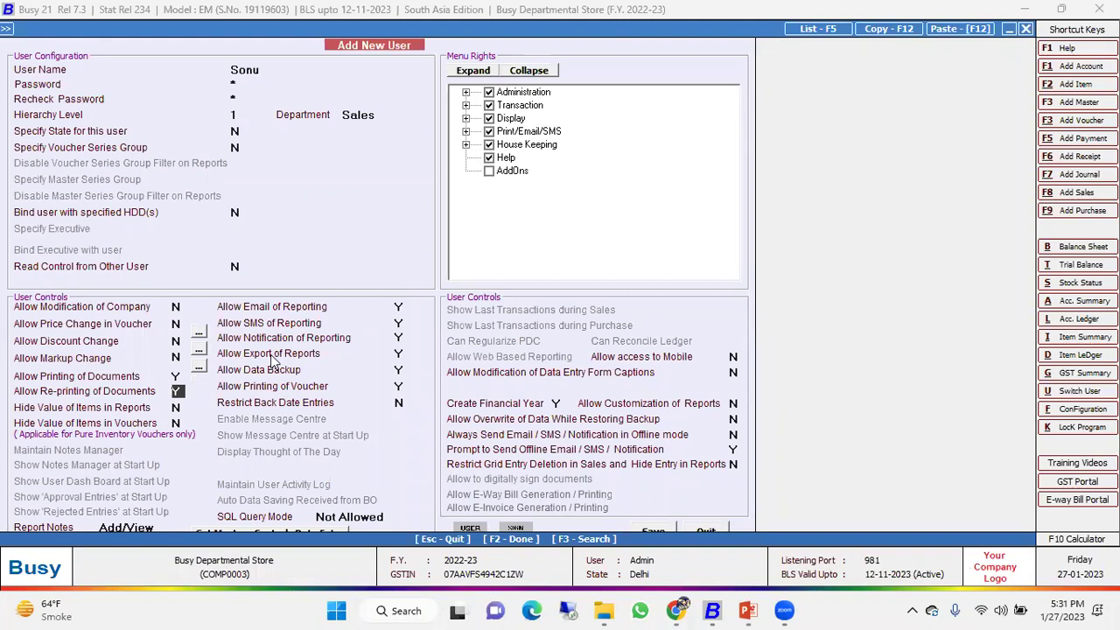
pyautogui.press('n')
pyautogui.press('Return')
pyautogui.press('Return')
# Untick the Administration, Display, Print/Email/SMS, House Keeping and Help menu rights.
pyautogui.click(489, 93)
pyautogui.click(488, 118)
pyautogui.click(488, 131)
pyautogui.click(488, 144)
pyautogui.click(488, 158)
# Remove Purchase, Purchase Return, Payment, Receipt, Journal, Contra, Dr./Cr. Note and Stock Transfer rights.
pyautogui.click(465, 105)
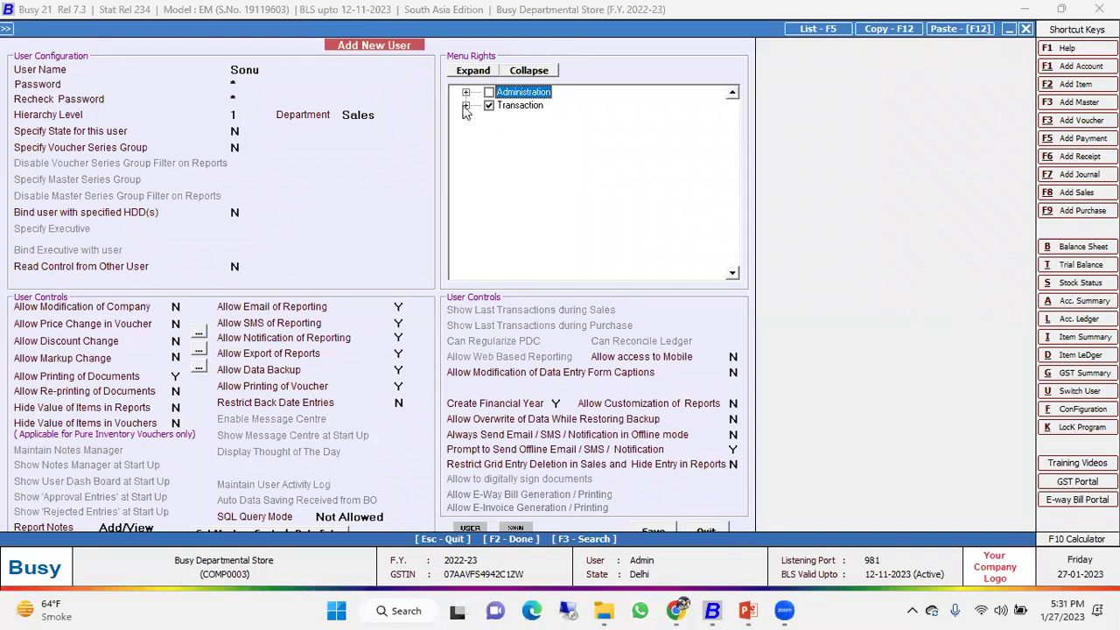
pyautogui.click(524, 119)
pyautogui.click(524, 145)
pyautogui.click(522, 157)
pyautogui.click(522, 171)
pyautogui.click(523, 184)
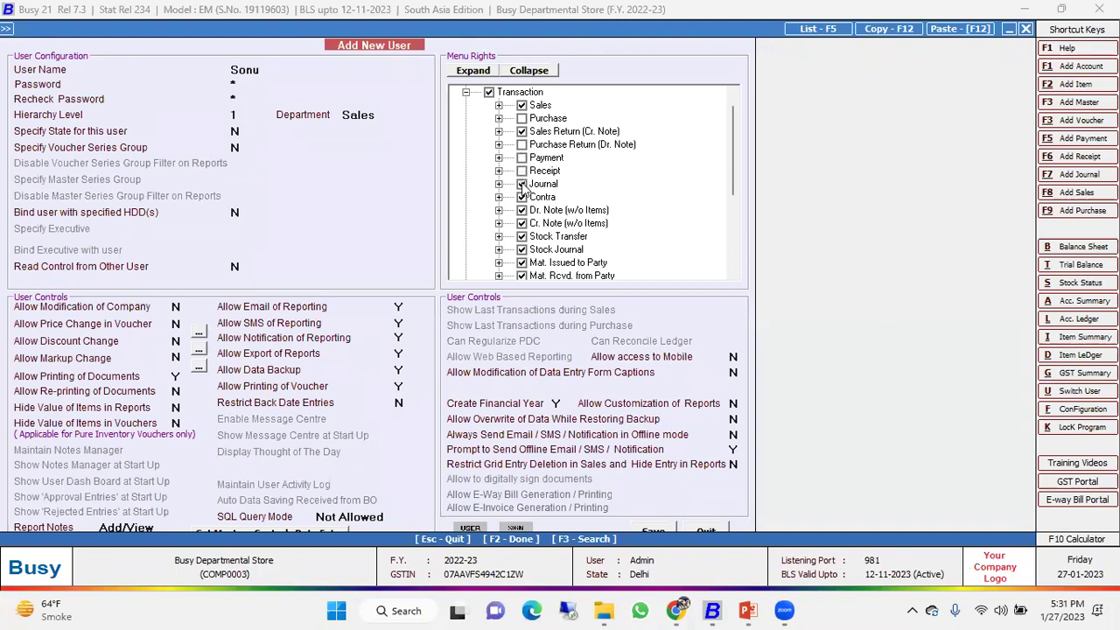
pyautogui.click(522, 198)
pyautogui.click(522, 211)
pyautogui.click(523, 224)
pyautogui.click(522, 237)
# Remove Stock Journal, Material Issued/Received, Forms, VAT Journal, Physical Stock and GST Misc. Utilities rights.
pyautogui.scroll(-2, 526, 210)
pyautogui.click(522, 170)
pyautogui.click(523, 184)
pyautogui.click(523, 197)
pyautogui.click(523, 210)
pyautogui.click(523, 224)
pyautogui.click(523, 237)
pyautogui.click(523, 251)
pyautogui.click(522, 263)
pyautogui.scroll(-2, 529, 216)
pyautogui.scroll(4, 534, 179)
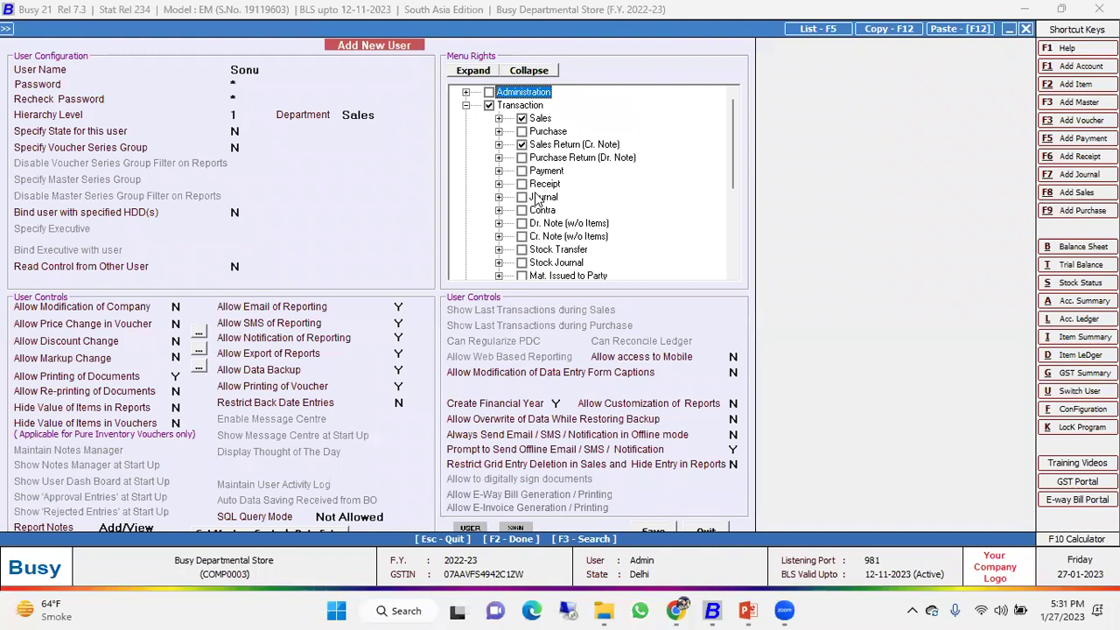
# Untick Delete, Cancel and View on Sales, keeping Add, Modify and List, then save the user.
pyautogui.click(498, 118)
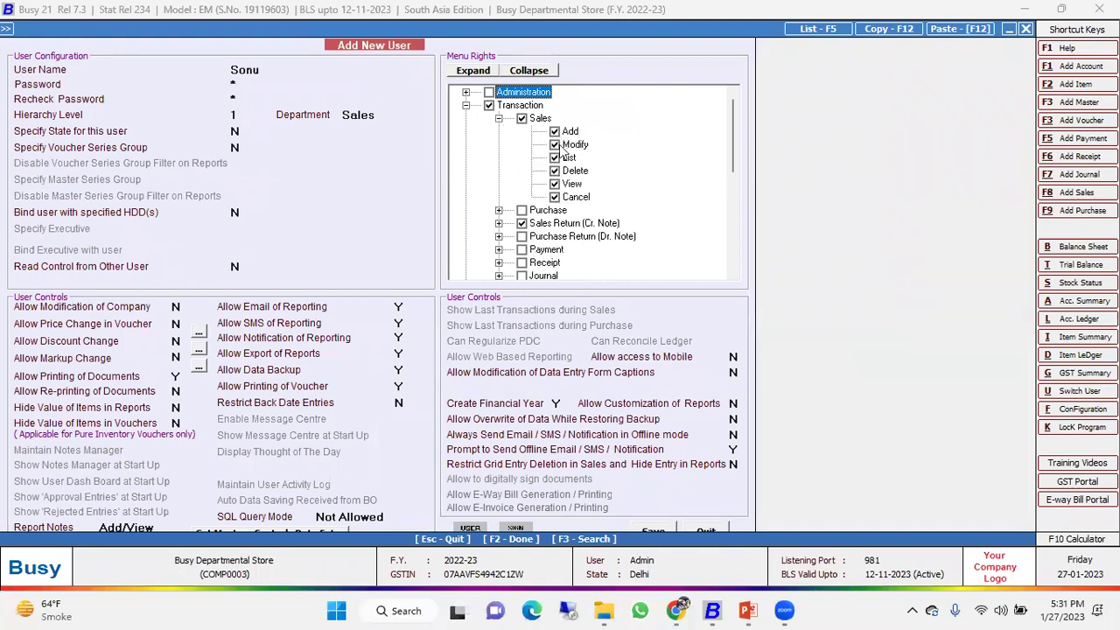
pyautogui.click(555, 144)
pyautogui.click(555, 145)
pyautogui.click(555, 170)
pyautogui.click(555, 197)
pyautogui.click(555, 184)
pyautogui.click(662, 526)
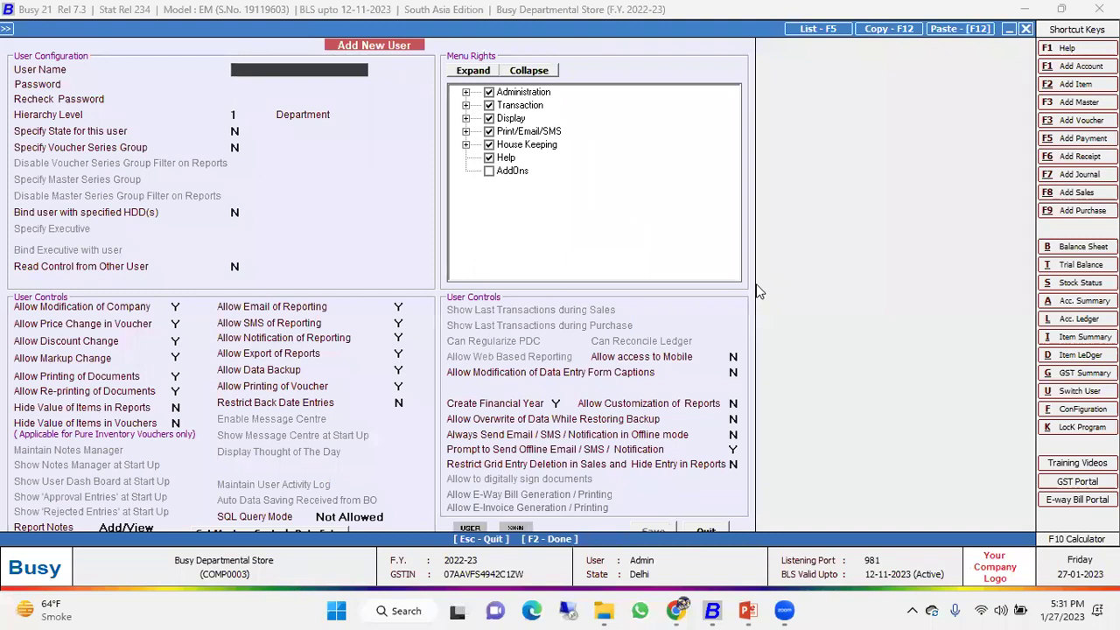
# Add a second Sales-department user reading controls from the first sales user, and save.
pyautogui.write('man')
pyautogui.press('BackSpace')
pyautogui.press('BackSpace')
pyautogui.write('onu')
pyautogui.press('Return')
pyautogui.write('1')
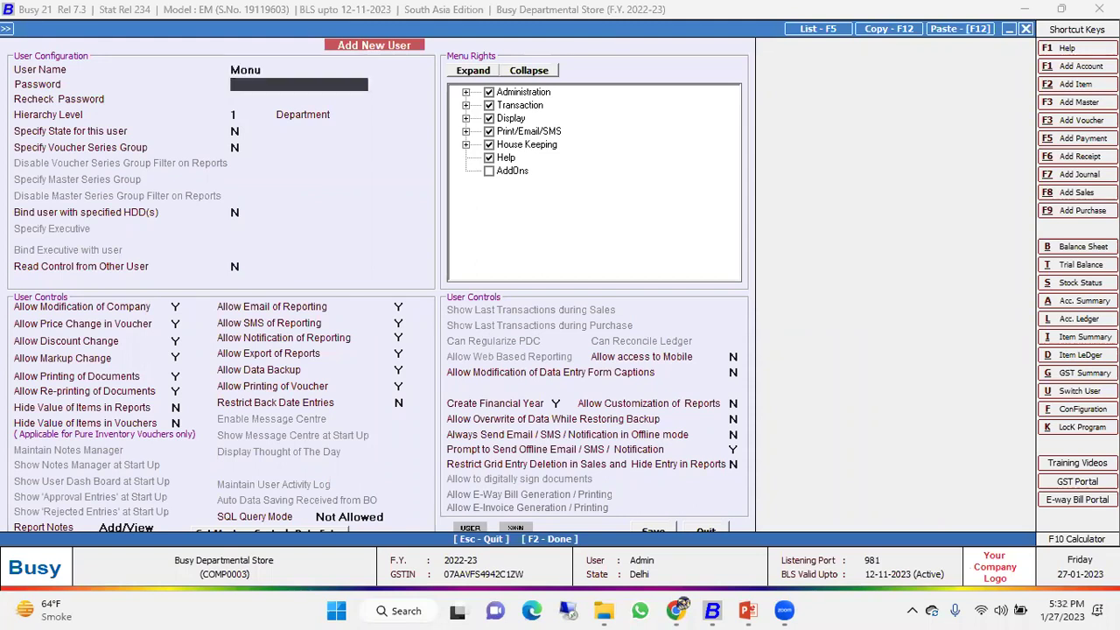
pyautogui.press('Return')
pyautogui.write('1')
pyautogui.press('Return')
pyautogui.press('Return')
pyautogui.write('sale')
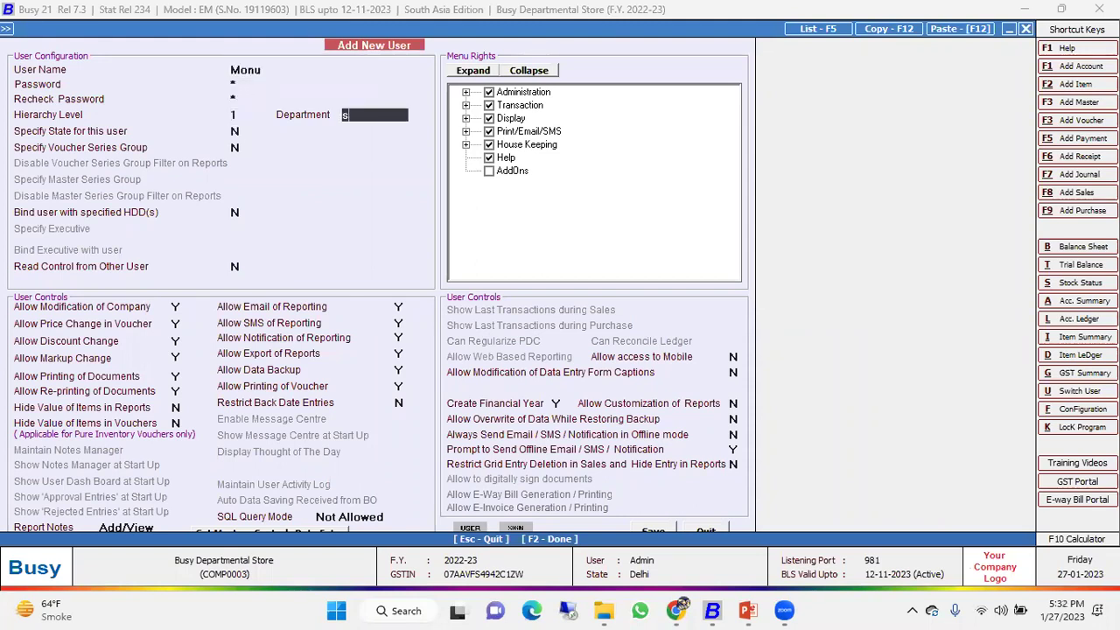
pyautogui.press('Return')
pyautogui.press('Return')
pyautogui.press('Return')
pyautogui.press('Return')
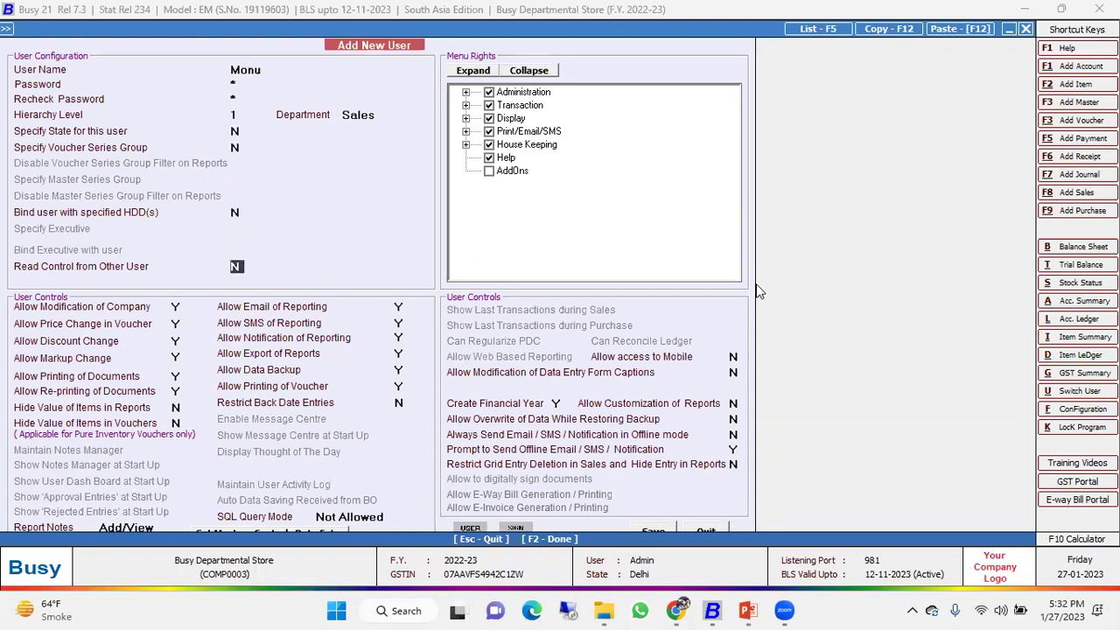
pyautogui.write('y')
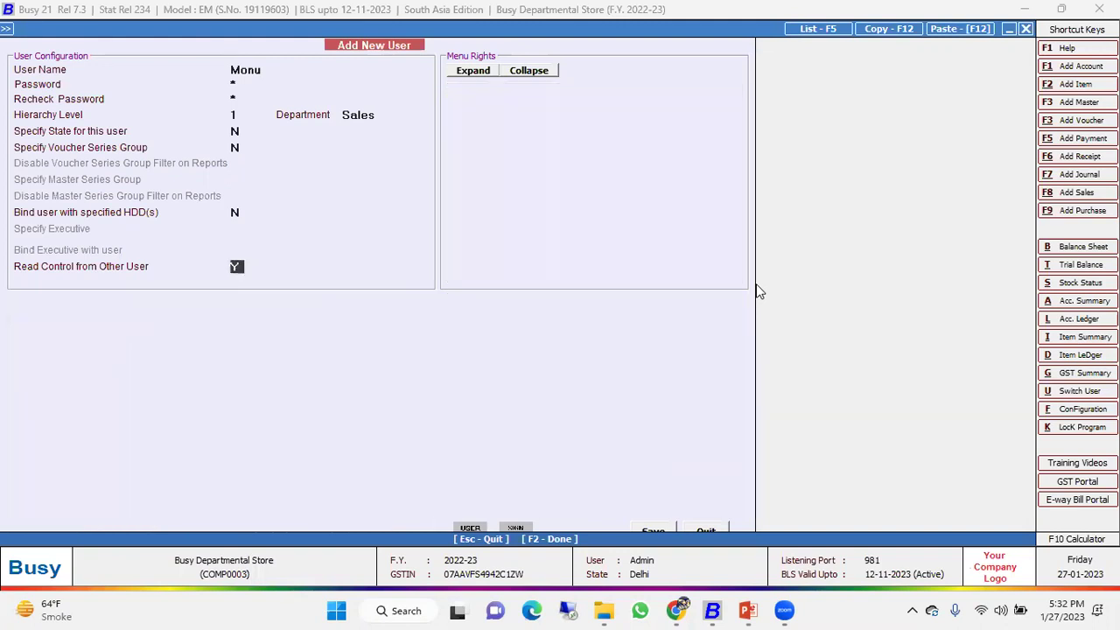
pyautogui.press('Return')
pyautogui.press('Return')
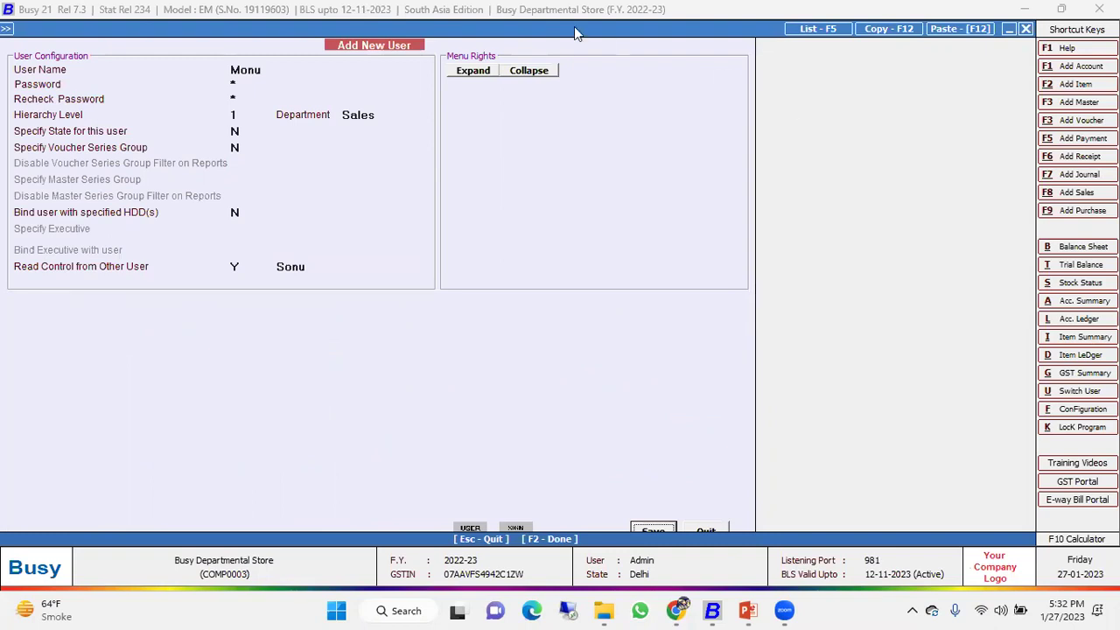
pyautogui.click(671, 529)
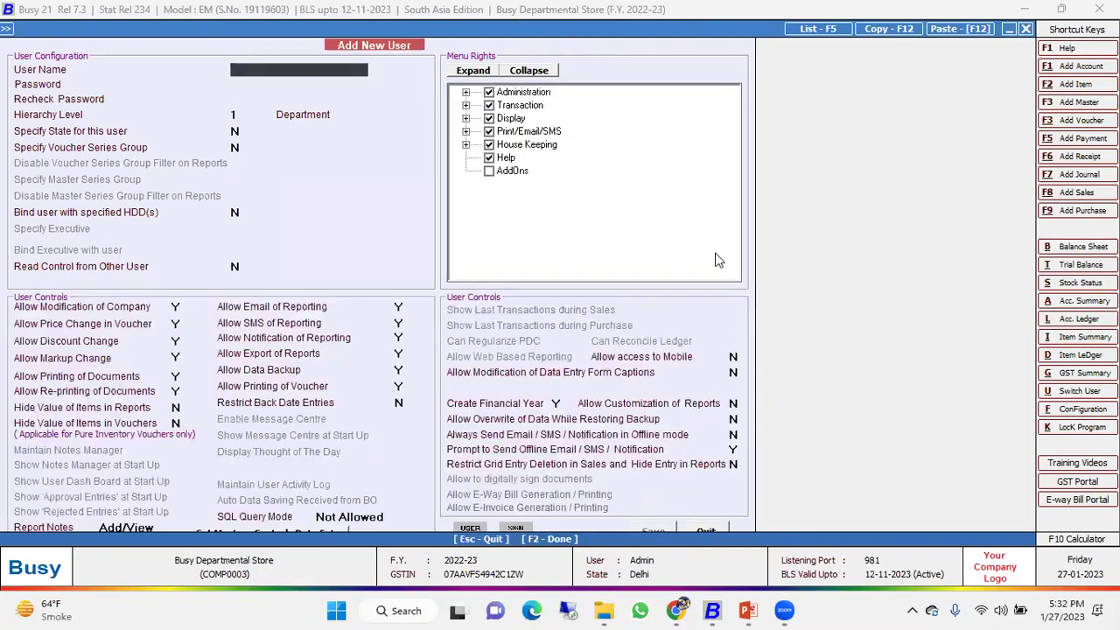
# Add a user named Manager with a password, level 1 and default rights, then save.
pyautogui.write('Manager')
pyautogui.press('Return')
pyautogui.write('*')
pyautogui.press('Return')
pyautogui.write('*')
pyautogui.press('Return')
pyautogui.press('Return')
pyautogui.press('Return')
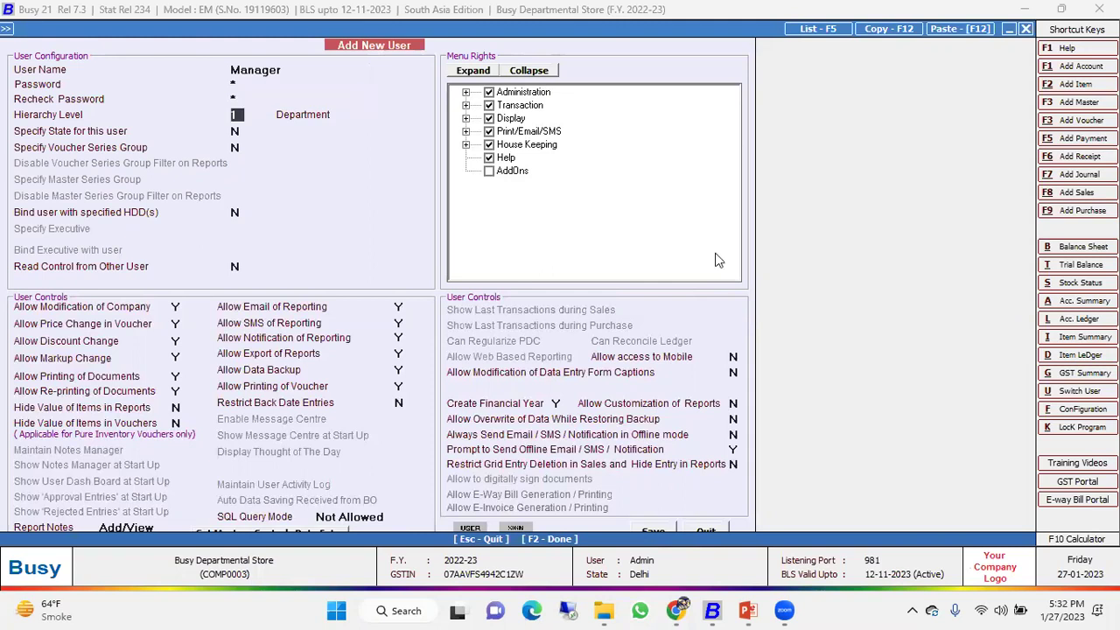
pyautogui.press('Return')
pyautogui.press('Up')
pyautogui.press('Up')
pyautogui.press('Up')
pyautogui.press('Return')
pyautogui.write('manag')
pyautogui.press('Return')
pyautogui.press('Return')
pyautogui.press('Return')
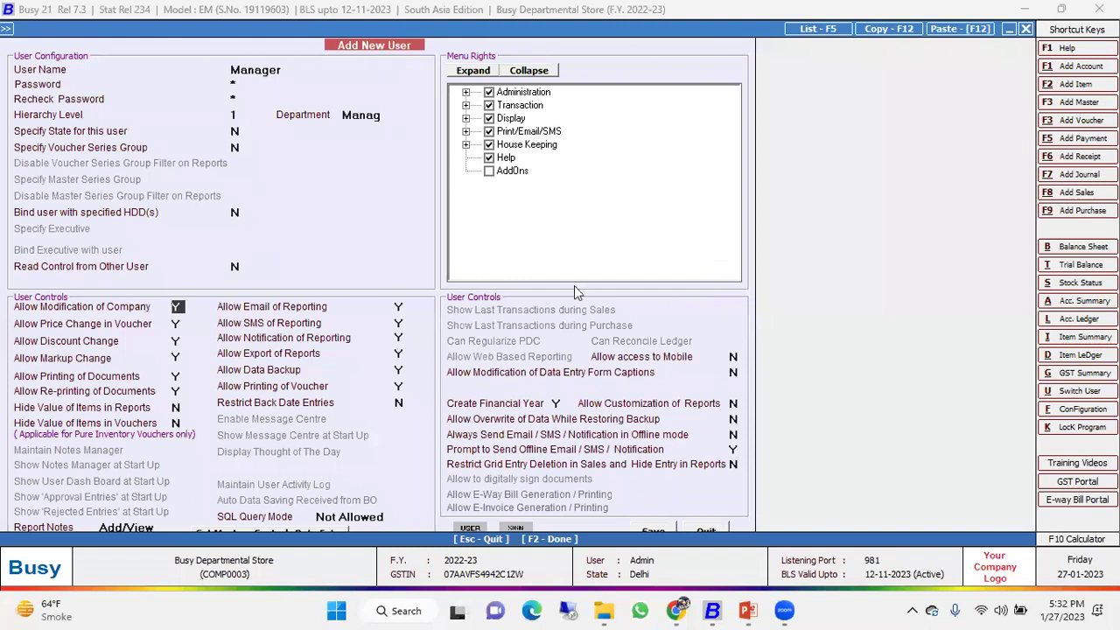
pyautogui.click(652, 532)
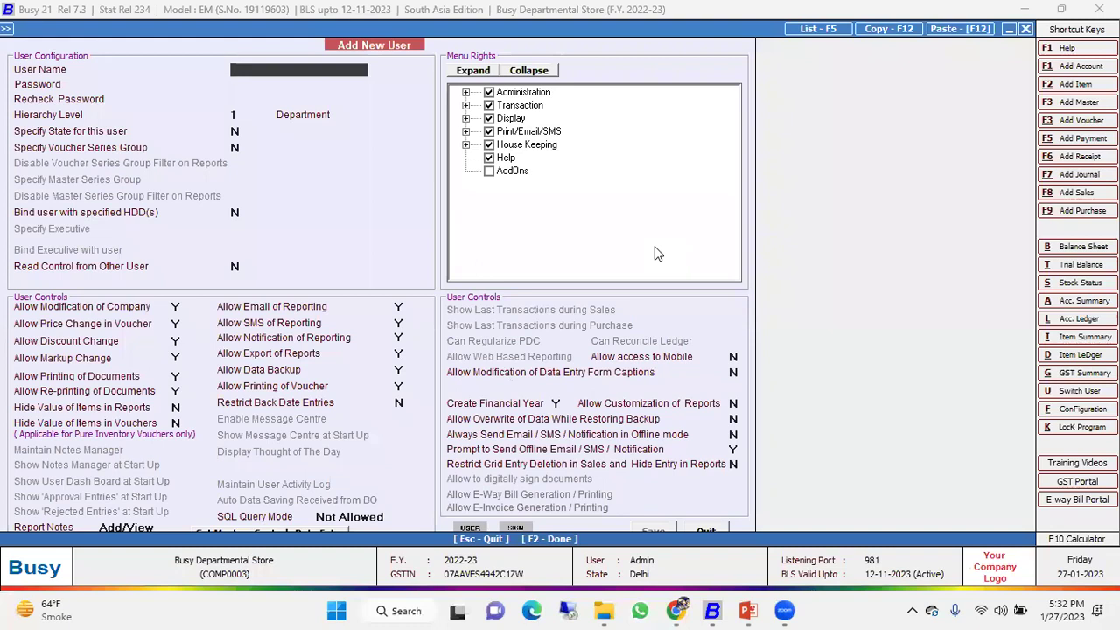
pyautogui.press('Escape')
pyautogui.press('Escape')
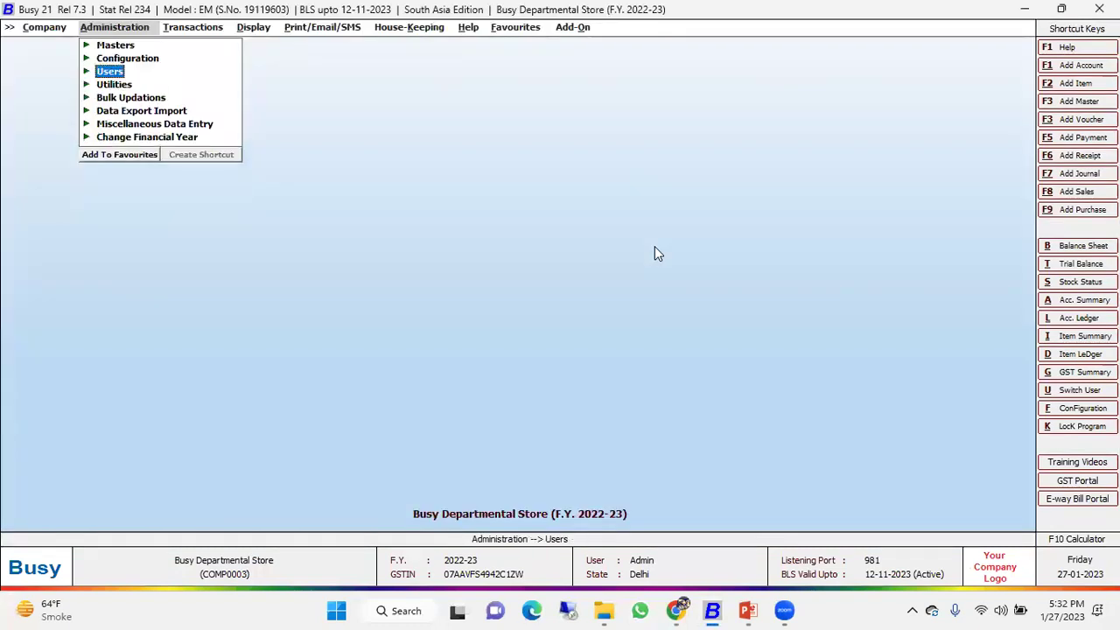
# Bring up the numbering settings for the Sales POS voucher series.
pyautogui.press('Up')
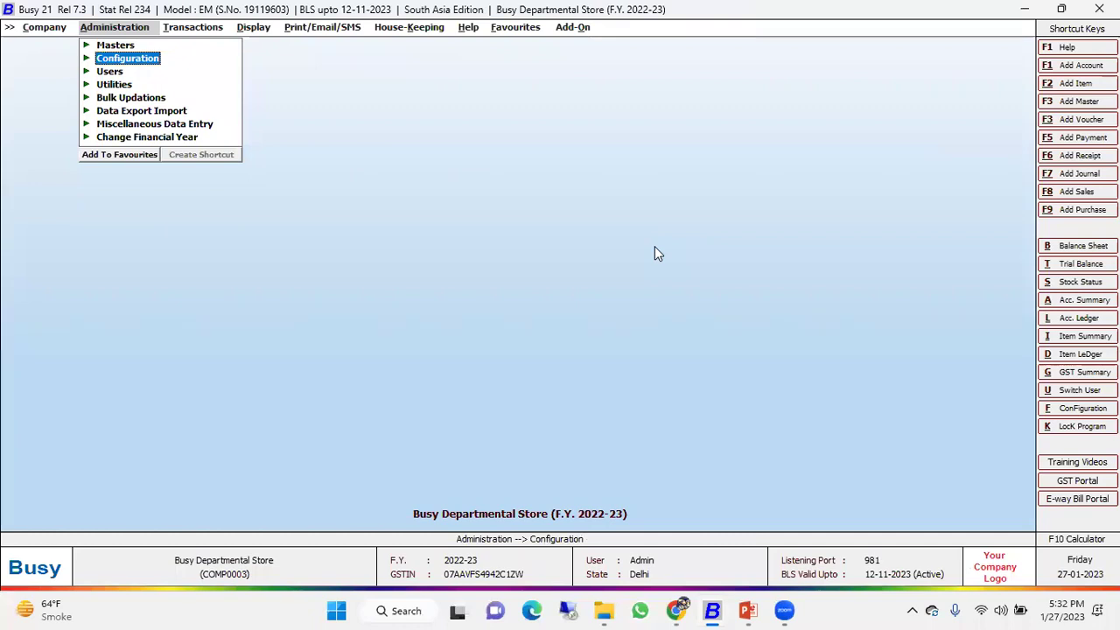
pyautogui.press('Return')
pyautogui.press('Down')
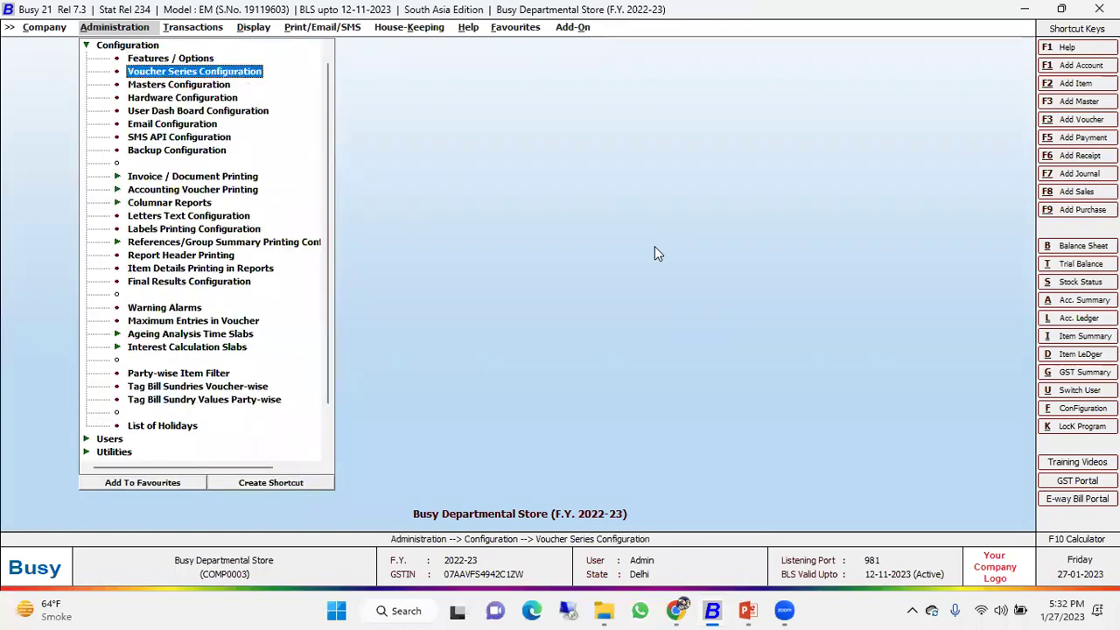
pyautogui.press('Return')
pyautogui.press('Return')
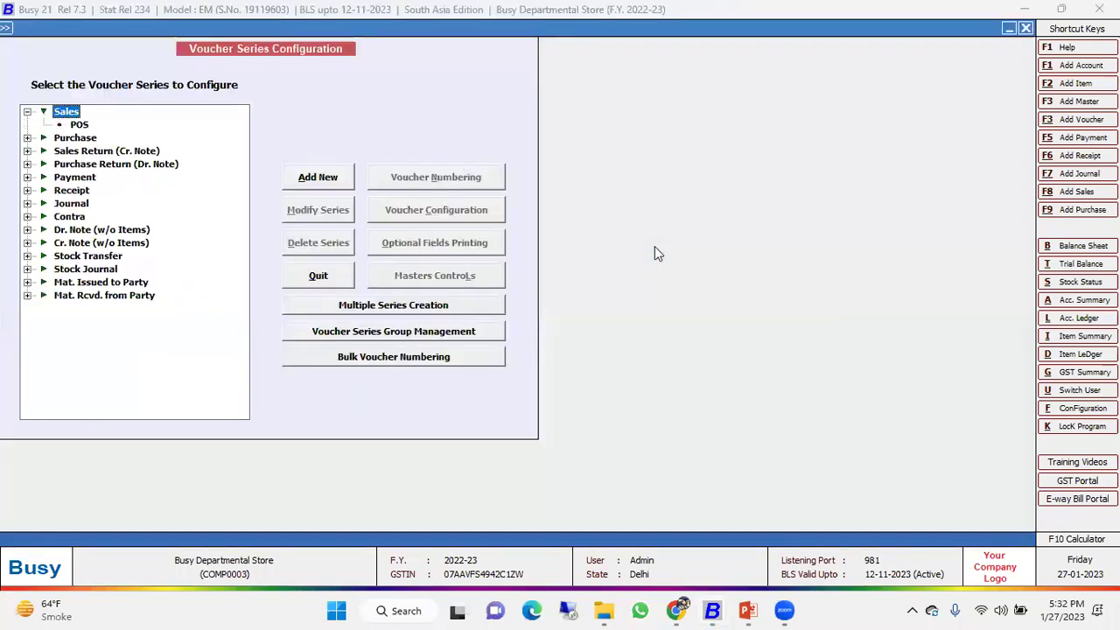
pyautogui.press('Down')
pyautogui.click(505, 166)
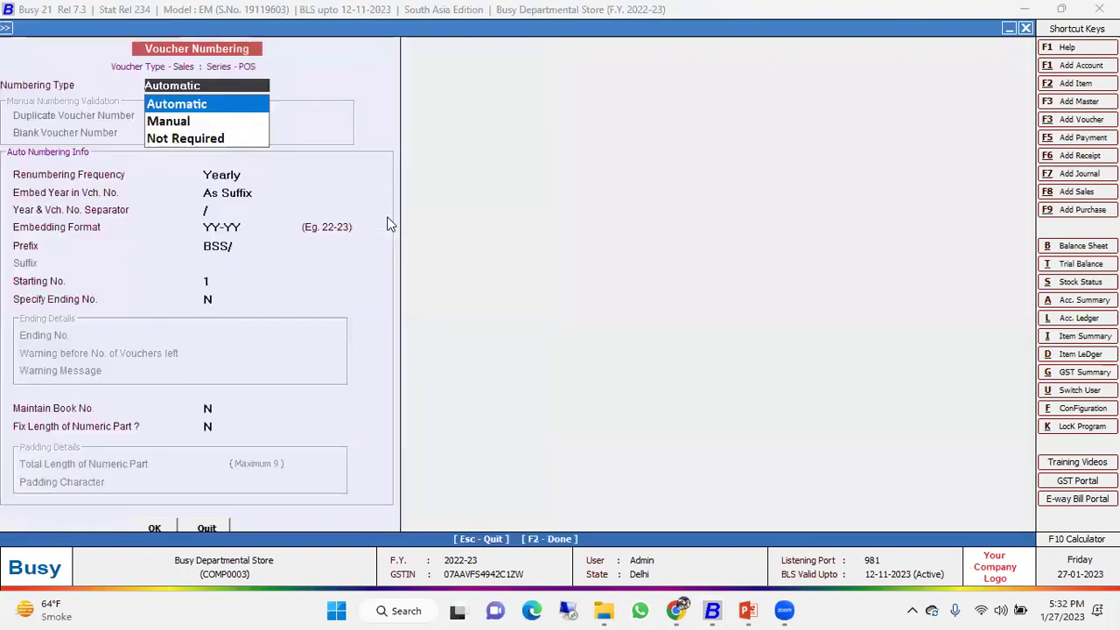
pyautogui.press('Escape')
pyautogui.press('Escape')
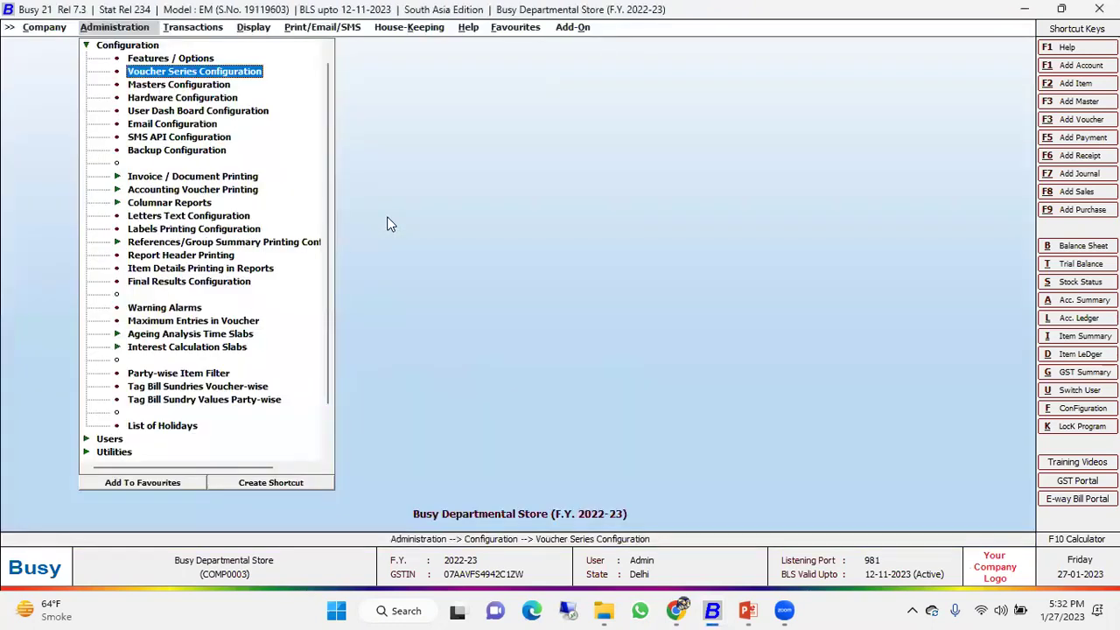
pyautogui.press('Return')
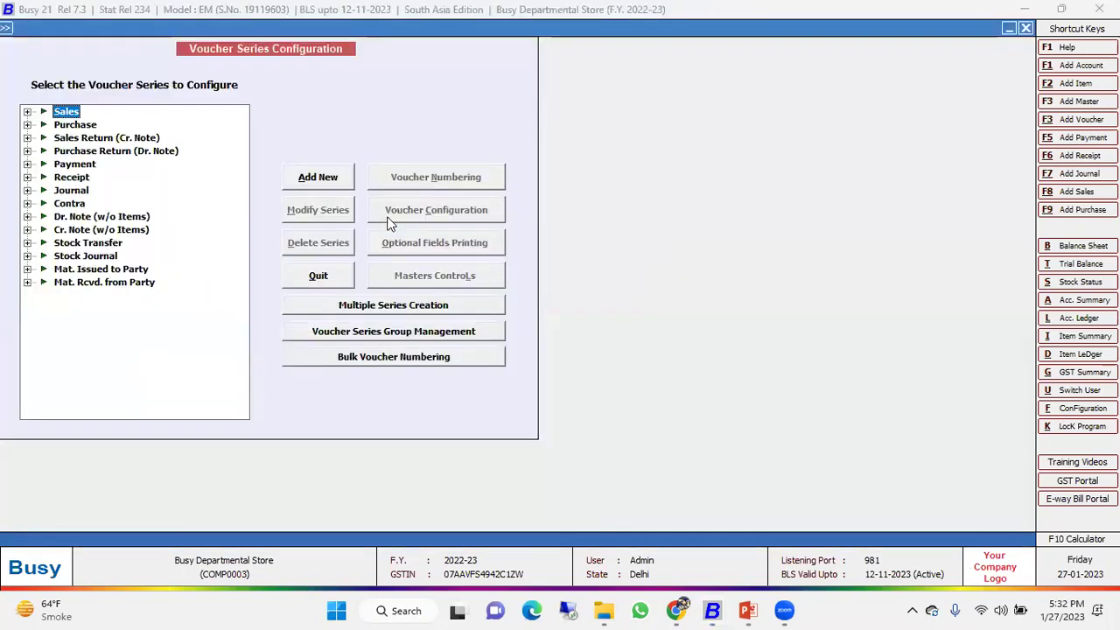
pyautogui.press('Right')
pyautogui.press('Down')
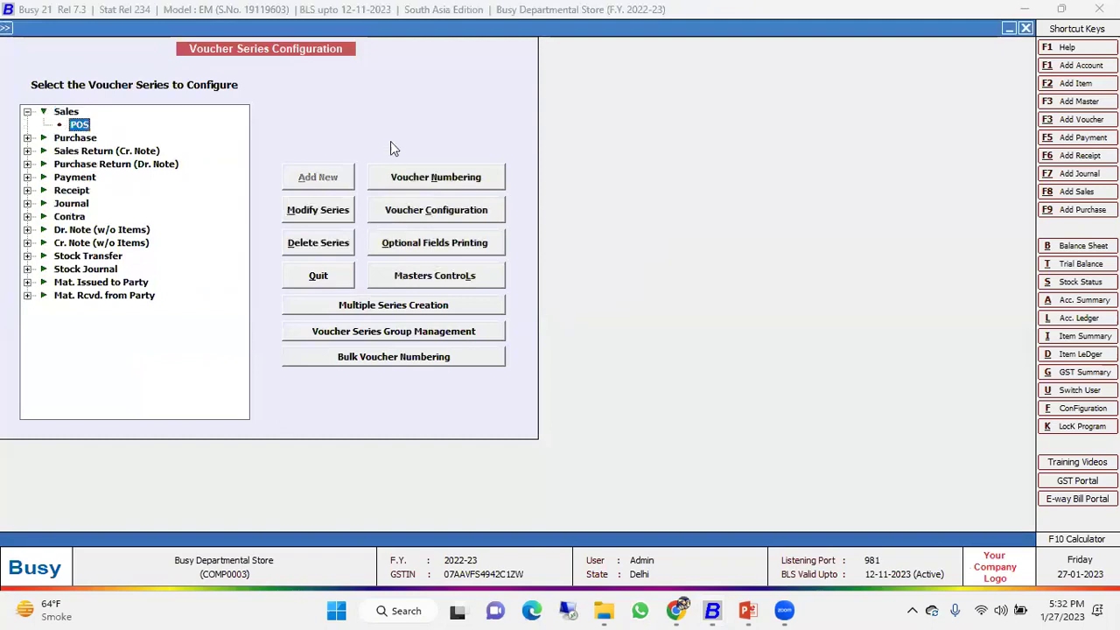
pyautogui.click(414, 181)
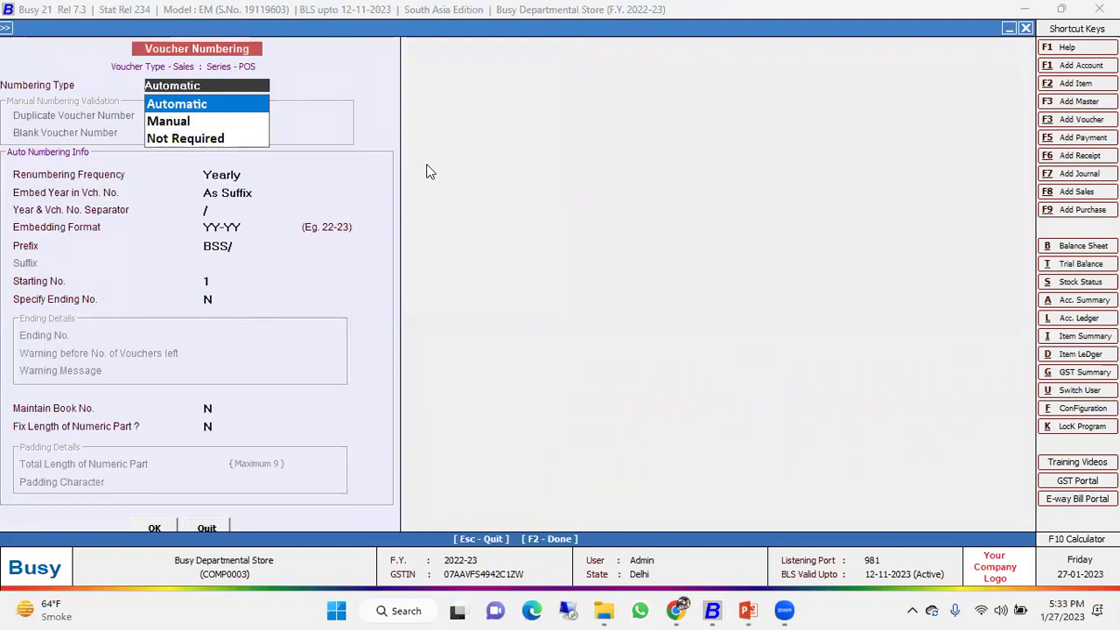
# Set yearly renumbering, year suffix with '/' in YY-YY format, prefix BSS/, starting at 1.
pyautogui.press('Return')
pyautogui.press('Return')
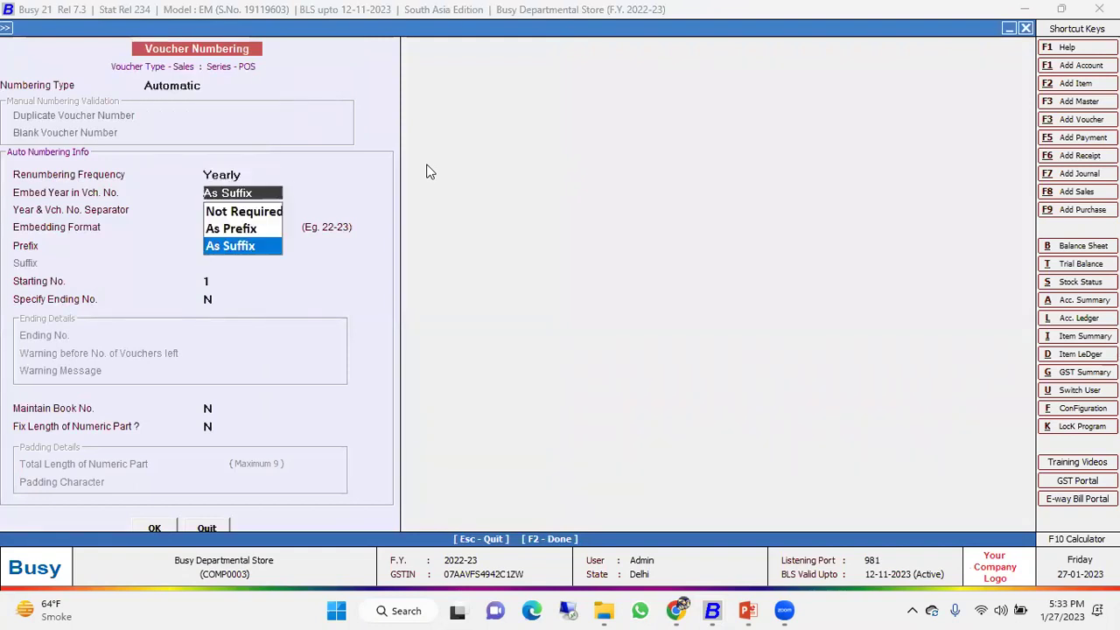
pyautogui.press('Escape')
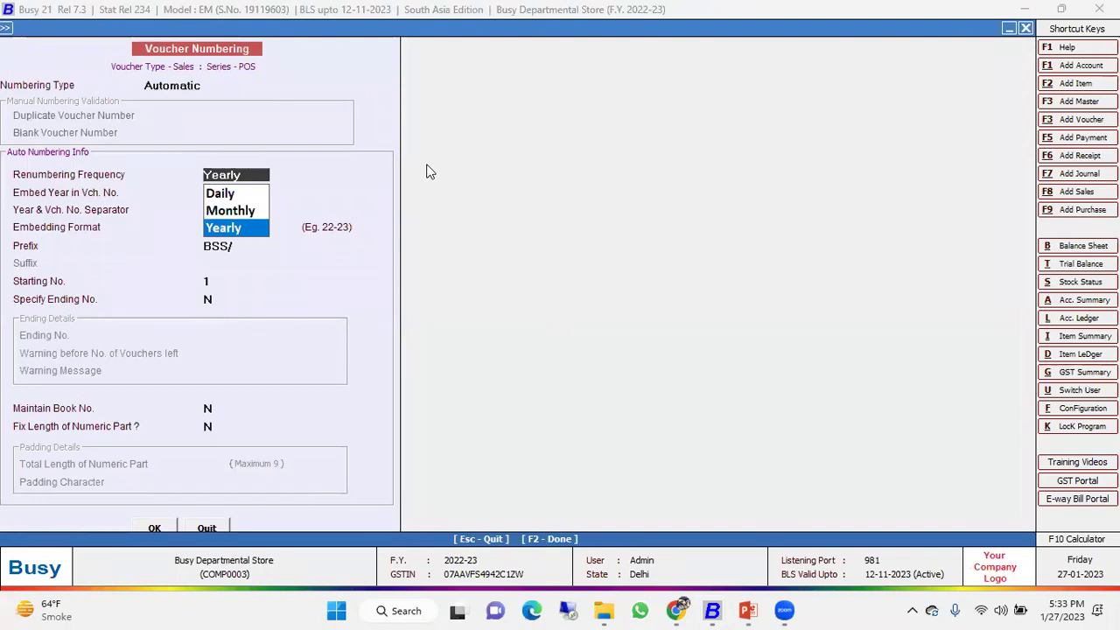
pyautogui.press('Return')
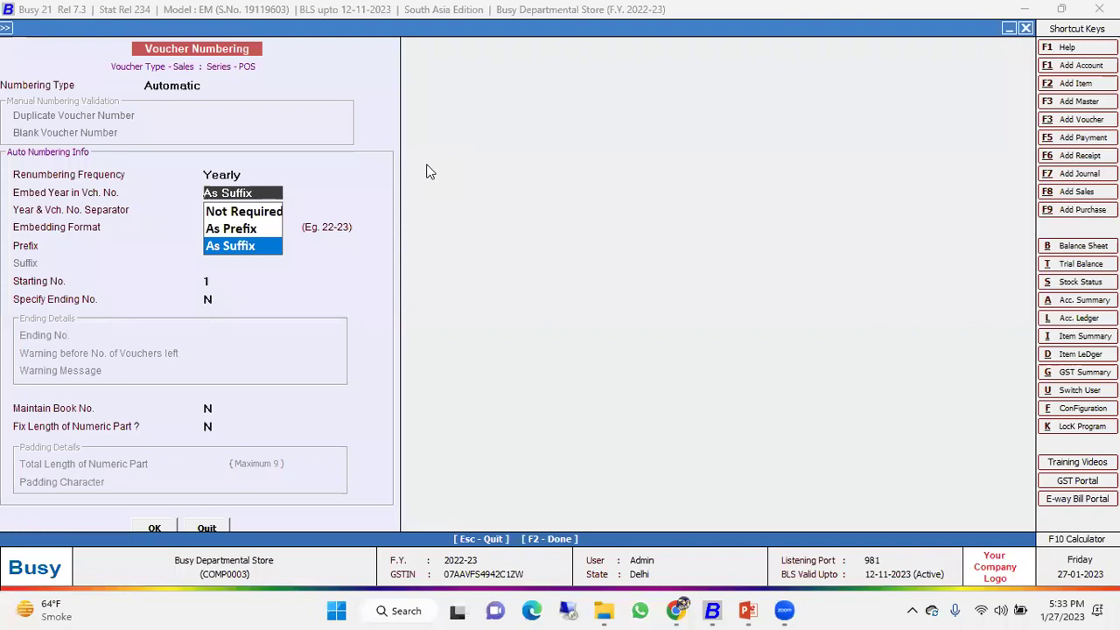
pyautogui.press('Return')
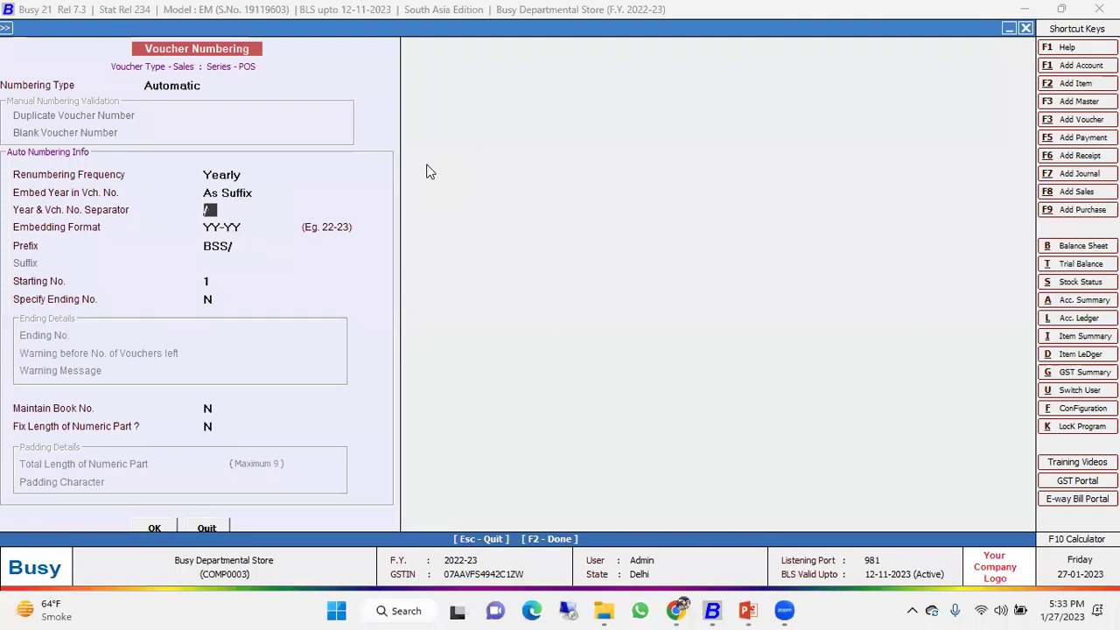
pyautogui.press('Return')
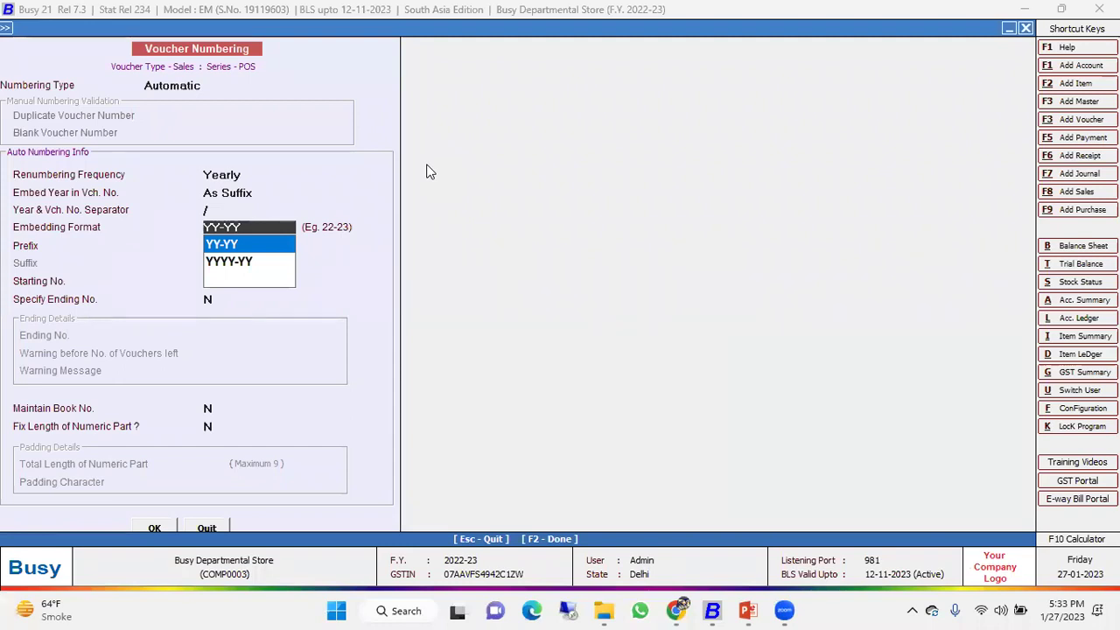
pyautogui.press('Return')
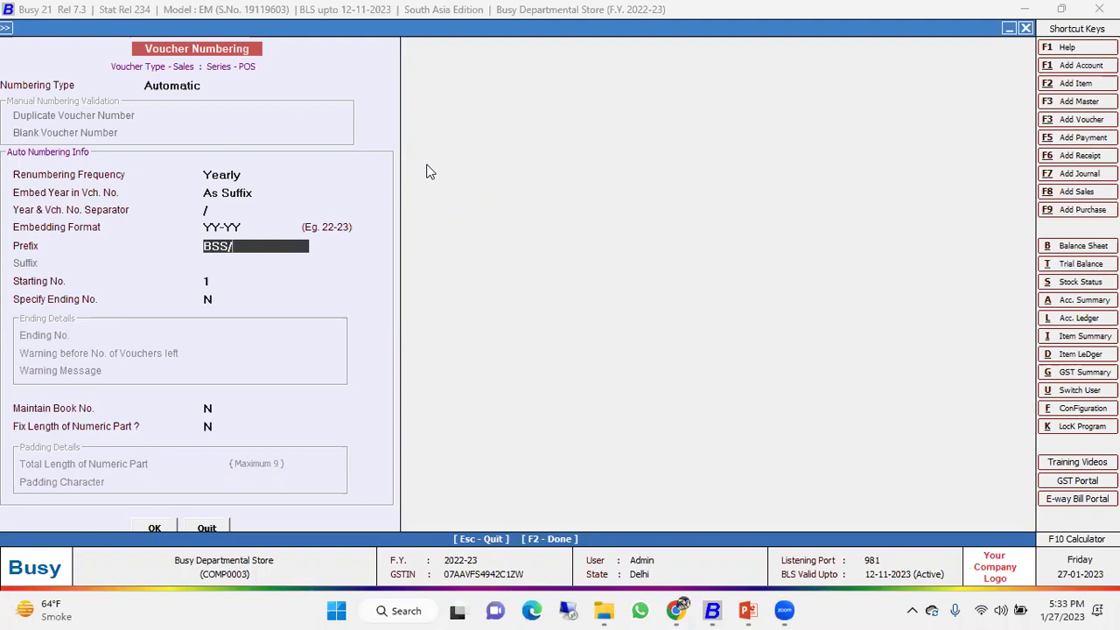
pyautogui.press('Return')
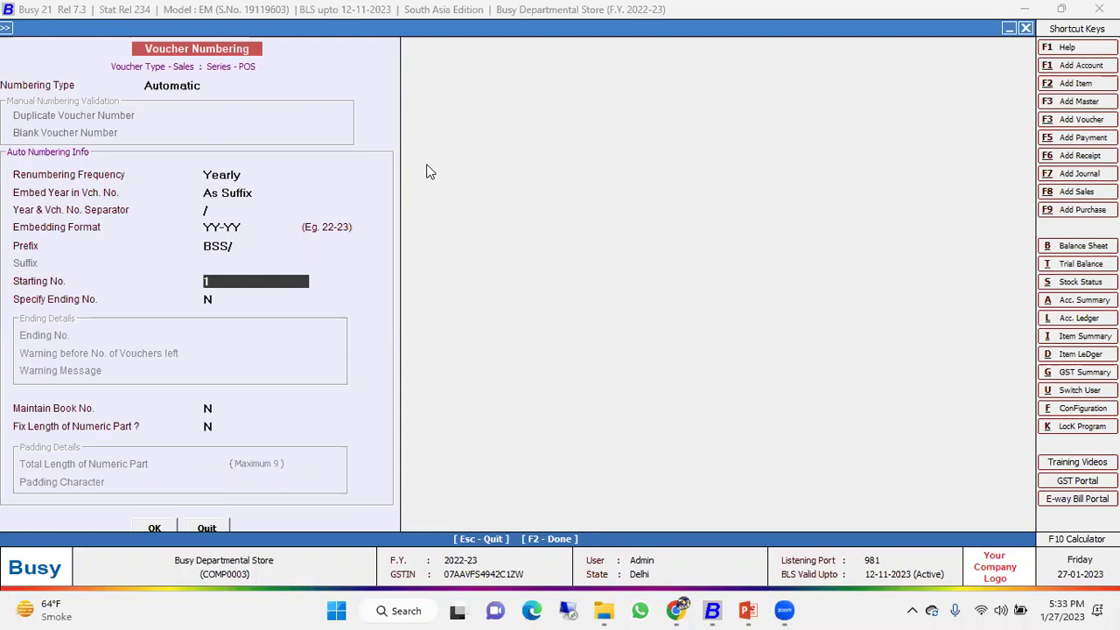
pyautogui.press('Return')
pyautogui.press('Return')
pyautogui.press('Return')
pyautogui.press('Return')
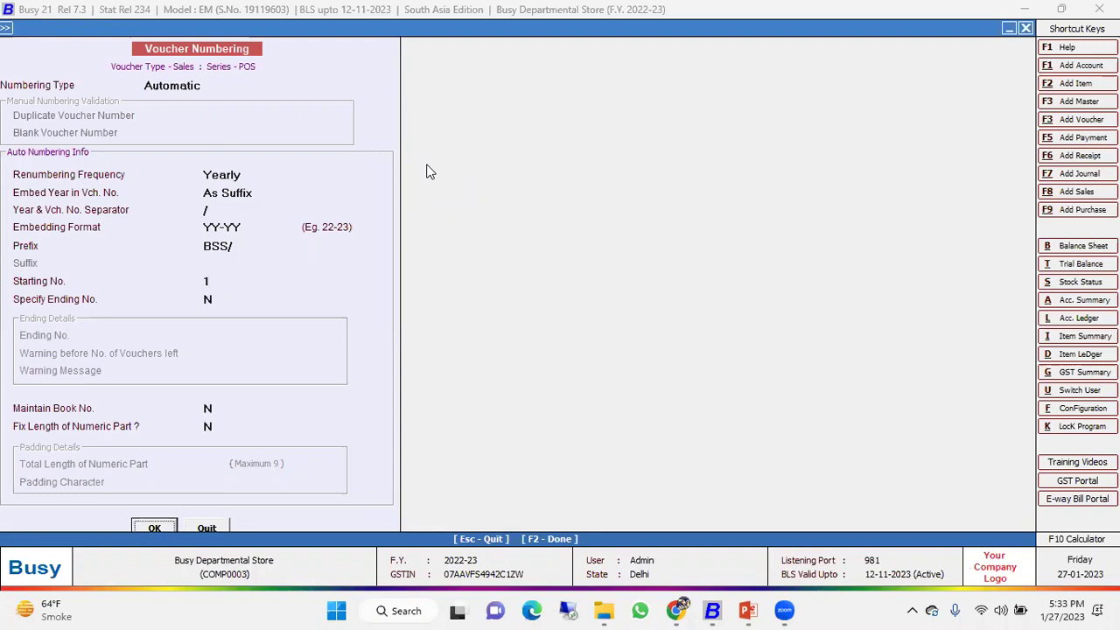
pyautogui.press('Return')
pyautogui.press('Return')
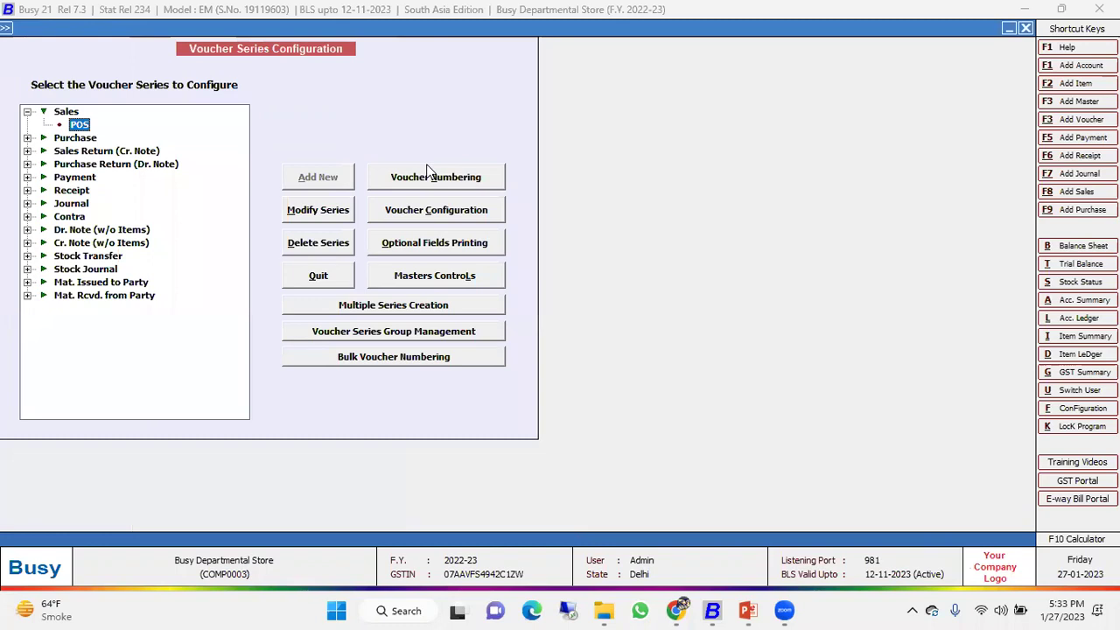
pyautogui.click(438, 217)
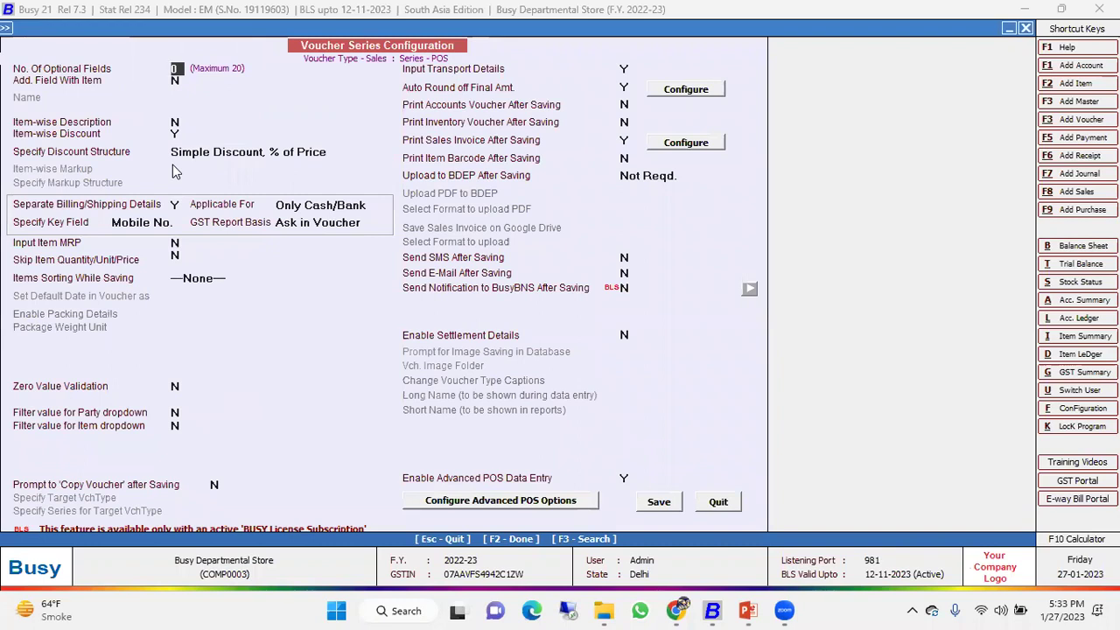
# Review the discount structure options and keep 'Simple Discount, % of Price' for the POS series.
pyautogui.press('Return')
pyautogui.press('Return')
pyautogui.press('Return')
pyautogui.press('Return')
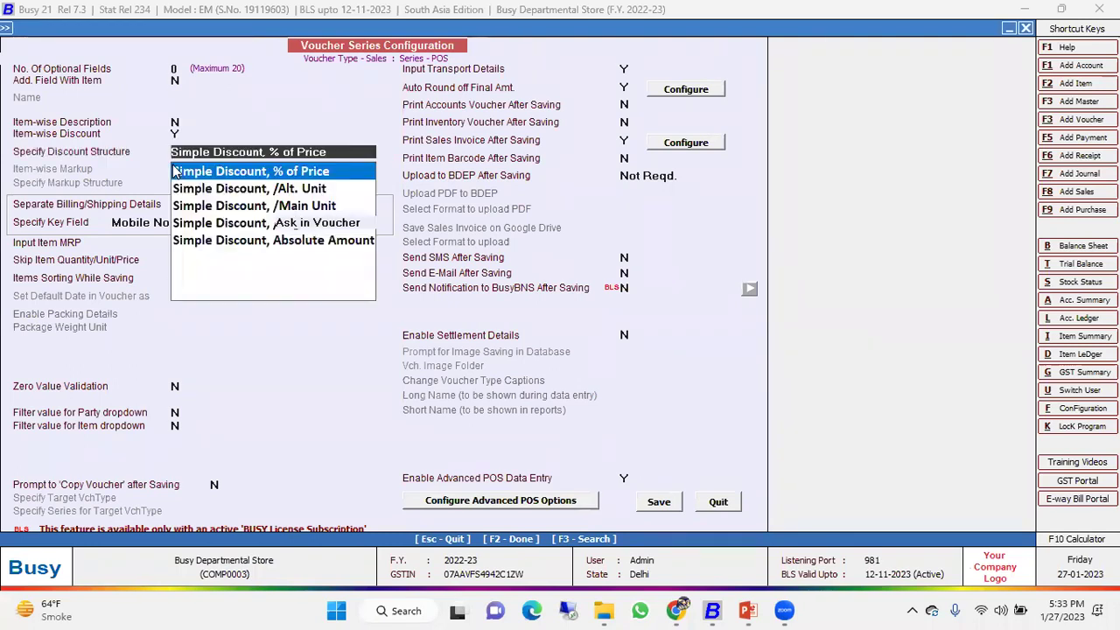
pyautogui.press('Down')
pyautogui.press('Down')
pyautogui.press('Up')
pyautogui.press('Up')
pyautogui.press('Up')
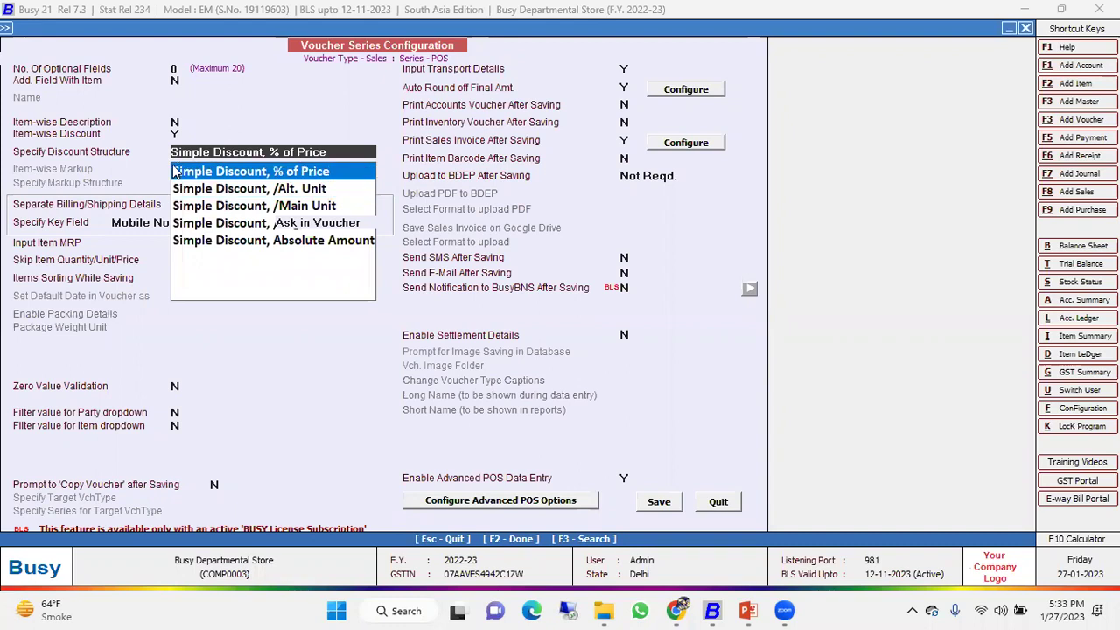
pyautogui.press('Down')
pyautogui.press('Up')
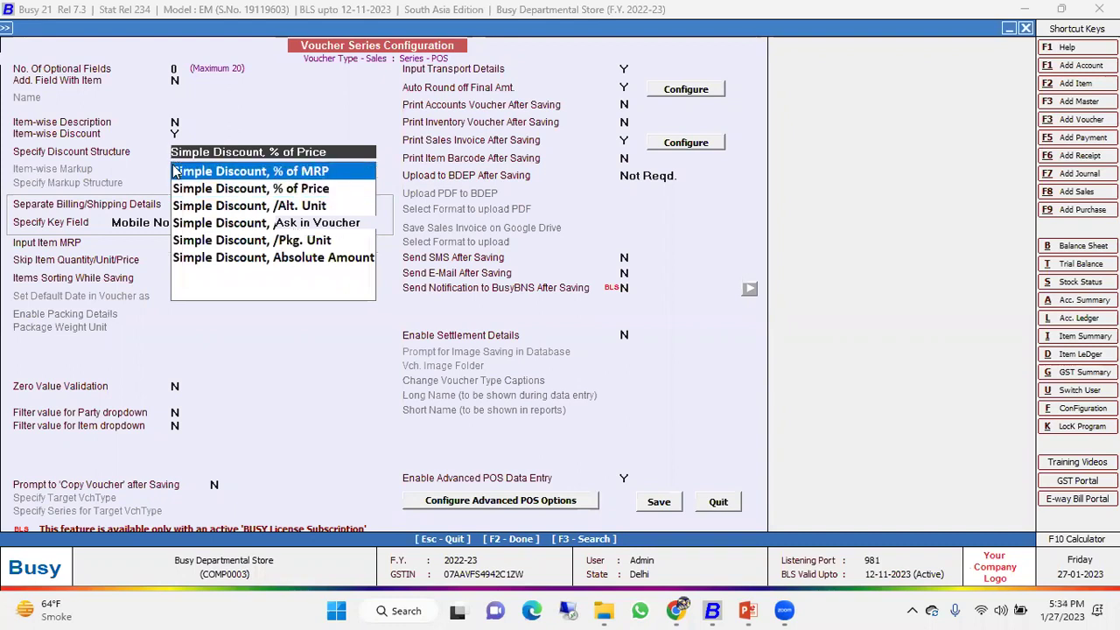
pyautogui.press('Down')
pyautogui.press('Down')
pyautogui.press('Down')
pyautogui.press('Up')
pyautogui.press('Down')
pyautogui.press('Down')
pyautogui.press('Down')
pyautogui.press('Up')
pyautogui.press('Up')
pyautogui.press('Up')
pyautogui.press('Up')
pyautogui.press('Up')
pyautogui.press('Down')
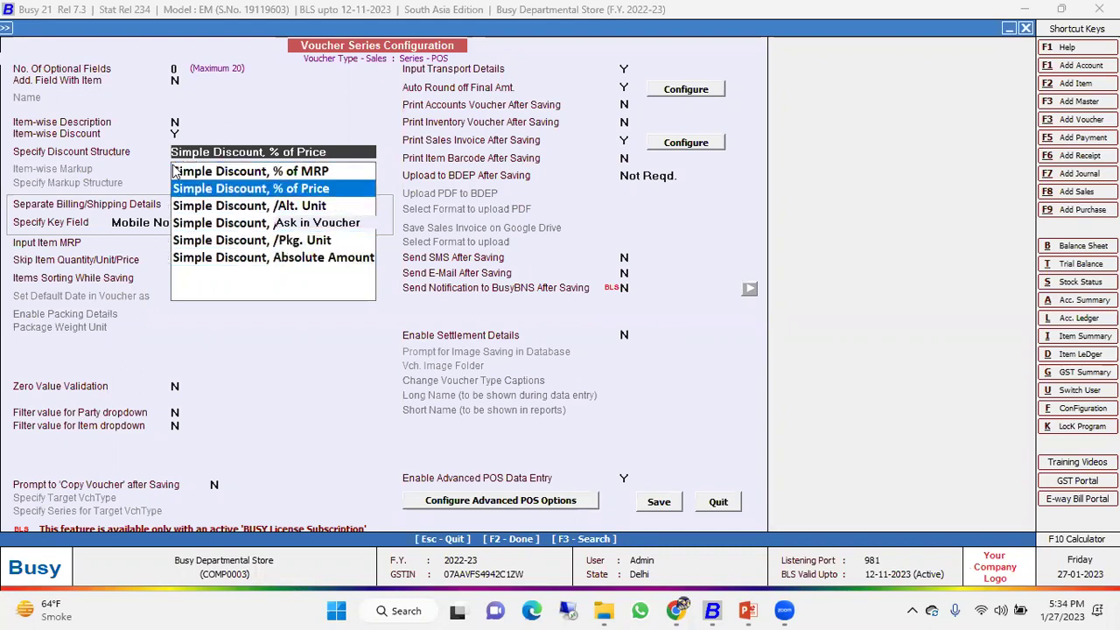
pyautogui.press('Return')
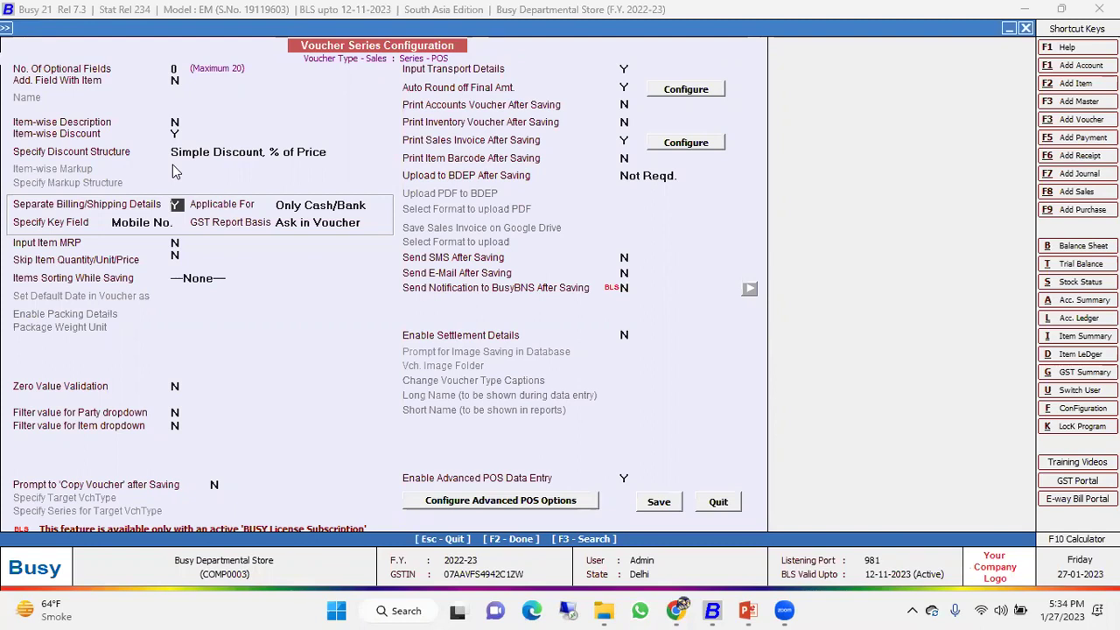
# Keep Mobile No. as key field and GST basis Ask in Voucher; set Input Transport Details to N.
pyautogui.press('Return')
pyautogui.press('Return')
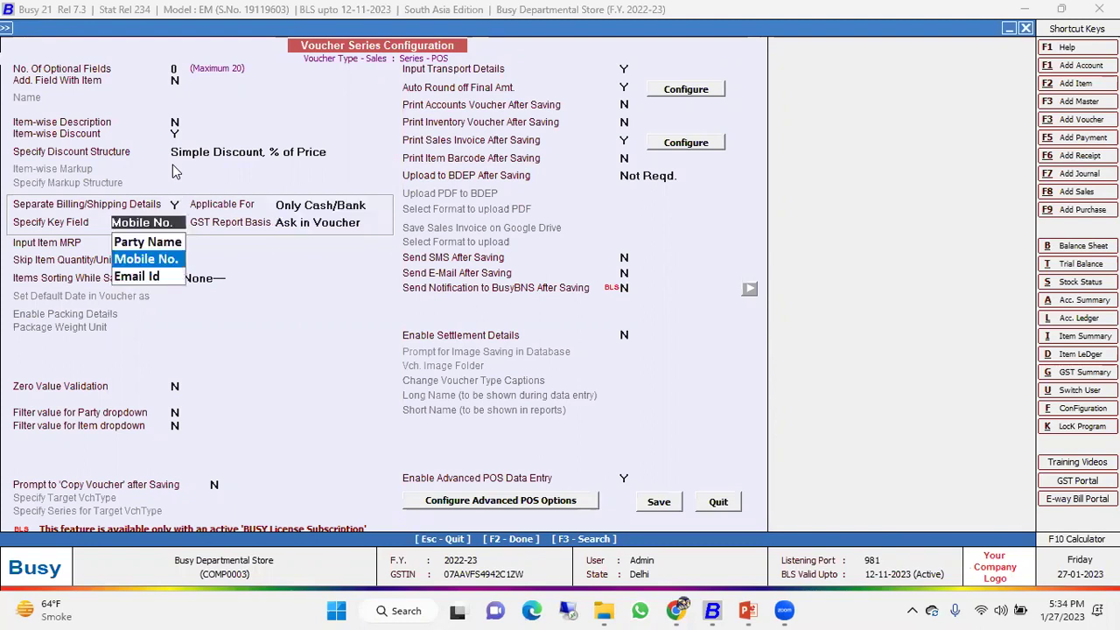
pyautogui.press('Return')
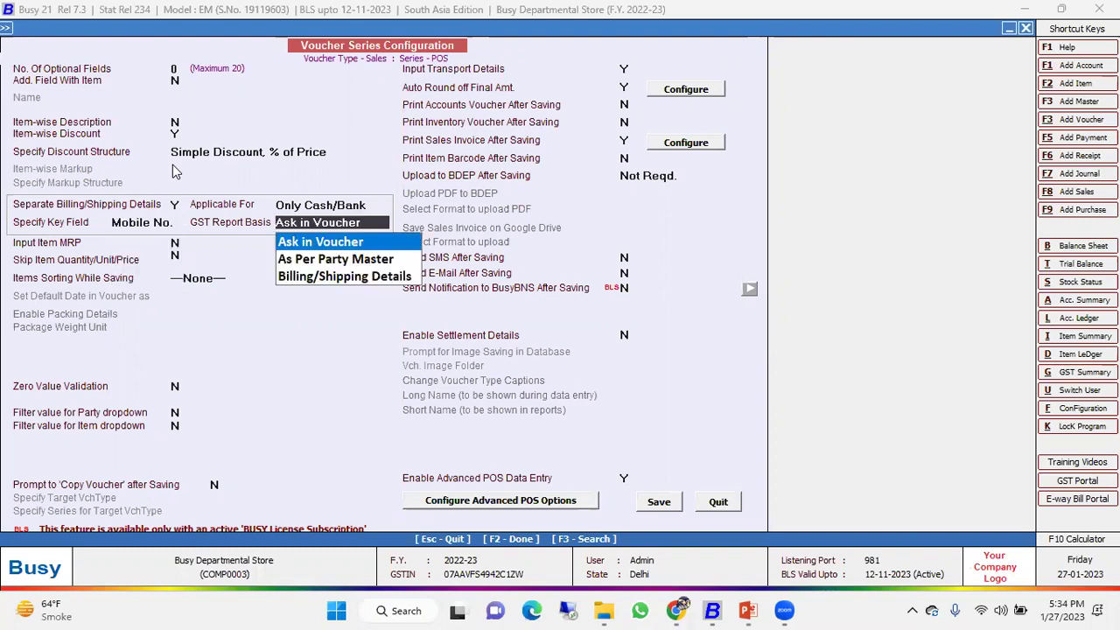
pyautogui.press('Escape')
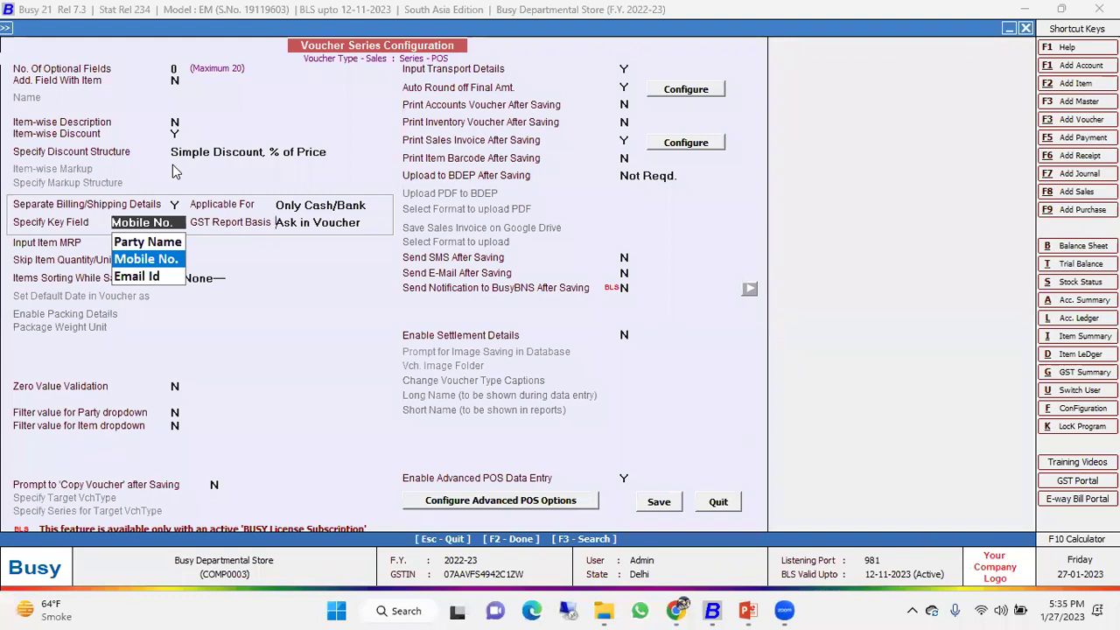
pyautogui.press('Return')
pyautogui.press('Return')
pyautogui.press('Return')
pyautogui.press('Return')
pyautogui.press('Return')
pyautogui.press('Return')
pyautogui.press('Return')
pyautogui.press('Return')
pyautogui.press('Return')
pyautogui.press('Return')
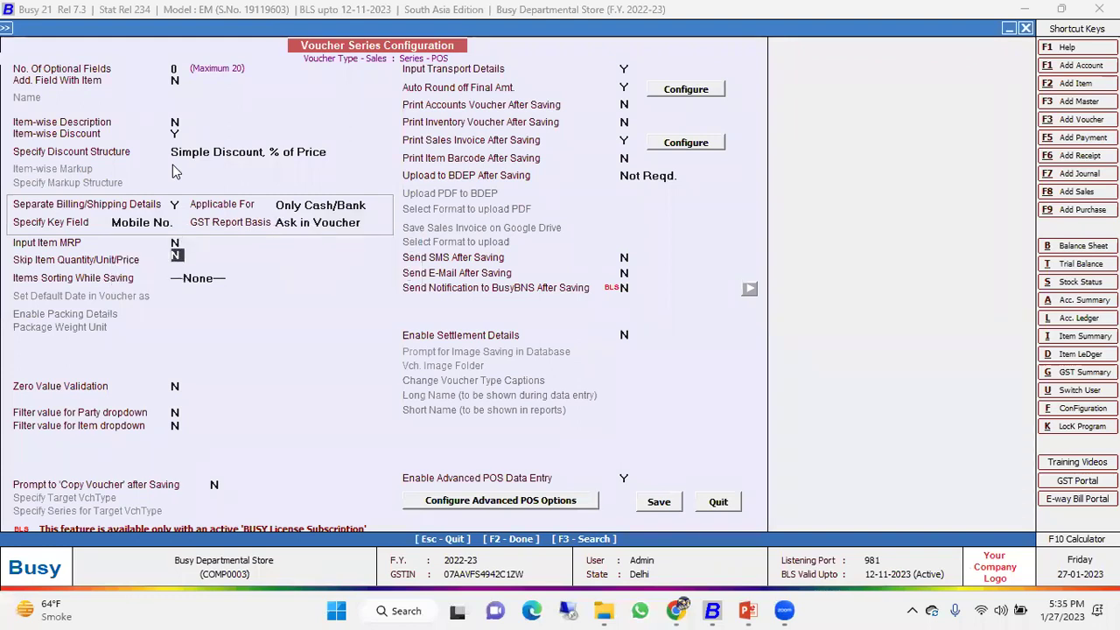
pyautogui.press('Up')
pyautogui.press('n')
pyautogui.press('Return')
pyautogui.click(686, 92)
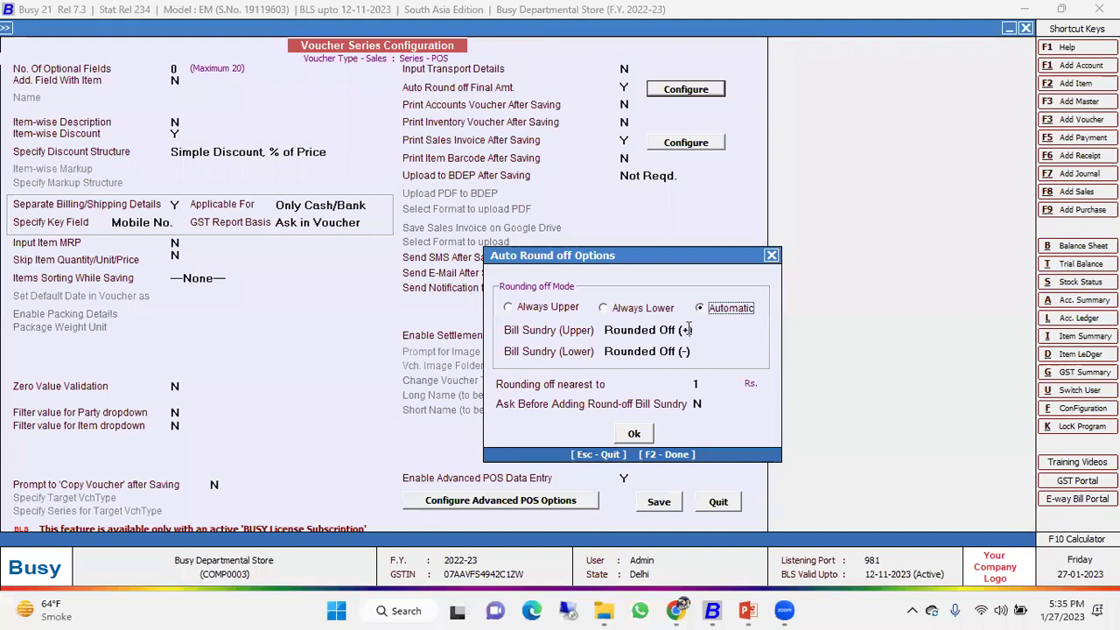
pyautogui.press('Return')
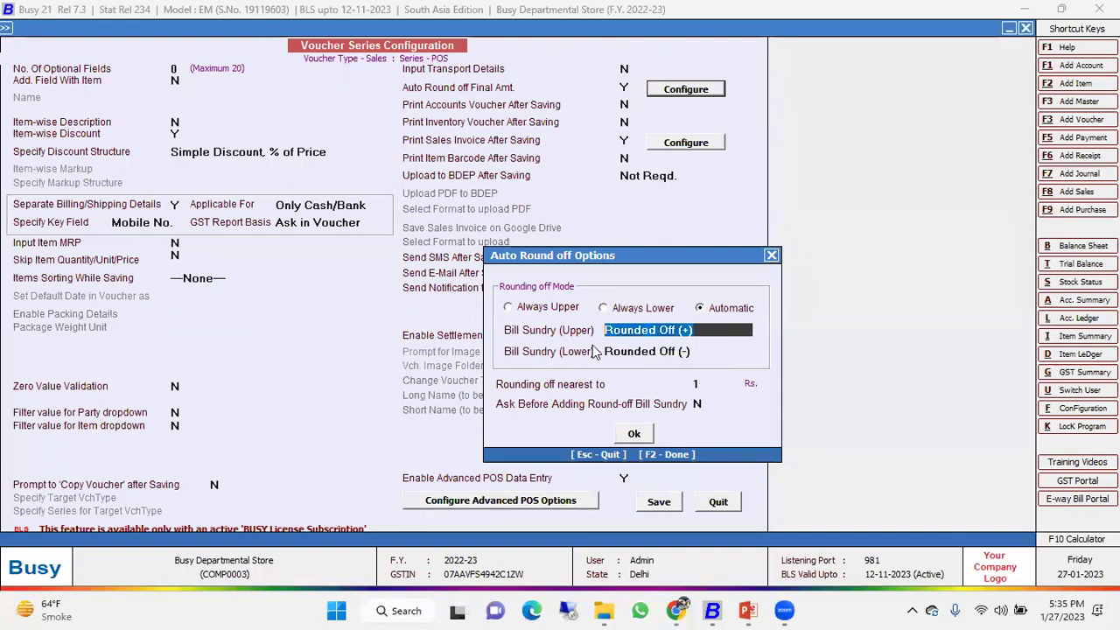
pyautogui.click(704, 350)
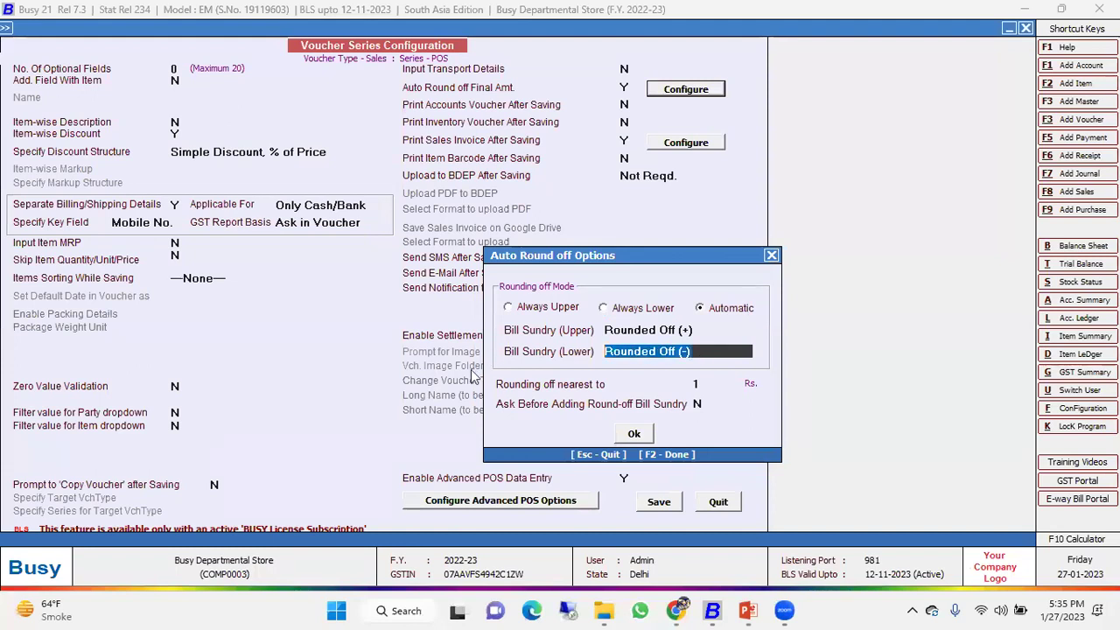
pyautogui.click(710, 384)
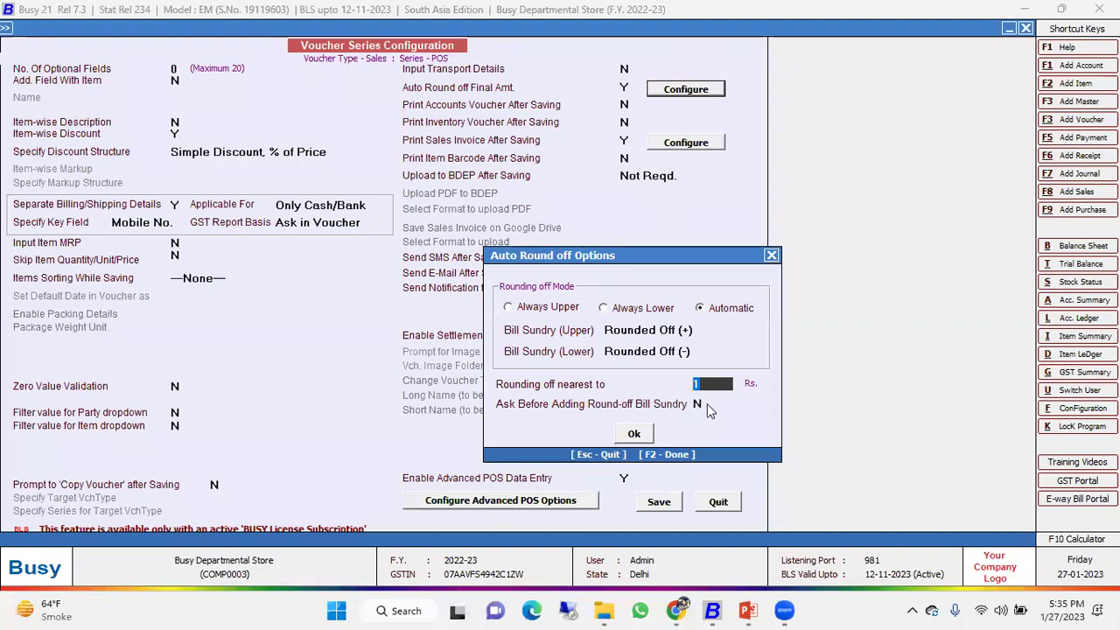
pyautogui.click(699, 404)
pyautogui.press('Return')
pyautogui.press('Return')
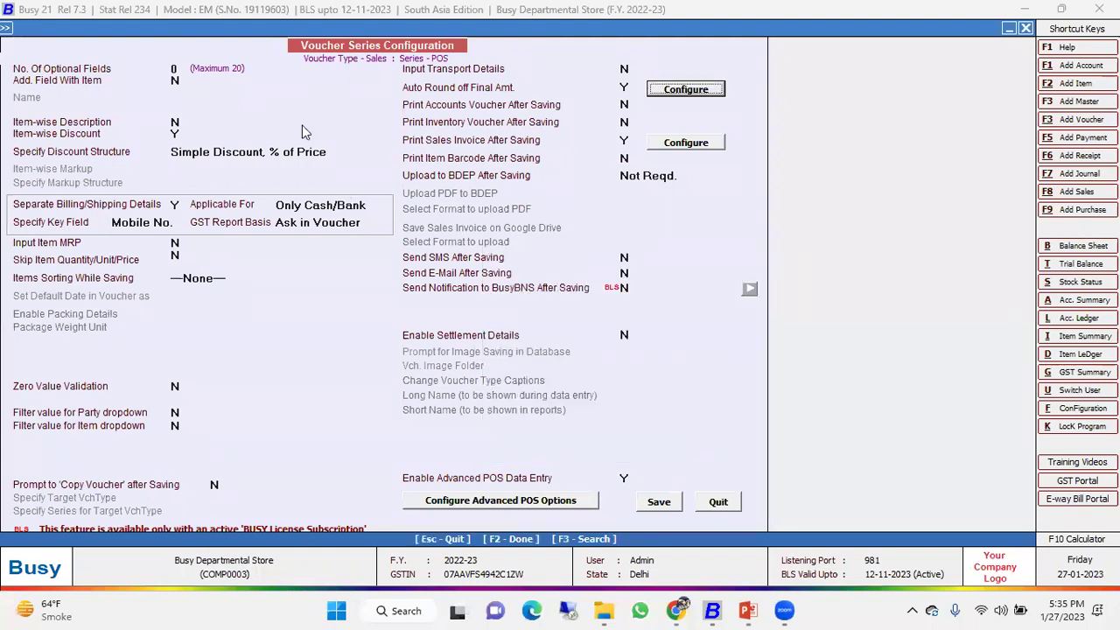
pyautogui.click(623, 141)
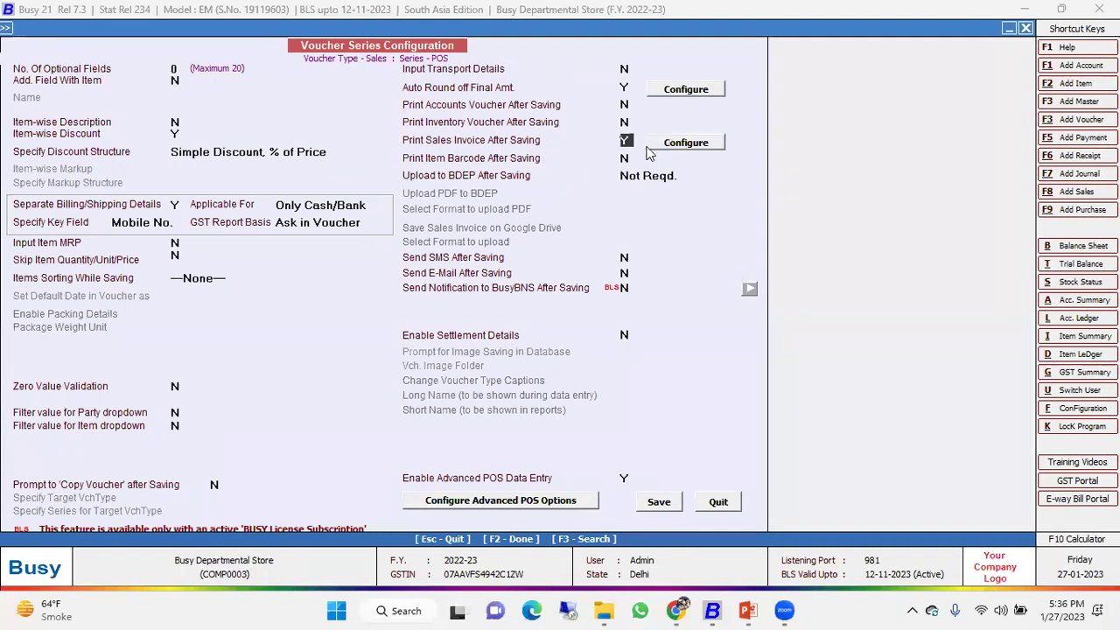
# Choose Slip 3 inch (GST) as the single invoice print format for the series.
pyautogui.click(717, 142)
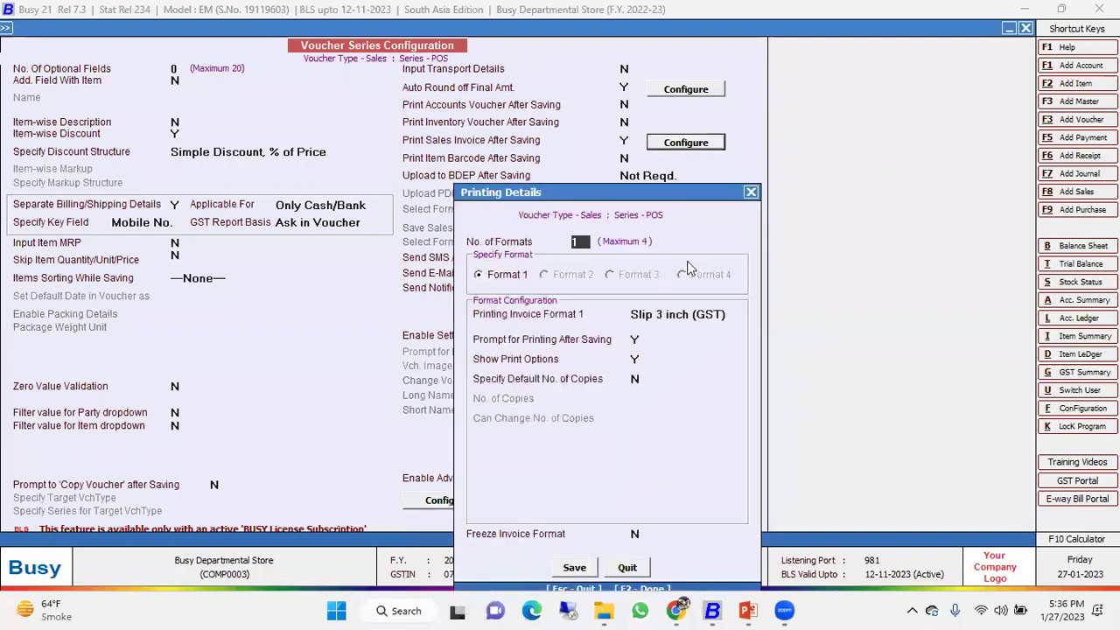
pyautogui.press('Return')
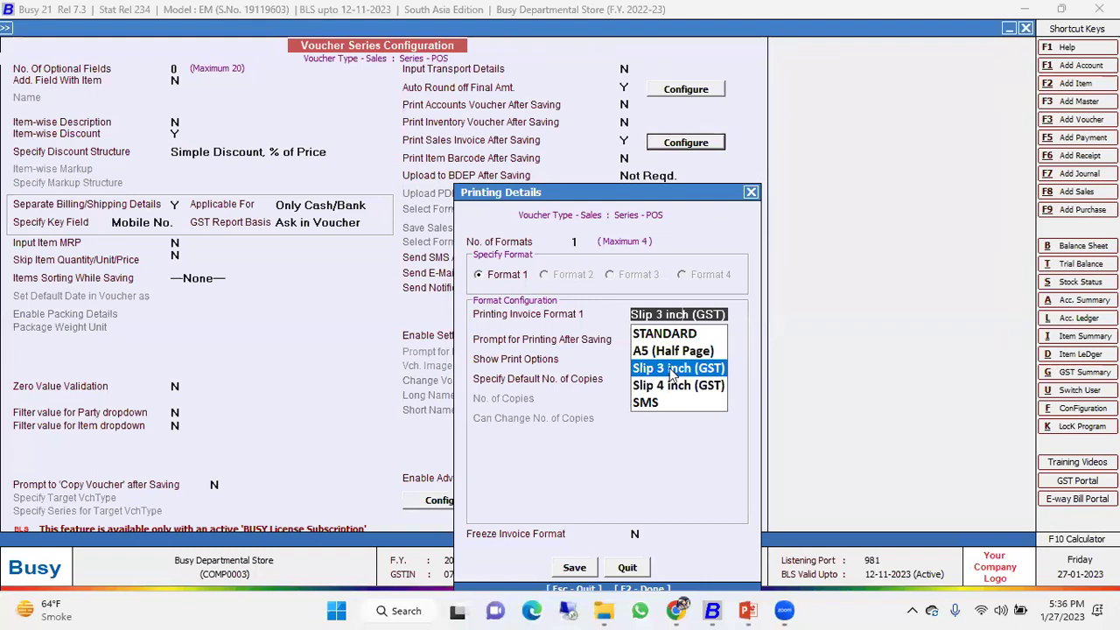
pyautogui.press('Return')
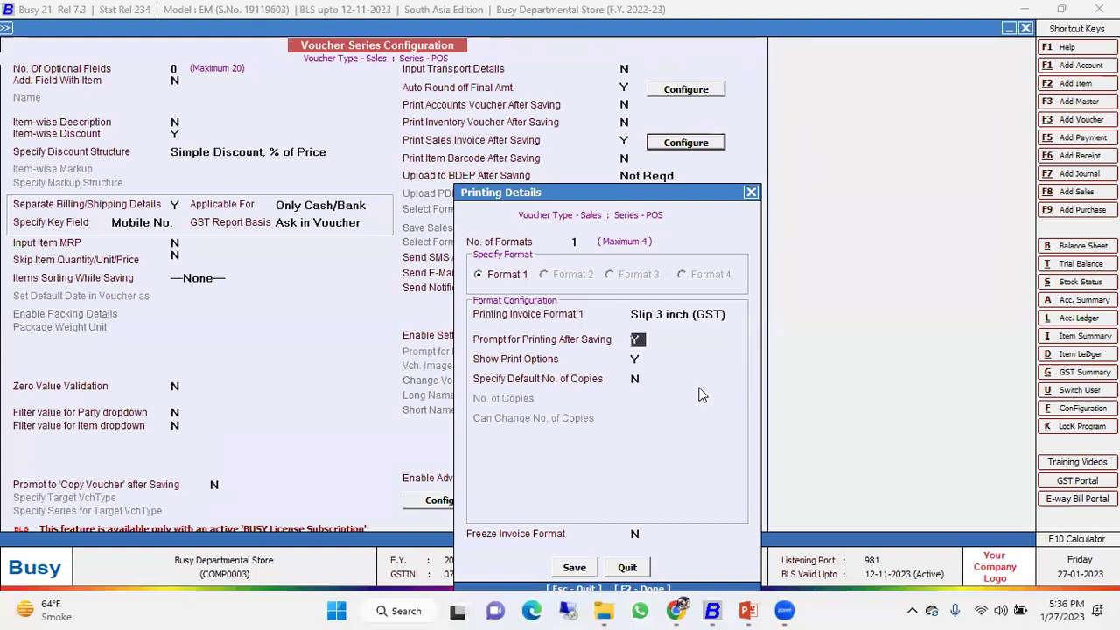
pyautogui.click(681, 316)
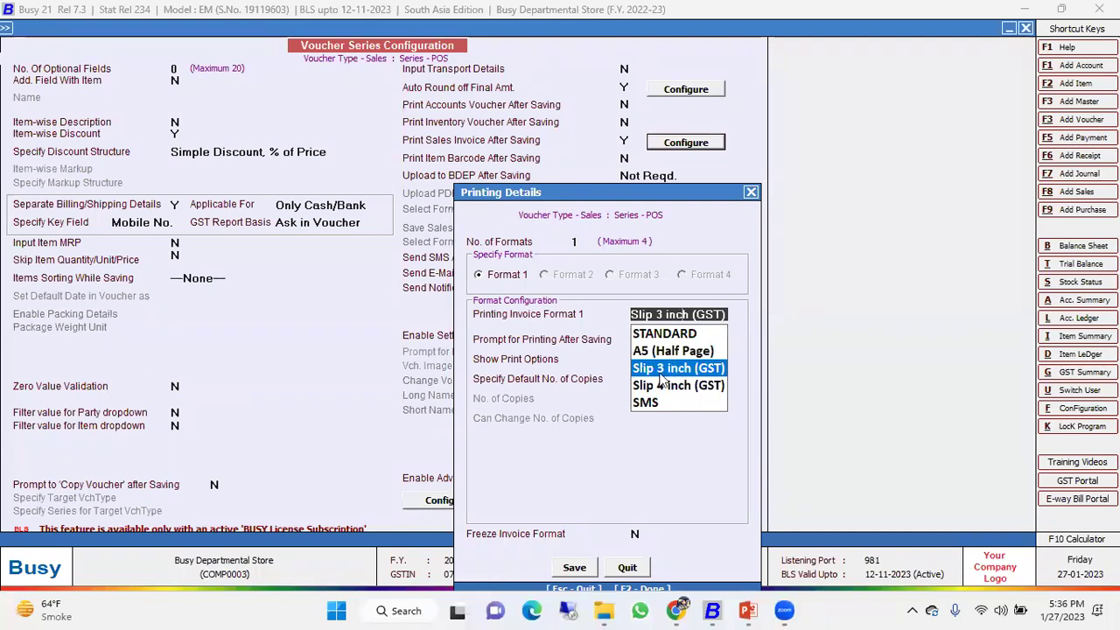
pyautogui.press('Return')
pyautogui.press('Return')
pyautogui.press('Return')
pyautogui.press('Return')
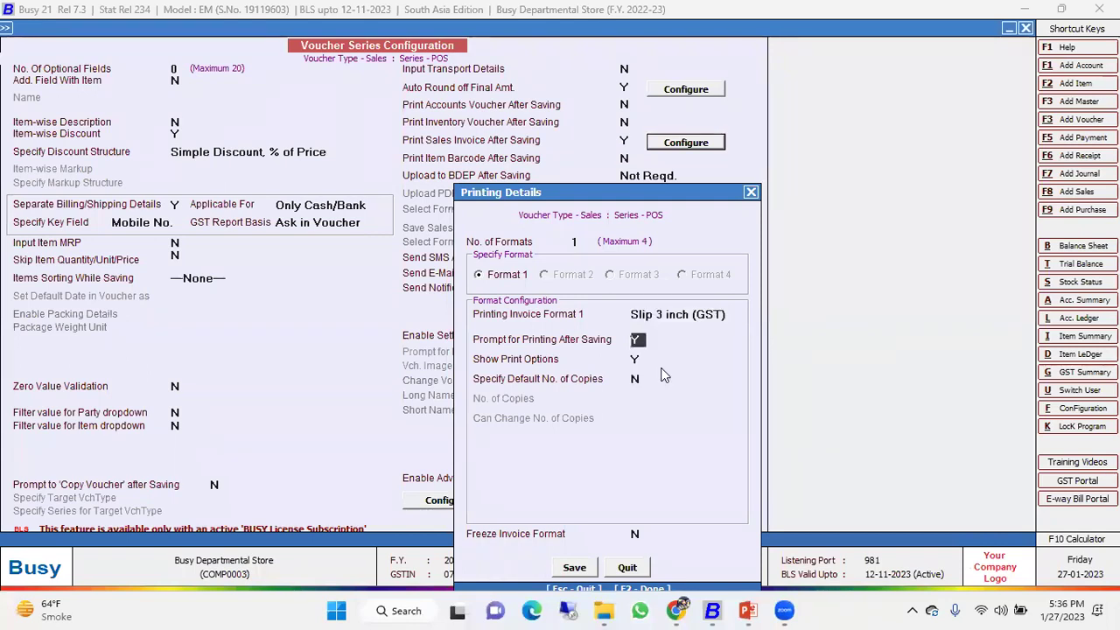
# Keep Prompt for Printing Y, Default Copies N and Freeze N, then save the printing details.
pyautogui.press('Up')
pyautogui.press('Up')
pyautogui.press('Up')
pyautogui.press('n')
pyautogui.press('y')
pyautogui.press('Return')
pyautogui.press('Return')
pyautogui.press('y')
pyautogui.press('Return')
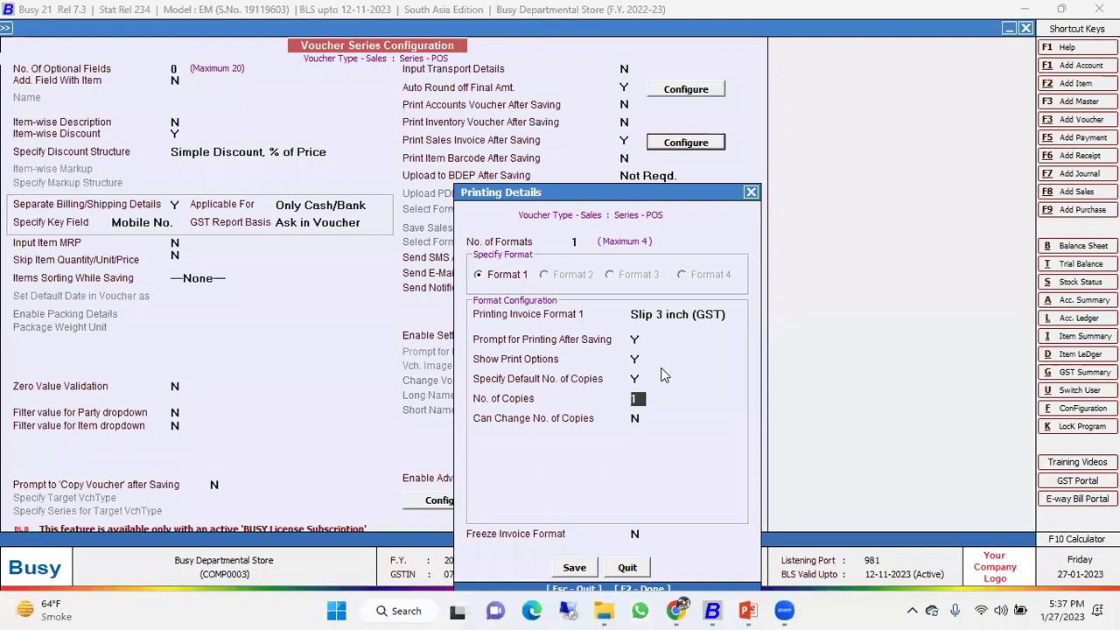
pyautogui.press('Up')
pyautogui.press('n')
pyautogui.press('Return')
pyautogui.press('Return')
pyautogui.press('Up')
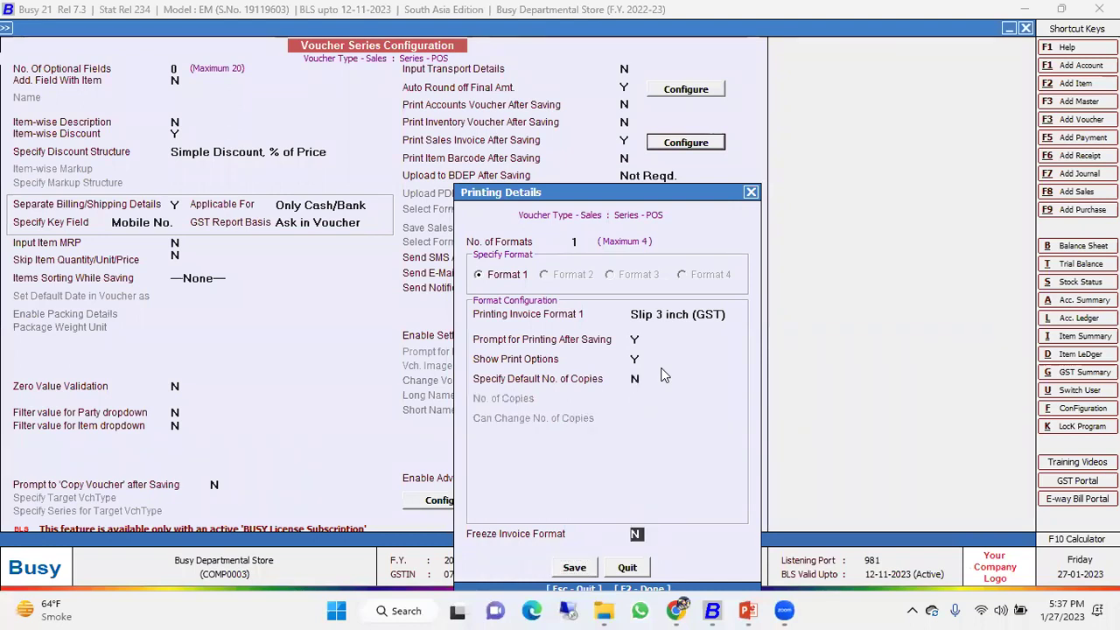
pyautogui.press('y')
pyautogui.press('Return')
pyautogui.press('Up')
pyautogui.press('n')
pyautogui.press('Return')
pyautogui.press('Return')
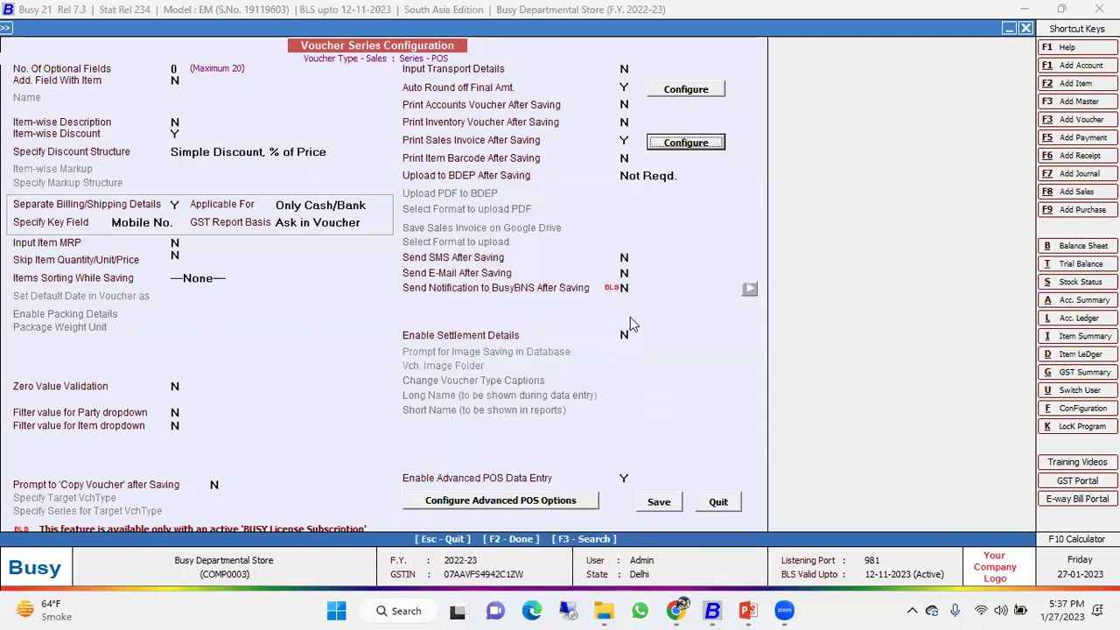
# Select Enable Advanced POS Data Entry and open Configure Advanced POS Options.
pyautogui.click(626, 479)
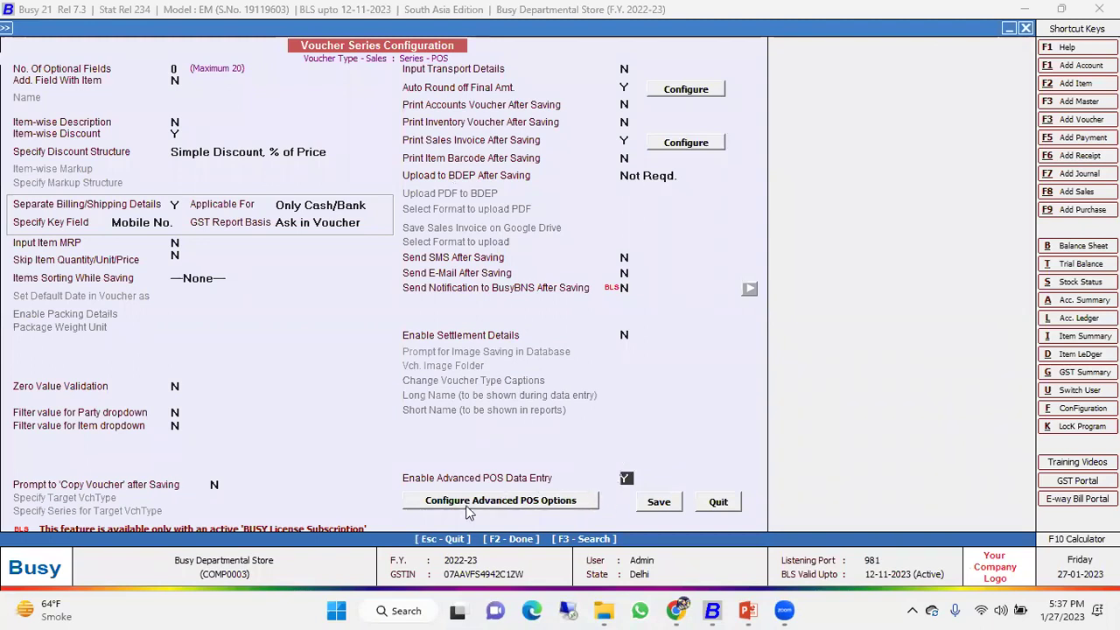
pyautogui.click(497, 506)
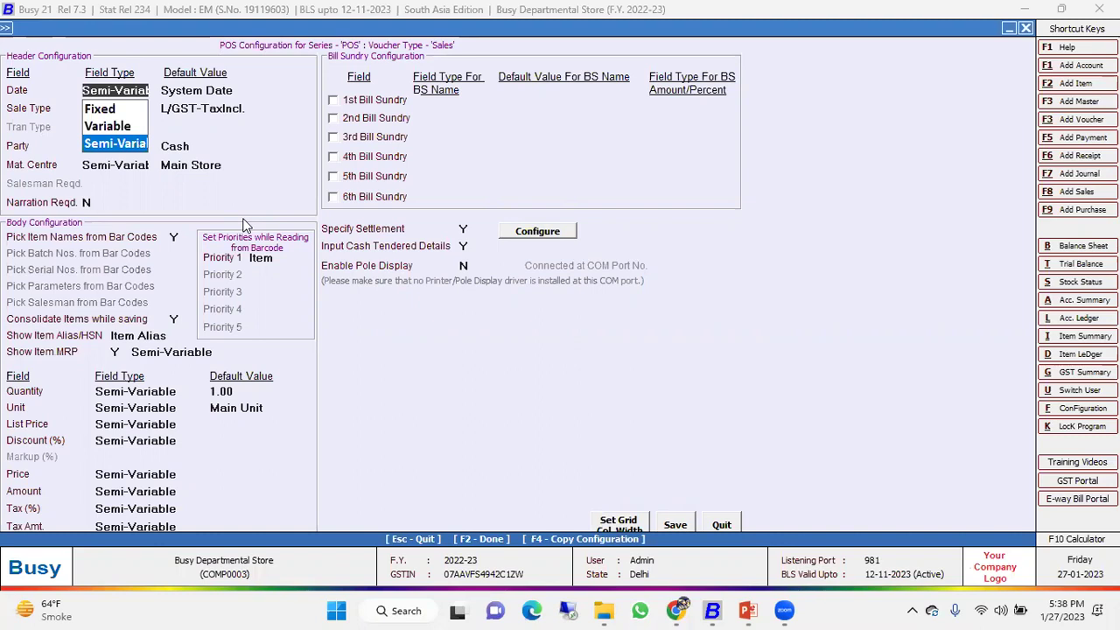
# Set the Party field type to Variable.
pyautogui.press('Up')
pyautogui.press('Up')
pyautogui.press('Down')
pyautogui.press('Down')
pyautogui.press('Up')
pyautogui.press('Down')
pyautogui.press('Up')
pyautogui.press('Up')
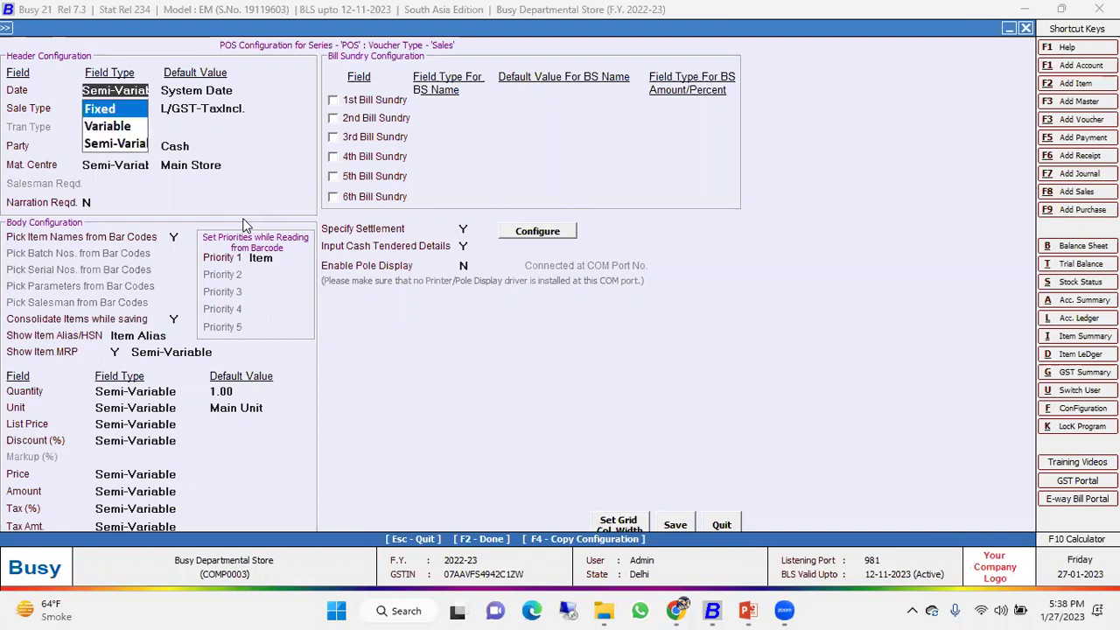
pyautogui.press('Down')
pyautogui.press('Down')
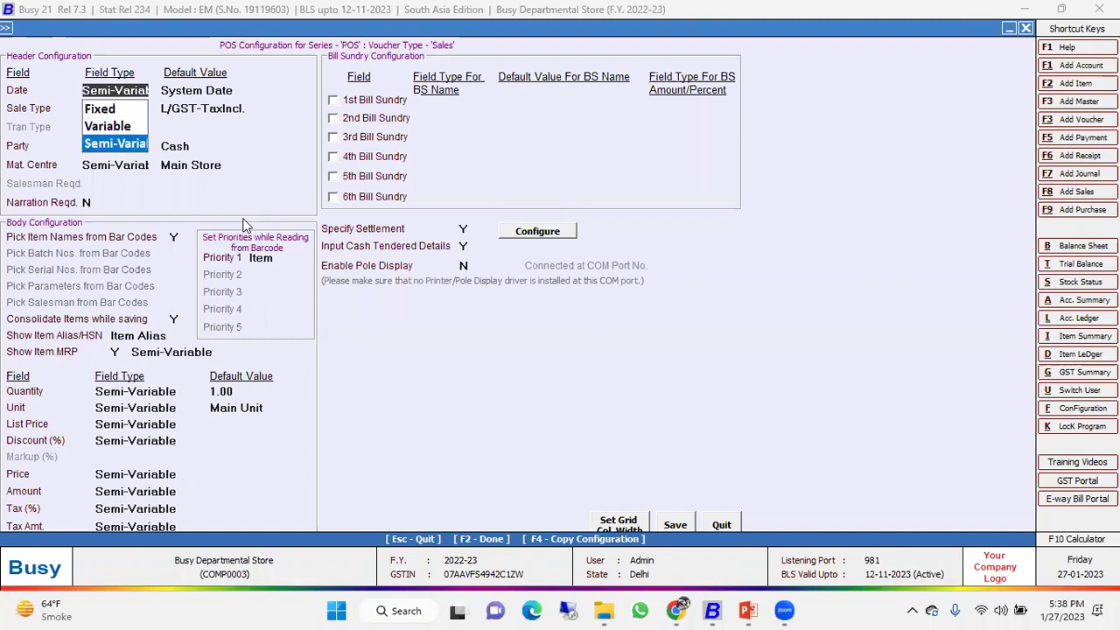
pyautogui.press('Up')
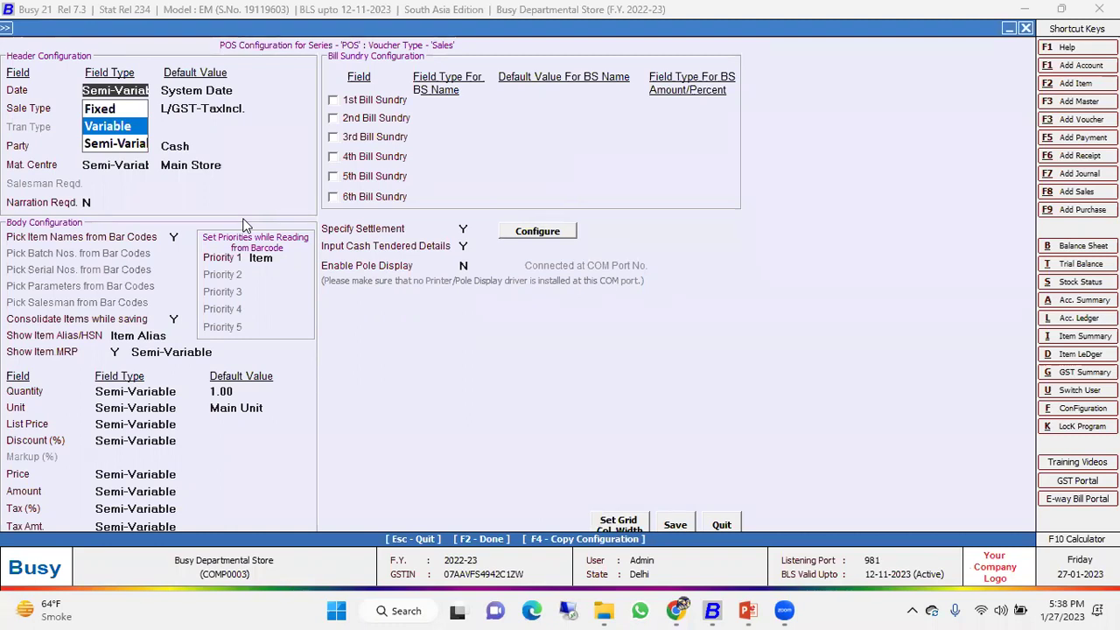
# Keep date Semi-Variable with System Date, sale type Semi-Variable, and party default Cash.
pyautogui.press('Up')
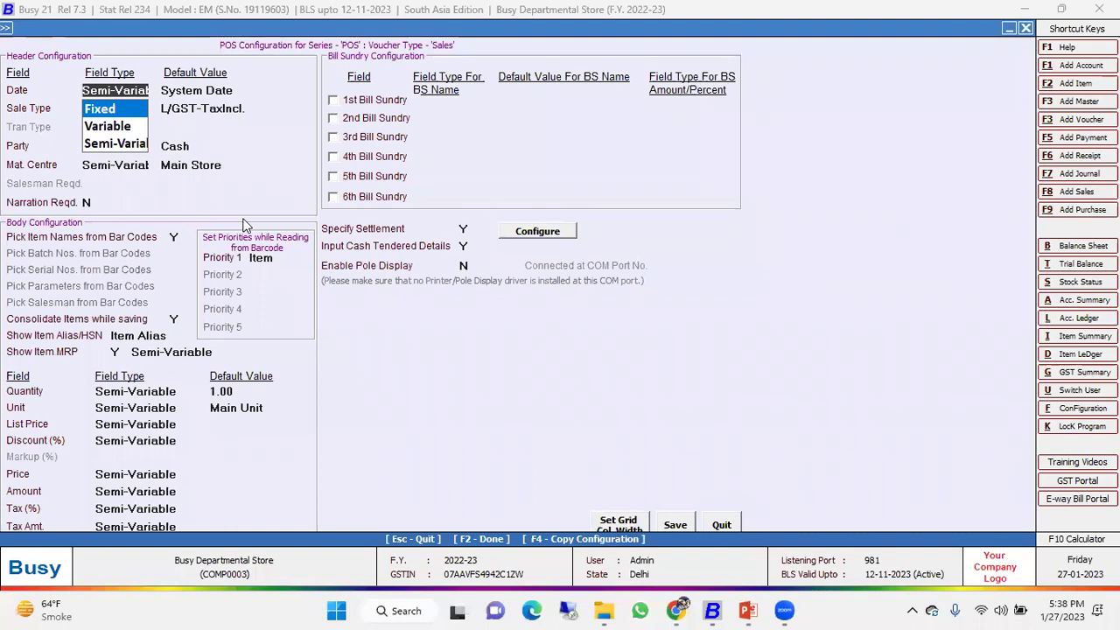
pyautogui.press('Return')
pyautogui.press('Escape')
pyautogui.press('Down')
pyautogui.press('Down')
pyautogui.press('Return')
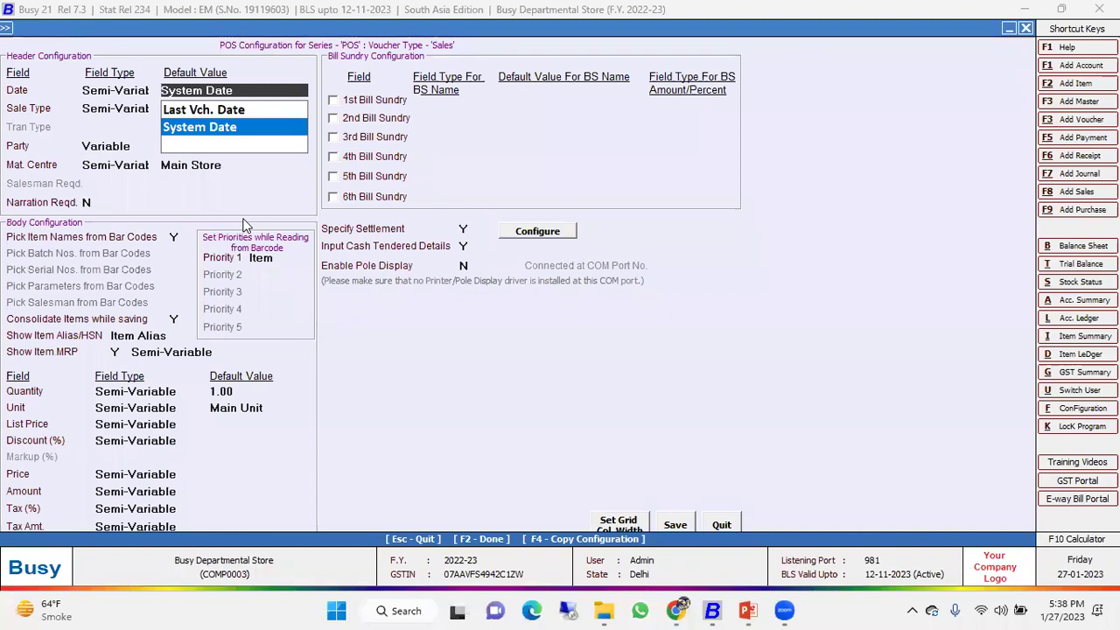
pyautogui.press('Return')
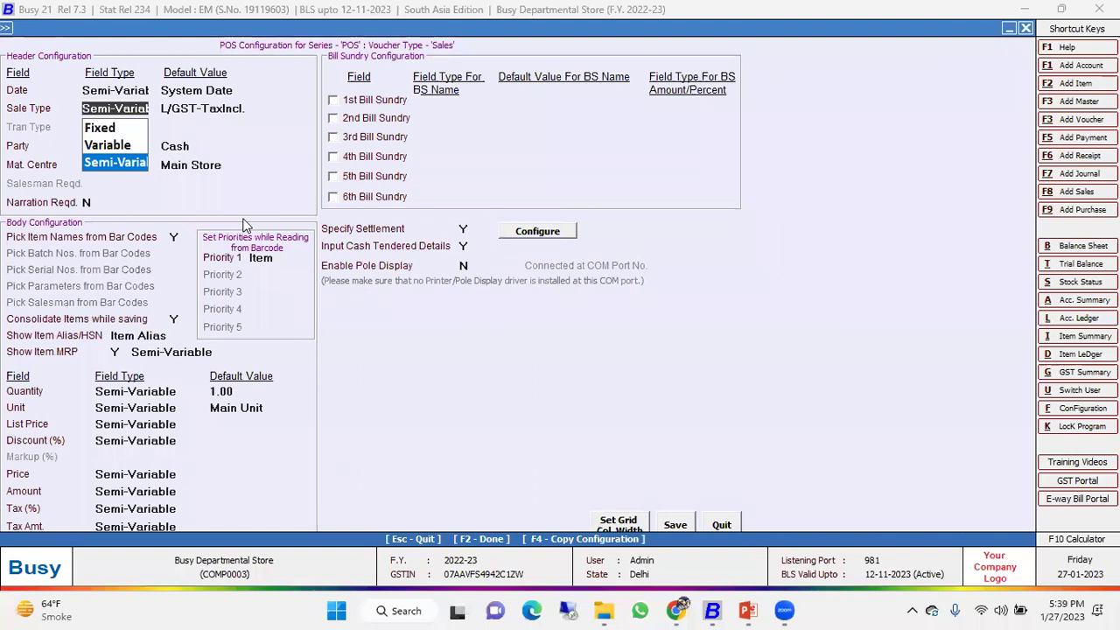
pyautogui.press('Return')
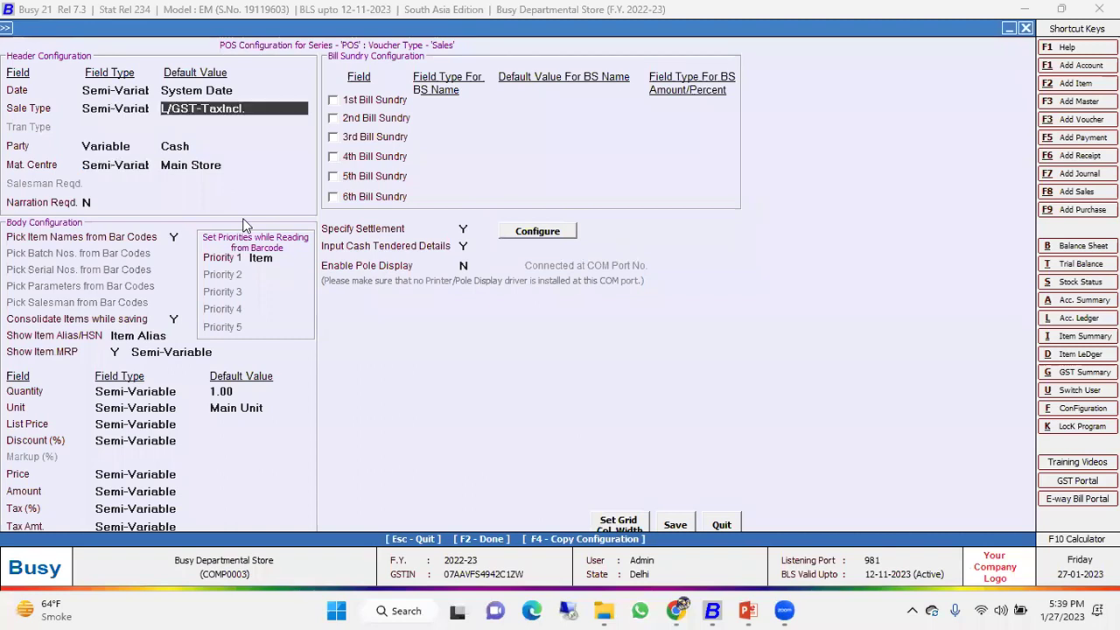
pyautogui.press('Return')
pyautogui.press('Return')
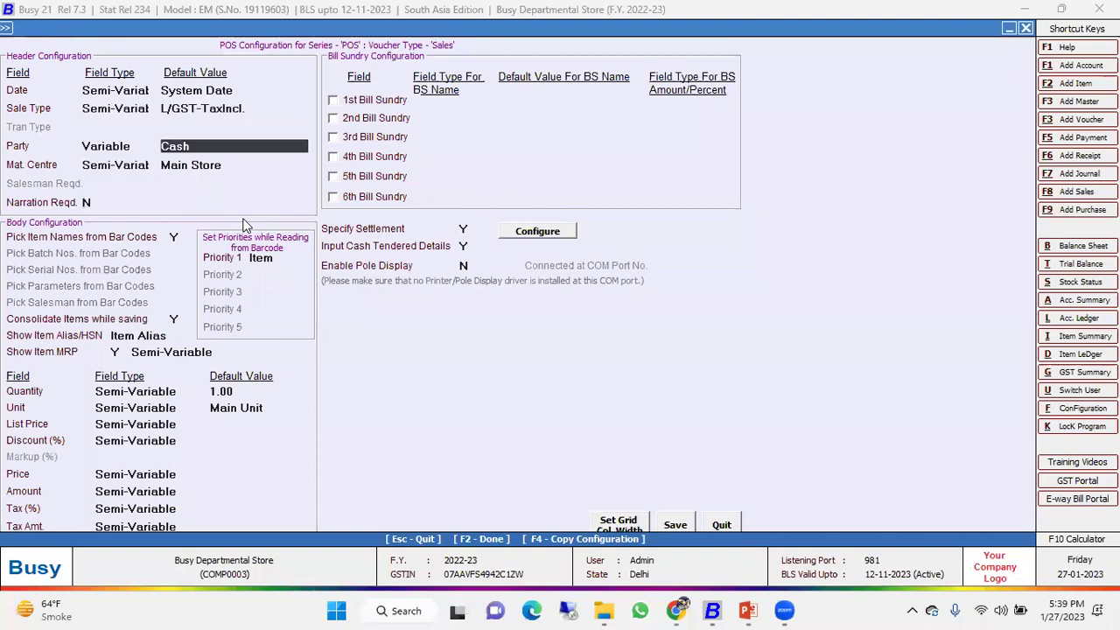
# Make the material centre field Fixed and step through item fields, keeping quantity default 1.00.
pyautogui.press('Return')
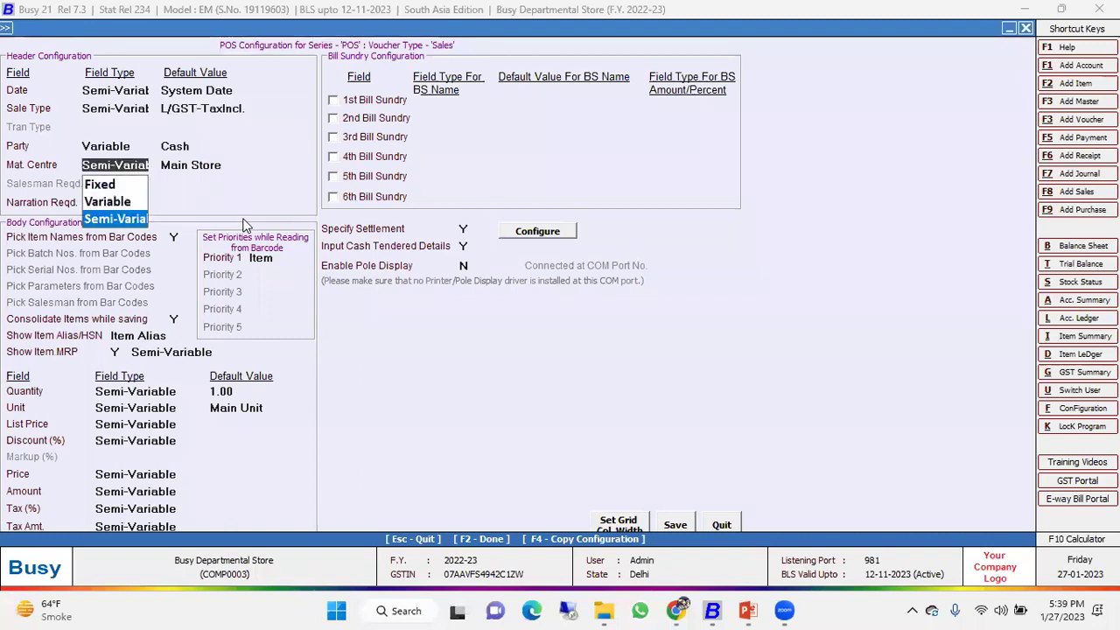
pyautogui.press('Return')
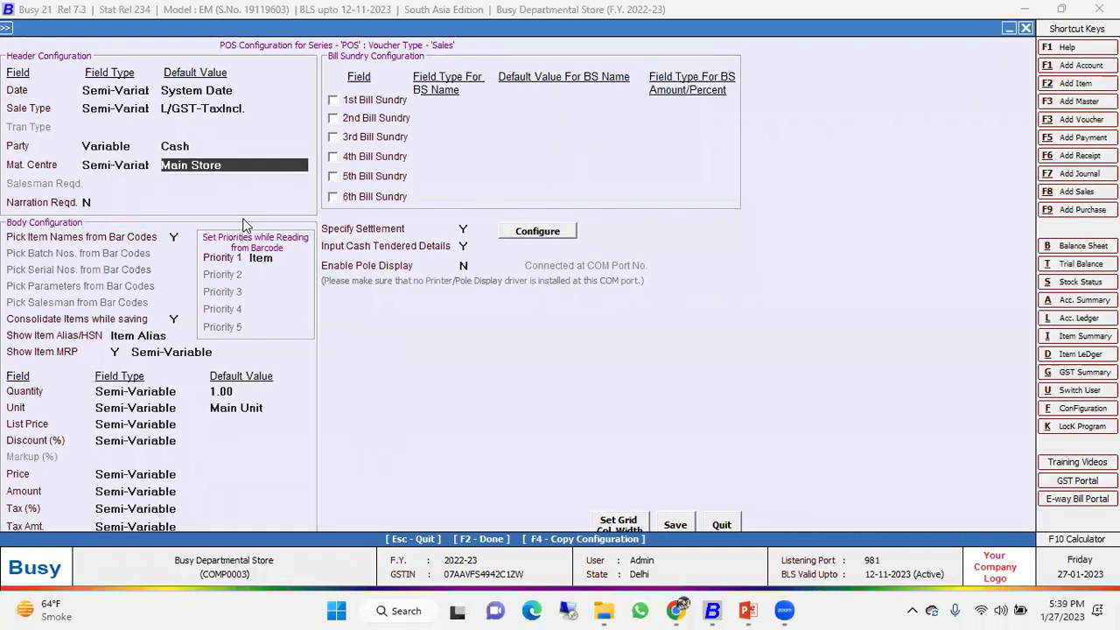
pyautogui.press('Up')
pyautogui.press('Up')
pyautogui.press('Up')
pyautogui.press('Return')
pyautogui.press('Return')
pyautogui.press('Return')
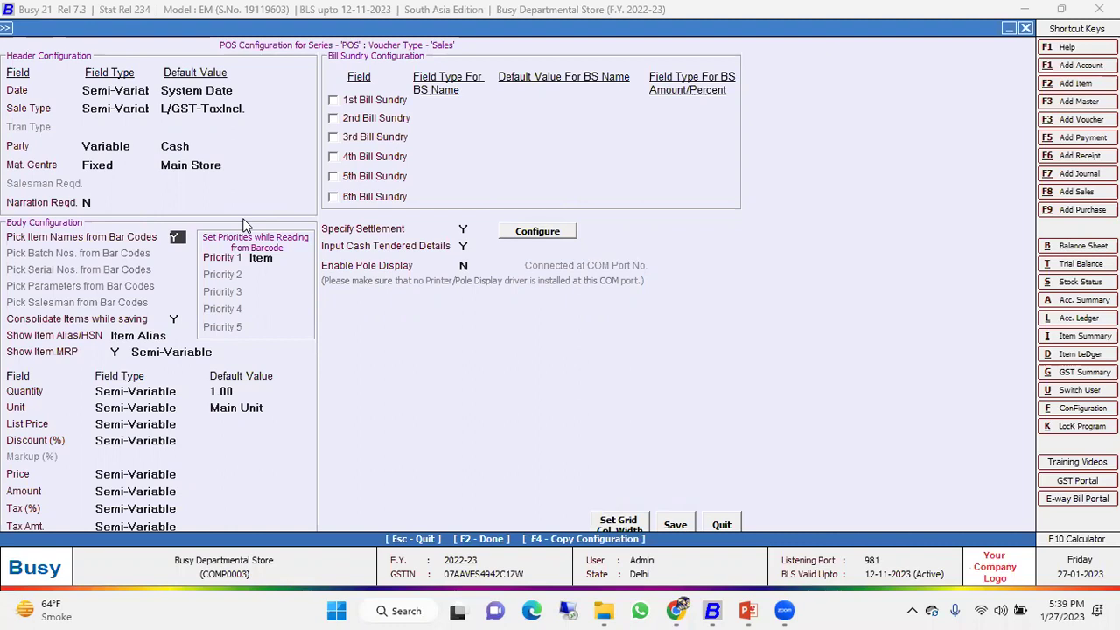
pyautogui.write('N')
pyautogui.write('Y')
pyautogui.press('Return')
pyautogui.press('Return')
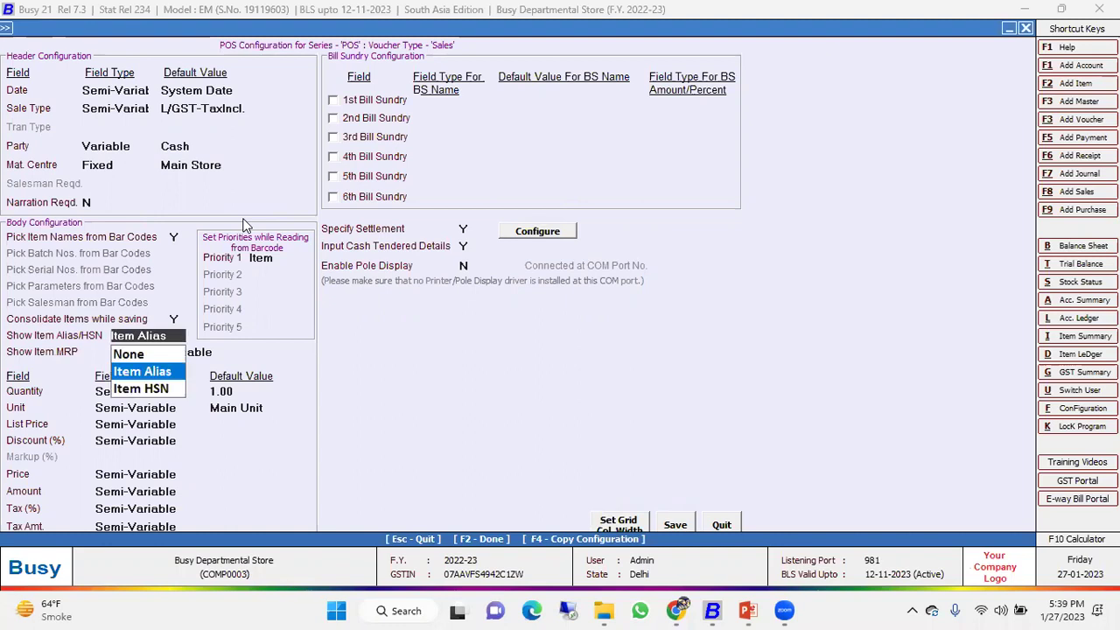
pyautogui.press('Return')
pyautogui.press('Return')
pyautogui.press('Return')
pyautogui.press('Return')
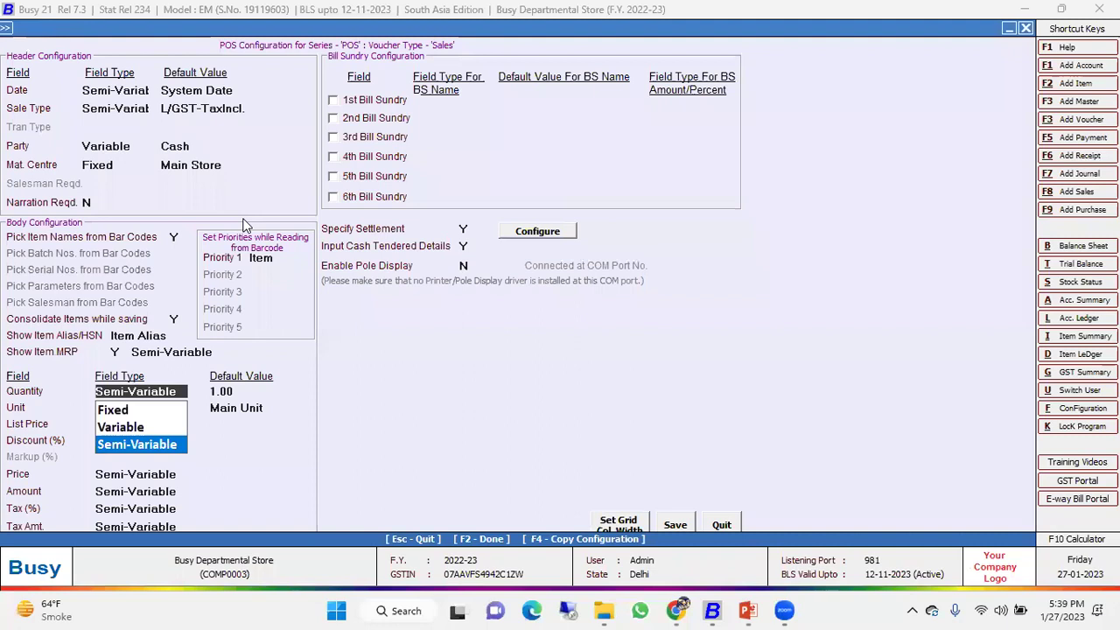
pyautogui.press('Return')
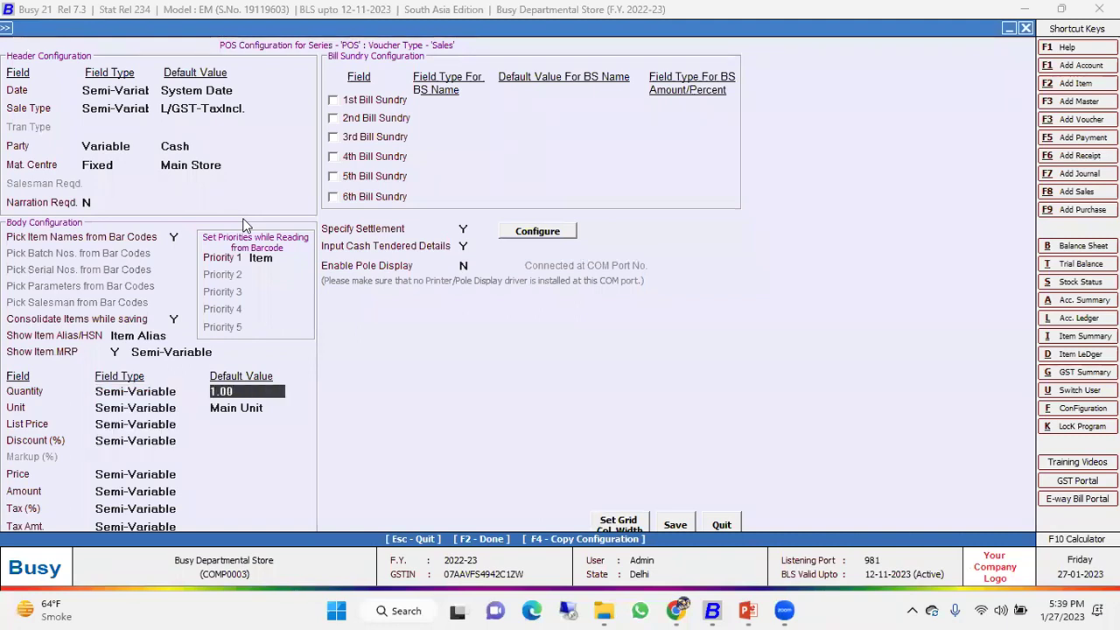
pyautogui.press('Return')
pyautogui.press('Return')
pyautogui.press('Return')
pyautogui.press('Return')
pyautogui.press('Return')
pyautogui.press('Return')
pyautogui.press('Return')
pyautogui.press('Return')
pyautogui.press('Return')
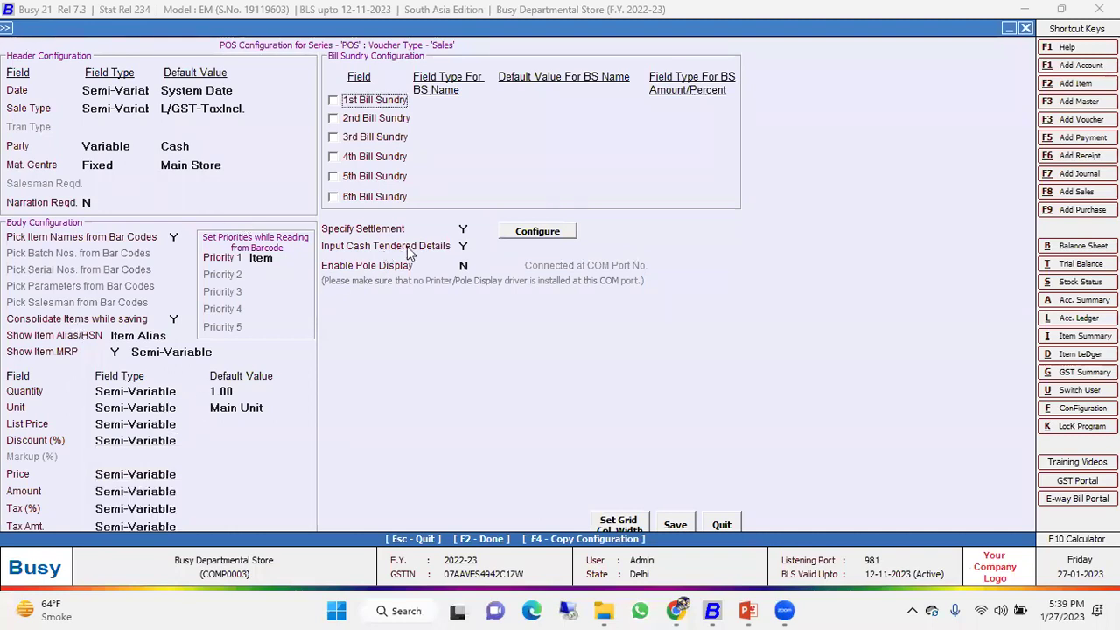
# Leave the 1st Bill Sundry disabled and open the settlement modes configuration.
pyautogui.click(376, 100)
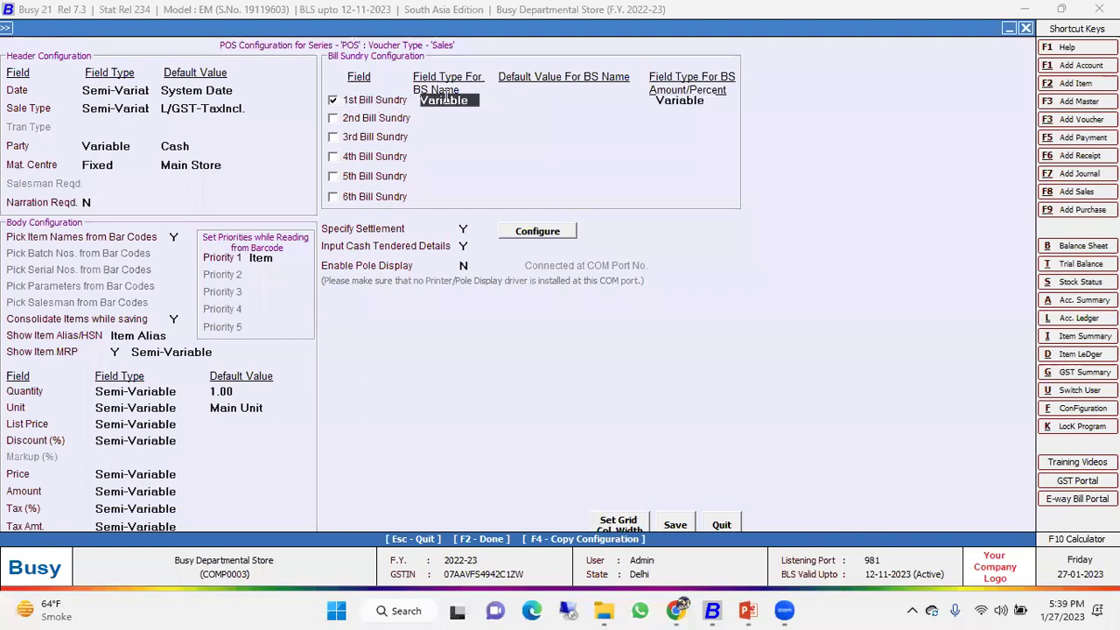
pyautogui.click(381, 102)
pyautogui.press('Return')
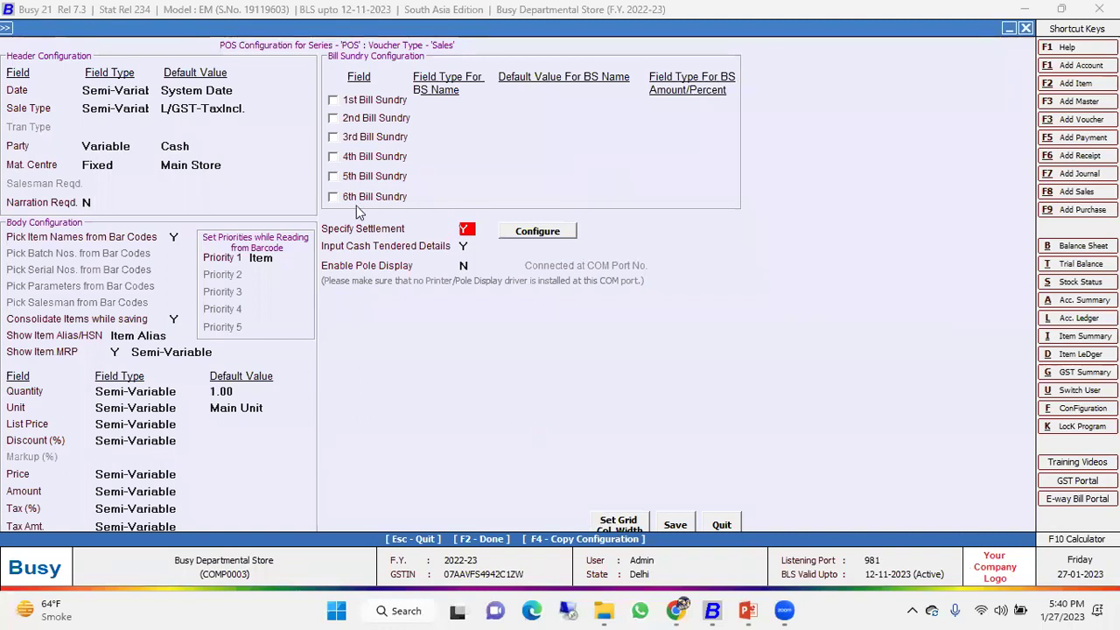
pyautogui.press('Return')
pyautogui.press('Return')
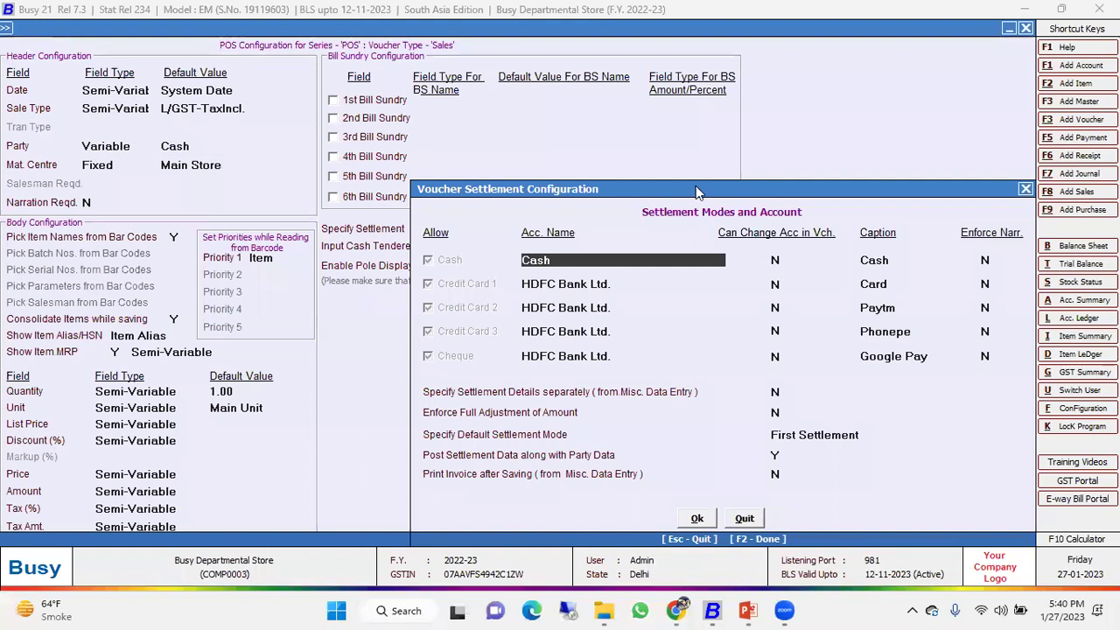
# Enter settlement captions Cash, Card, Paytm, Phonepe and Google Pay and confirm the setup.
pyautogui.moveTo(698, 191); pyautogui.dragTo(606, 265)
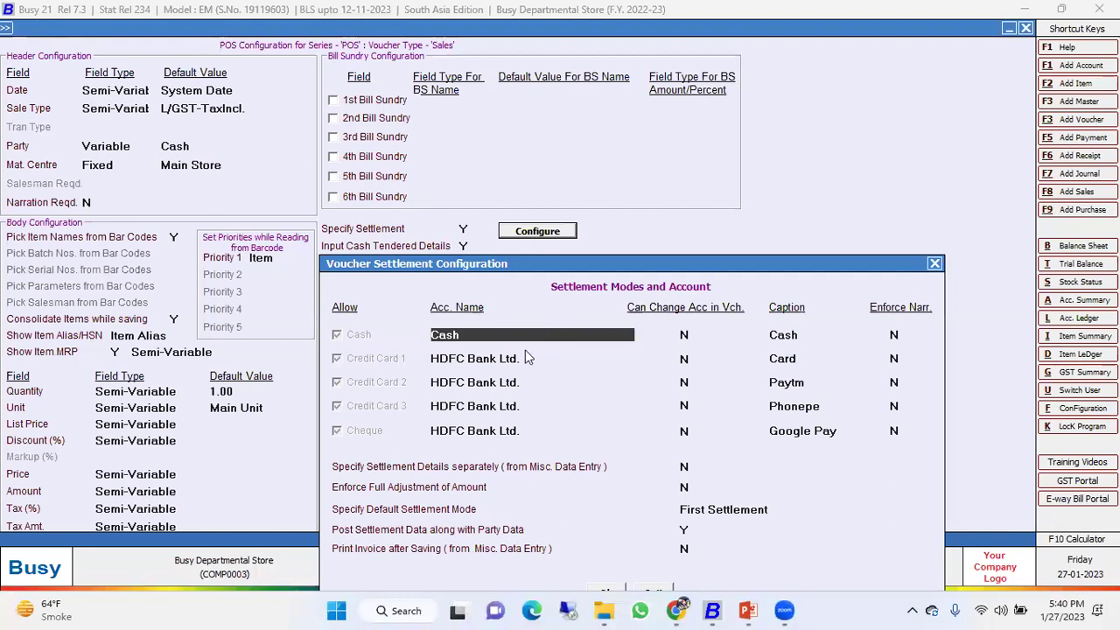
pyautogui.click(779, 341)
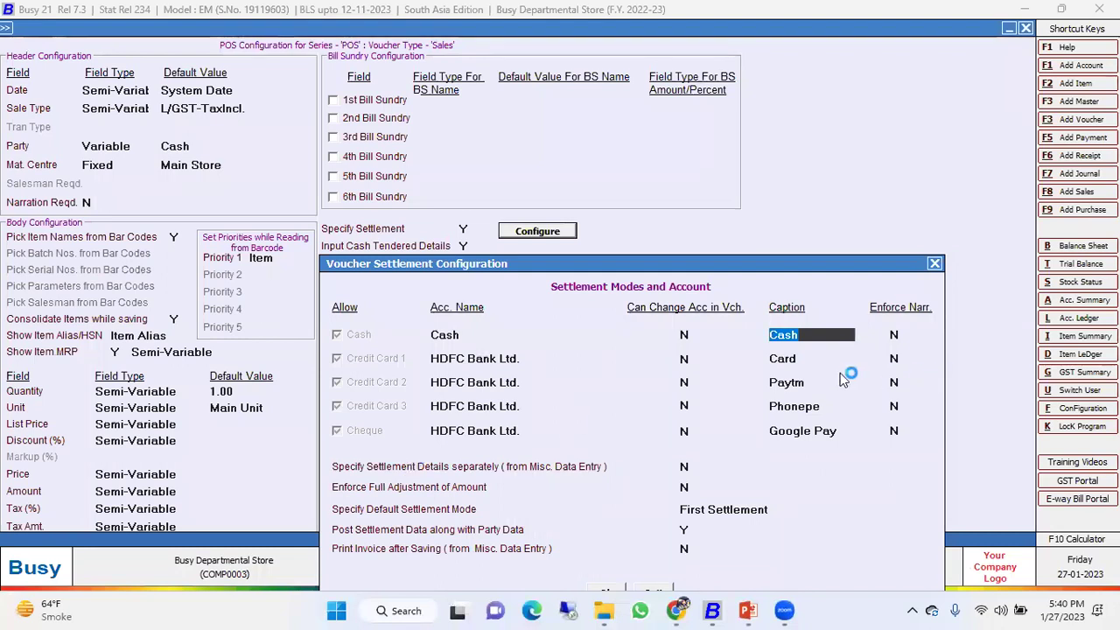
pyautogui.click(803, 359)
pyautogui.click(821, 384)
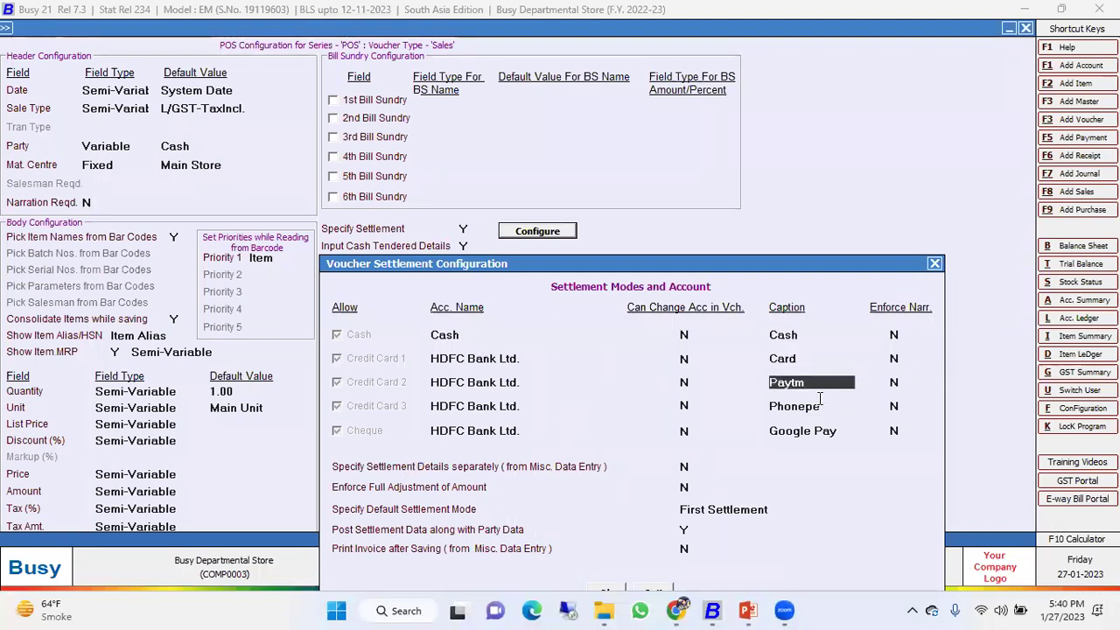
pyautogui.click(820, 407)
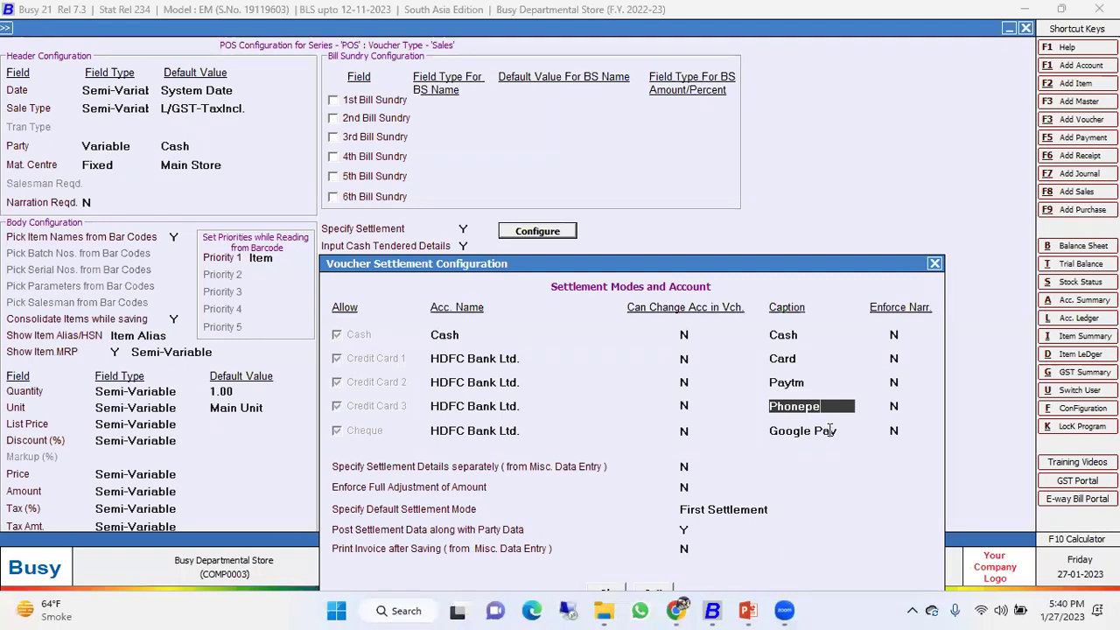
pyautogui.click(830, 431)
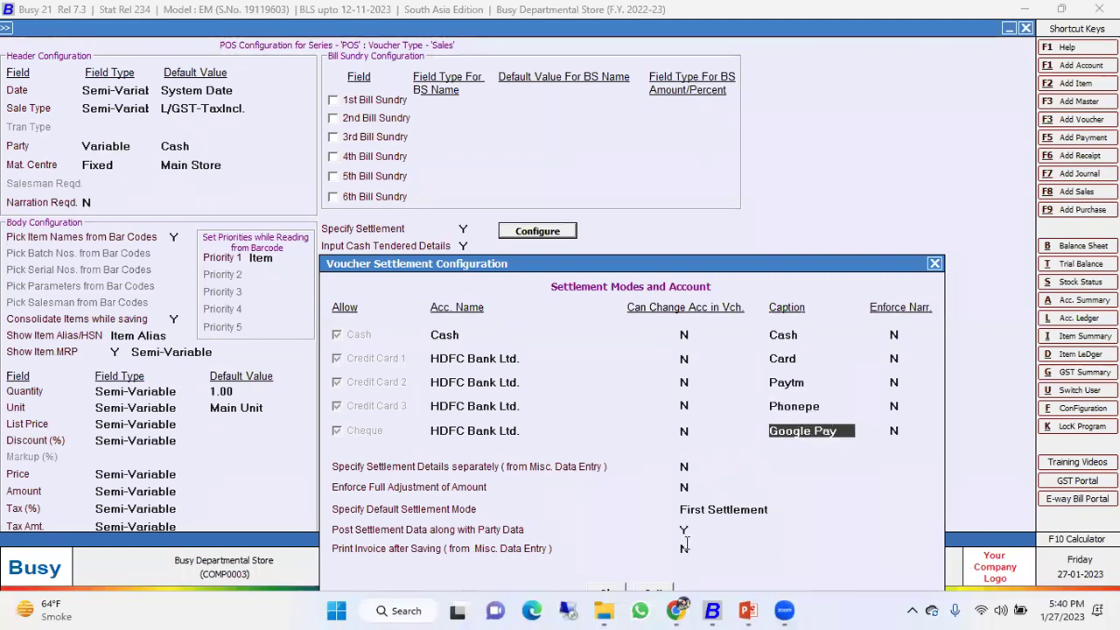
pyautogui.press('Return')
pyautogui.press('Return')
pyautogui.click(466, 246)
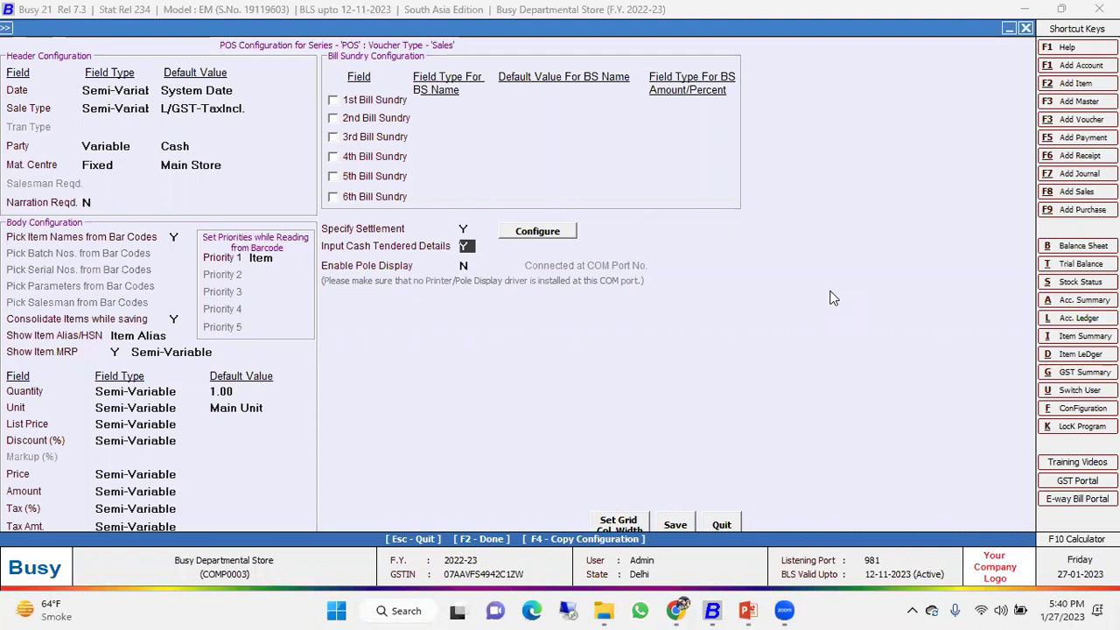
# Enable the pole display on COM port 1.
pyautogui.press('Return')
pyautogui.press('y')
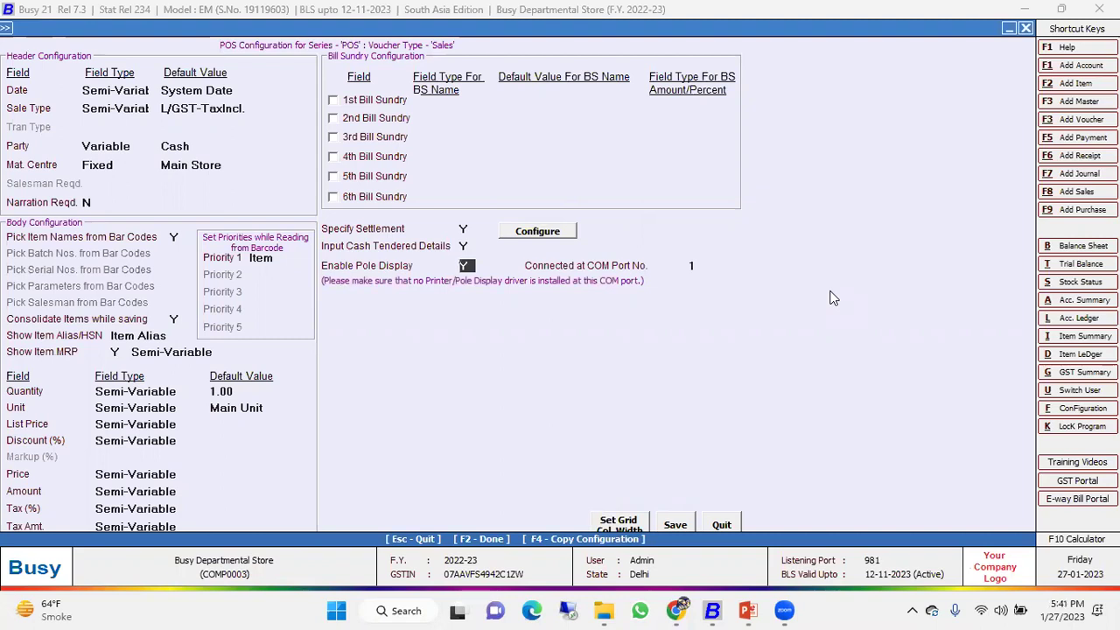
pyautogui.press('Return')
pyautogui.click(676, 523)
# Save the POS and voucher series settings and quit Voucher Series Configuration.
pyautogui.click(680, 520)
pyautogui.click(658, 498)
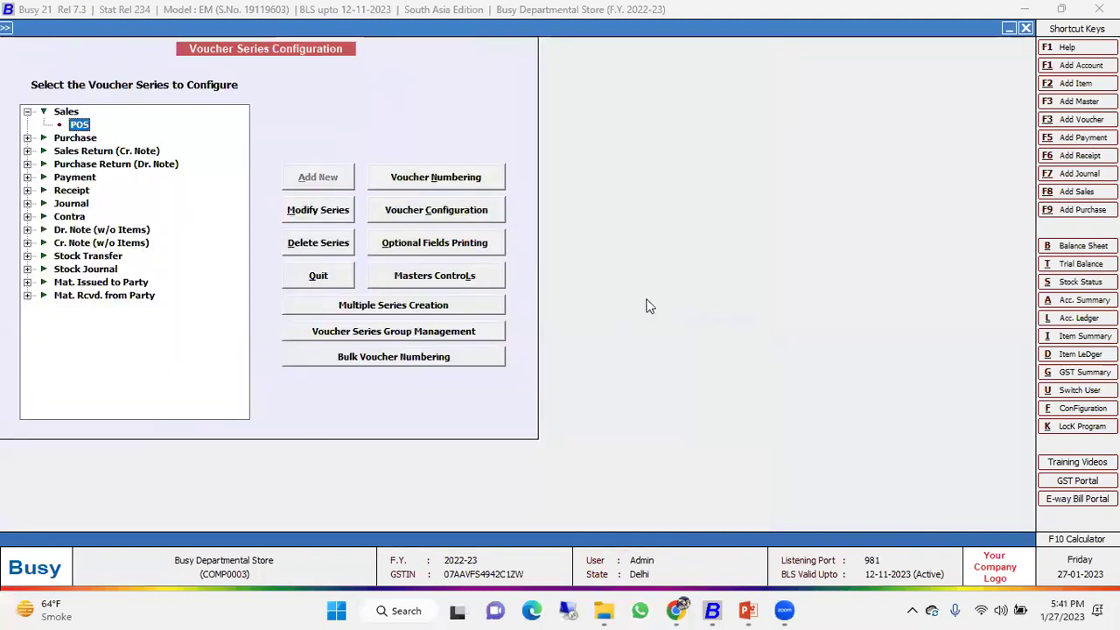
pyautogui.click(344, 276)
pyautogui.press('Down')
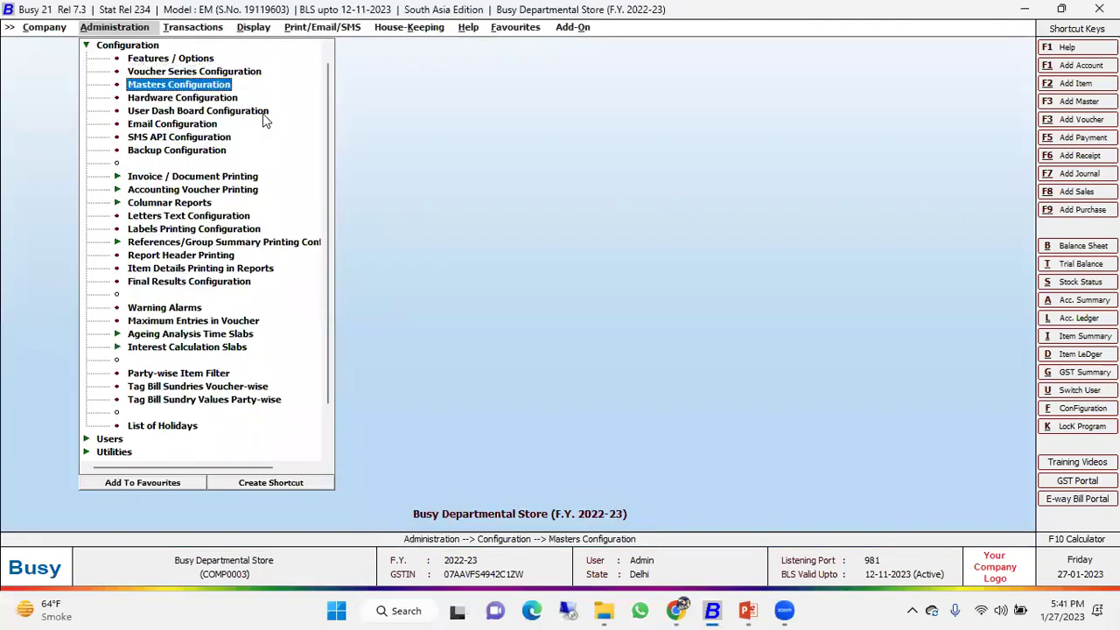
# Set Admin's hardware printing style to DOS with EPSON emulation.
pyautogui.press('Down')
pyautogui.press('Return')
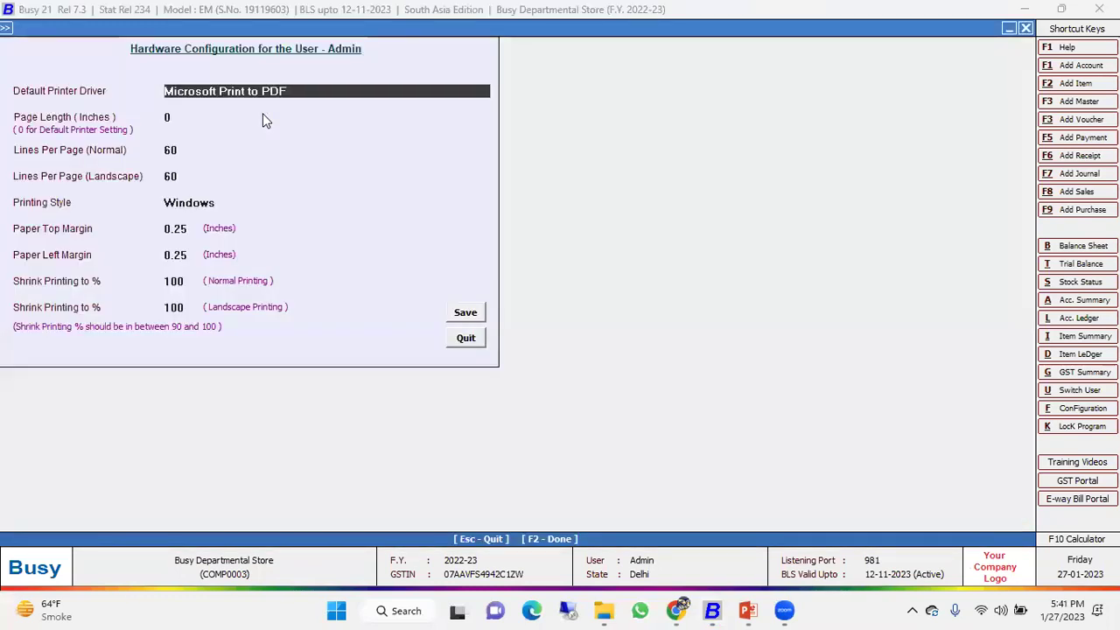
pyautogui.press('Return')
pyautogui.press('Return')
pyautogui.press('Return')
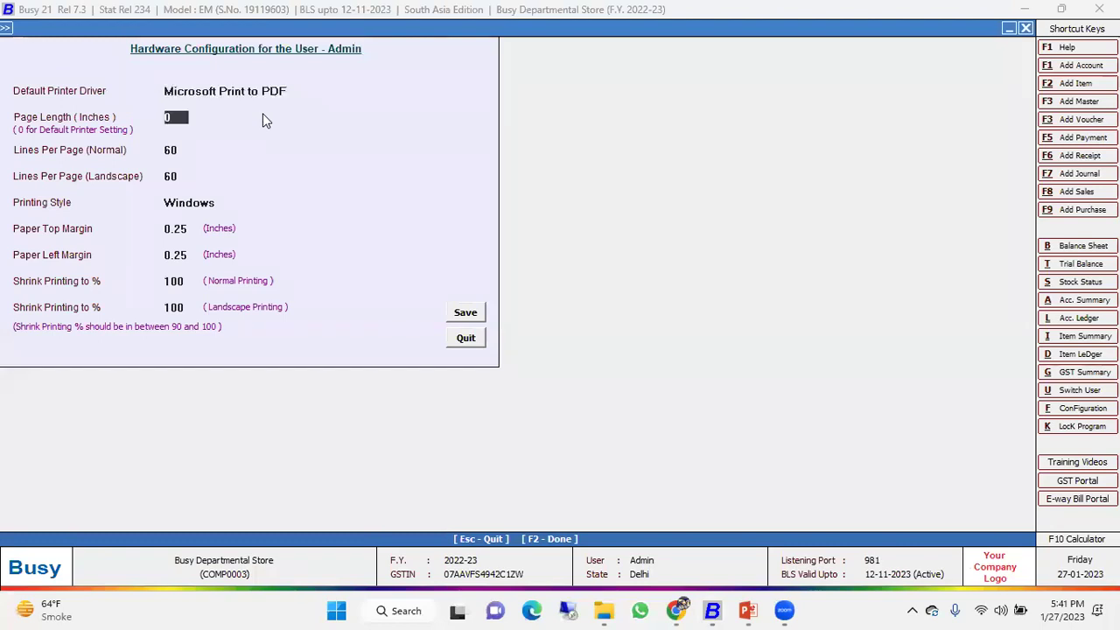
pyautogui.press('Return')
pyautogui.press('Up')
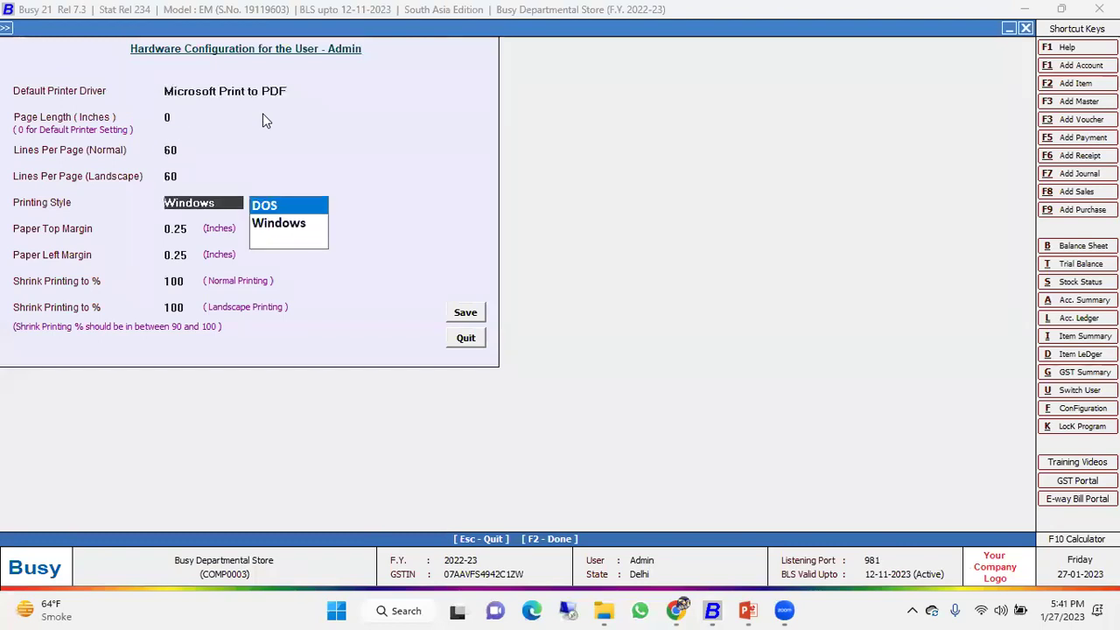
pyautogui.press('Return')
pyautogui.press('Return')
pyautogui.press('Return')
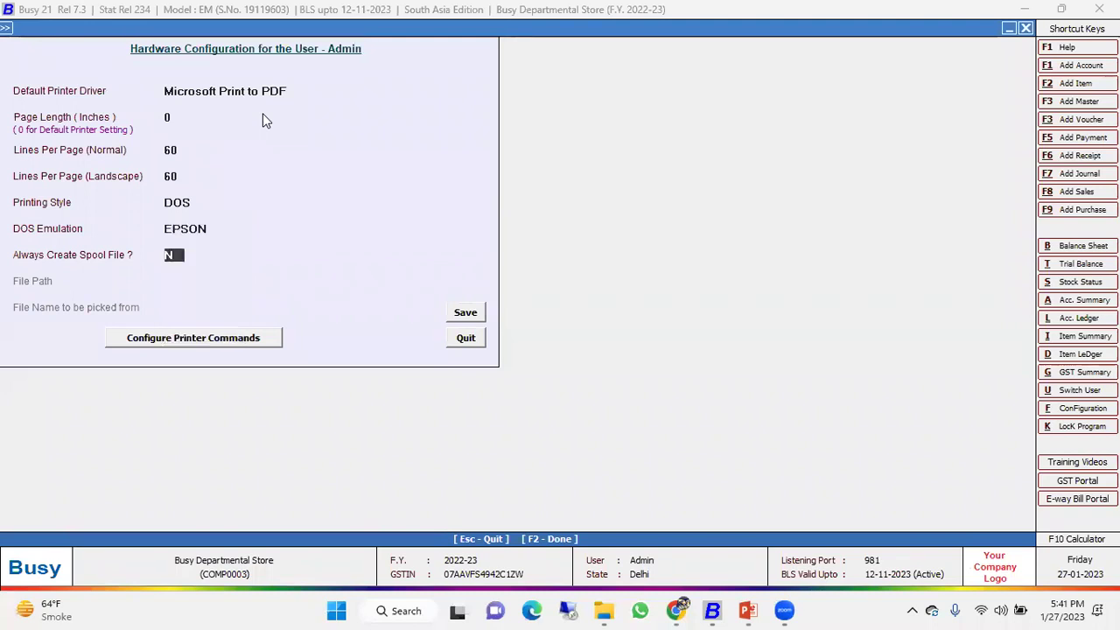
pyautogui.press('Return')
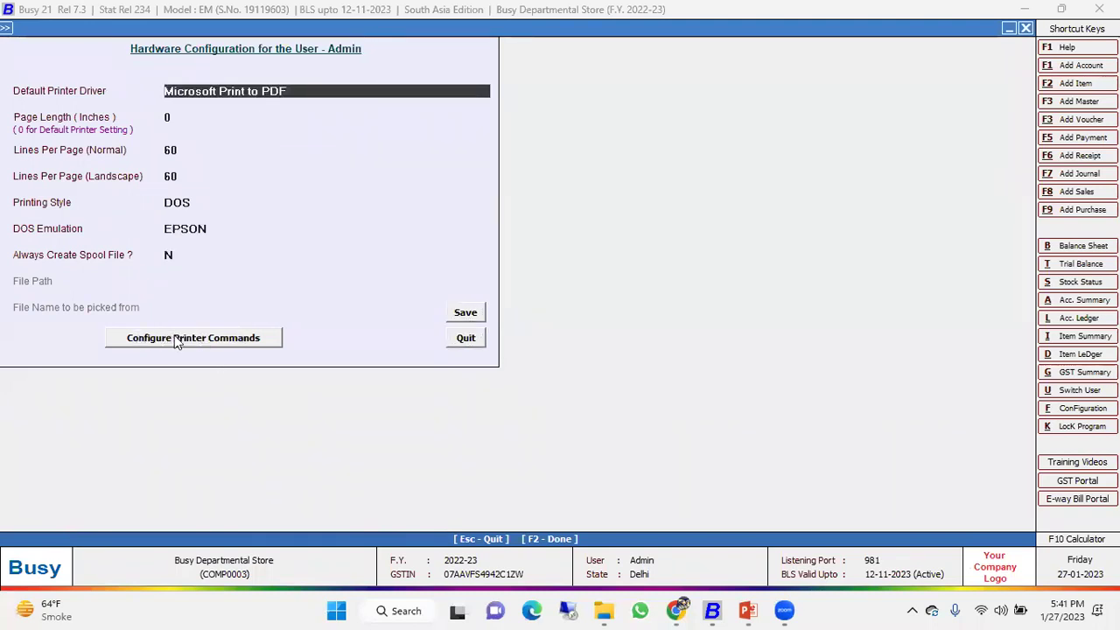
# Review the EPSON Open Cash Drawer printer command, then close the hardware settings.
pyautogui.click(208, 344)
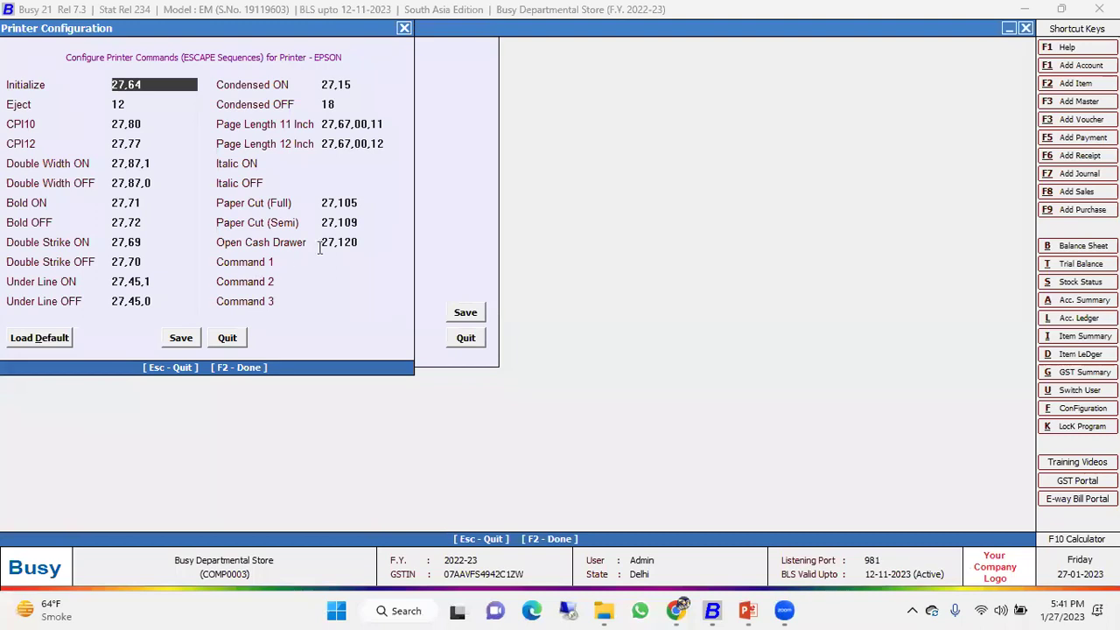
pyautogui.click(358, 245)
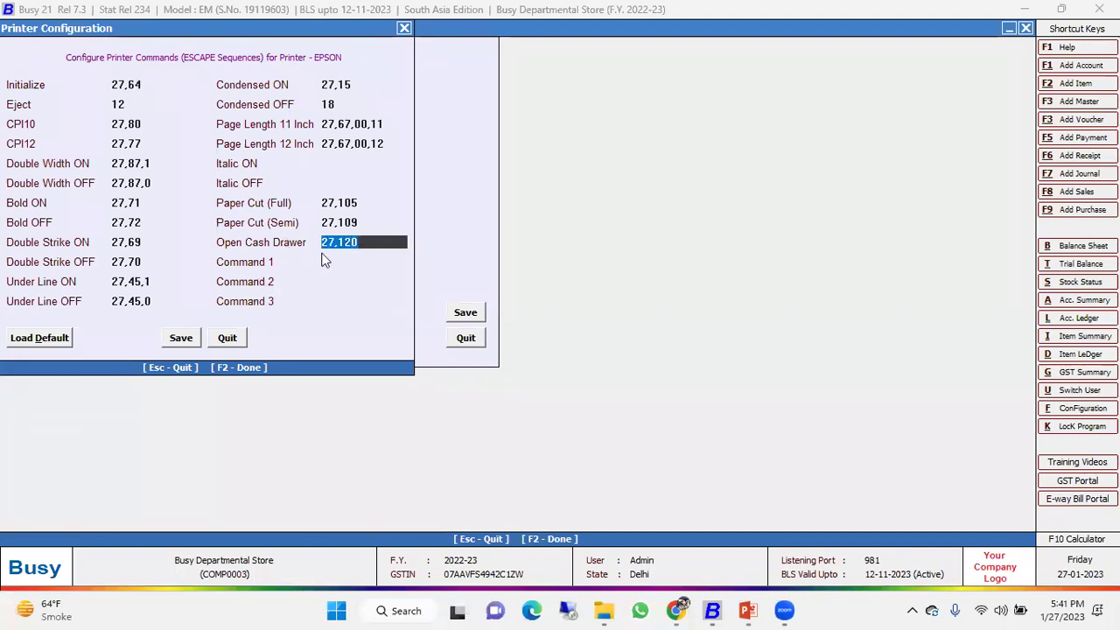
pyautogui.click(229, 337)
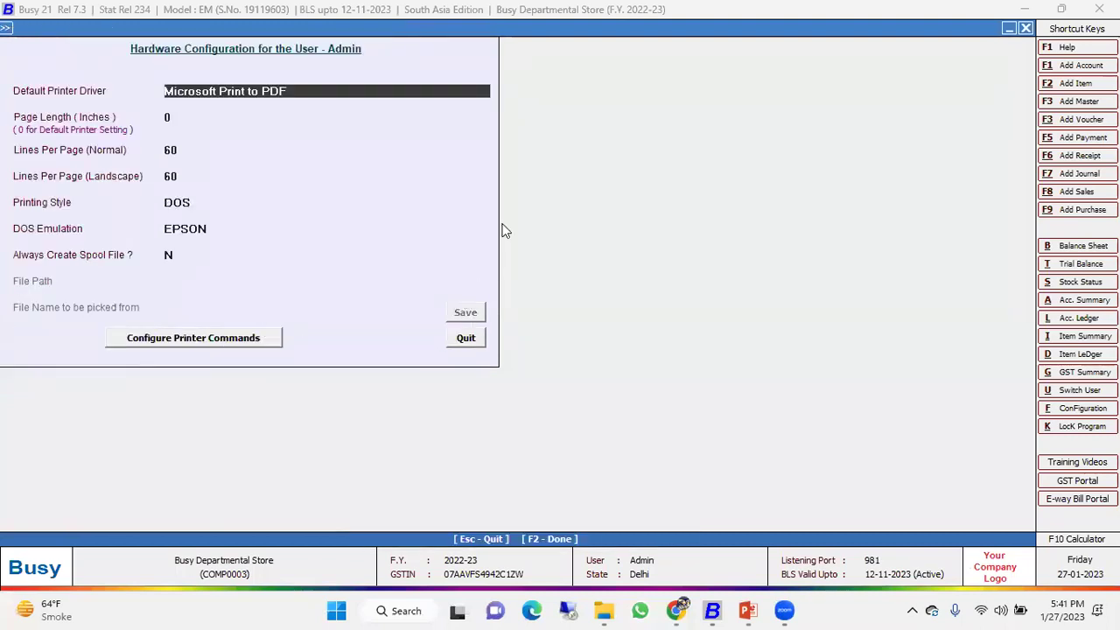
pyautogui.press('Escape')
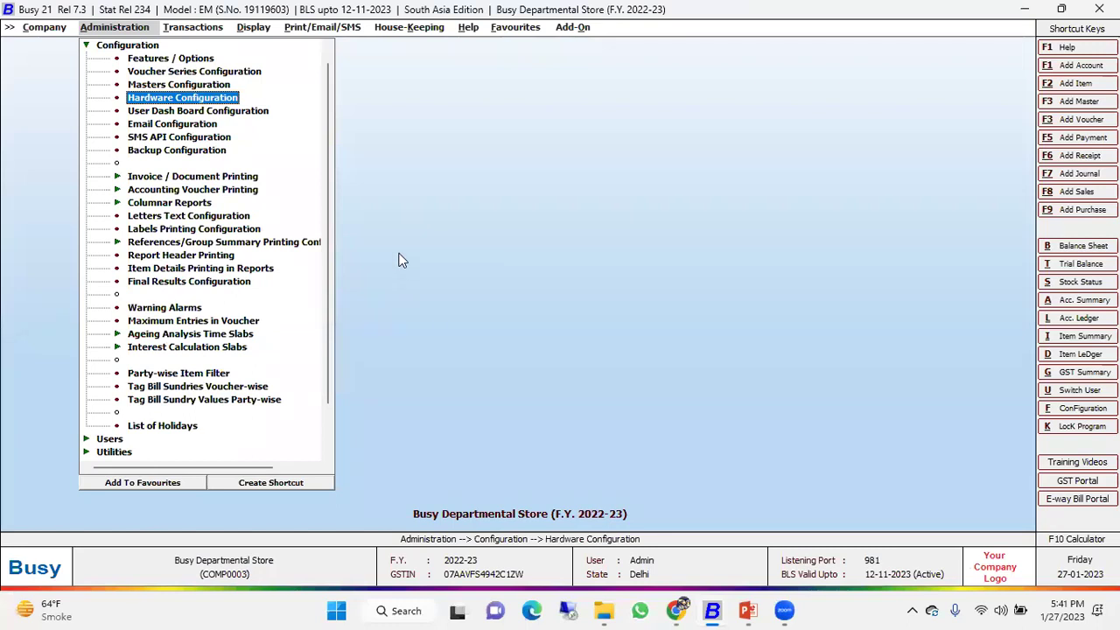
# Start POS sales voucher BSS/6/22-23 for party Cash, then quit it without saving.
pyautogui.press('Up')
pyautogui.press('Up')
pyautogui.press('Up')
pyautogui.press('Up')
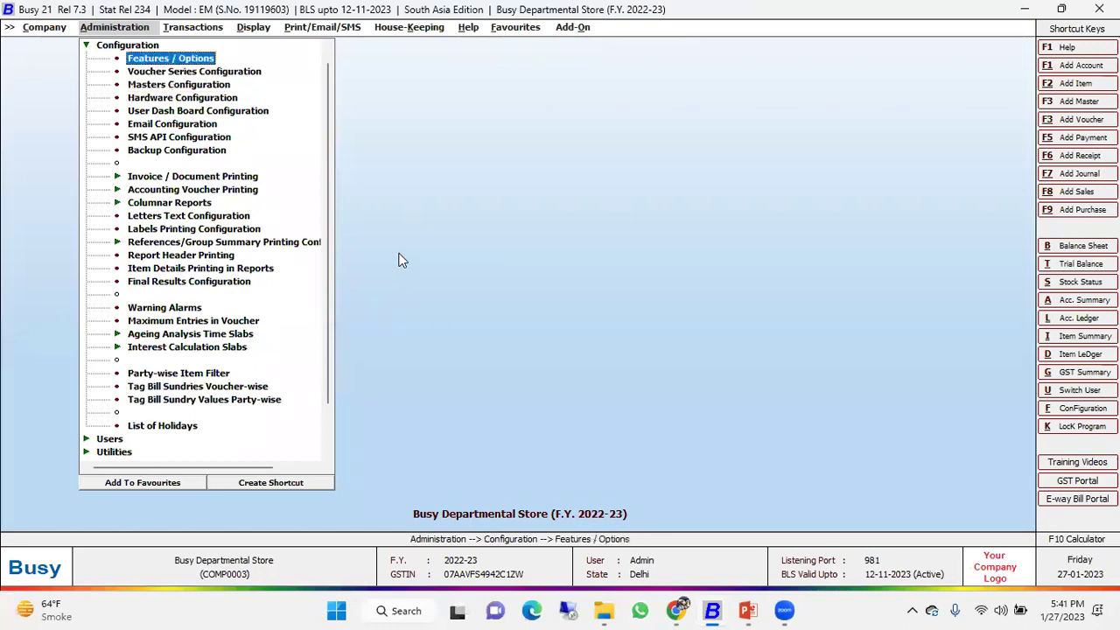
pyautogui.press('Right')
pyautogui.press('Return')
pyautogui.press('Return')
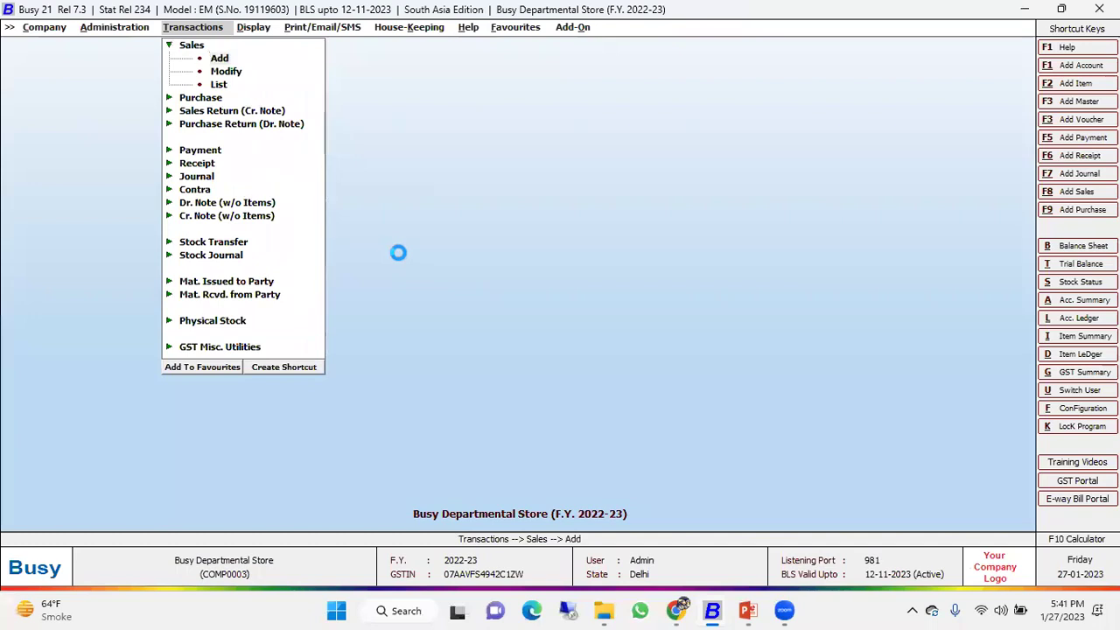
pyautogui.press('Return')
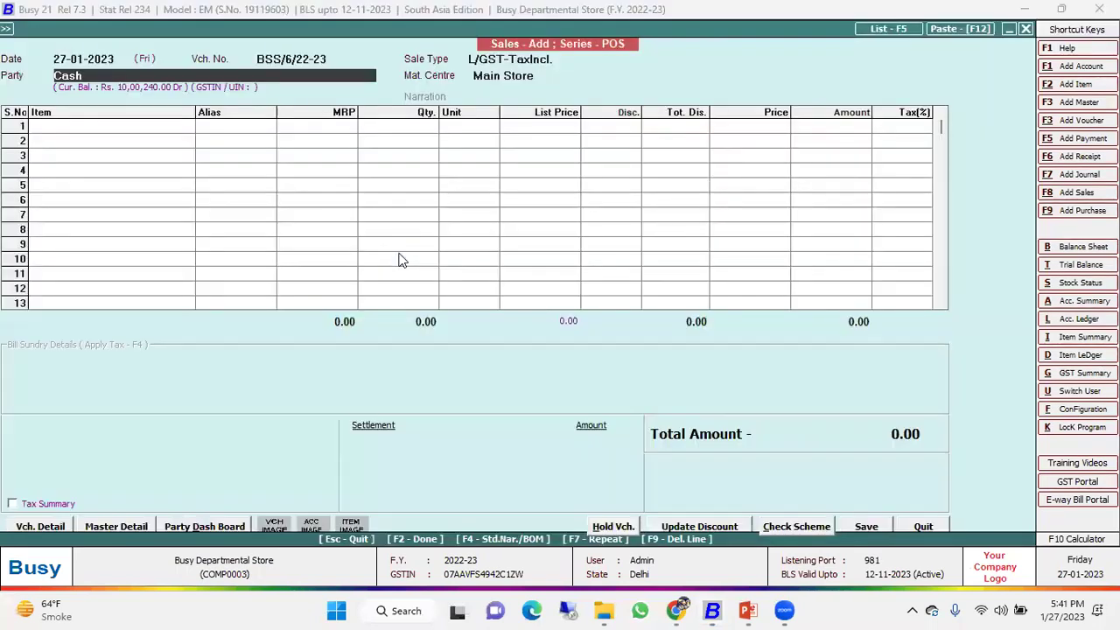
pyautogui.press('Return')
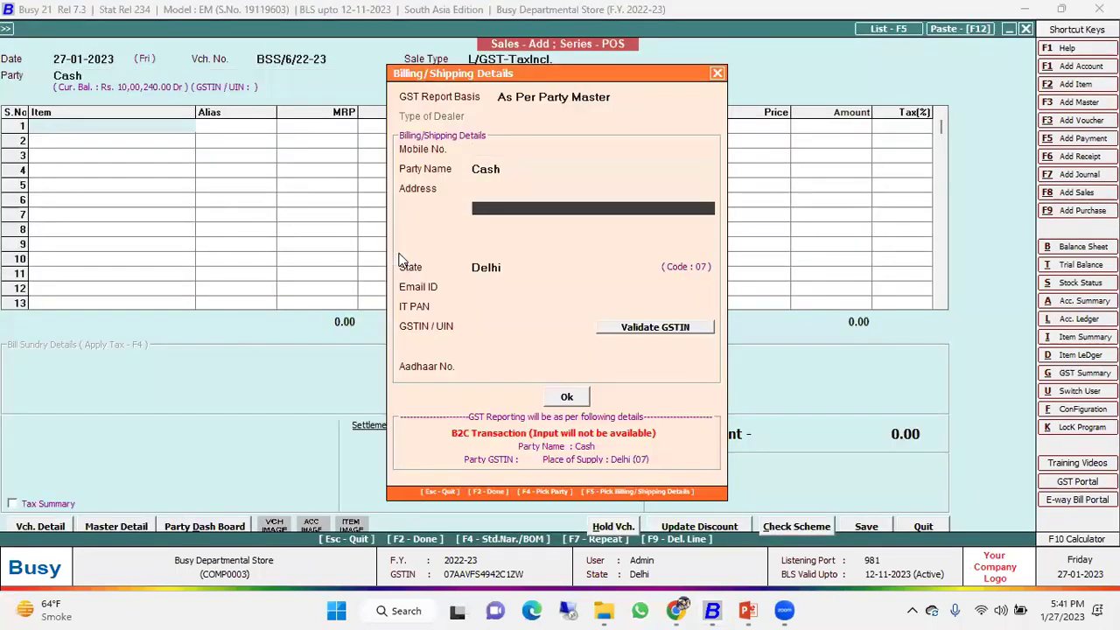
pyautogui.press('Return')
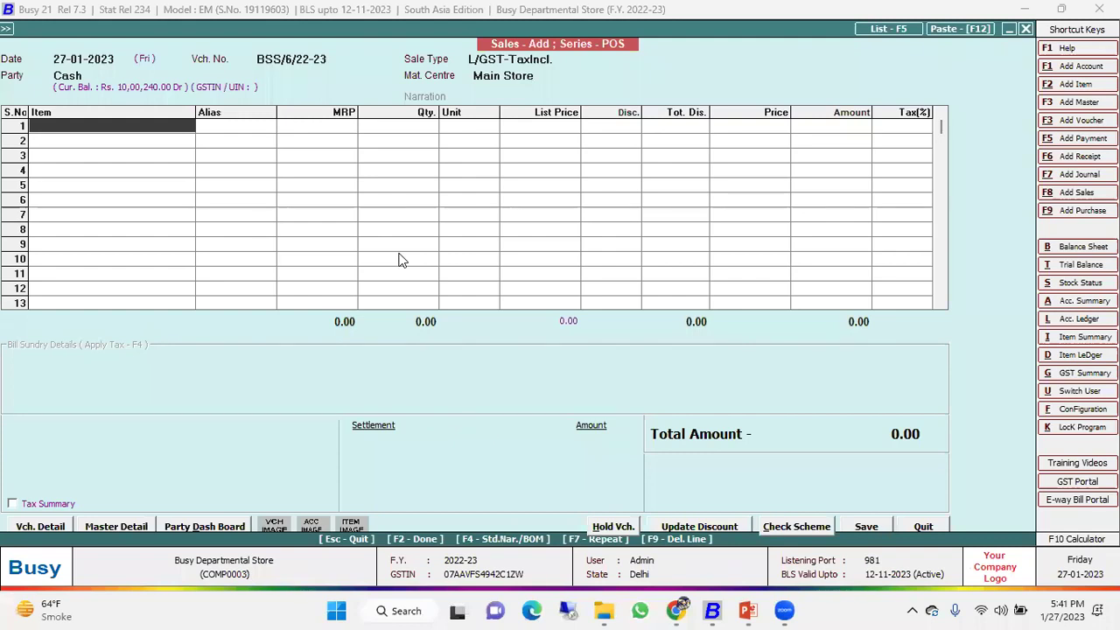
pyautogui.press('Escape')
pyautogui.press('Return')
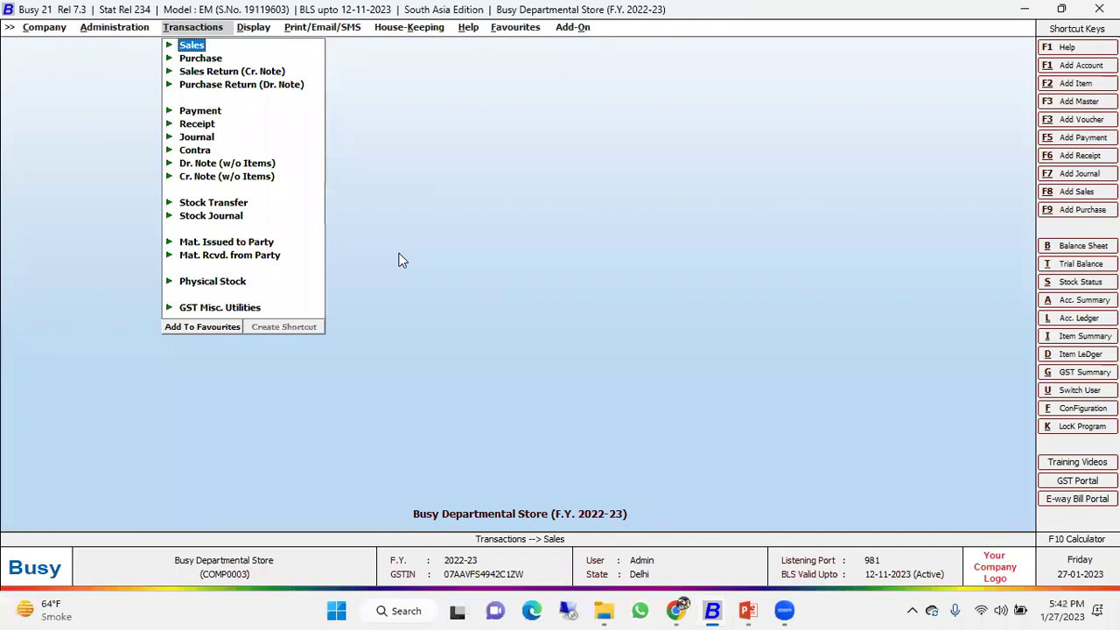
pyautogui.press('Left')
# Open General features and set Maintain Audit Trail to Y.
pyautogui.press('Return')
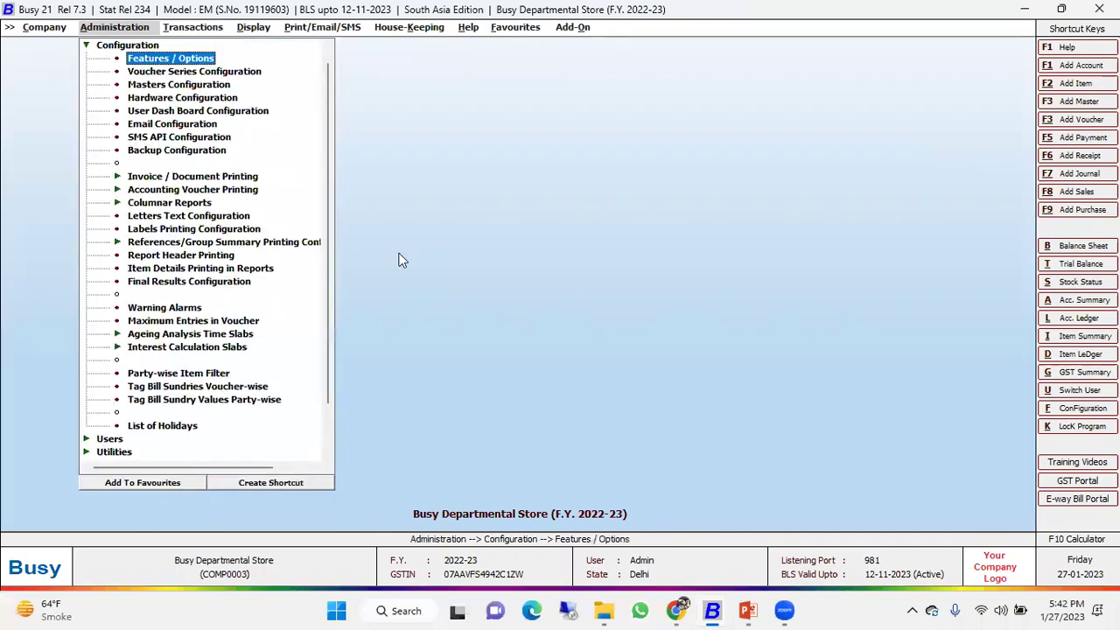
pyautogui.press('Return')
pyautogui.press('Down')
pyautogui.press('Down')
pyautogui.press('Down')
pyautogui.press('Up')
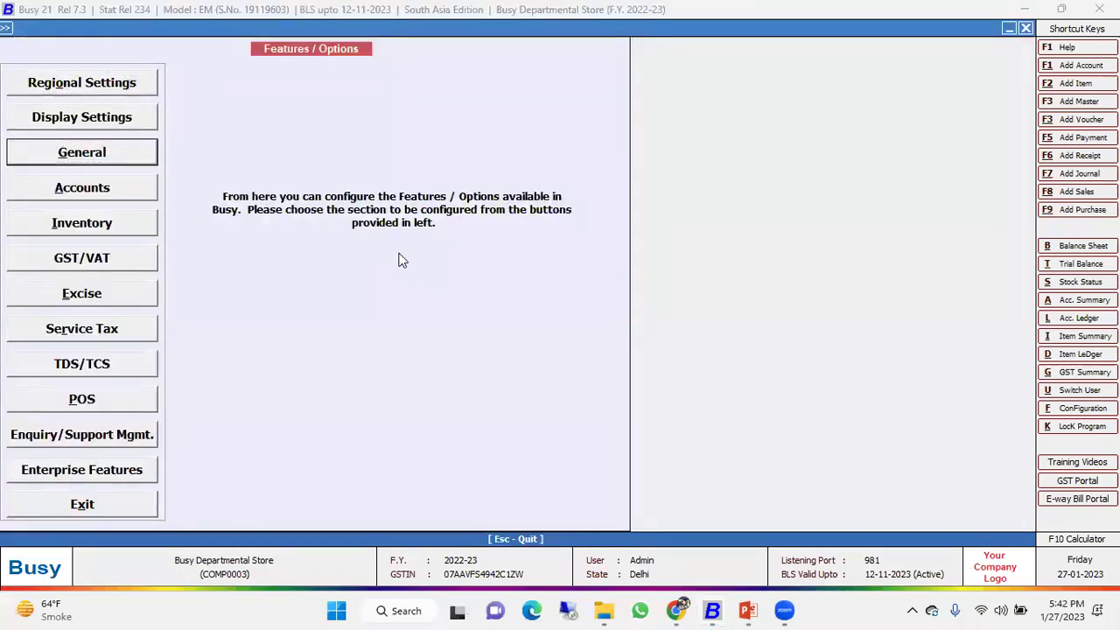
pyautogui.press('Return')
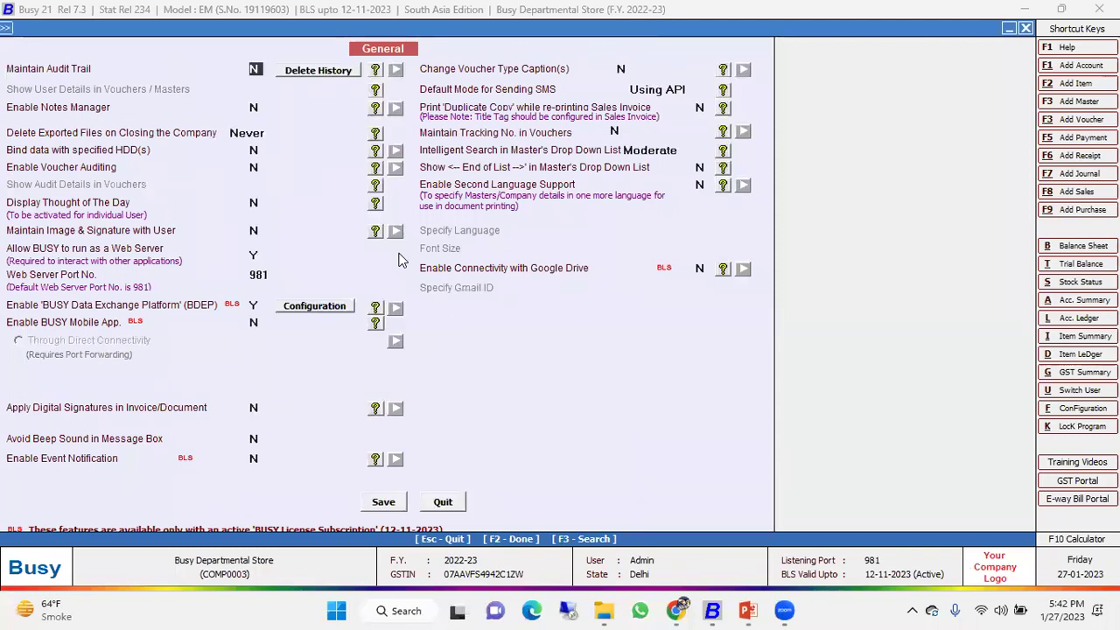
pyautogui.write('Y')
pyautogui.press('Return')
pyautogui.press('Return')
# Set Show User Details and Show End of List to Y.
pyautogui.press('Up')
pyautogui.press('Up')
pyautogui.press('Down')
pyautogui.press('Down')
pyautogui.press('Down')
pyautogui.press('Down')
pyautogui.press('Down')
pyautogui.press('Down')
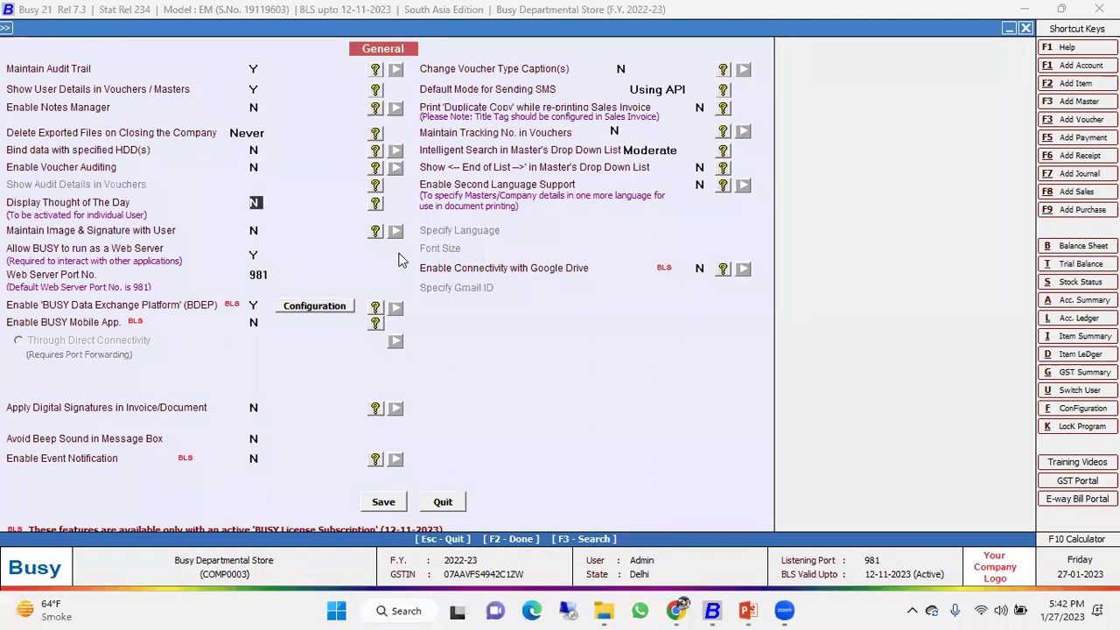
pyautogui.press('Down')
pyautogui.click(703, 168)
pyautogui.press('y')
pyautogui.press('Down')
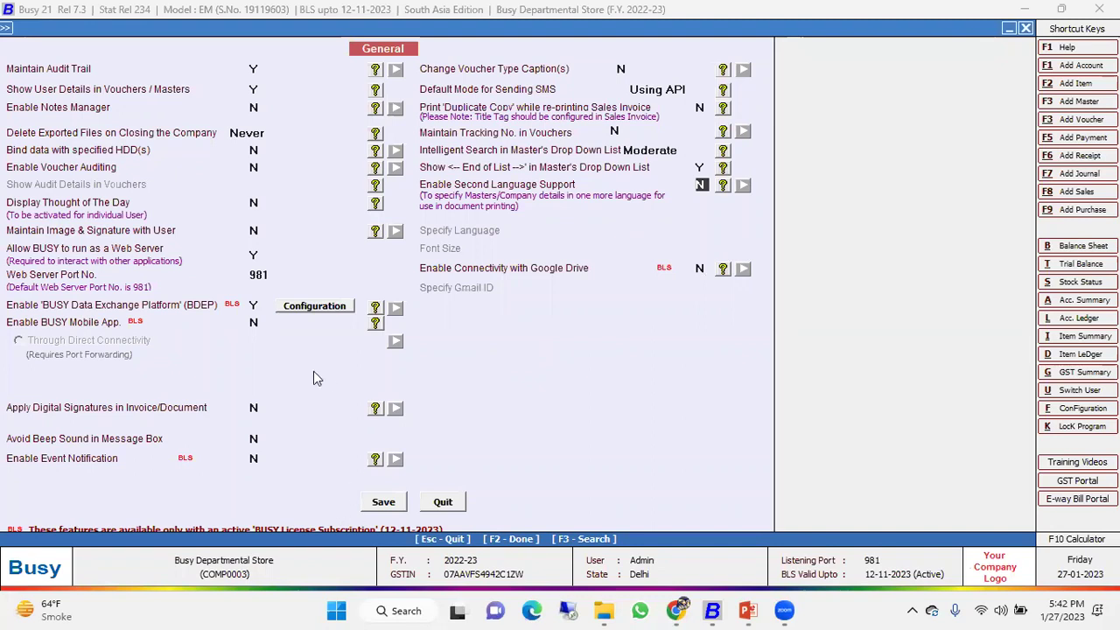
# Save the General feature settings and move on to the Accounts feature options.
pyautogui.click(382, 503)
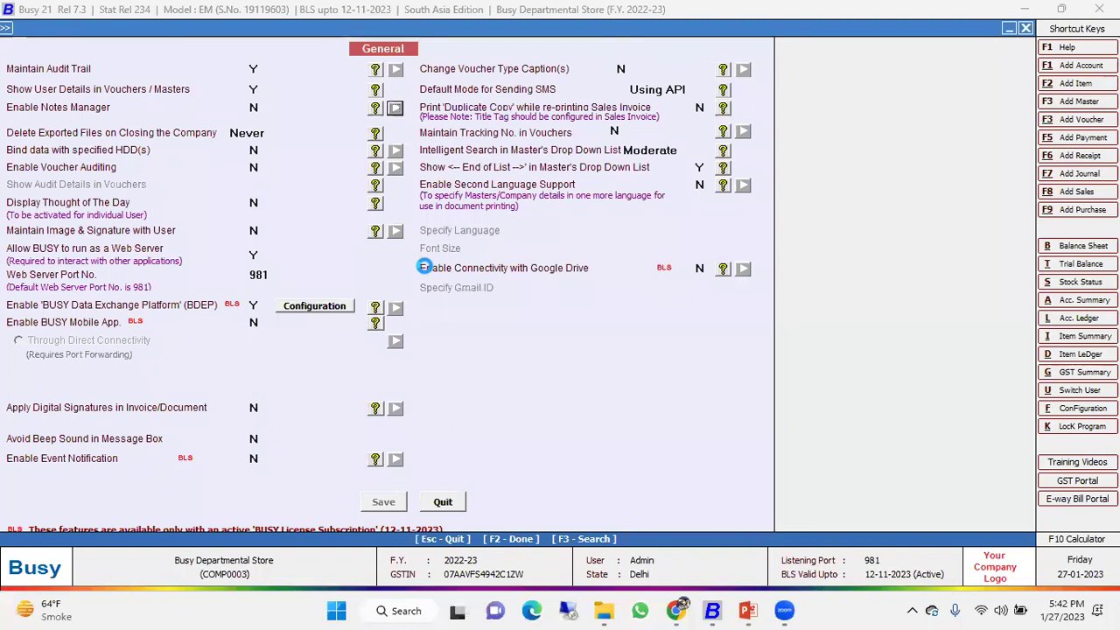
pyautogui.click(92, 189)
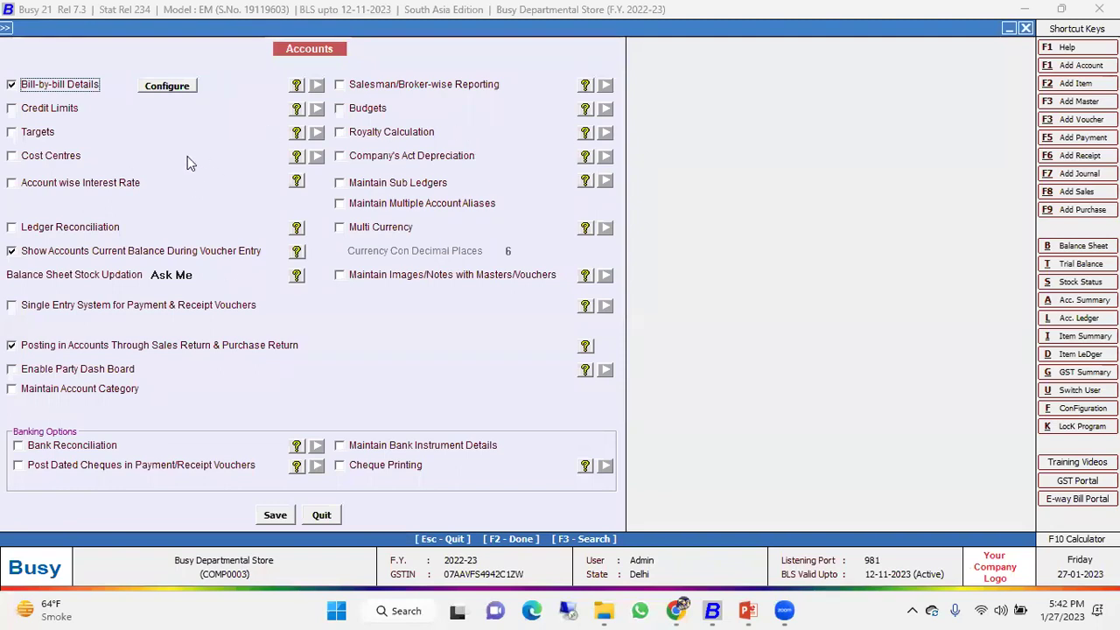
# Save the Accounts options with Maintain Bank Instrument Details ticked and Salesman/Broker-wise Reporting left off.
pyautogui.click(469, 87)
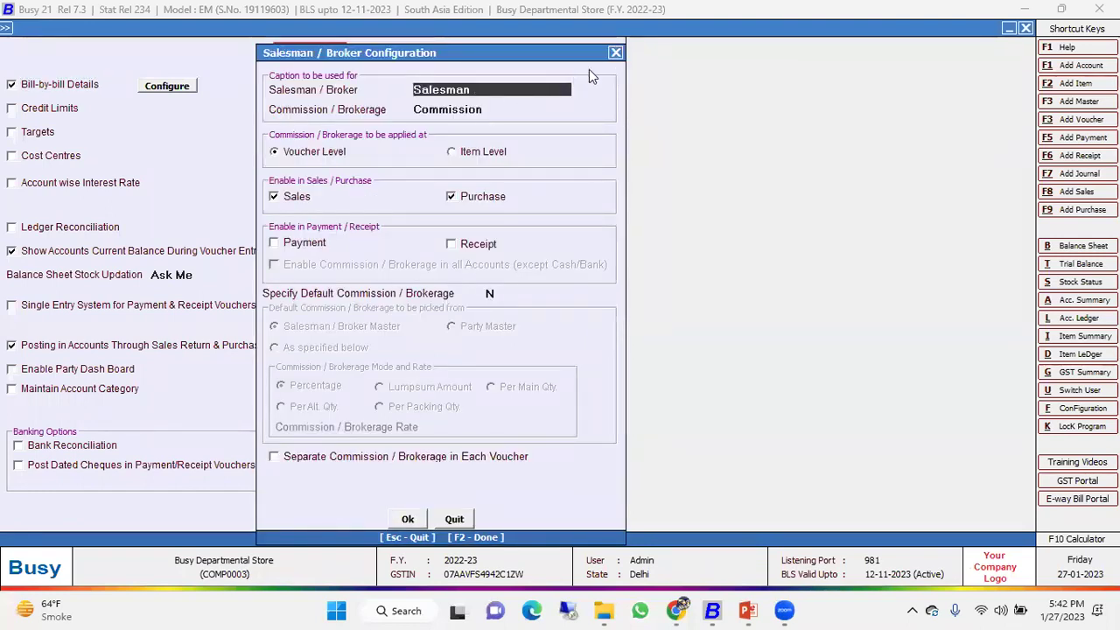
pyautogui.press('Escape')
pyautogui.click(385, 85)
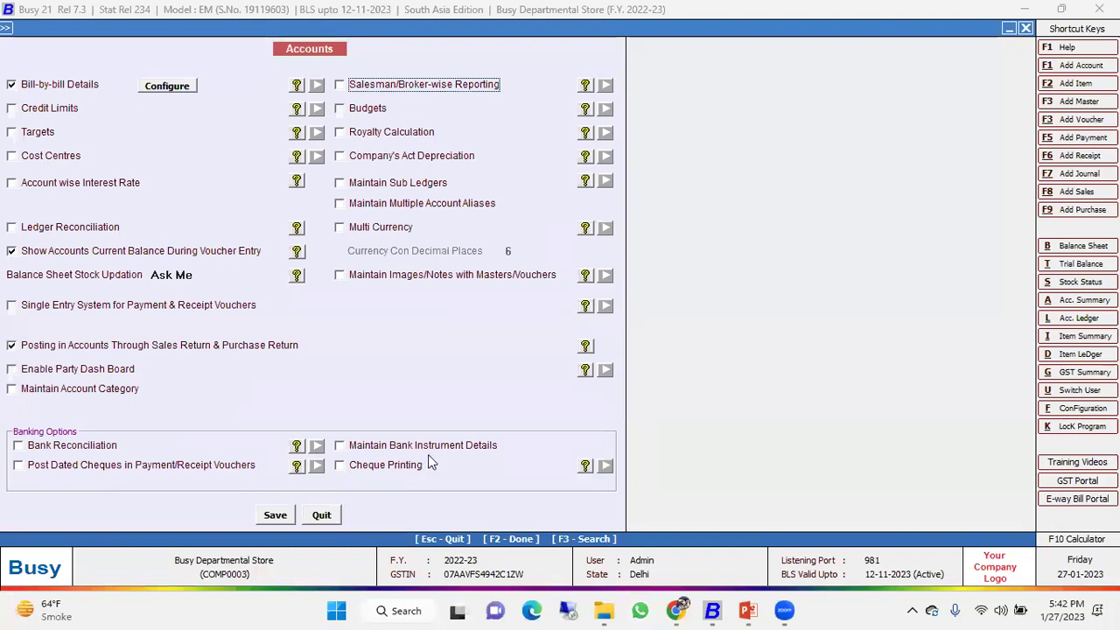
pyautogui.click(340, 444)
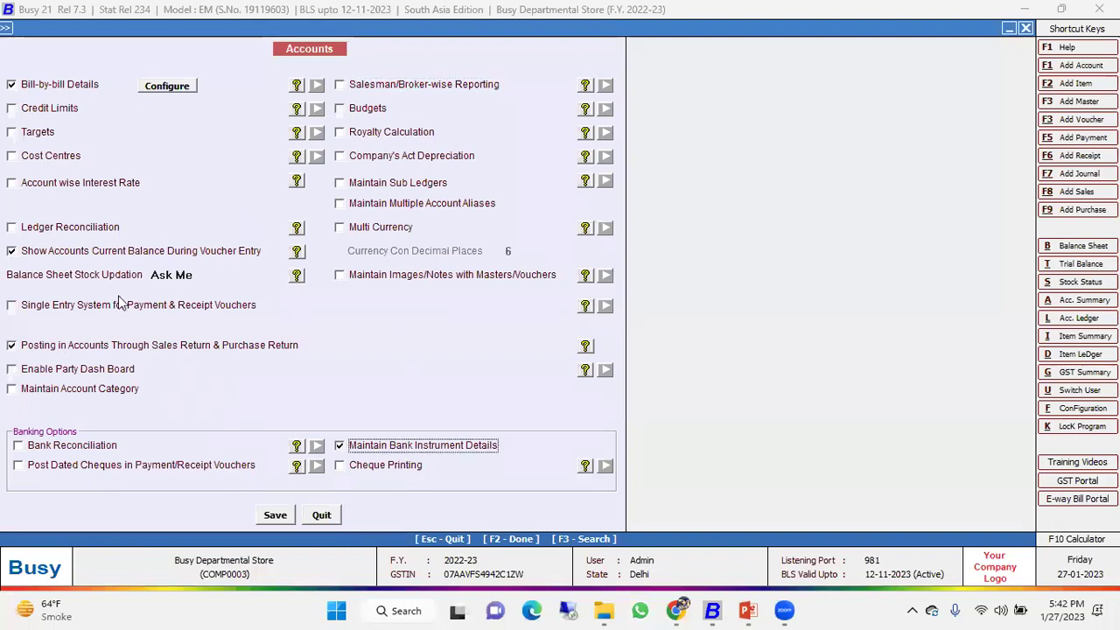
pyautogui.click(275, 515)
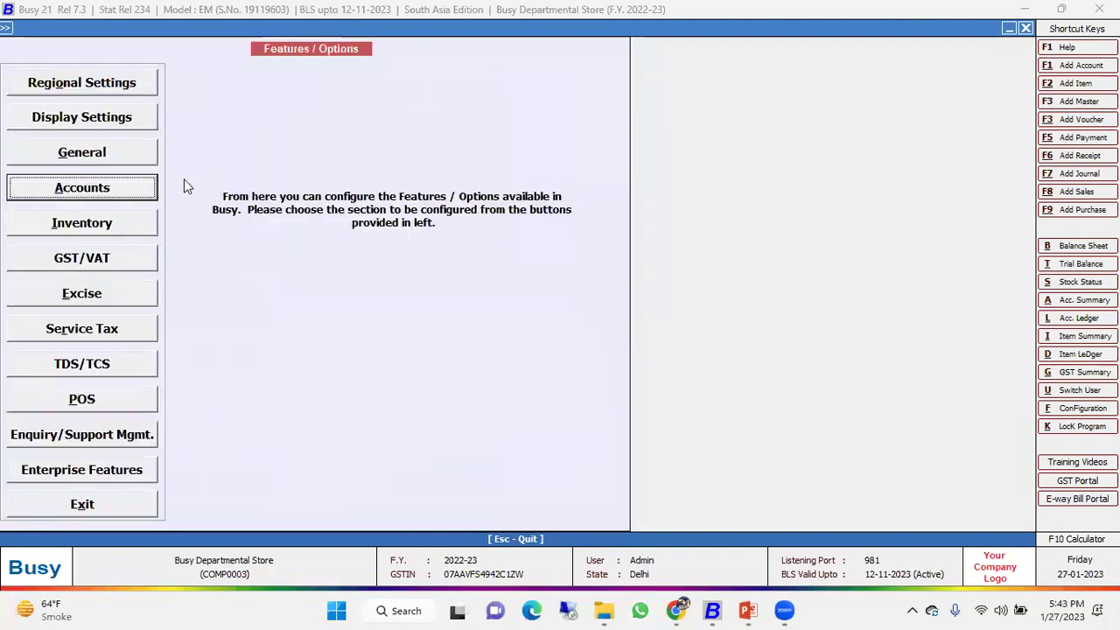
# In Inventory options, enable Scheme, MRP-wise, Serial No.-wise, Batch-wise and Parameterized Details with default settings.
pyautogui.press('Down')
pyautogui.press('Return')
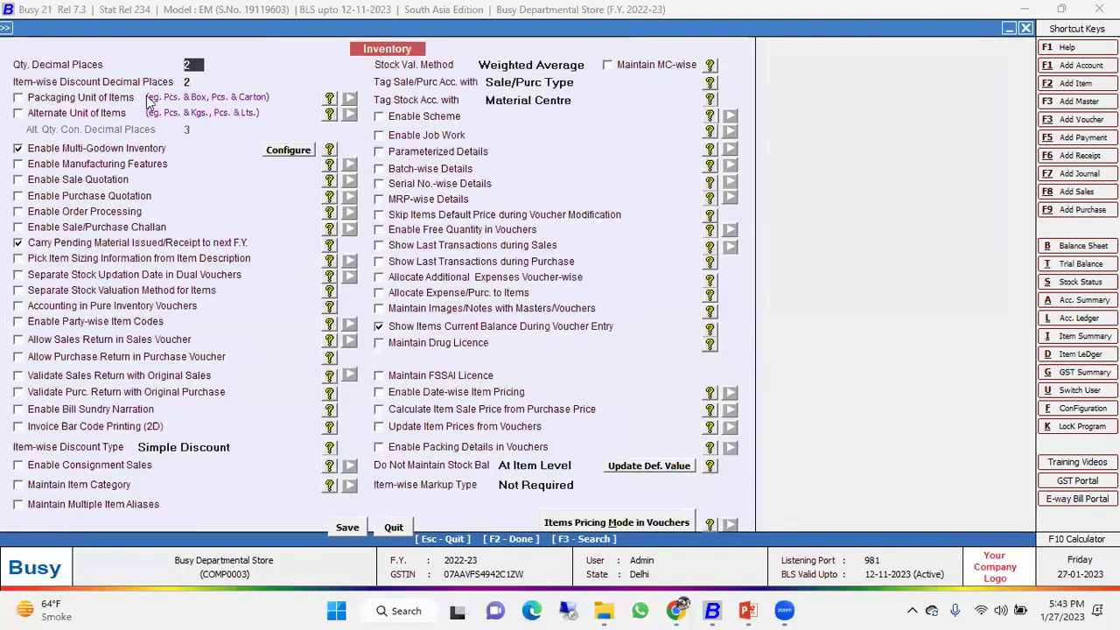
pyautogui.click(426, 122)
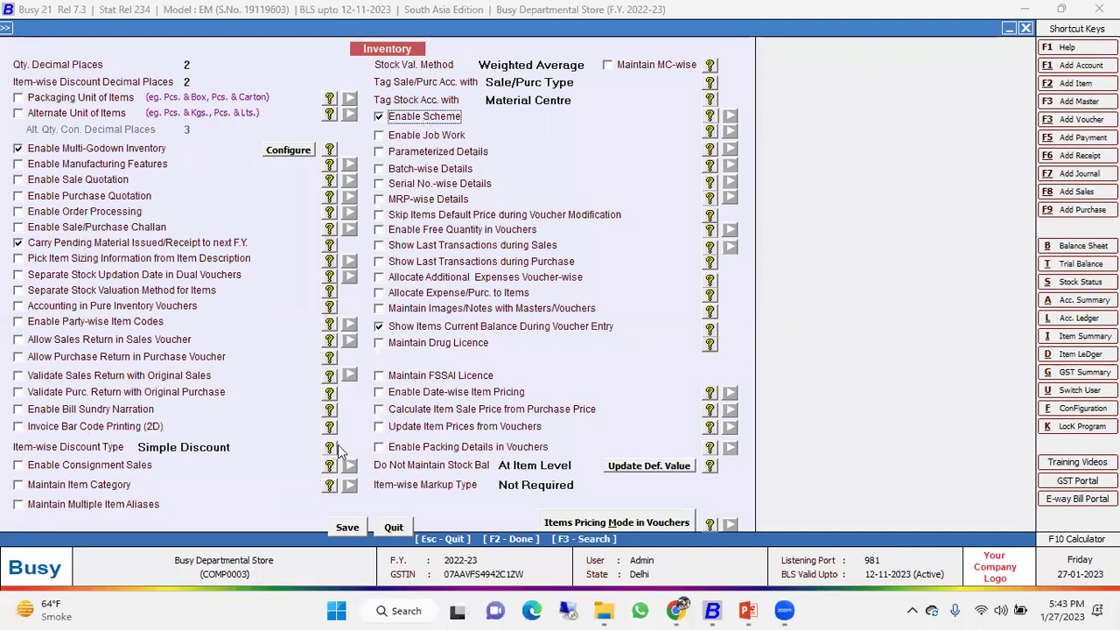
pyautogui.click(425, 199)
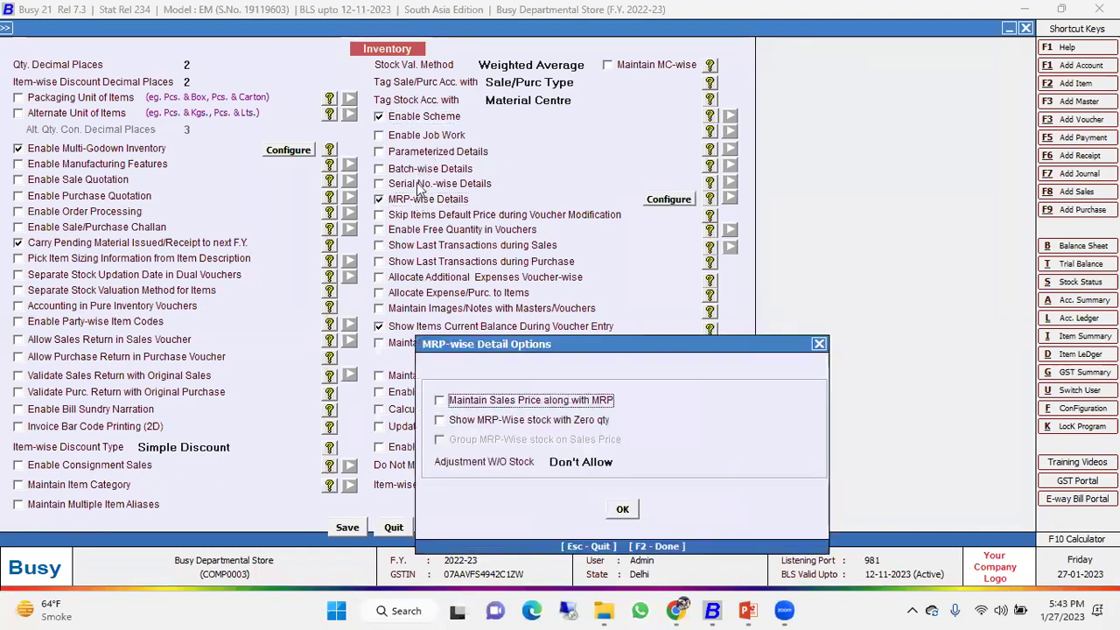
pyautogui.click(816, 347)
pyautogui.click(440, 183)
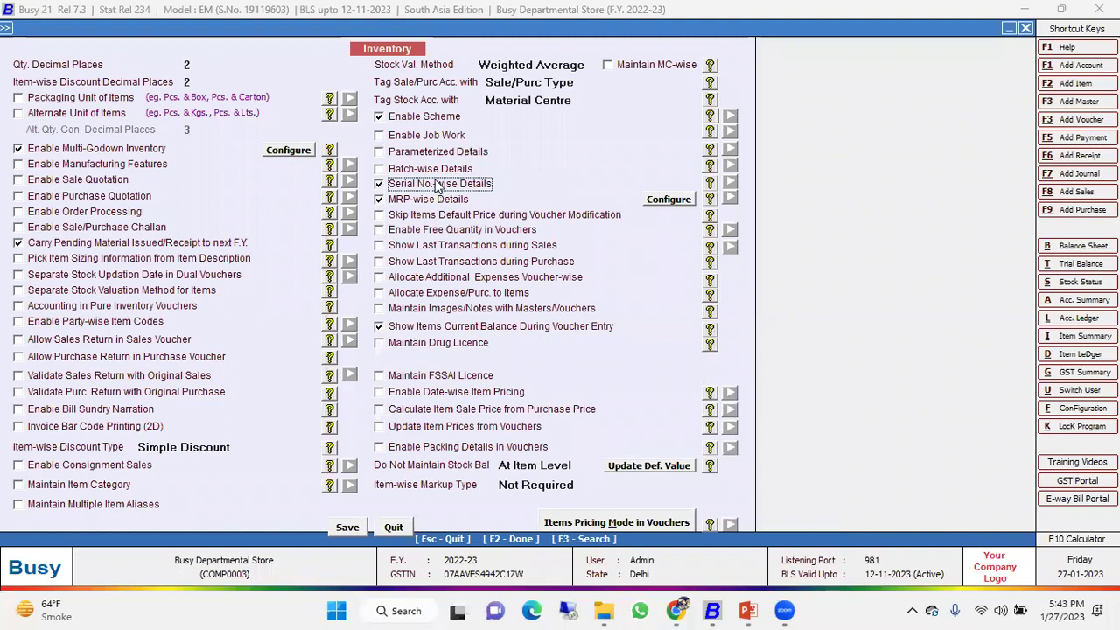
pyautogui.click(745, 199)
pyautogui.click(434, 169)
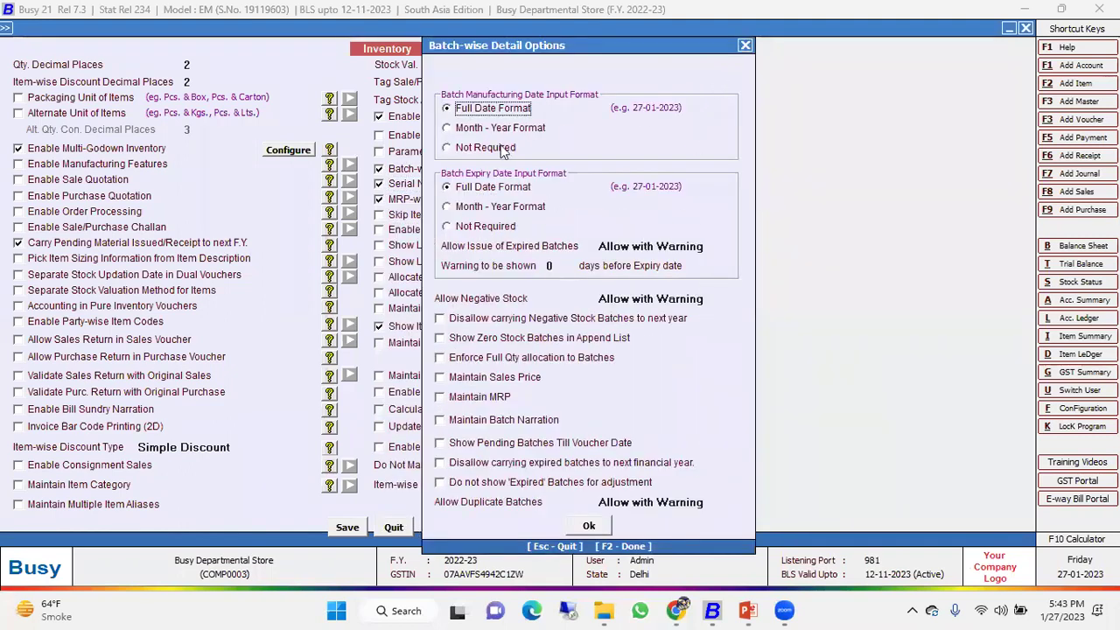
pyautogui.click(745, 44)
pyautogui.click(434, 153)
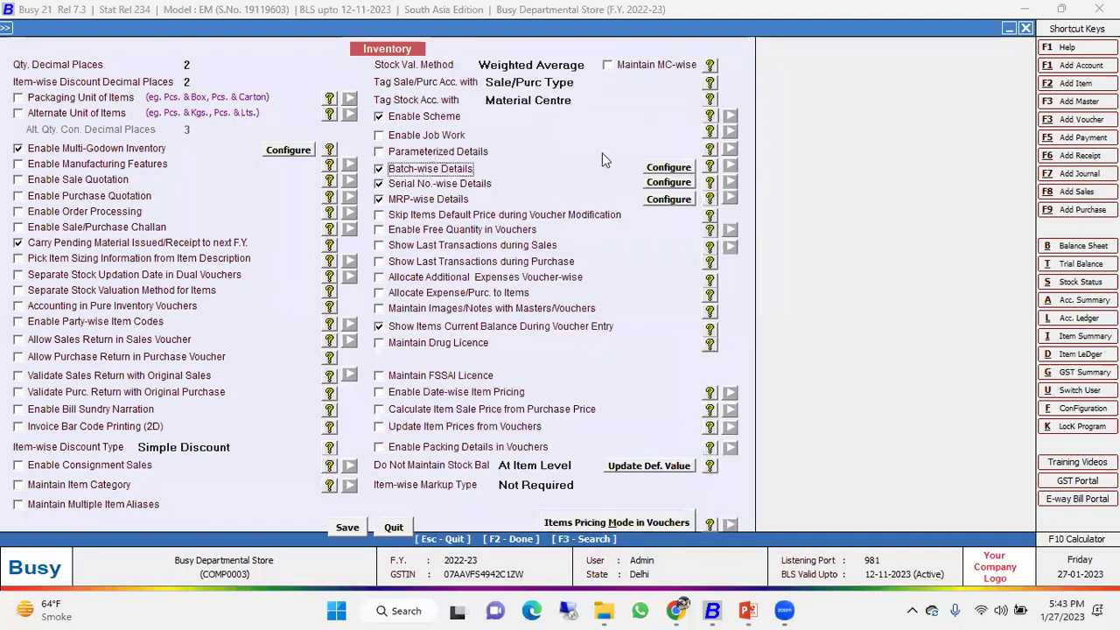
pyautogui.click(497, 525)
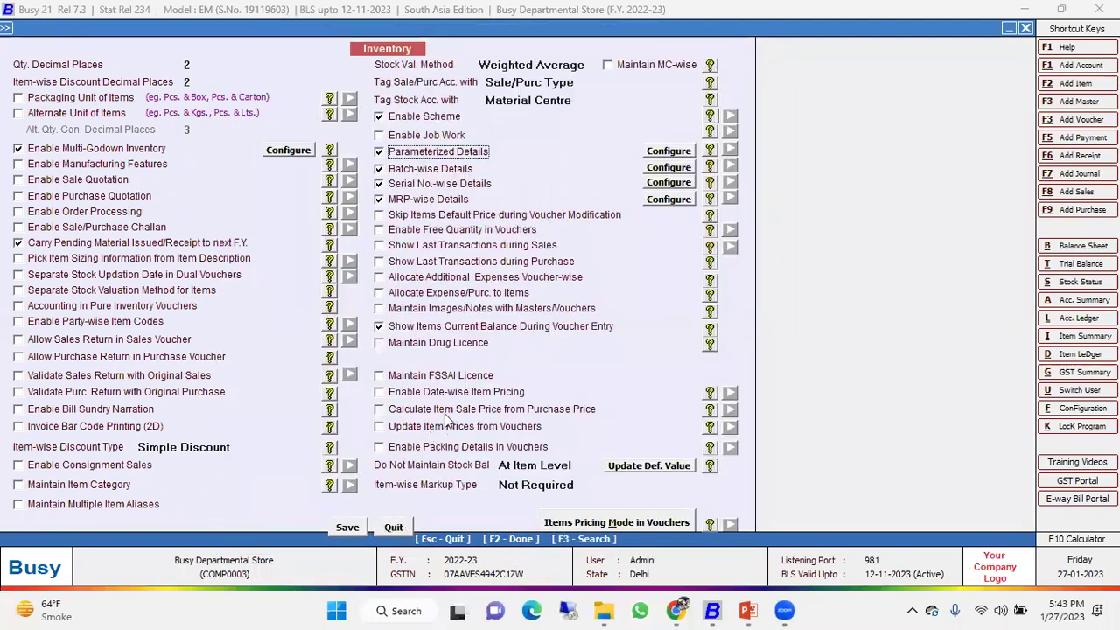
# Leave Items Pricing Mode at Default (Pick from Item Master) and save the Inventory options.
pyautogui.click(587, 524)
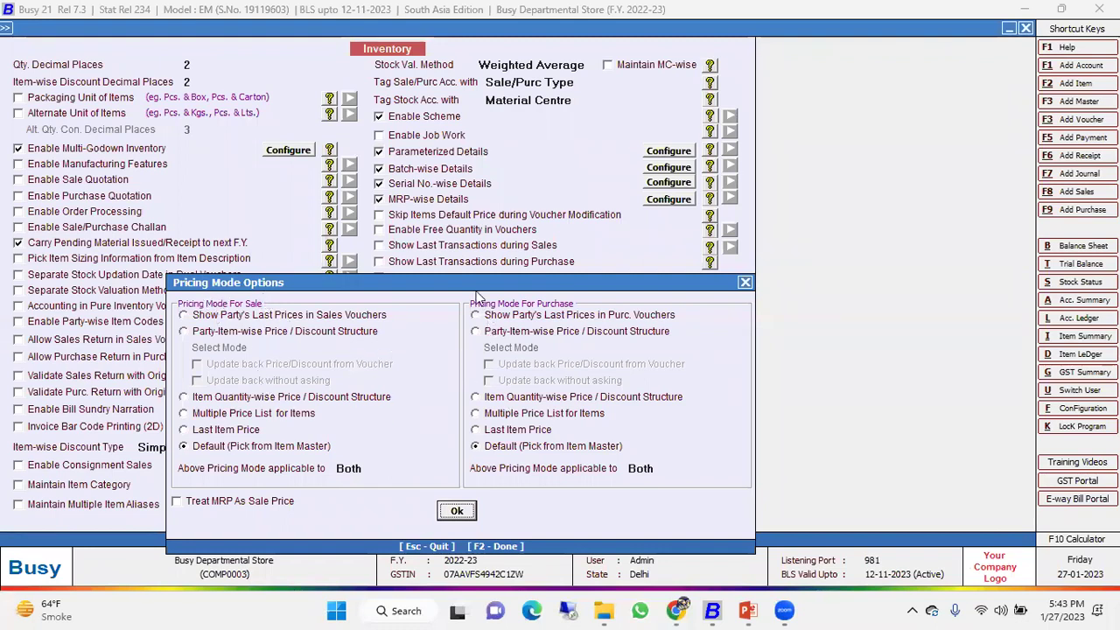
pyautogui.moveTo(477, 289); pyautogui.dragTo(588, 243)
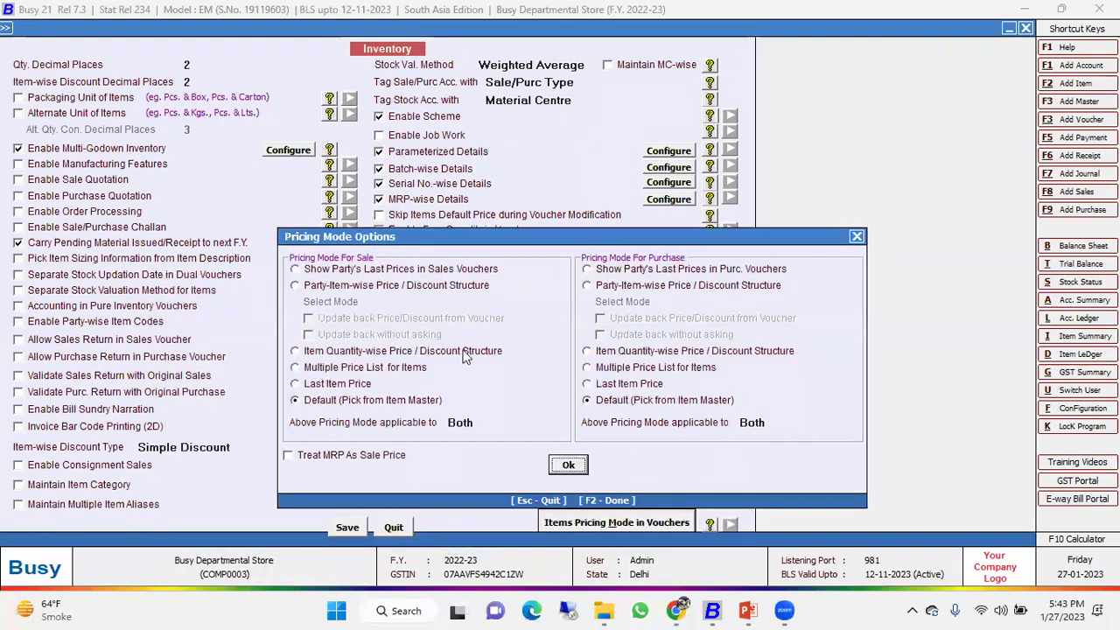
pyautogui.click(857, 237)
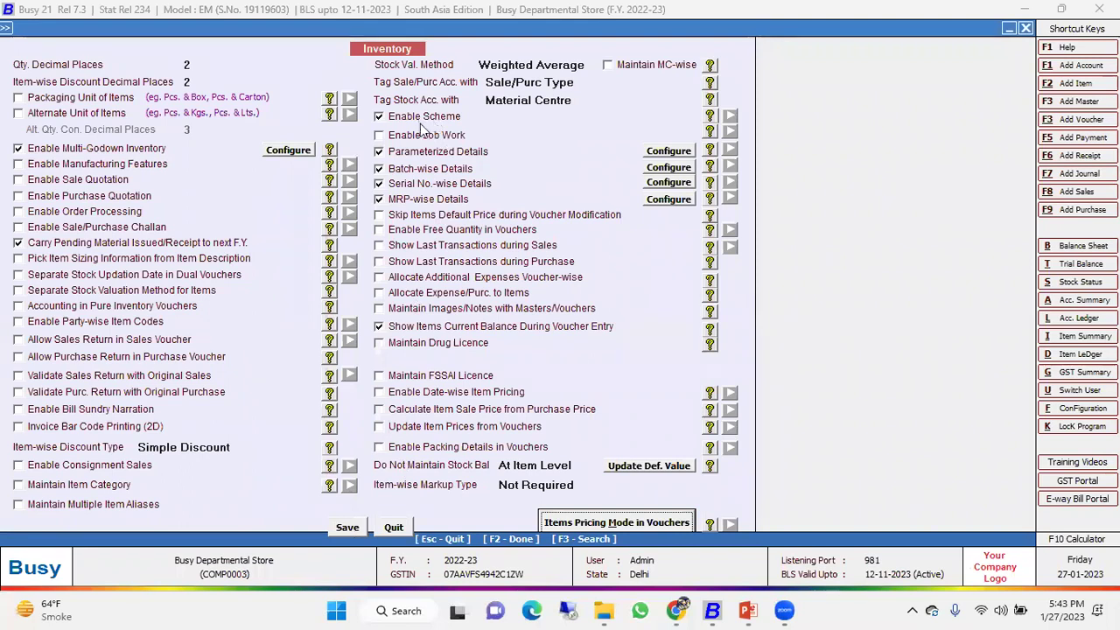
pyautogui.click(346, 527)
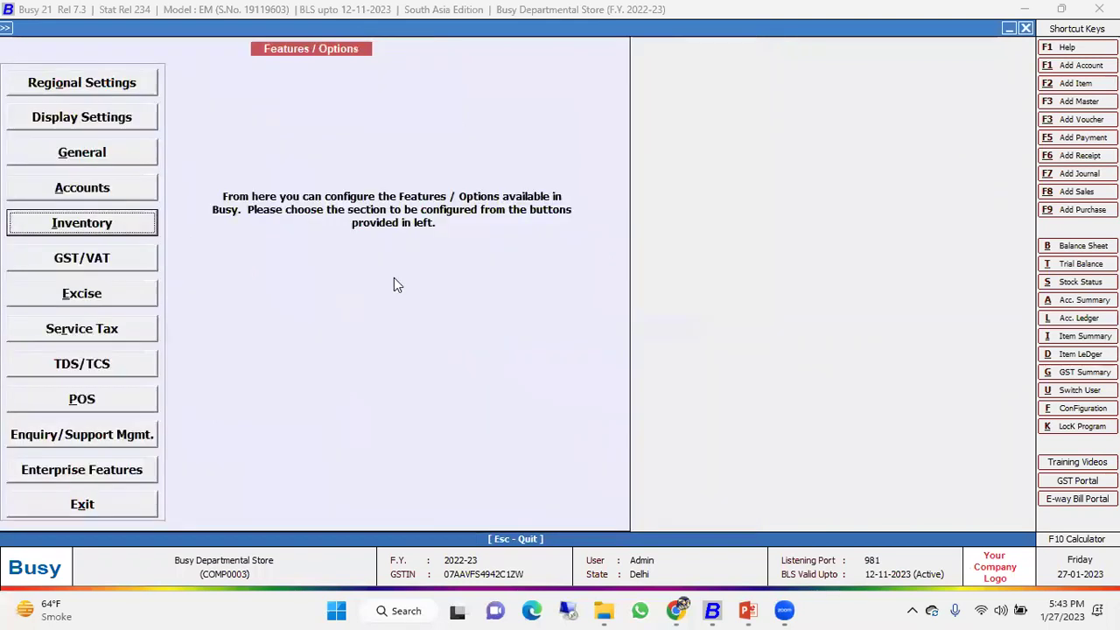
# Search Google for 'departmental store' in the browser.
pyautogui.press('Escape')
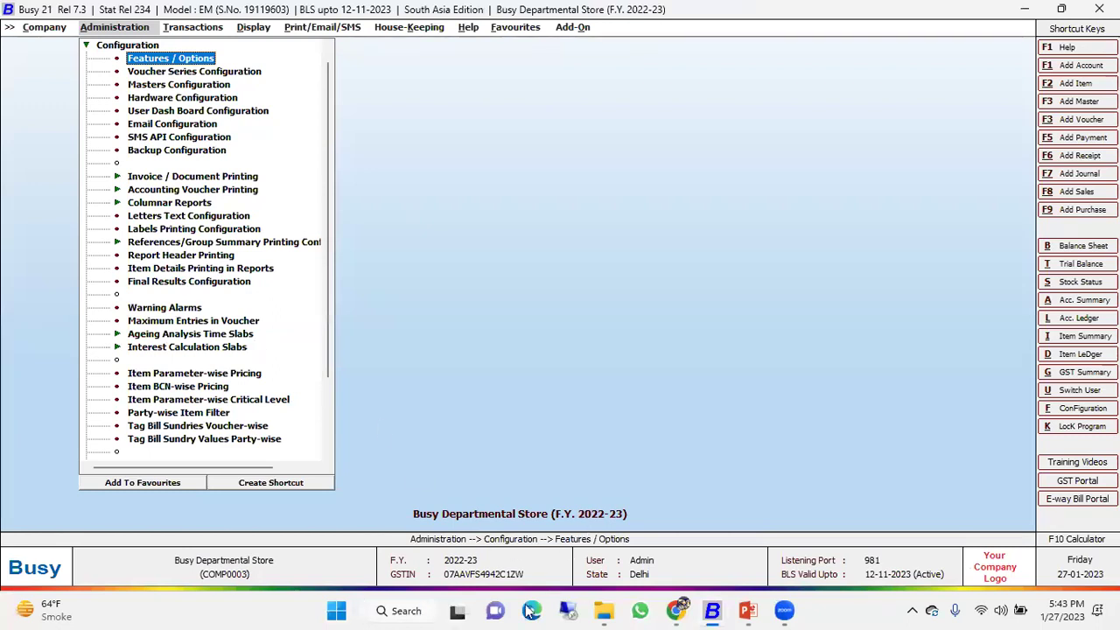
pyautogui.click(680, 607)
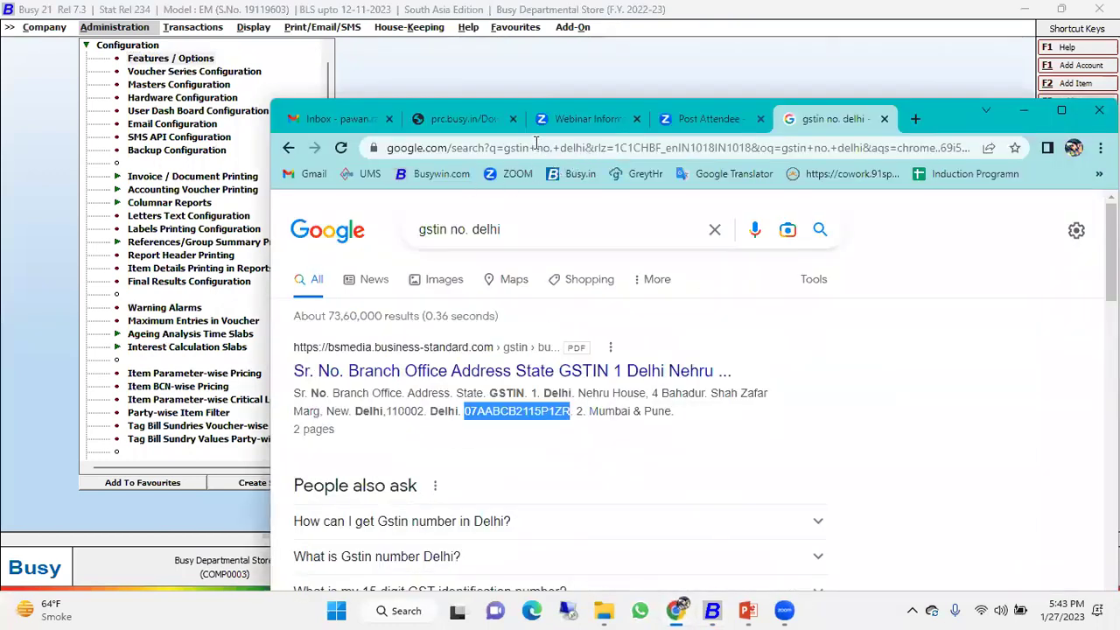
pyautogui.click(537, 144)
pyautogui.write('dep')
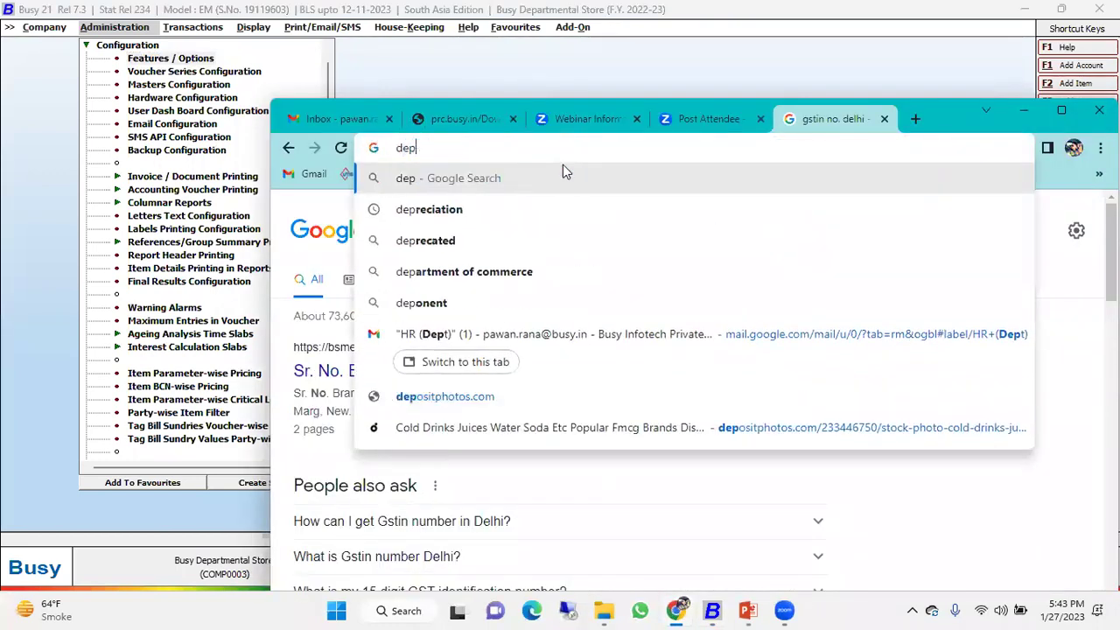
pyautogui.write('artmenta')
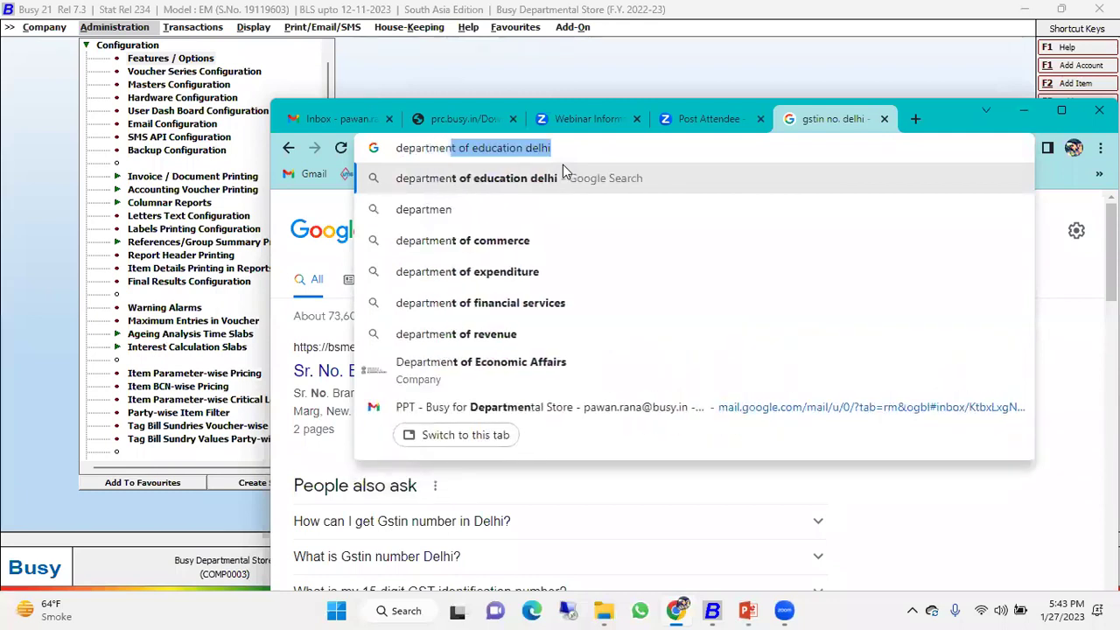
pyautogui.write('tl t')
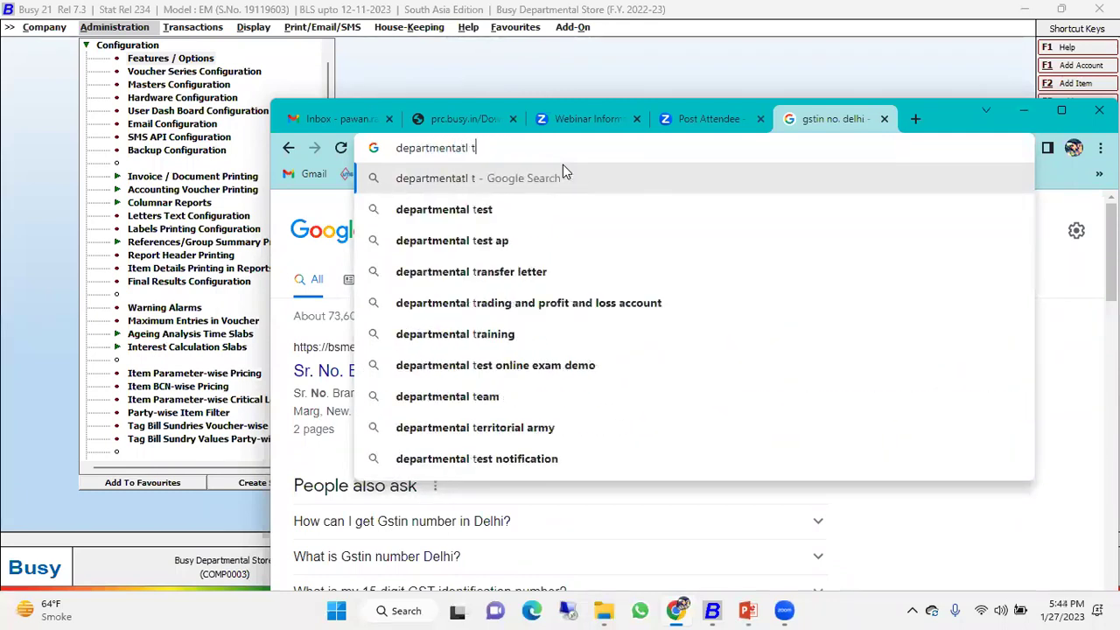
pyautogui.press('BackSpace')
pyautogui.press('BackSpace')
pyautogui.press('BackSpace')
pyautogui.press('BackSpace')
pyautogui.press('BackSpace')
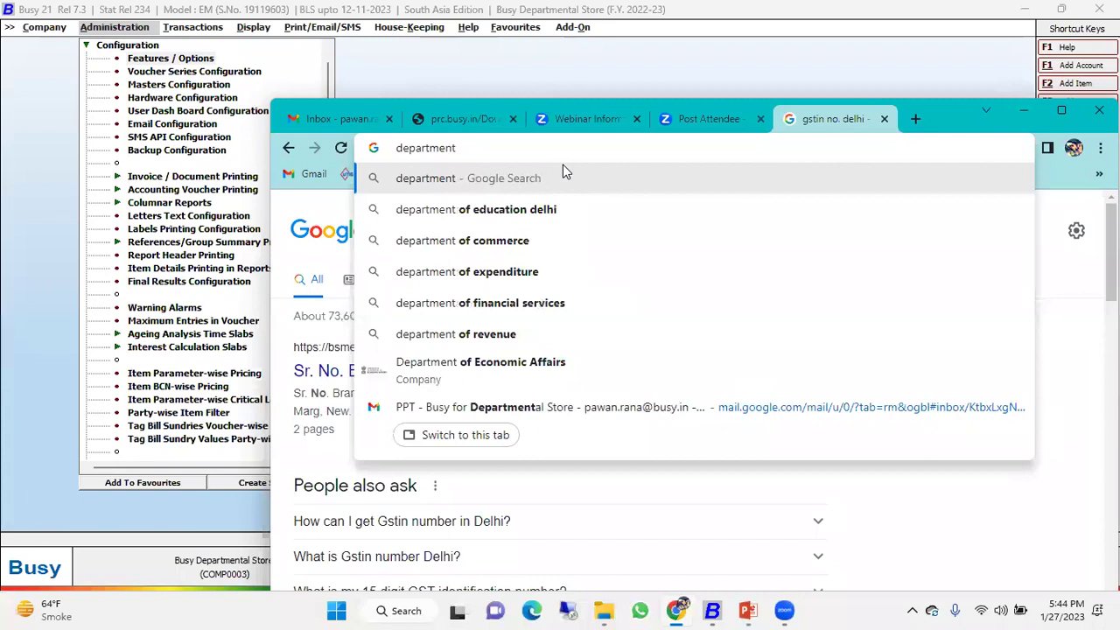
pyautogui.write('al store')
pyautogui.press('Return')
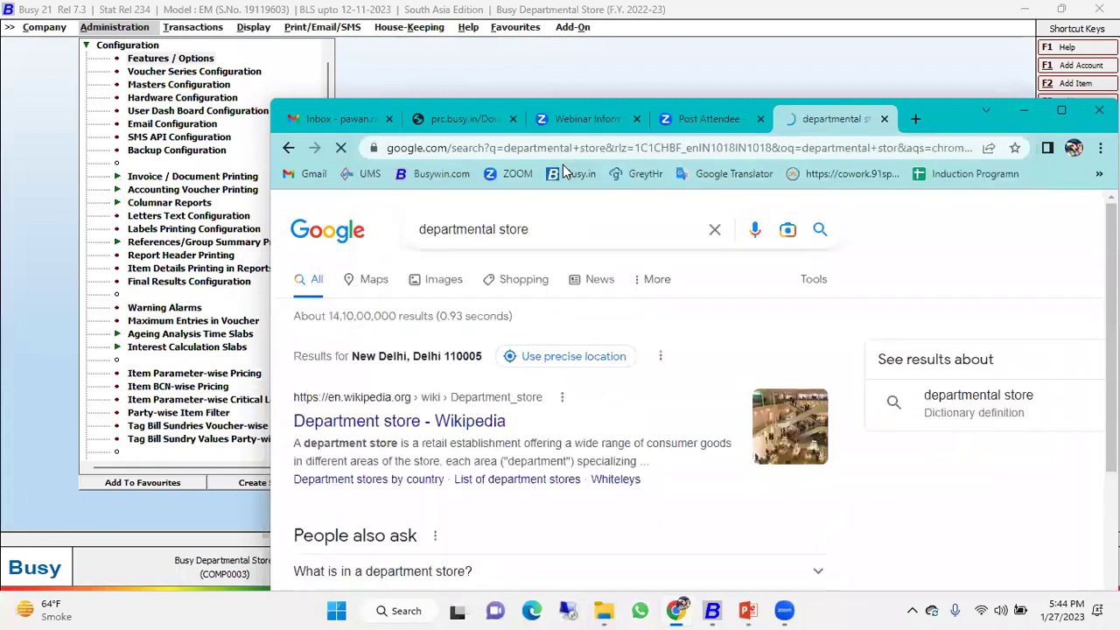
# Browse the image results and preview the Retail Stores in Delhi photo.
pyautogui.click(443, 283)
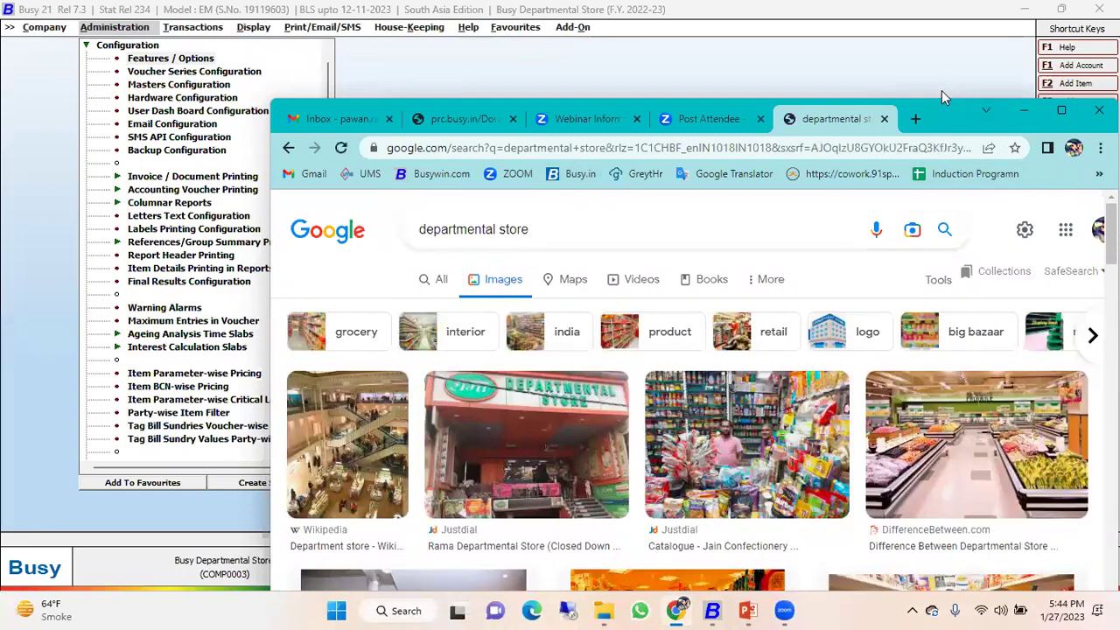
pyautogui.moveTo(953, 112); pyautogui.dragTo(862, 52)
pyautogui.scroll(-2, 803, 362)
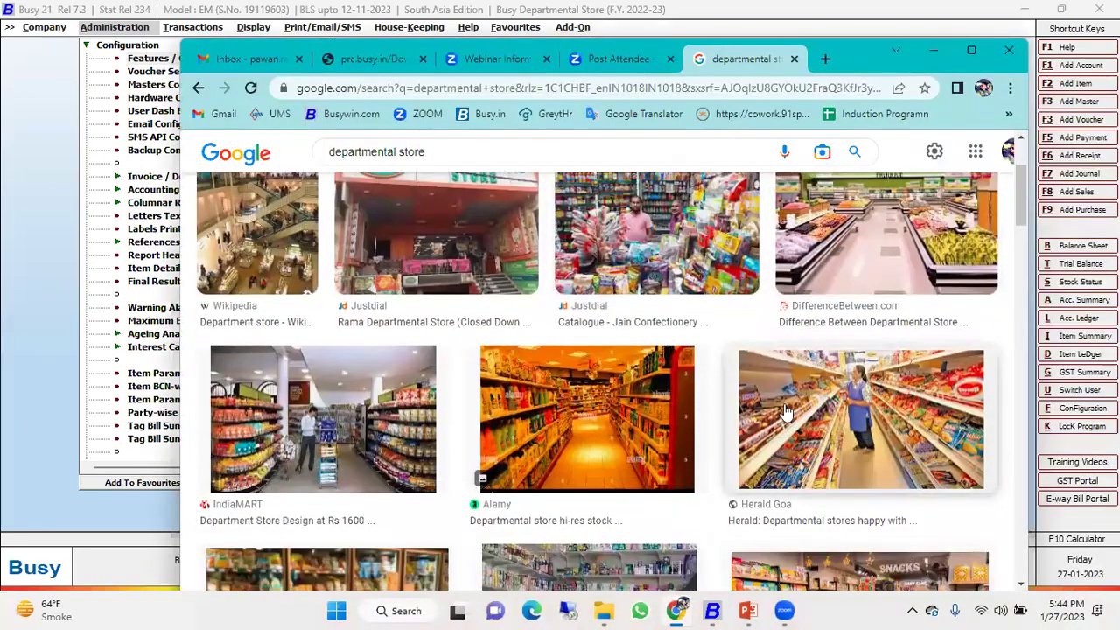
pyautogui.scroll(-1, 788, 410)
pyautogui.scroll(-2, 526, 385)
pyautogui.scroll(-2, 380, 420)
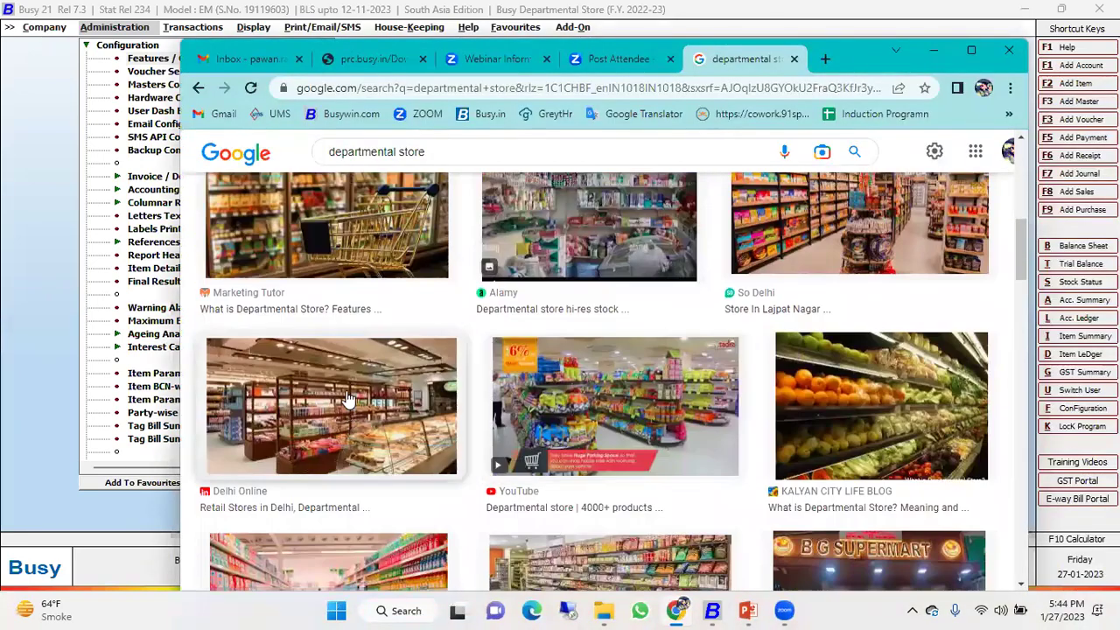
pyautogui.click(348, 400)
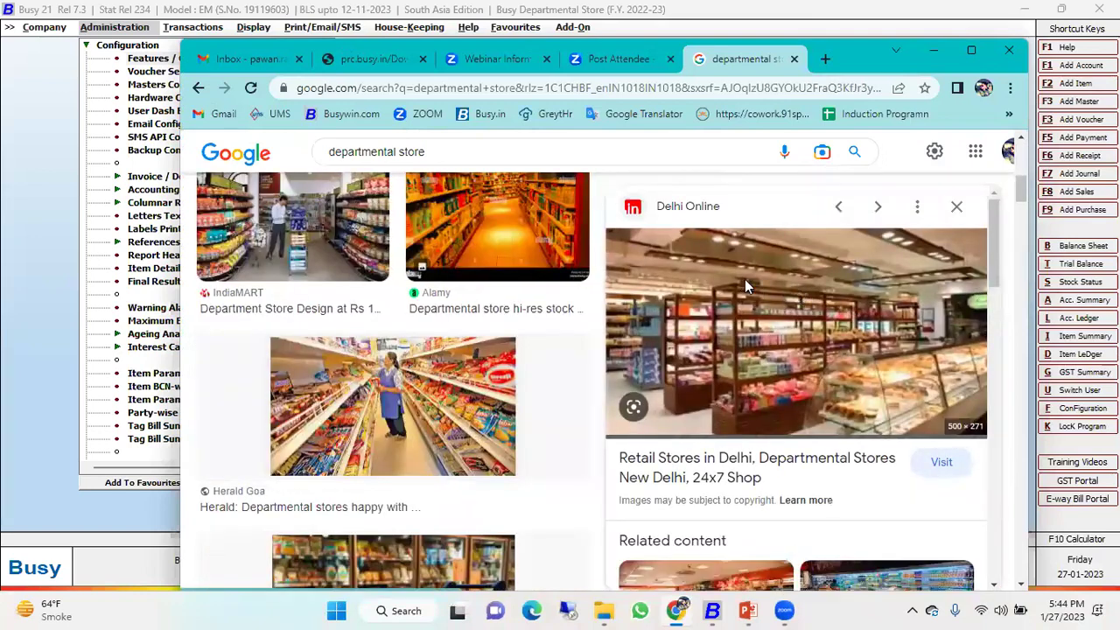
# Save the previewed photo to the Desktop as le-marche JPEG image.
pyautogui.rightClick(745, 280)
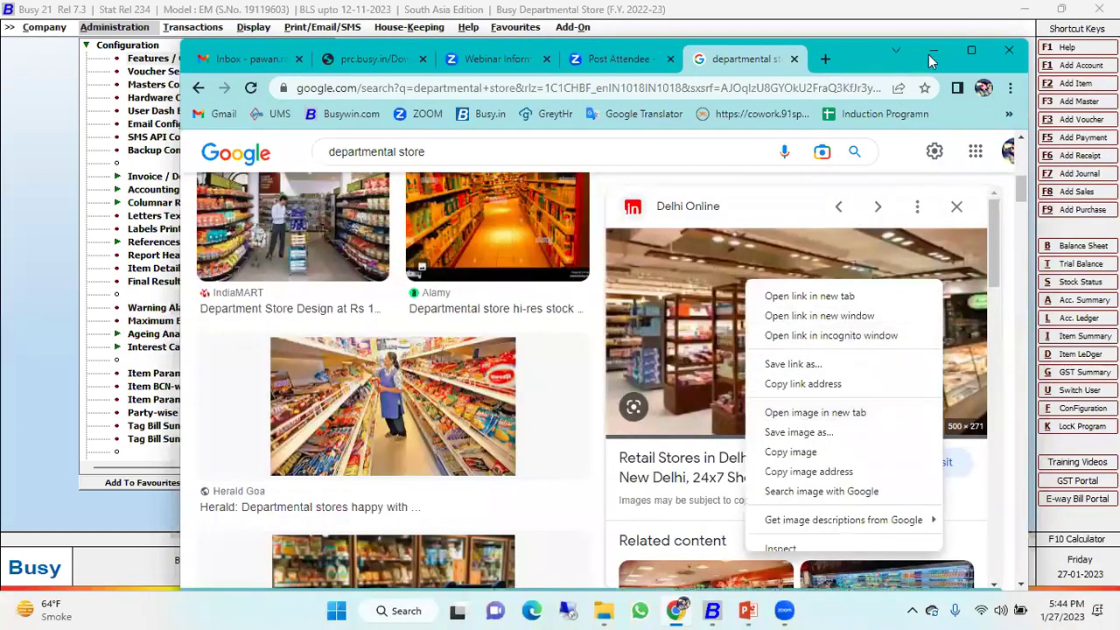
pyautogui.click(971, 50)
pyautogui.click(971, 49)
pyautogui.rightClick(738, 235)
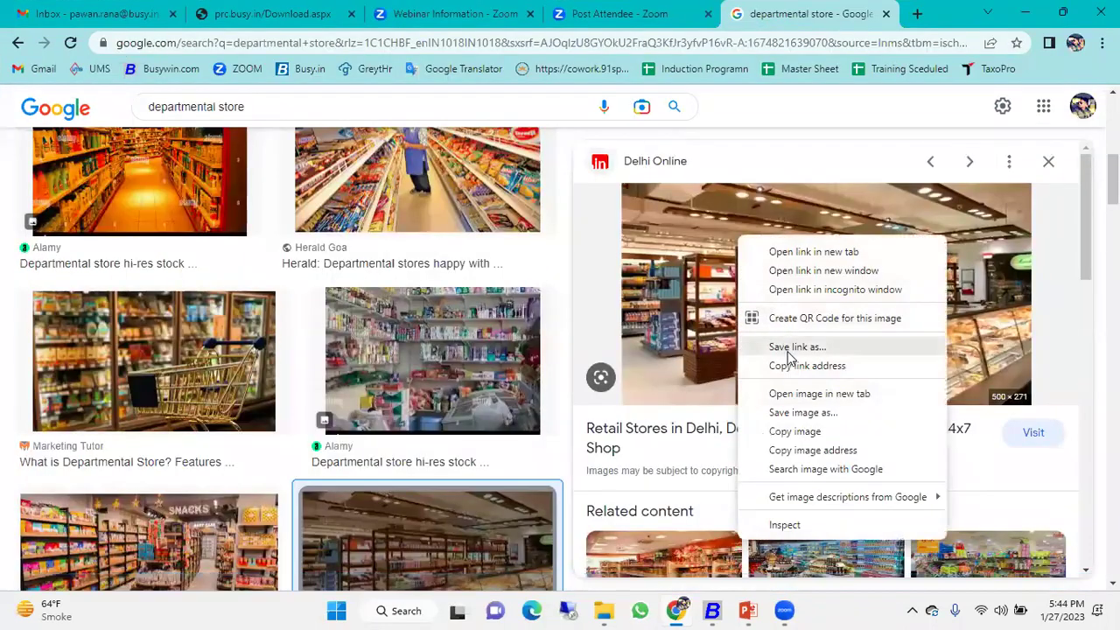
pyautogui.click(803, 412)
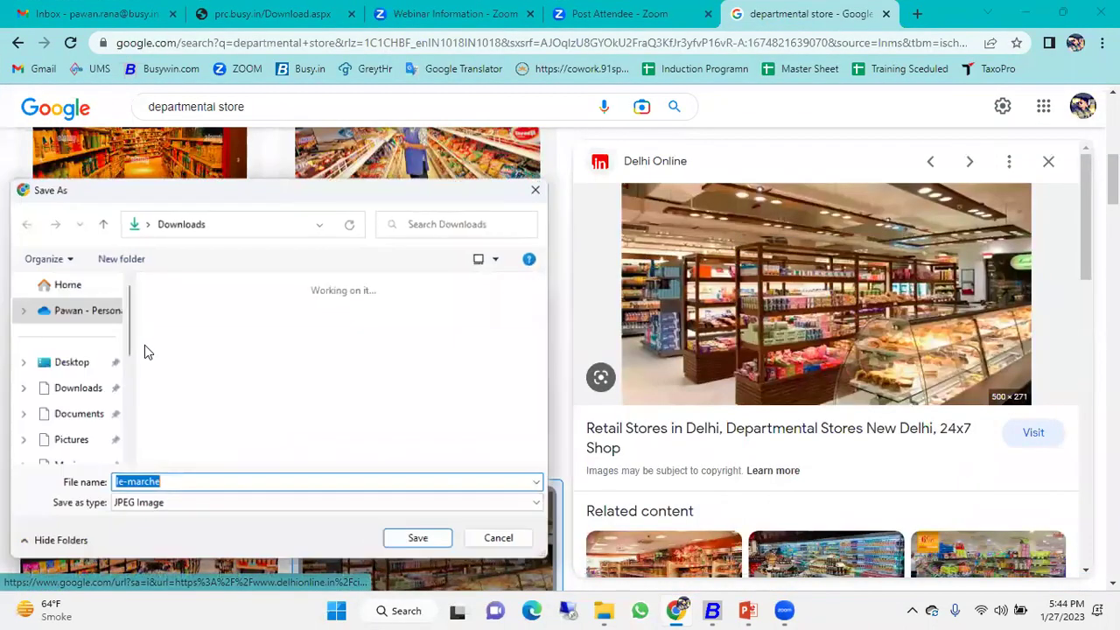
pyautogui.click(82, 342)
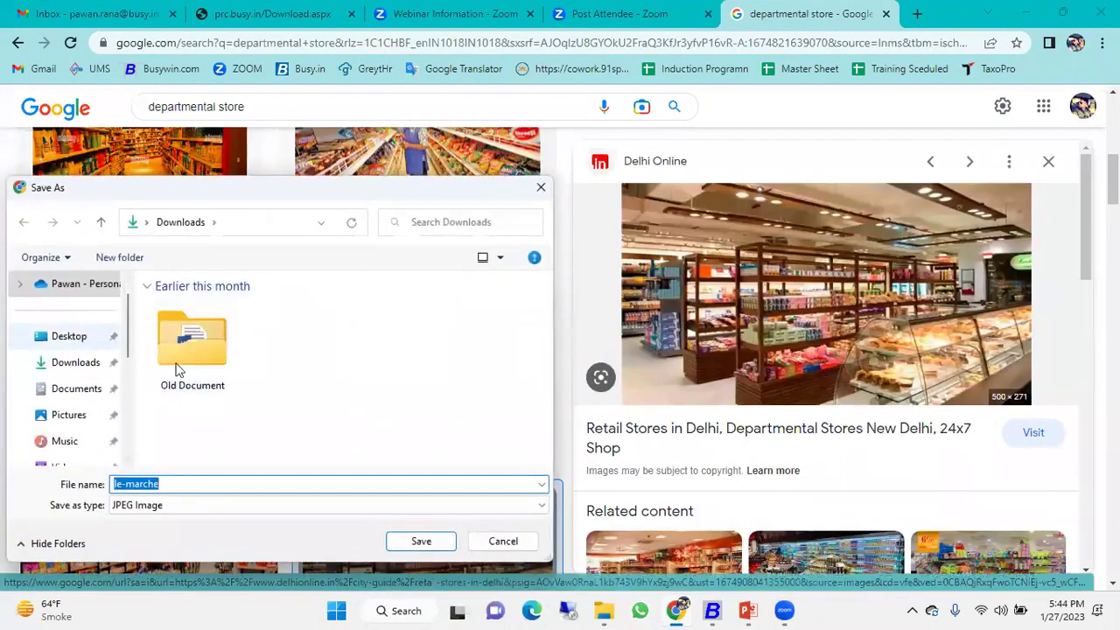
pyautogui.click(421, 542)
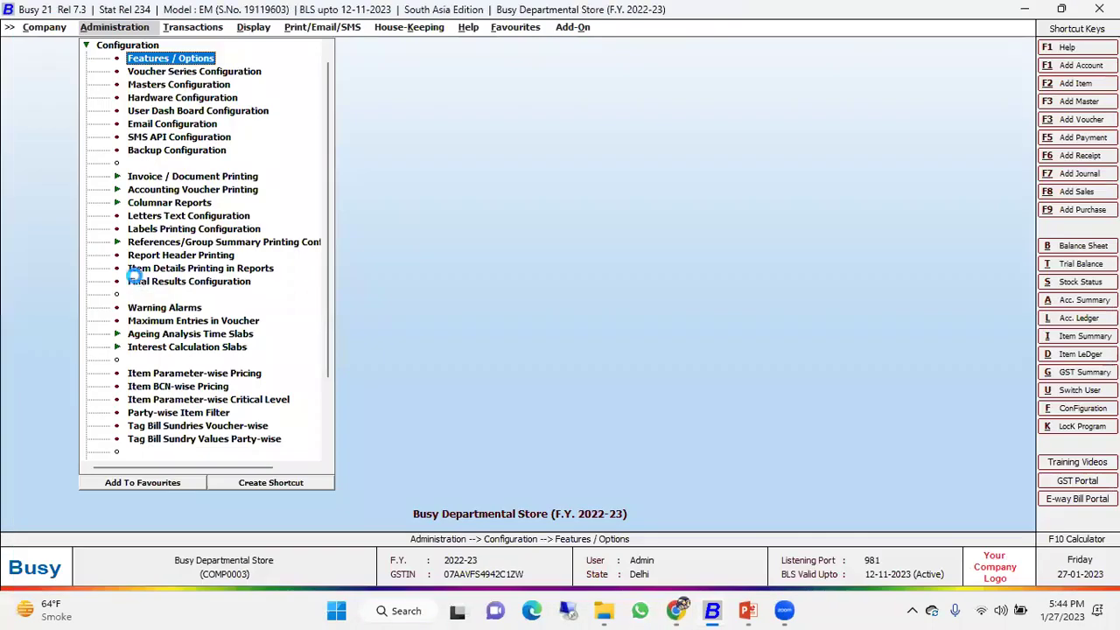
# Set Background Image to Y in Display Settings using le-marche as the image, and save.
pyautogui.press('Return')
pyautogui.press('Down')
pyautogui.press('Down')
pyautogui.press('Up')
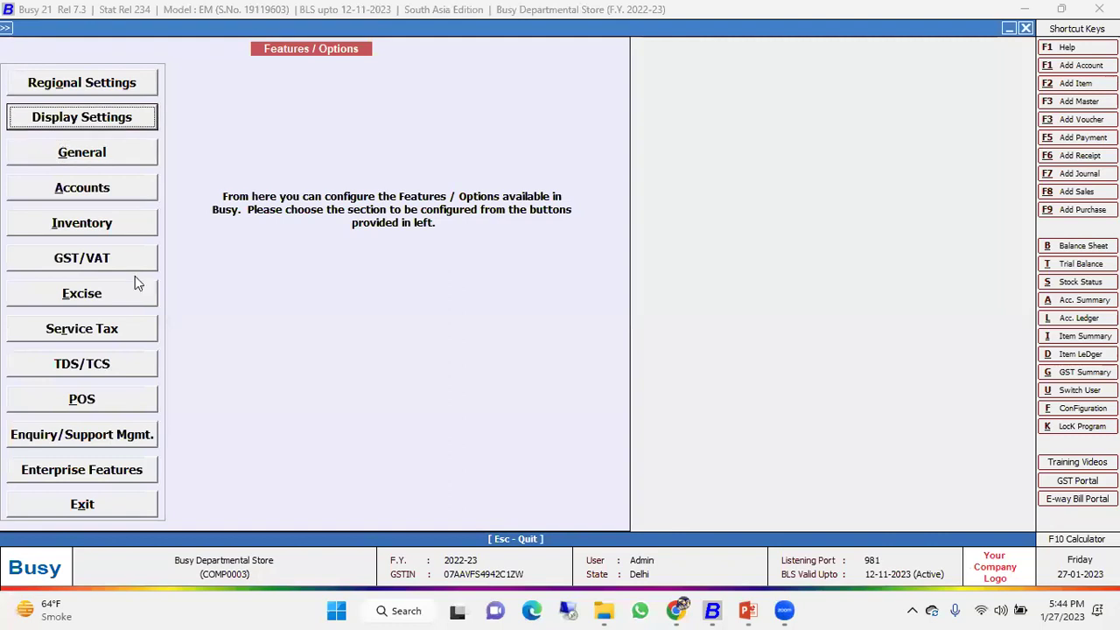
pyautogui.press('Return')
pyautogui.write('Y')
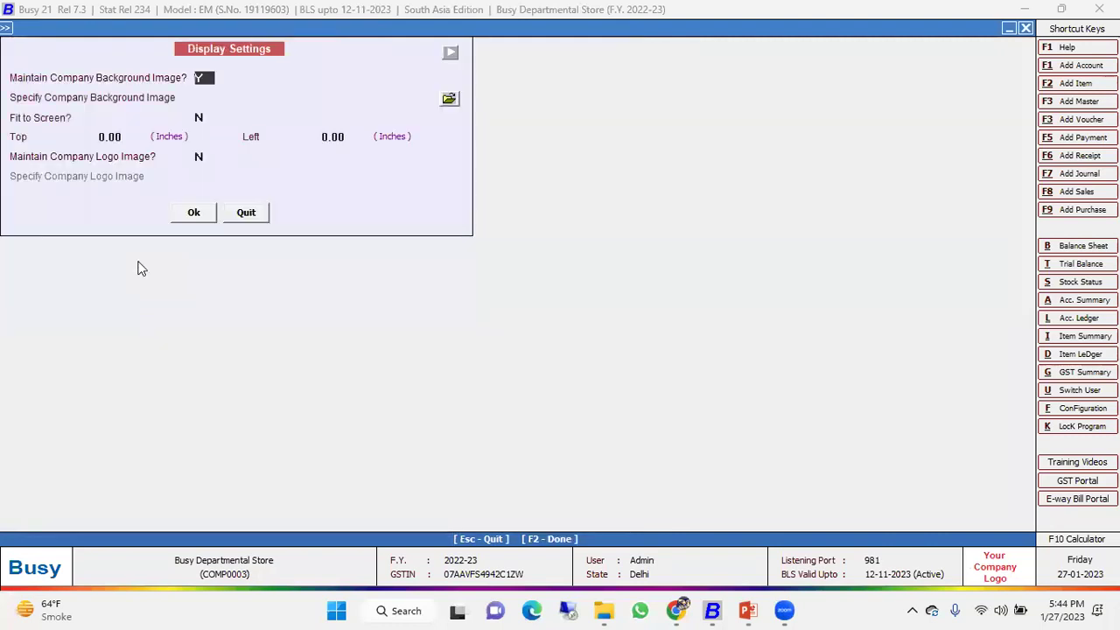
pyautogui.press('Return')
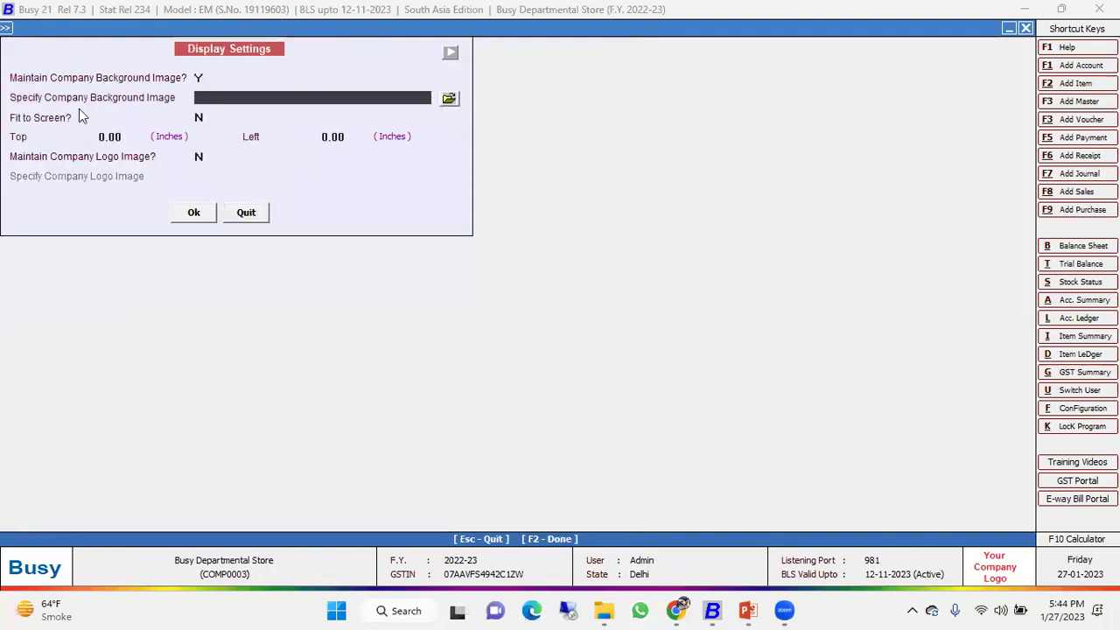
pyautogui.click(449, 101)
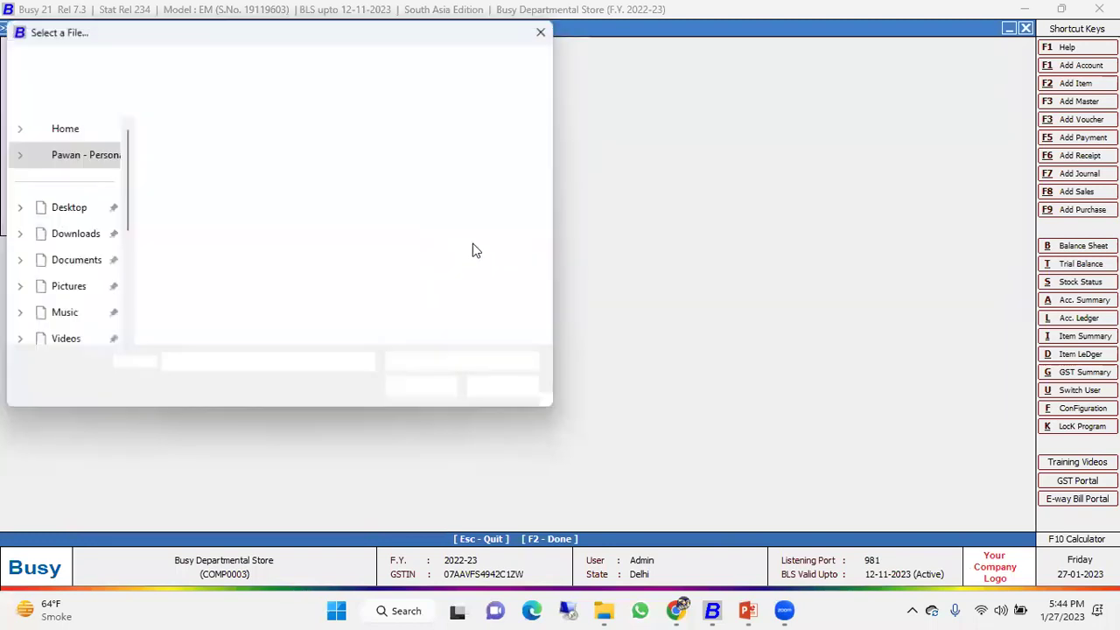
pyautogui.click(253, 251)
pyautogui.doubleClick(254, 252)
pyautogui.click(196, 120)
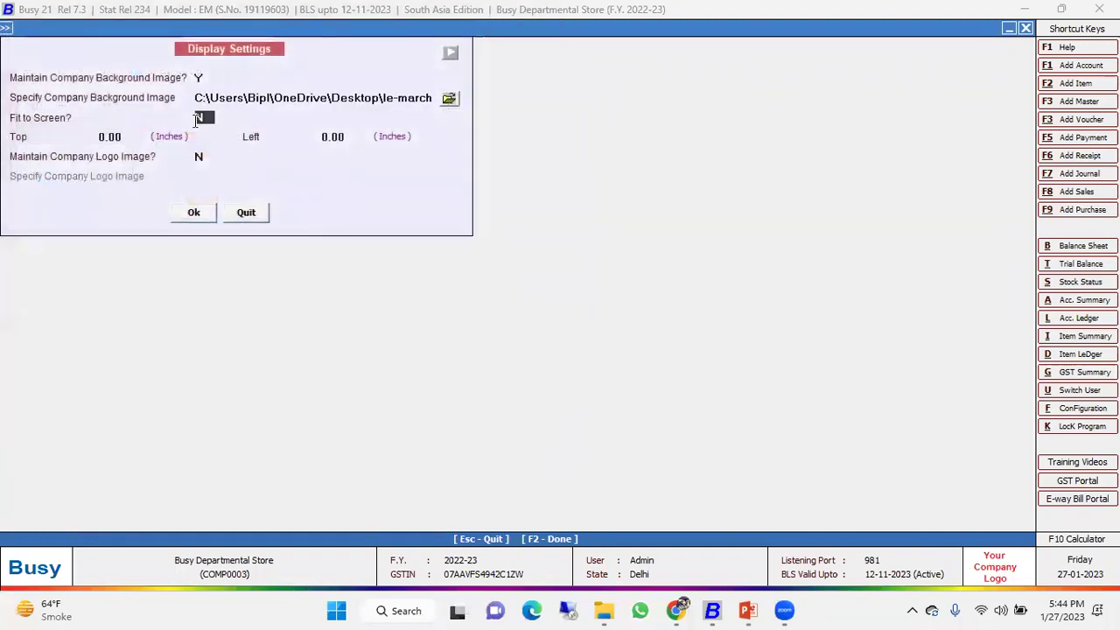
pyautogui.press('Return')
pyautogui.press('F2')
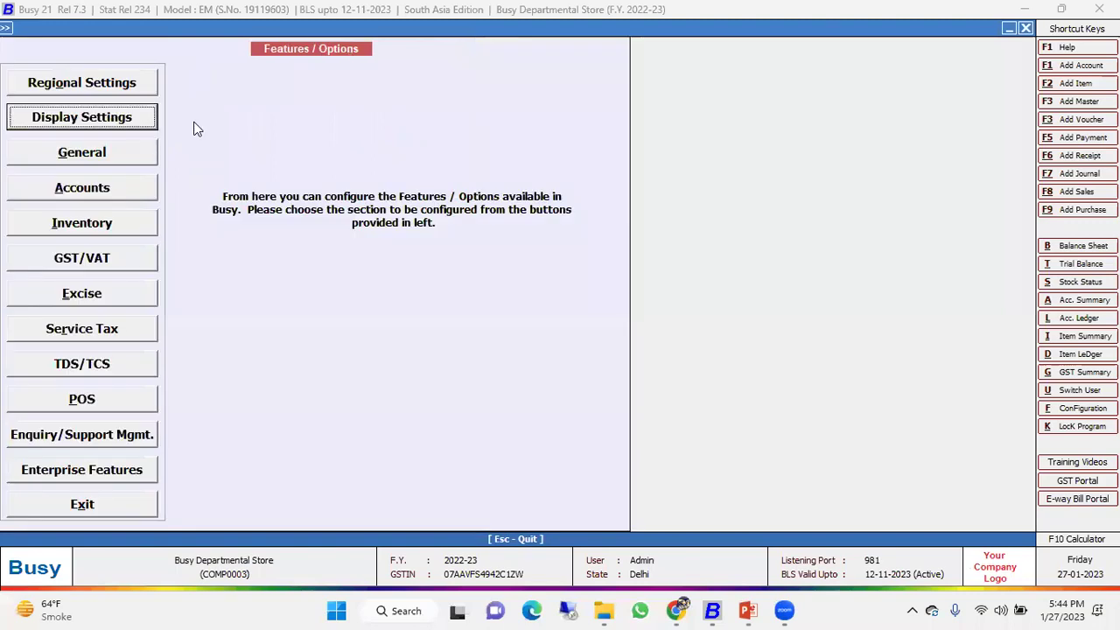
pyautogui.press('Escape')
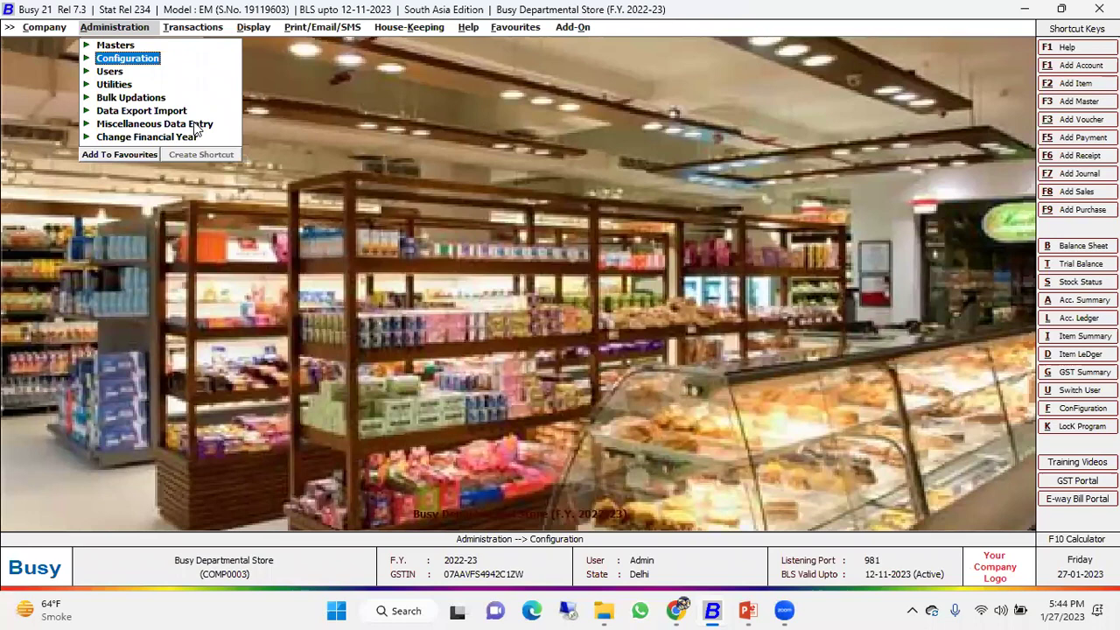
# Close the current company and bring up the list of companies to open.
pyautogui.press('Left')
pyautogui.press('Return')
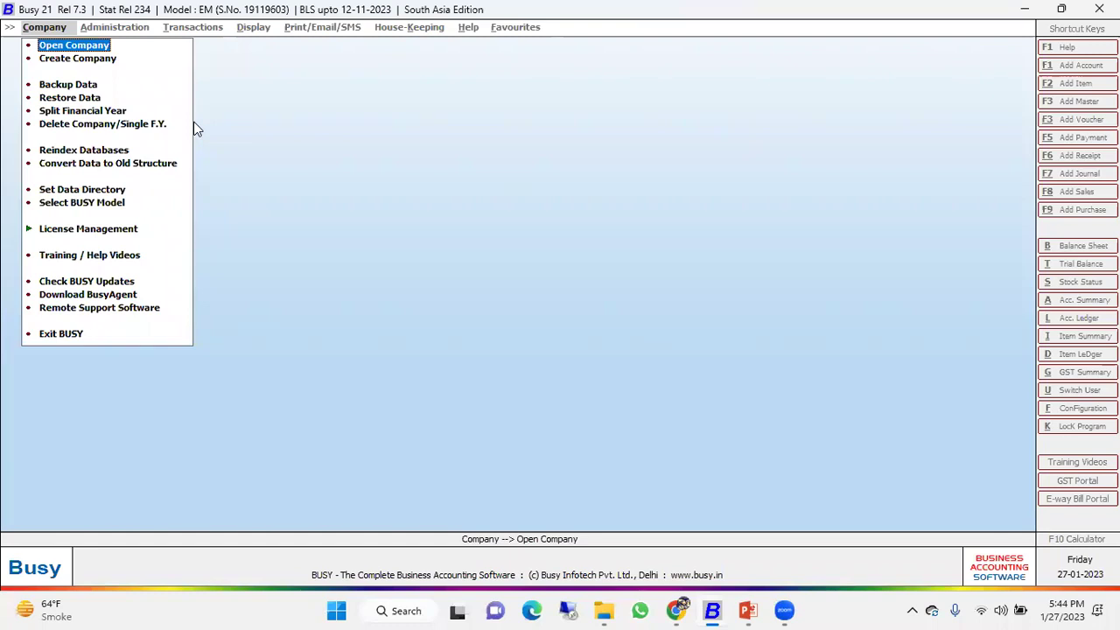
pyautogui.press('Return')
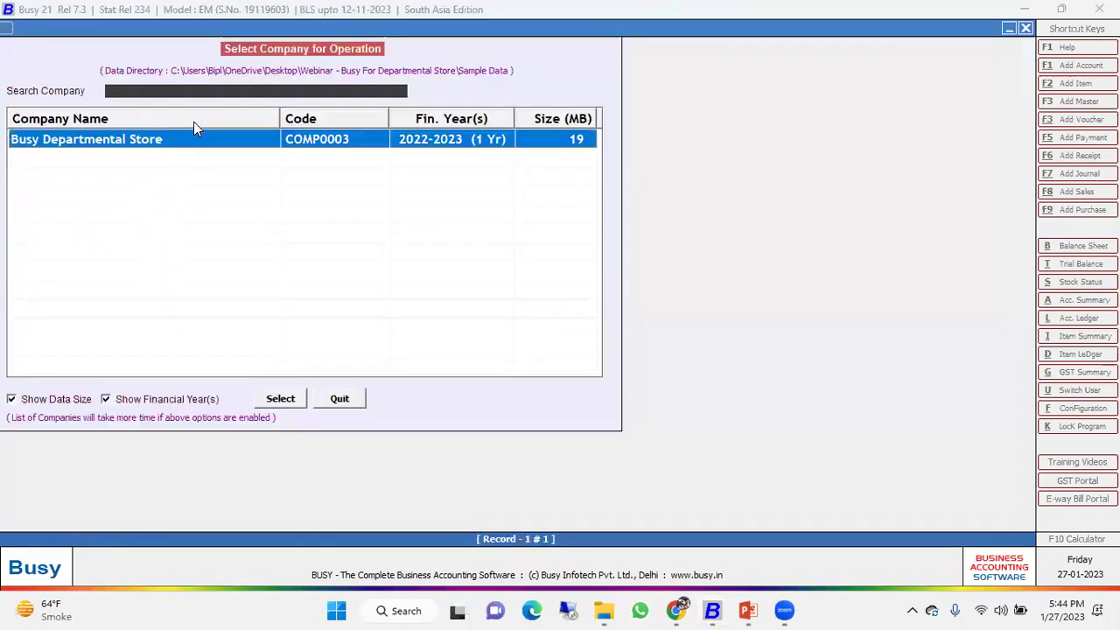
# Open Busy Departmental Store, log in, and add a new sales voucher.
pyautogui.press('Return')
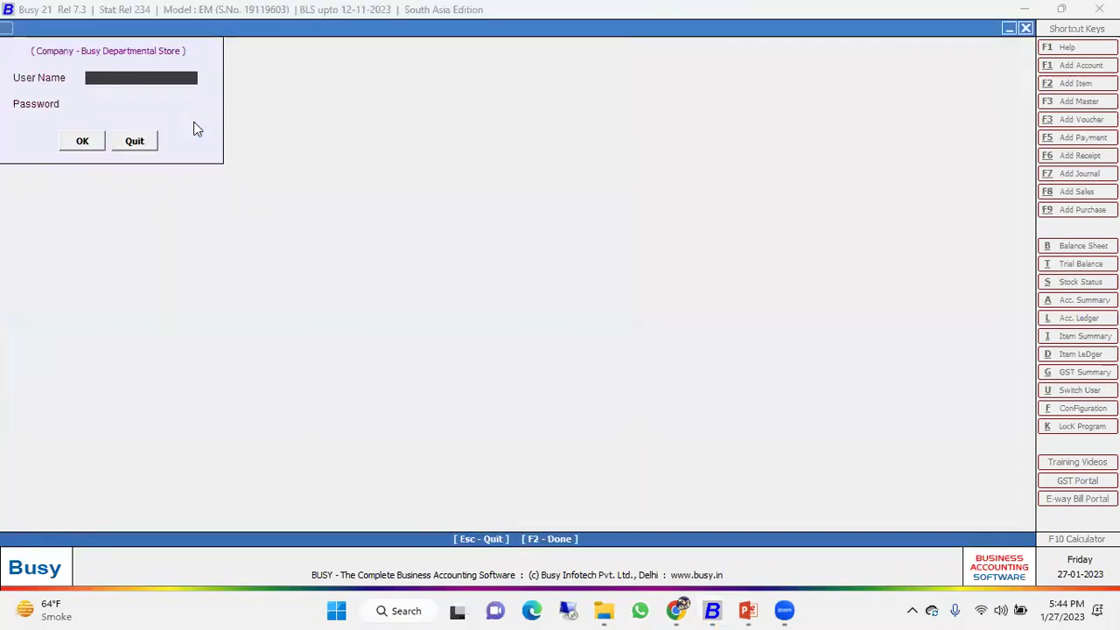
pyautogui.press('Return')
pyautogui.press('Return')
pyautogui.press('Return')
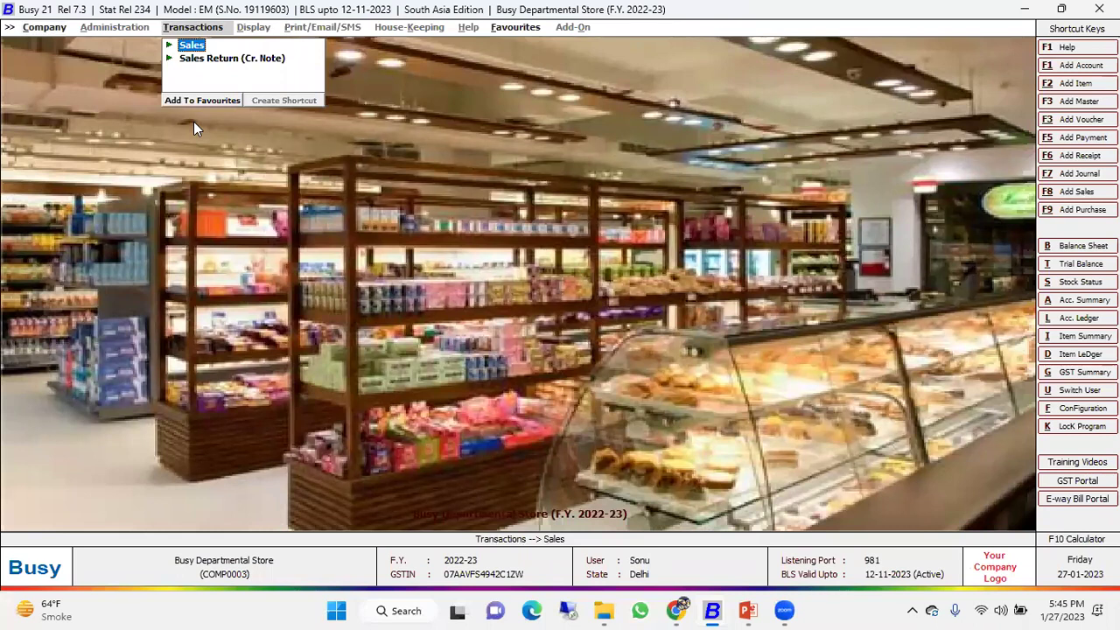
pyautogui.press('Return')
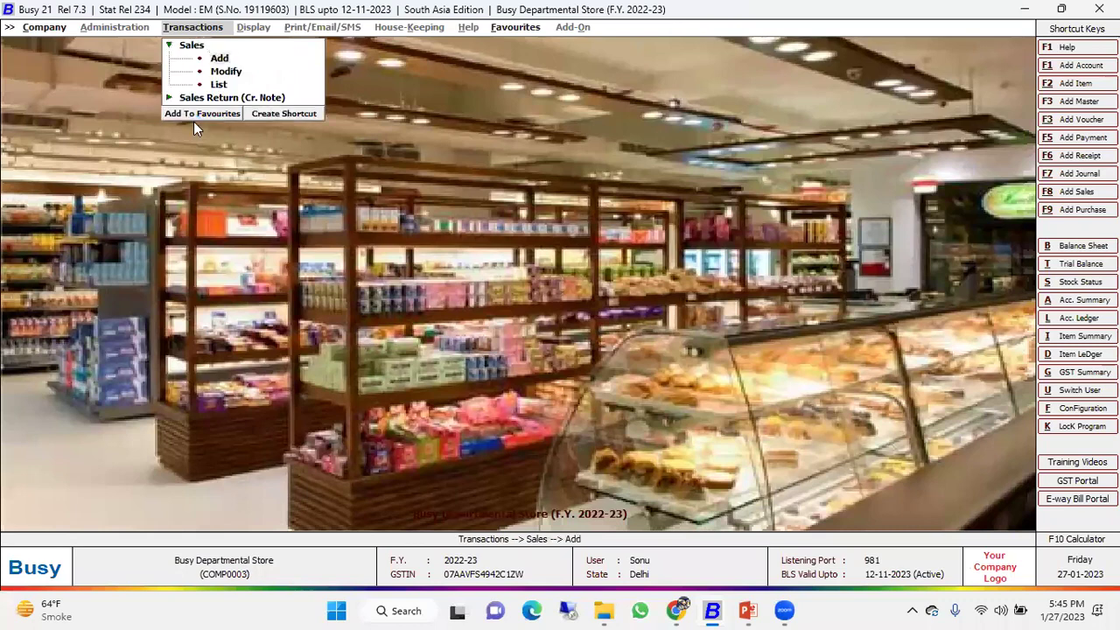
pyautogui.press('Return')
pyautogui.press('Return')
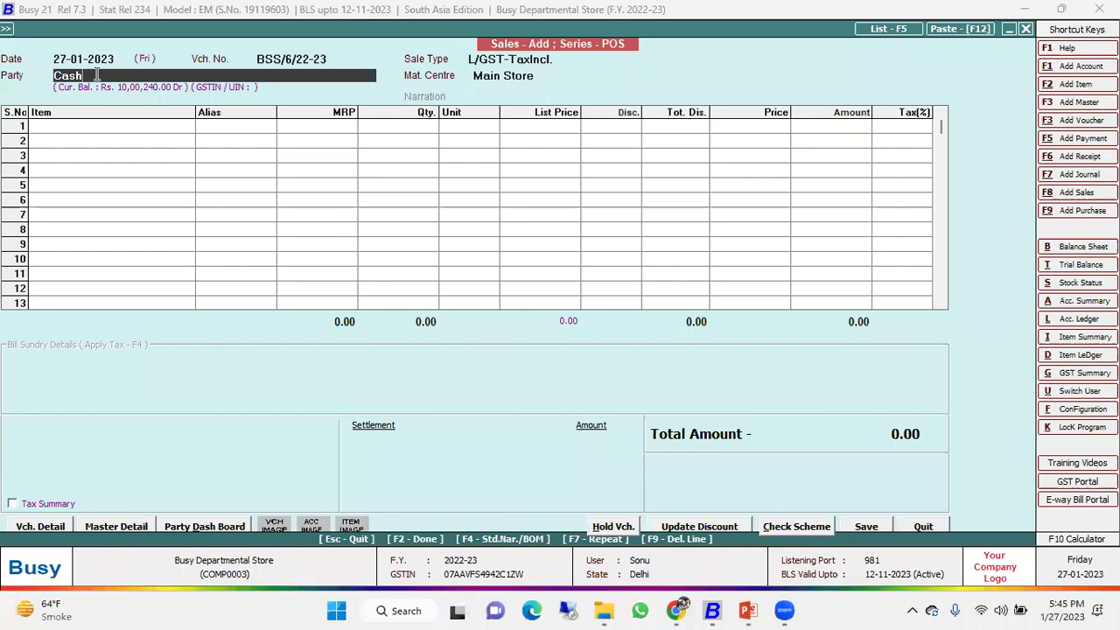
# Keep Cash as party with GST as per party master and enter the customer's mobile number.
pyautogui.press('Return')
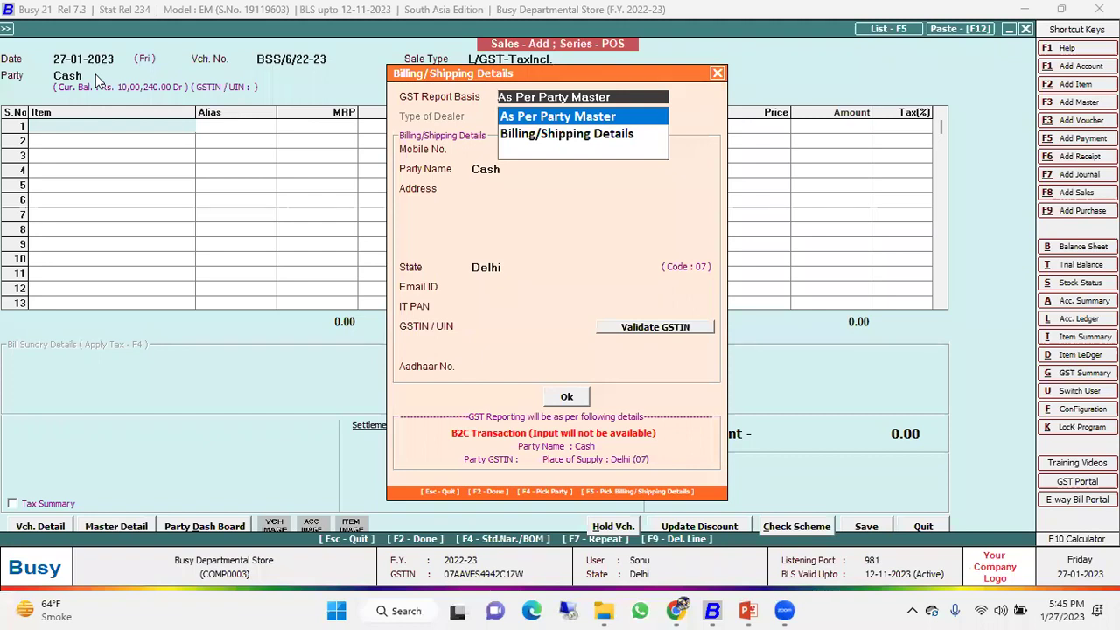
pyautogui.press('Return')
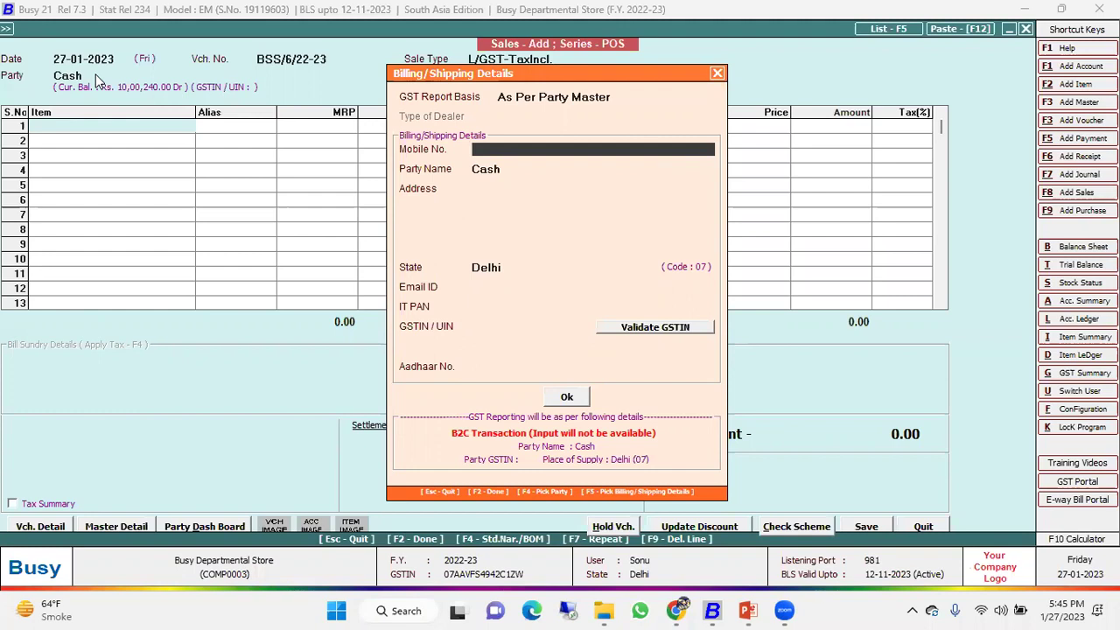
pyautogui.press('Return')
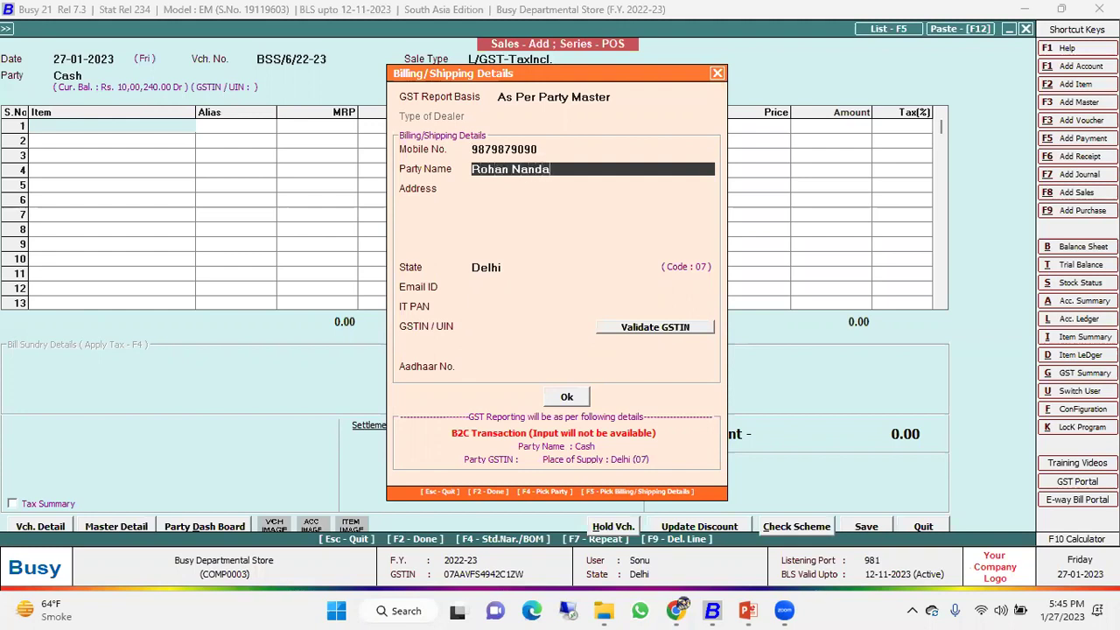
# Enter the customer's name and address, then confirm the billing details.
pyautogui.press('Return')
pyautogui.write('A32')
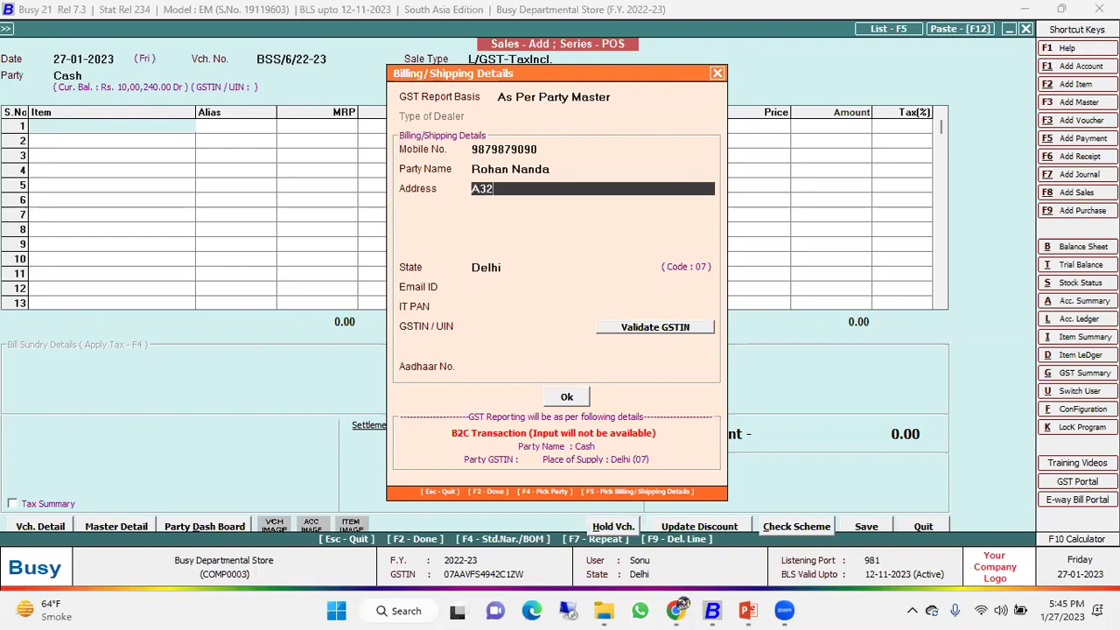
pyautogui.press('Return')
pyautogui.press('Return')
pyautogui.press('Return')
pyautogui.press('Return')
pyautogui.press('Return')
pyautogui.press('Return')
pyautogui.press('Up')
pyautogui.press('Up')
pyautogui.press('Up')
pyautogui.press('Up')
pyautogui.press('Up')
pyautogui.press('Up')
pyautogui.press('Up')
pyautogui.press('Up')
pyautogui.press('Down')
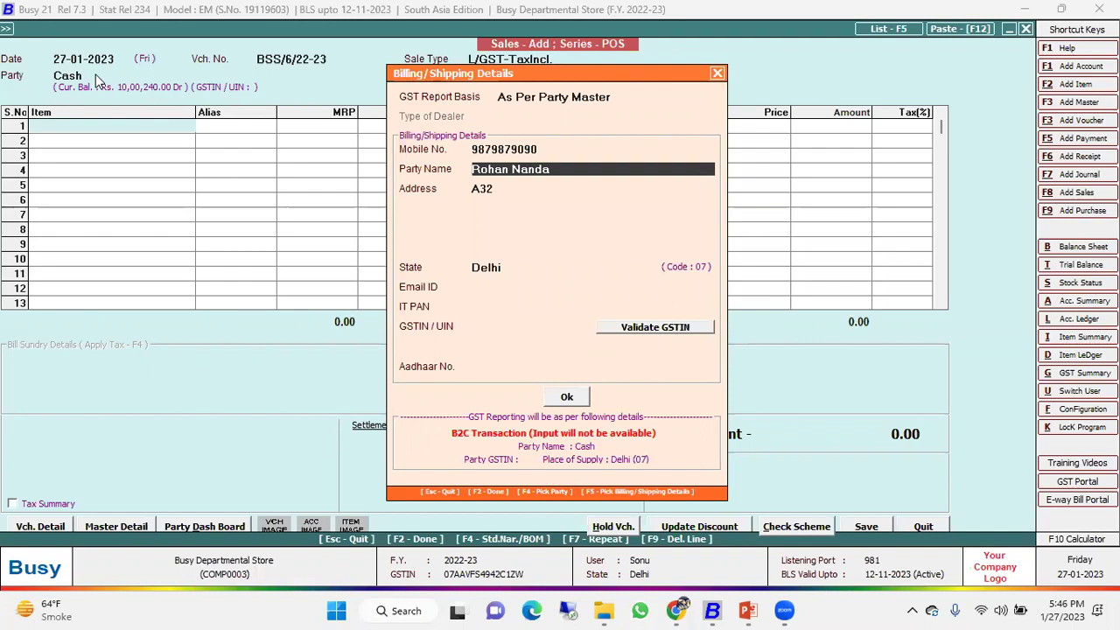
pyautogui.press('Return')
pyautogui.press('Return')
pyautogui.press('Return')
pyautogui.press('Return')
pyautogui.press('Return')
pyautogui.press('Return')
pyautogui.press('Return')
pyautogui.press('Return')
pyautogui.press('Return')
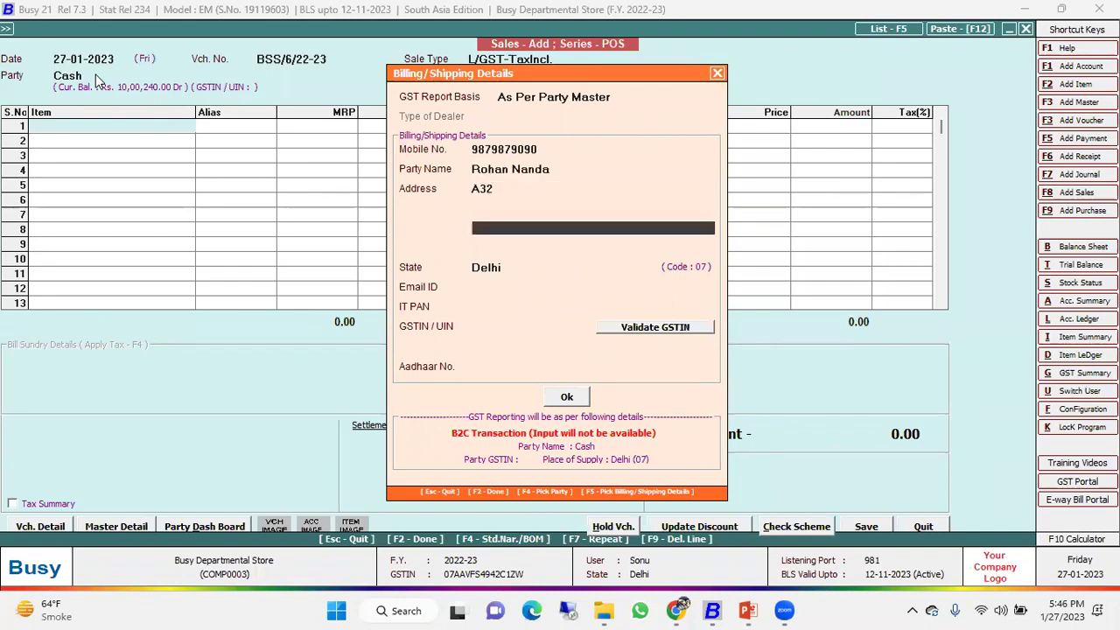
pyautogui.press('Return')
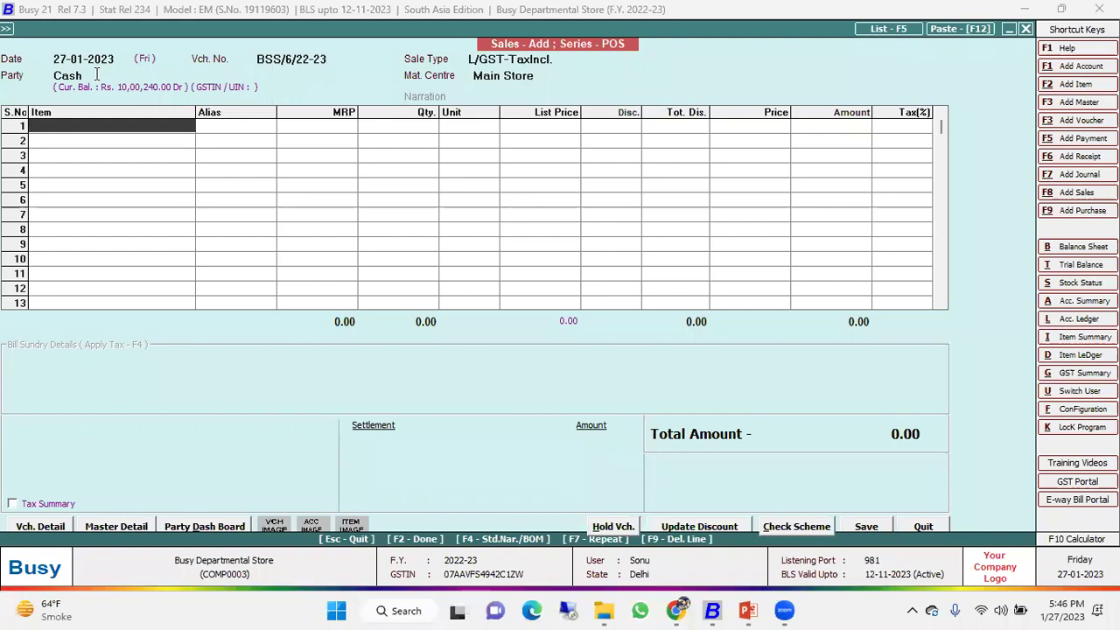
# Bill item codes 100001, 100005, 100009 and 100004, 3 Layers dals and grains, quantity 1 each.
pyautogui.write('100001')
pyautogui.press('Return')
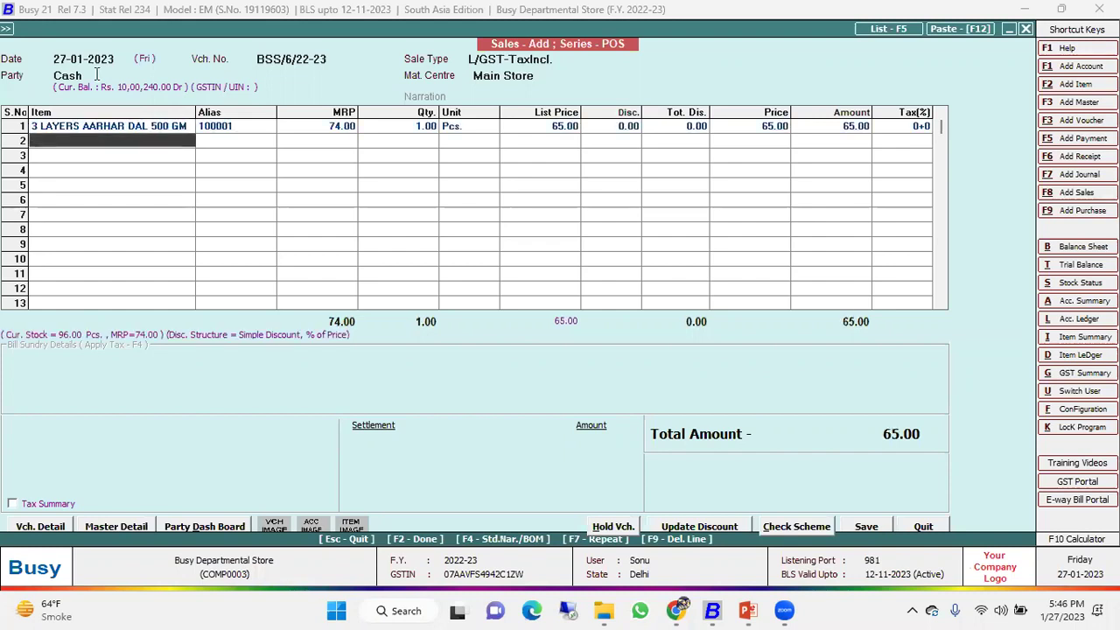
pyautogui.write('100005')
pyautogui.press('Return')
pyautogui.press('Return')
pyautogui.write('100009')
pyautogui.press('Return')
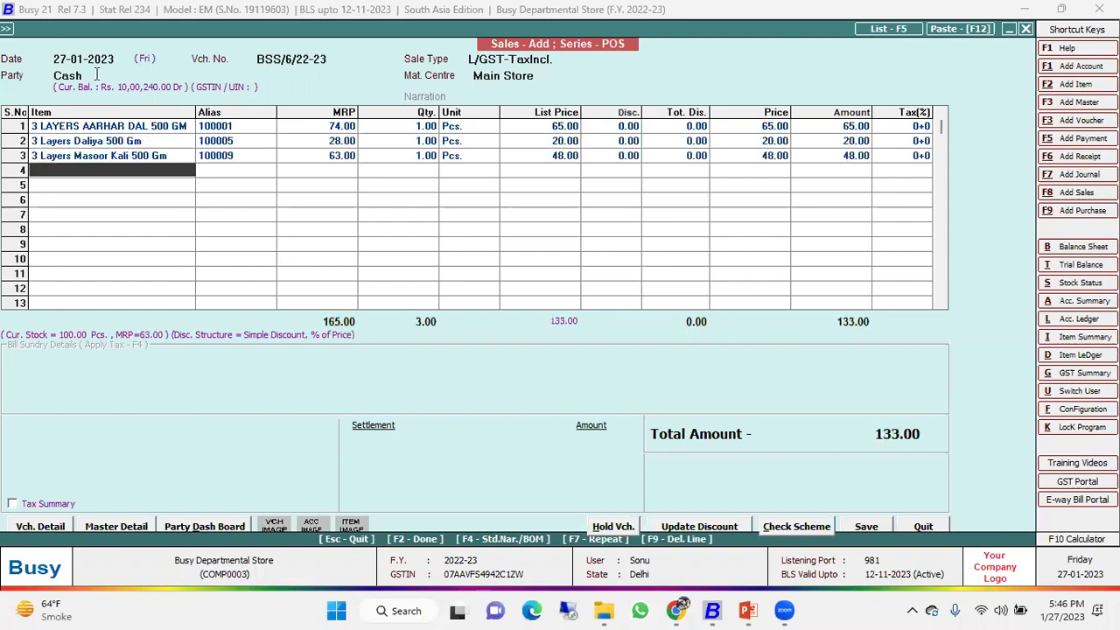
pyautogui.write('100004')
pyautogui.press('Return')
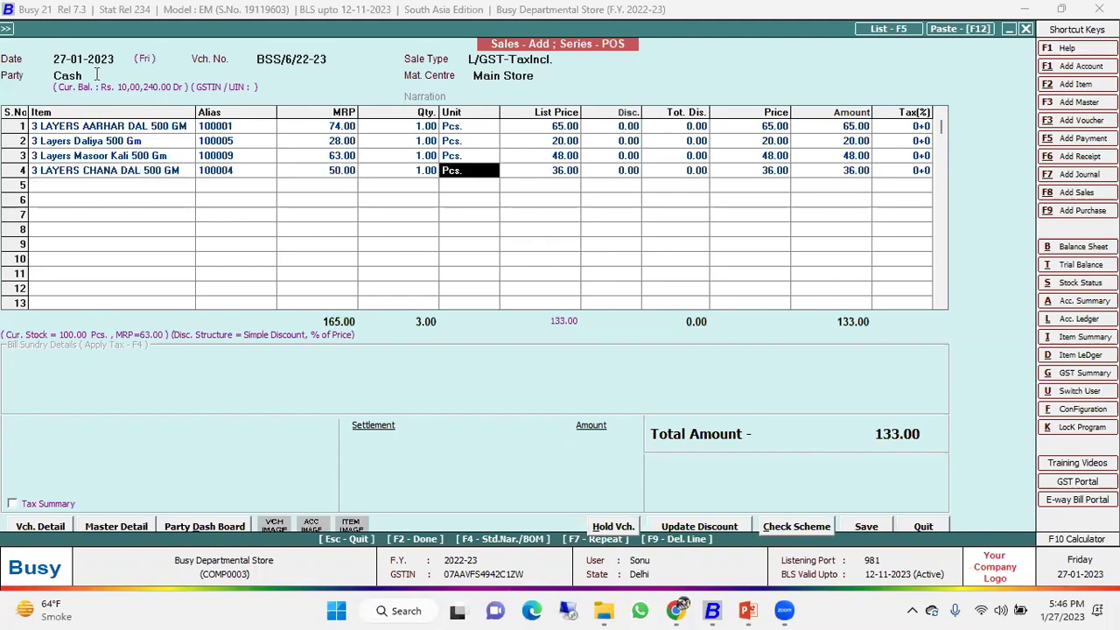
pyautogui.press('Return')
pyautogui.press('Return')
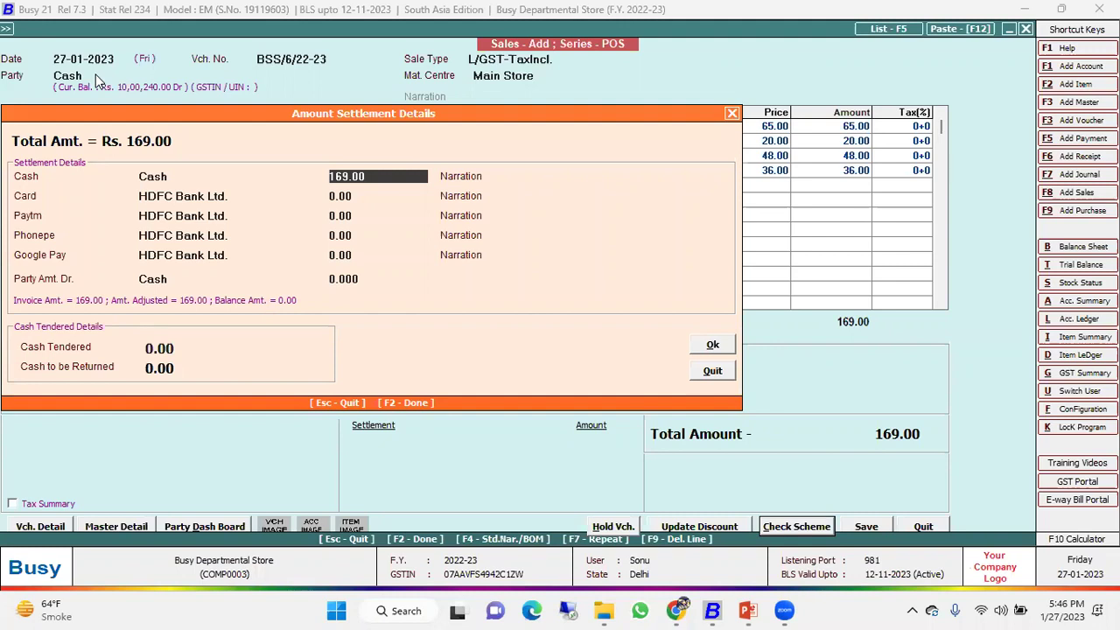
# Settle the 169.00 bill with 200.00 cash tendered.
pyautogui.press('Return')
pyautogui.press('Return')
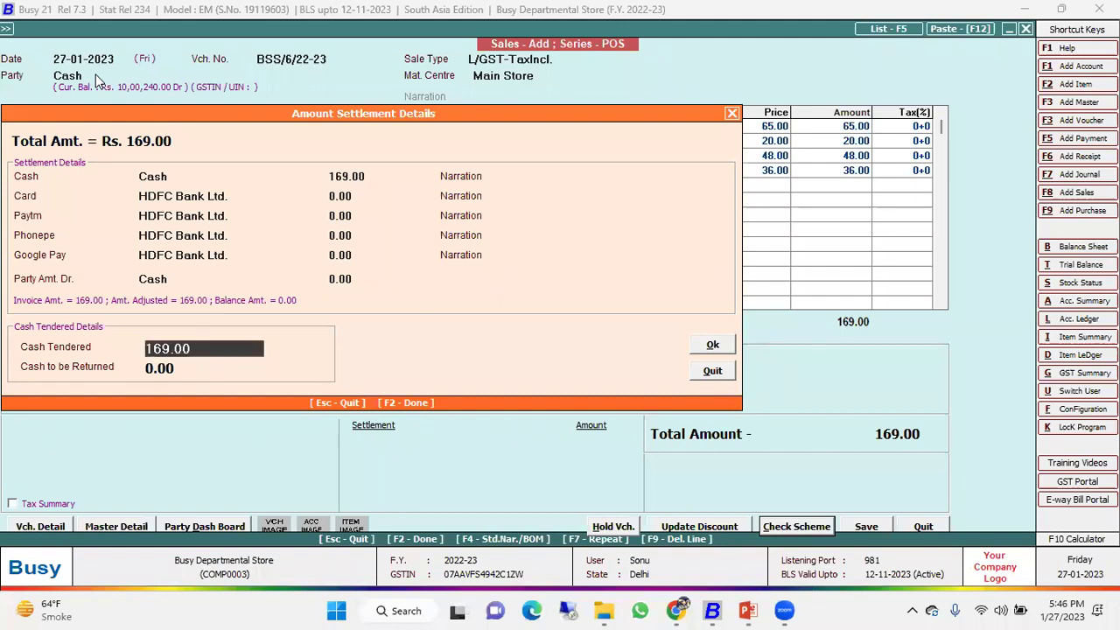
pyautogui.write('200')
pyautogui.press('Return')
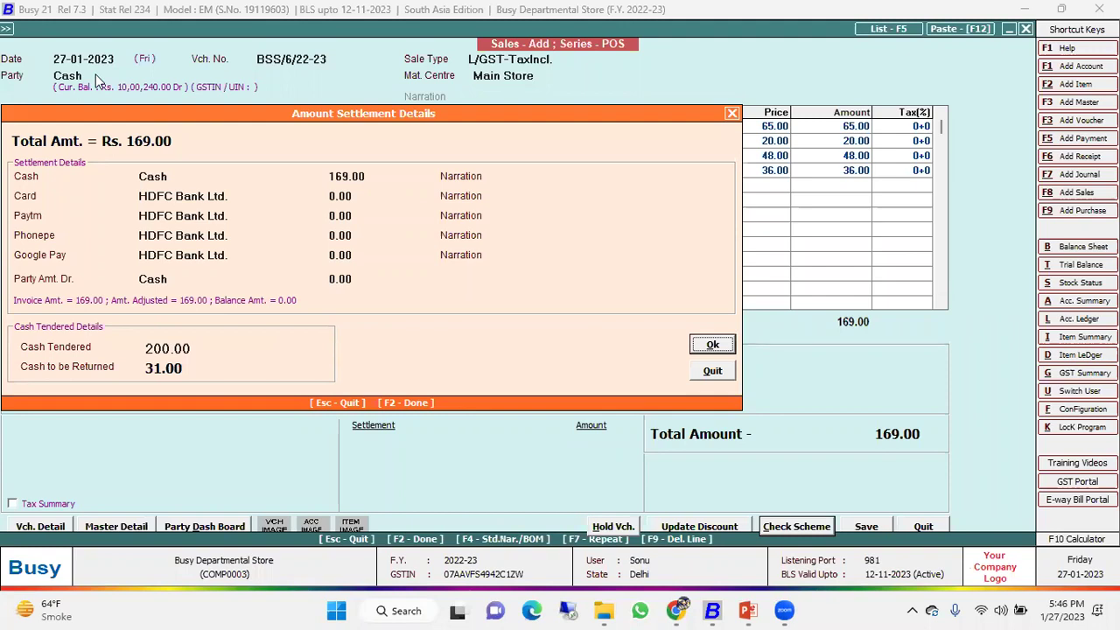
pyautogui.press('Return')
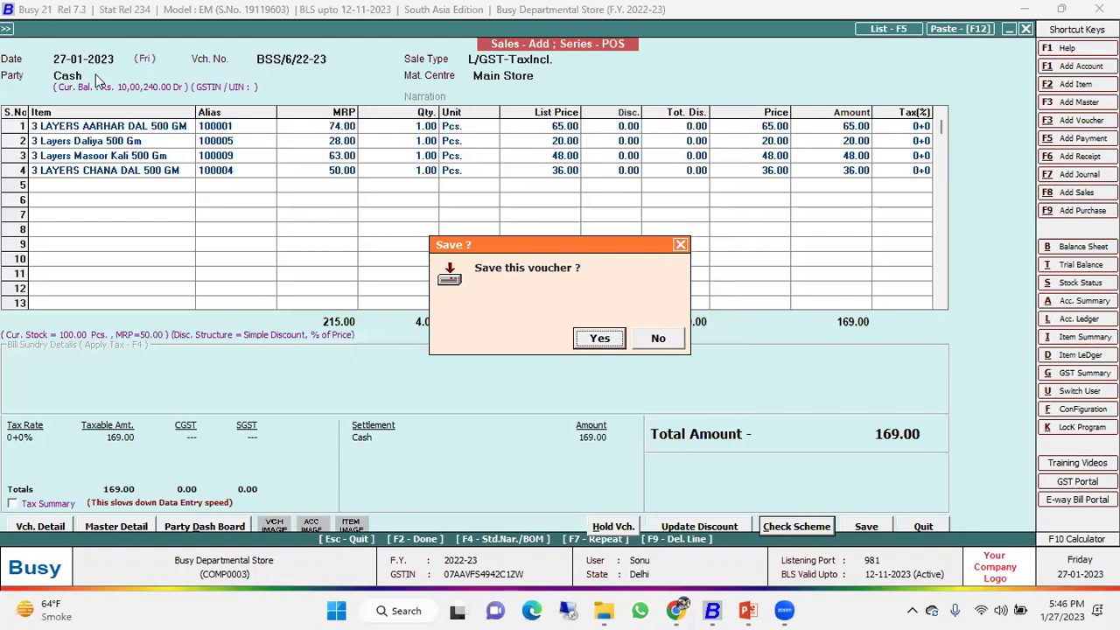
# Save the voucher, preview its Slip 3 inch (GST) invoice, and start a new sale.
pyautogui.press('Return')
pyautogui.press('Return')
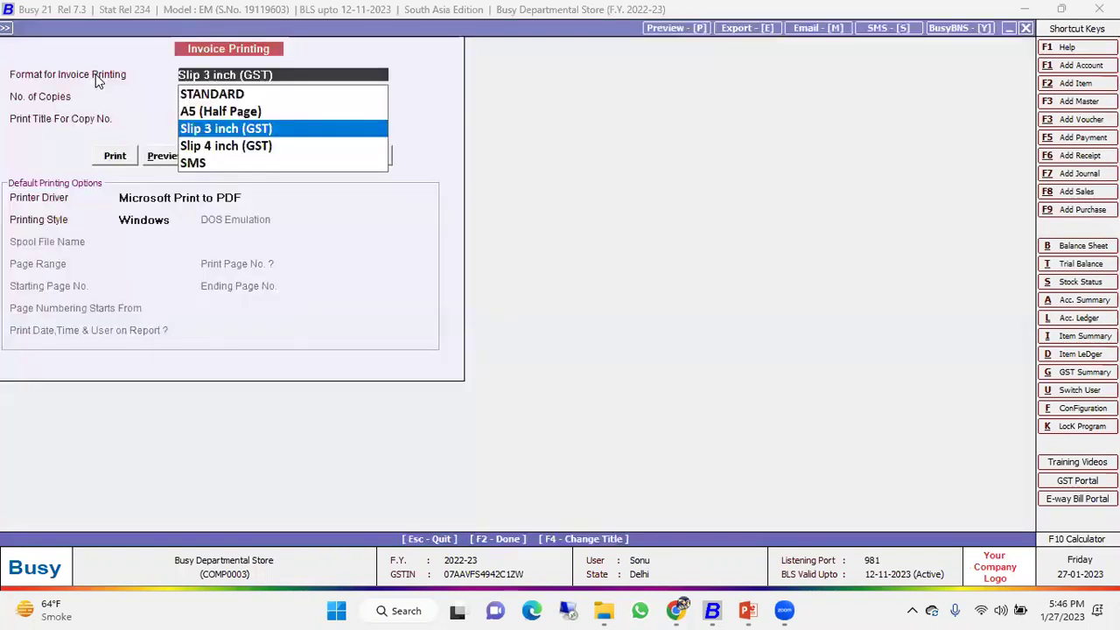
pyautogui.press('Return')
pyautogui.press('Return')
pyautogui.press('Return')
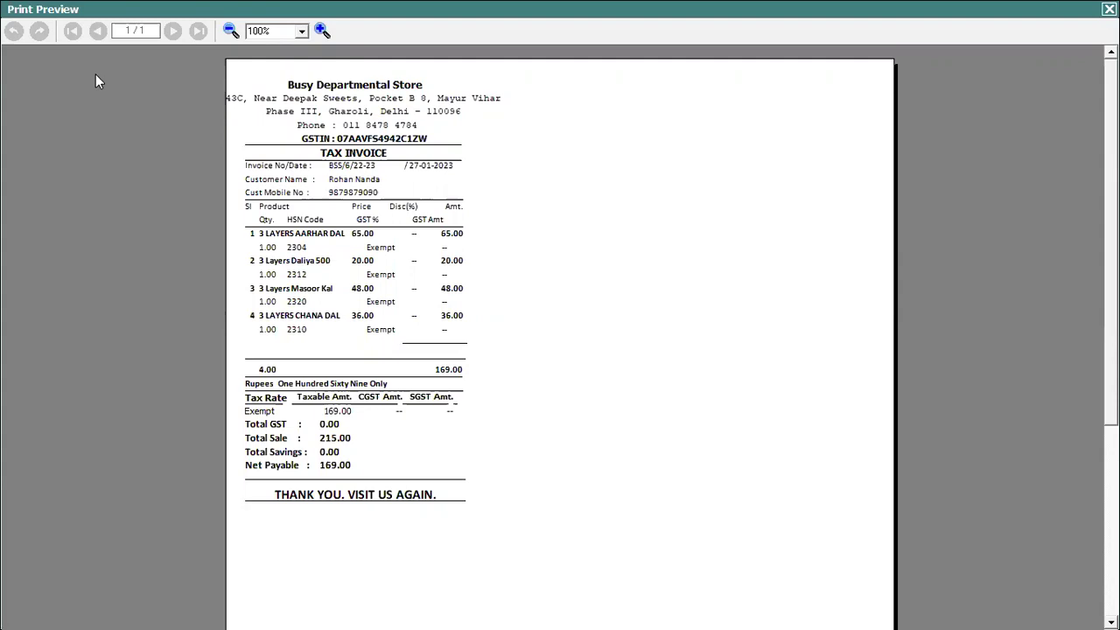
pyautogui.press('Escape')
pyautogui.press('Escape')
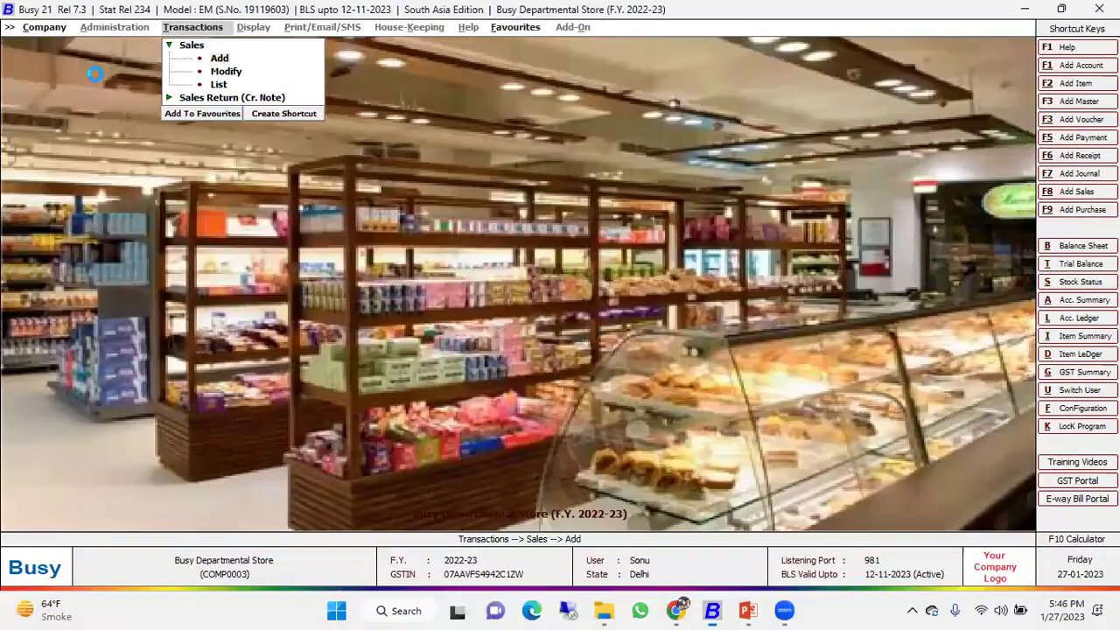
pyautogui.press('Return')
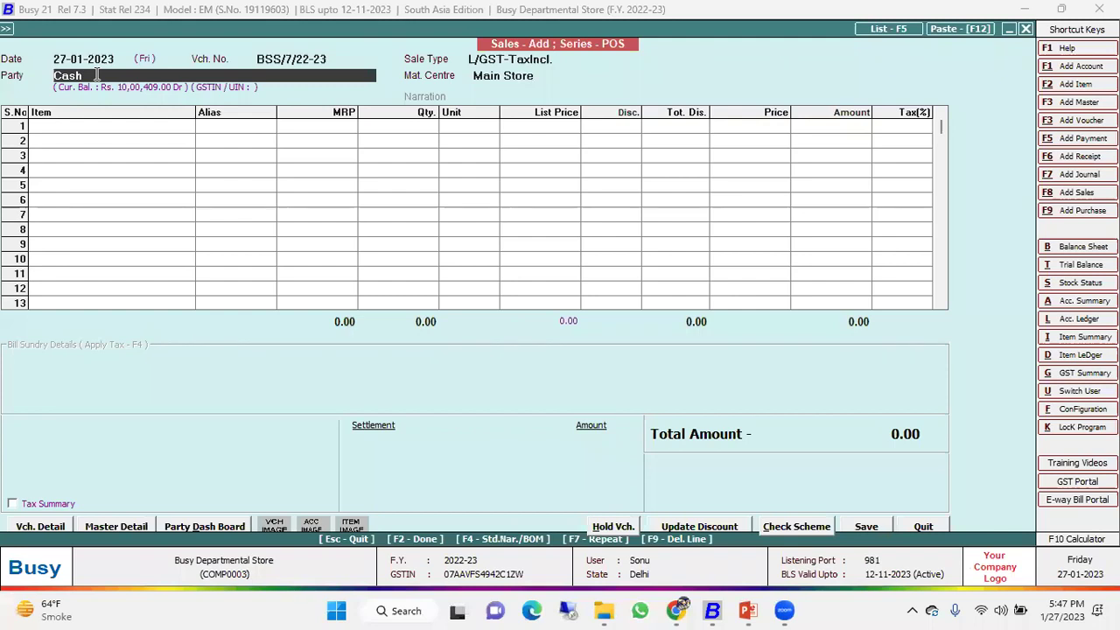
# Start a new sales voucher and enter the customer's mobile number and name in billing details.
pyautogui.press('Escape')
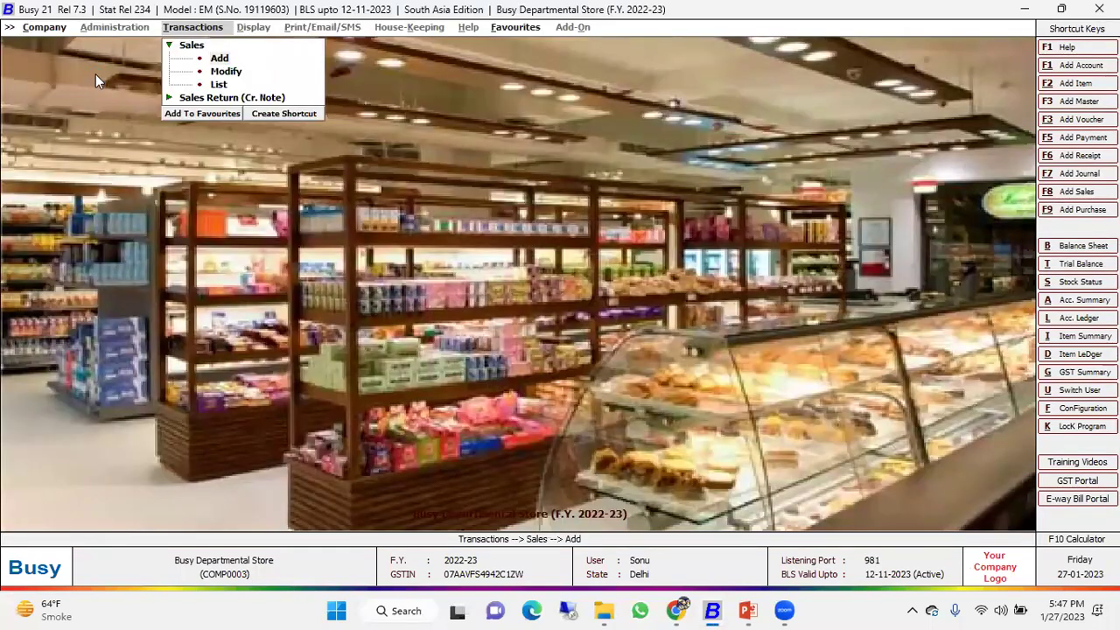
pyautogui.press('Return')
pyautogui.press('Return')
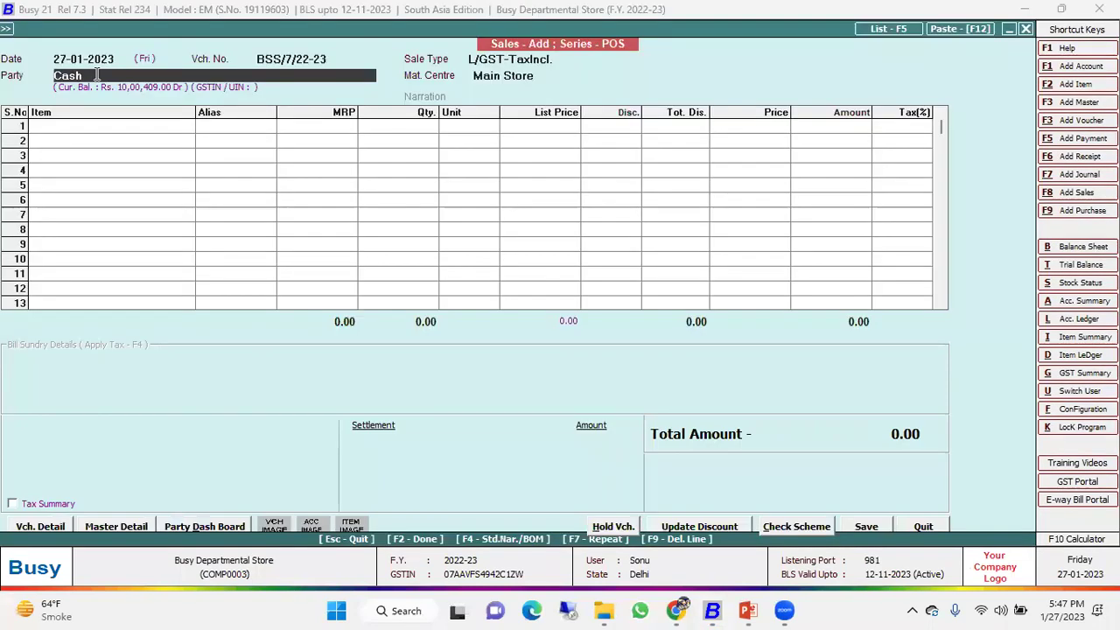
pyautogui.press('Return')
pyautogui.press('Return')
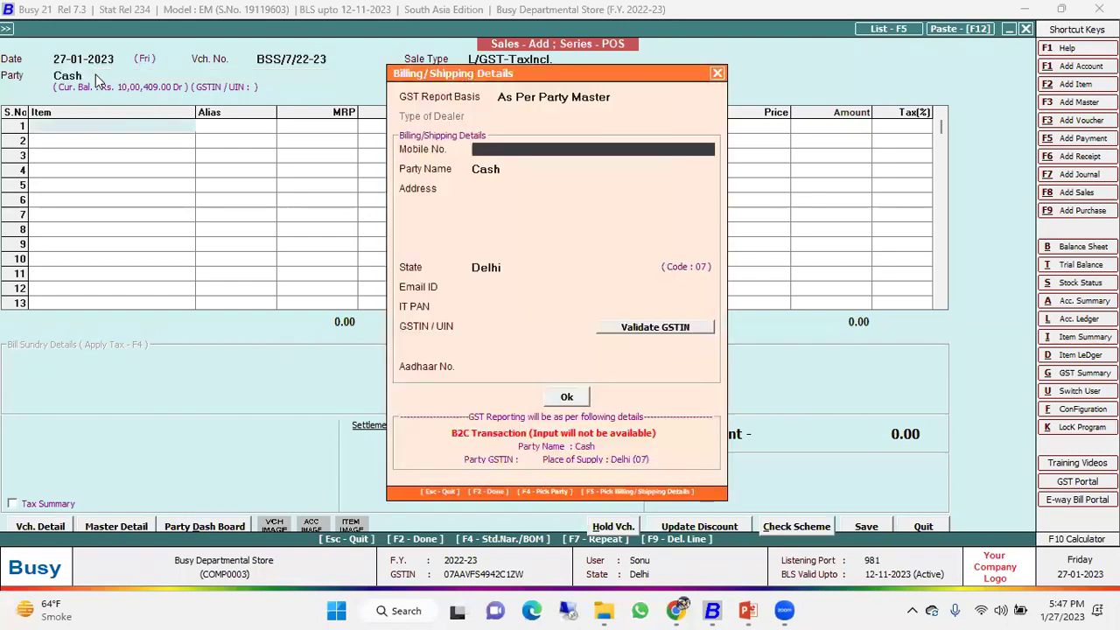
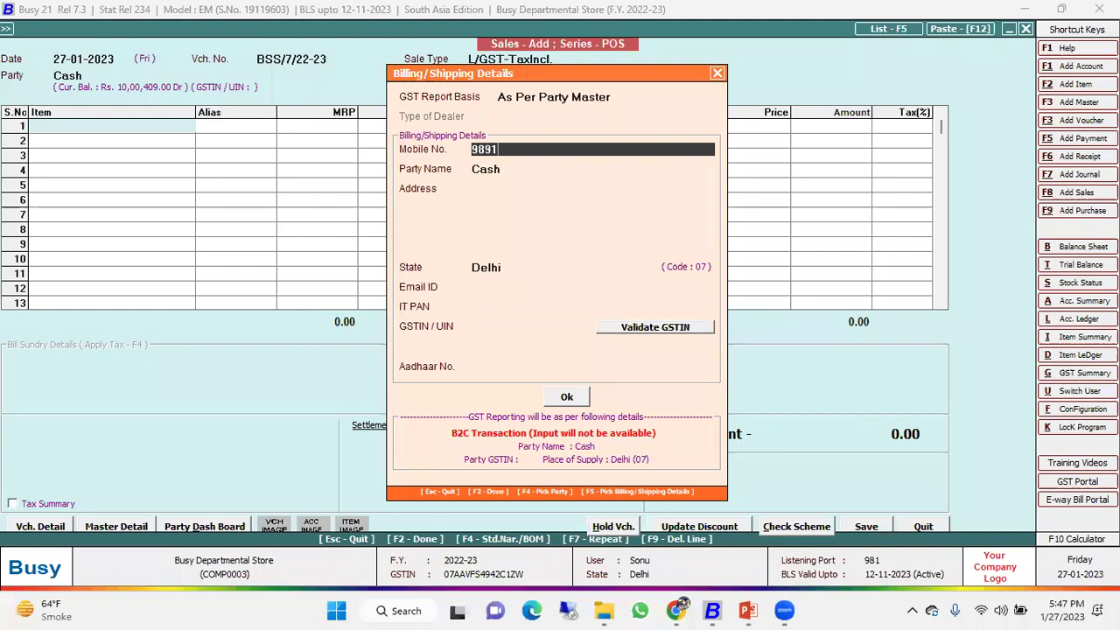
pyautogui.press('Return')
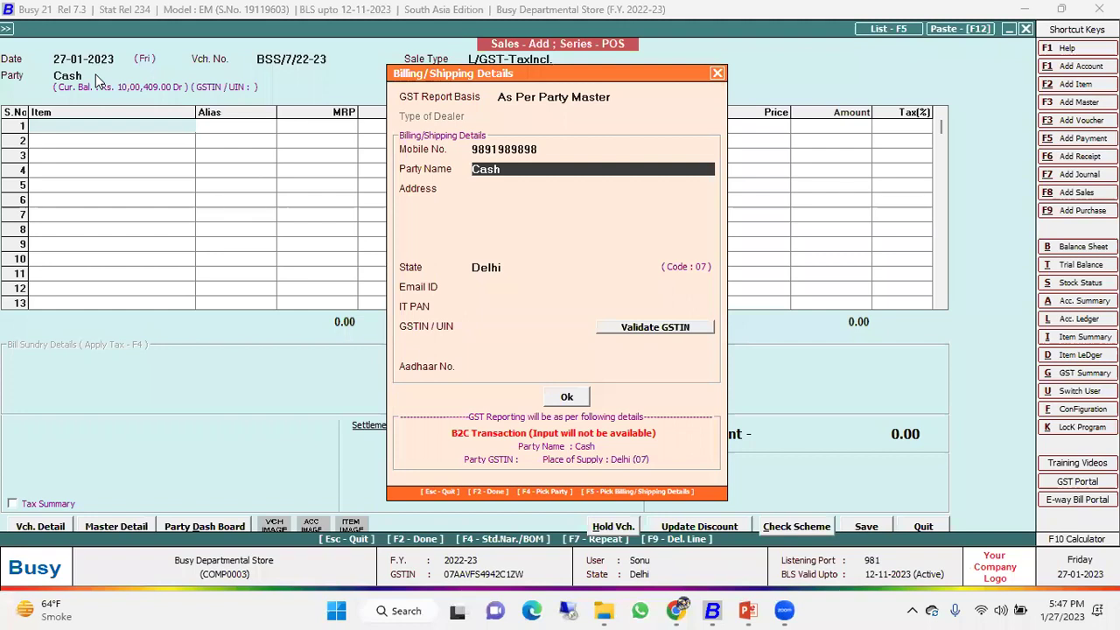
pyautogui.write('Pawan')
pyautogui.press('Return')
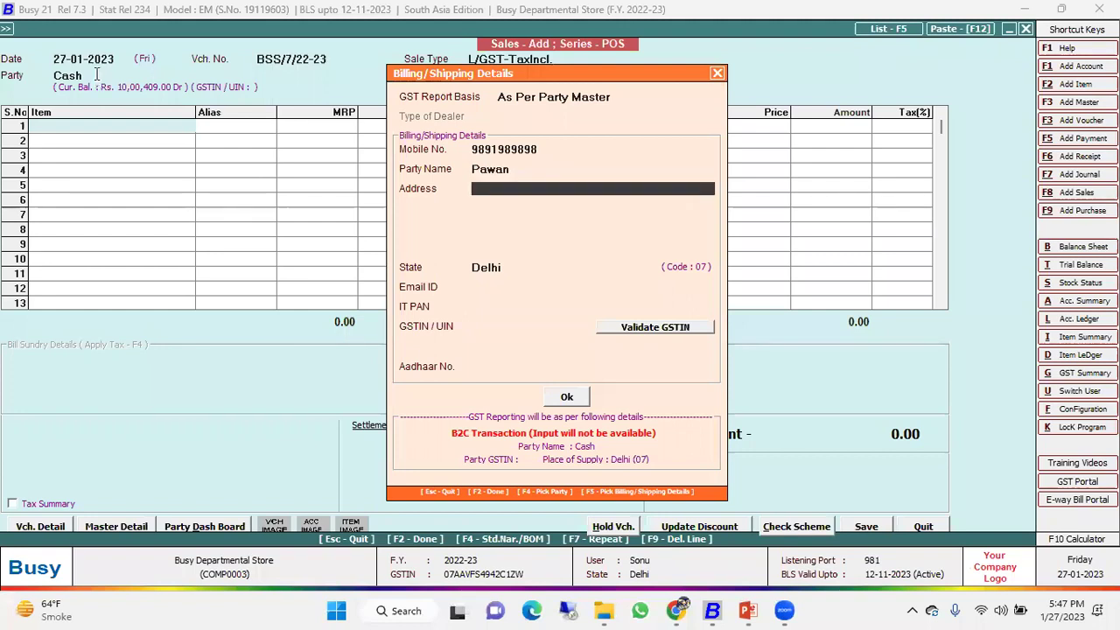
pyautogui.press('F2')
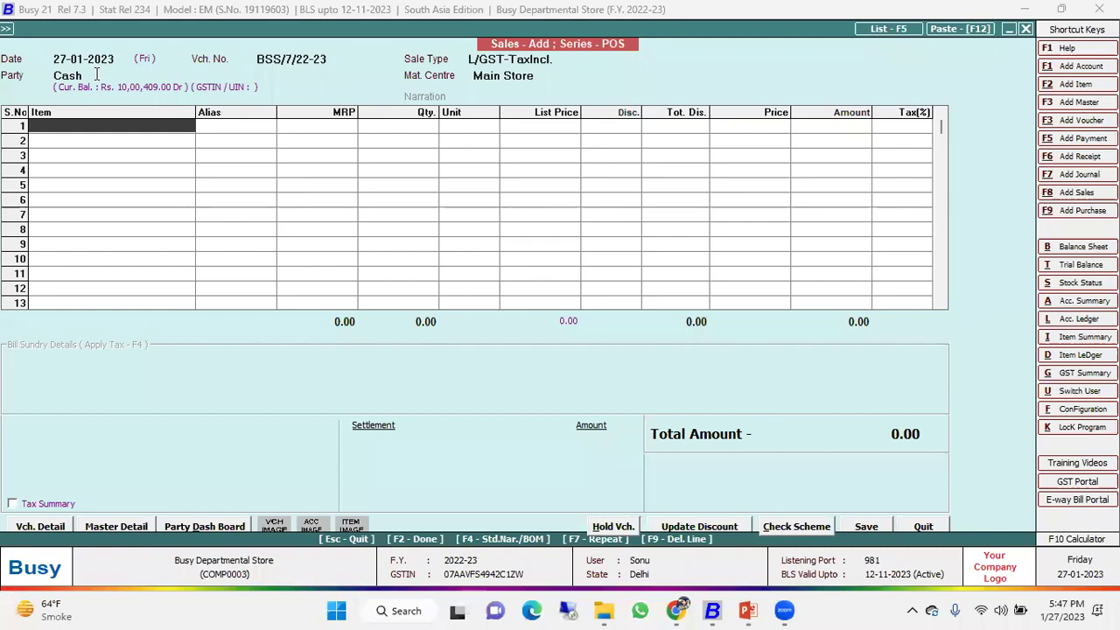
# Bill item codes 100009, 100056 and 100088 totalling 155.00 and bring up the settlement.
pyautogui.write('100009')
pyautogui.press('Return')
pyautogui.write('100056')
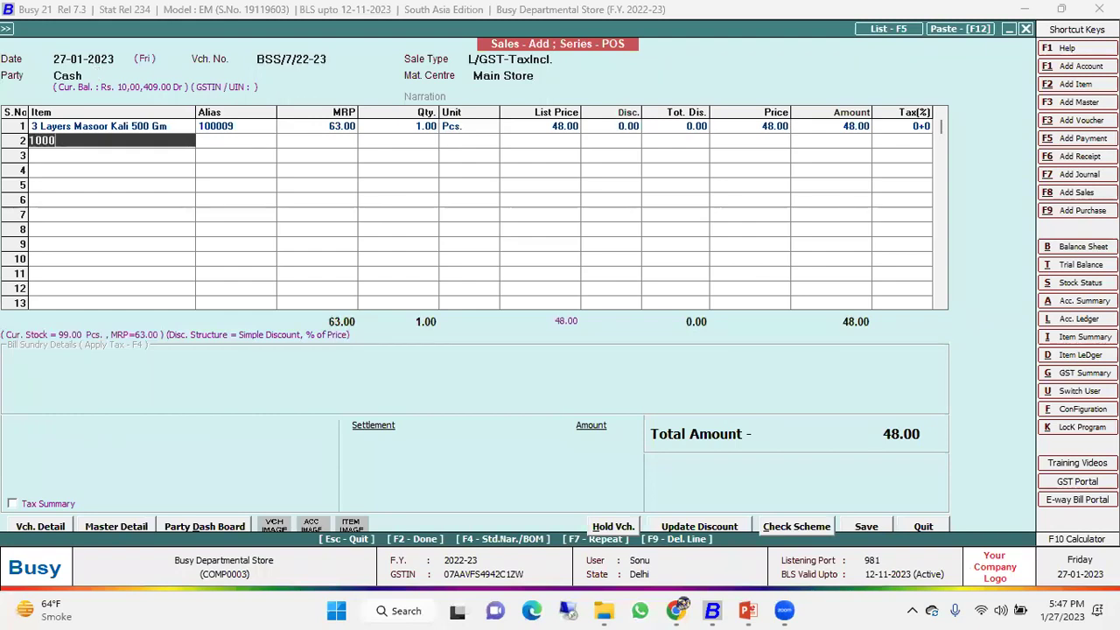
pyautogui.press('Return')
pyautogui.press('Return')
pyautogui.write('1')
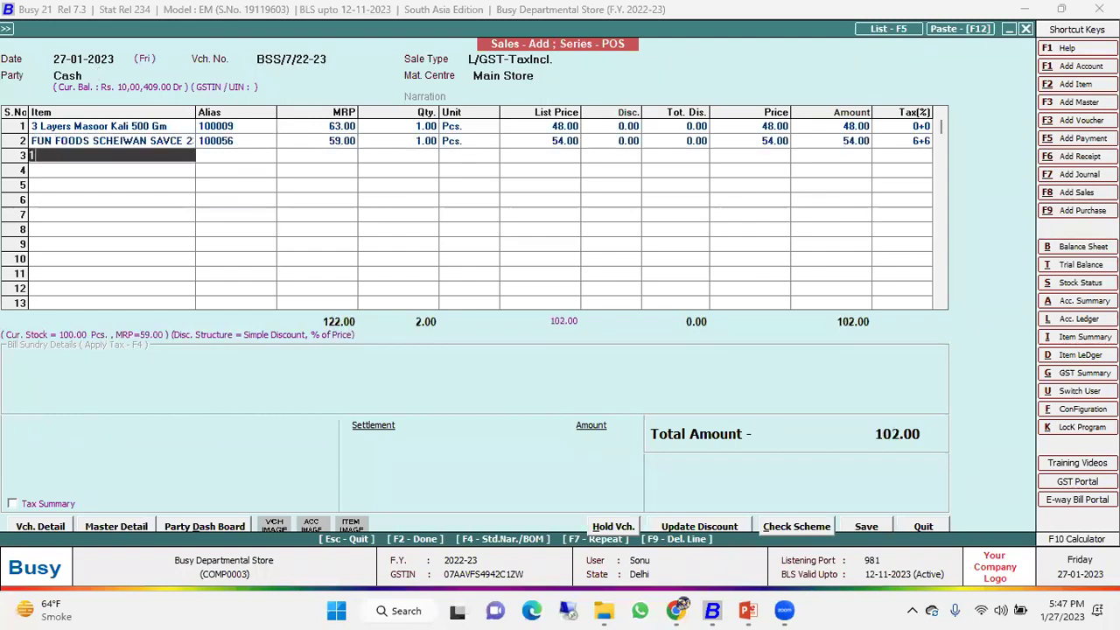
pyautogui.write('00088')
pyautogui.press('Return')
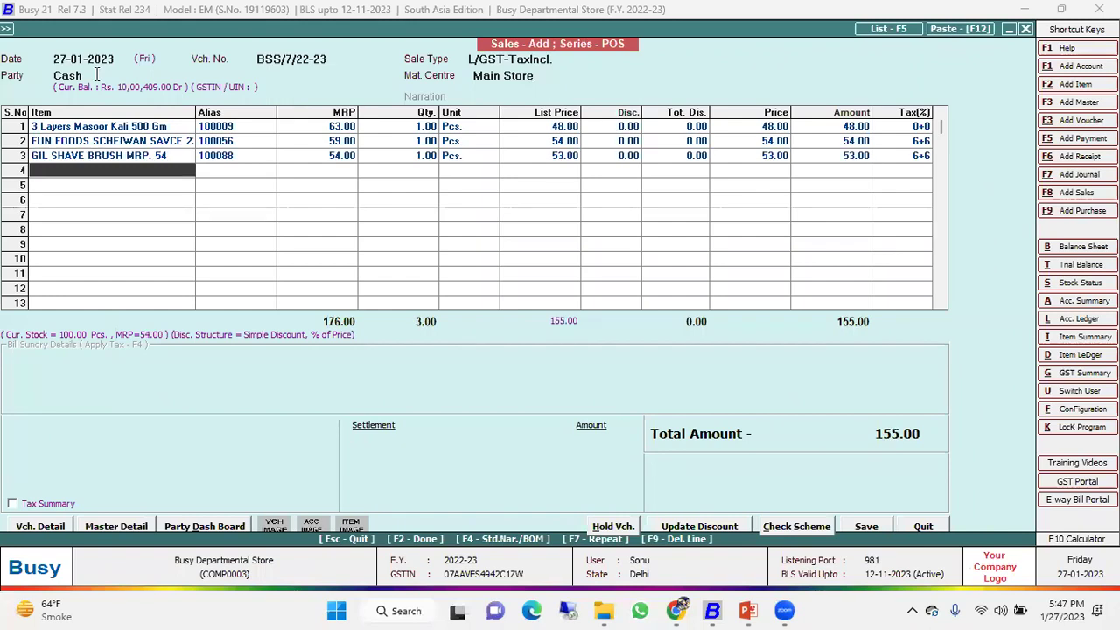
pyautogui.press('F2')
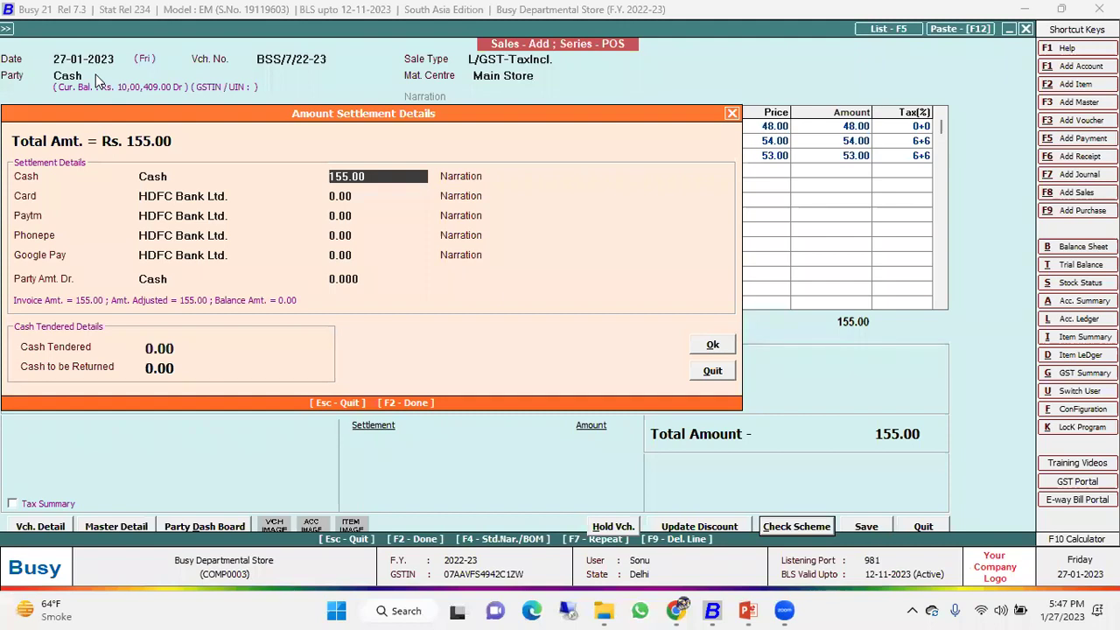
# Settle the full 155.00 by card with Cash 0, save voucher BSS/7/22-23 and preview its 3-inch GST slip.
pyautogui.write('0')
pyautogui.press('Return')
pyautogui.press('Return')
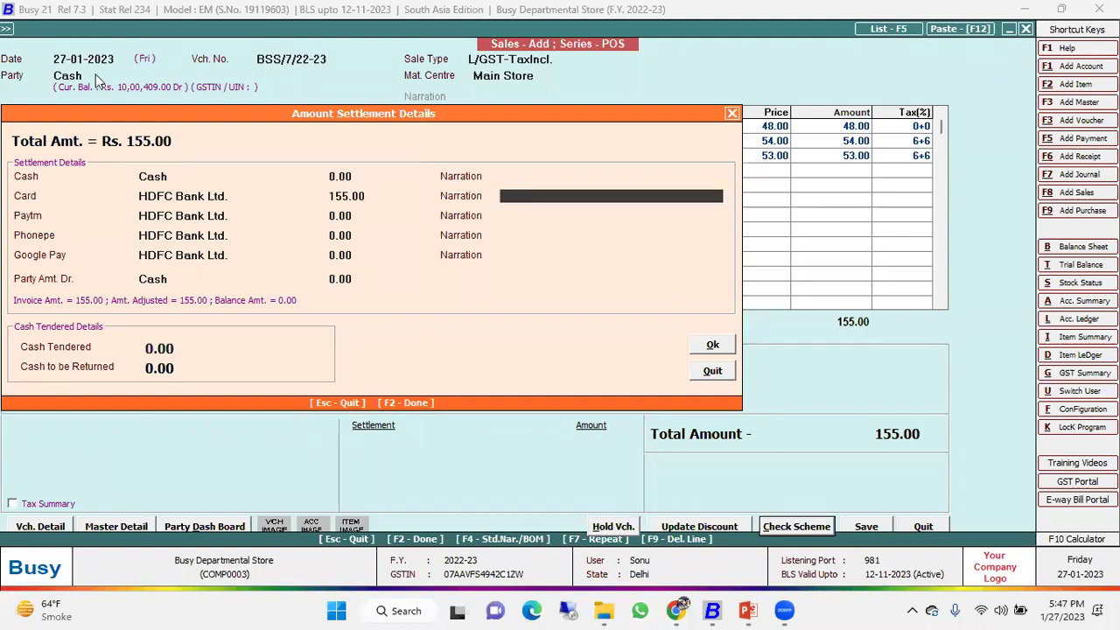
pyautogui.press('Return')
pyautogui.press('Return')
pyautogui.press('Return')
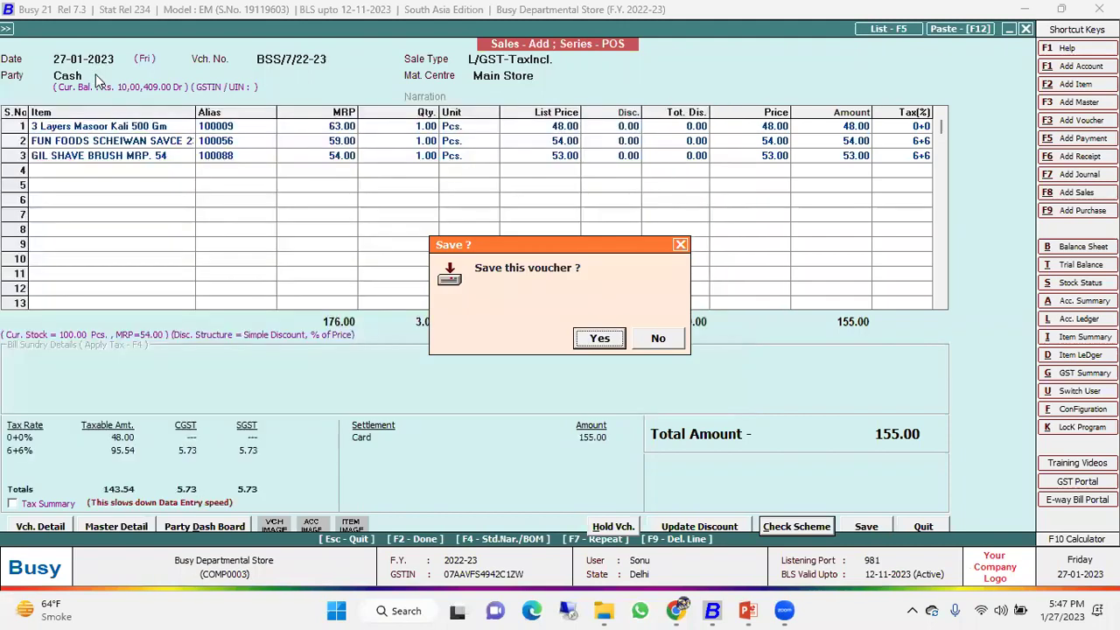
pyautogui.press('Return')
pyautogui.press('Return')
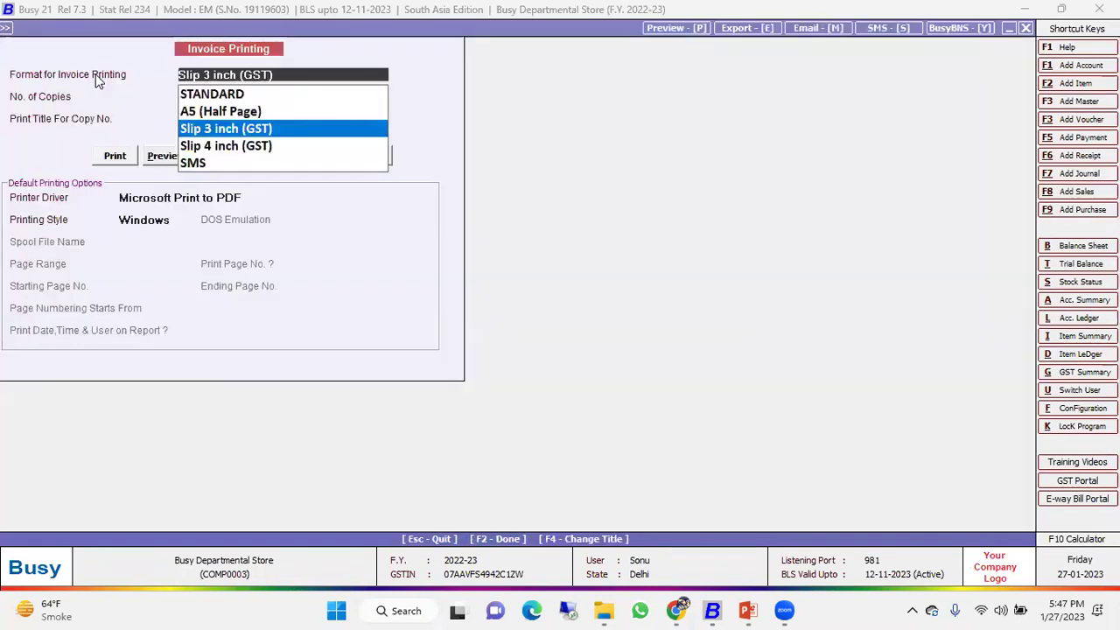
pyautogui.press('Return')
pyautogui.press('Return')
pyautogui.press('Right')
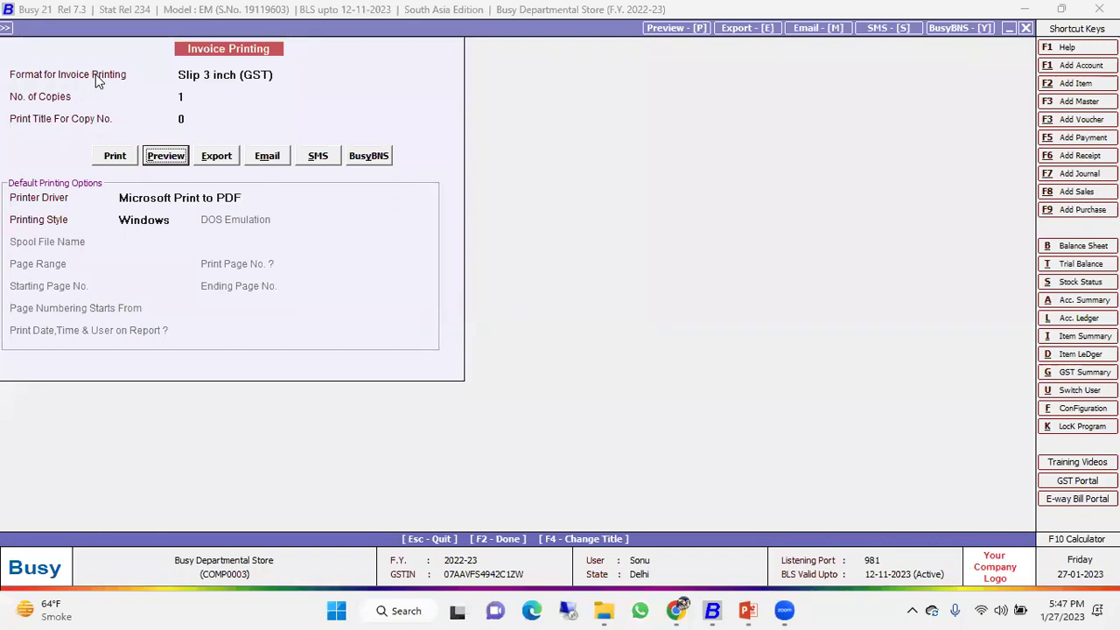
pyautogui.press('Return')
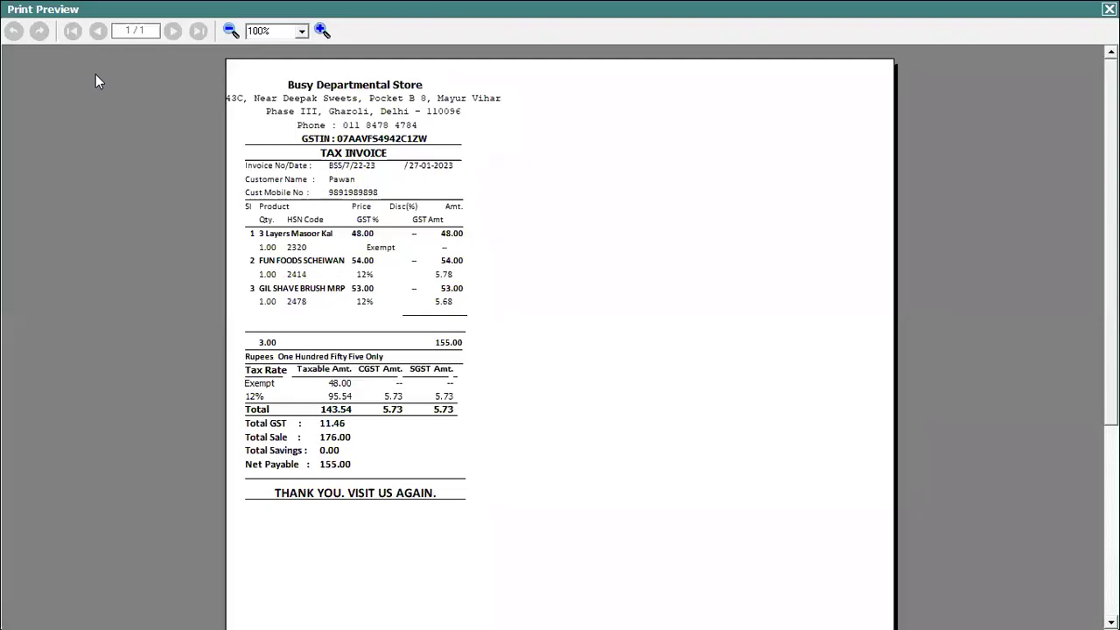
# Close the preview, start a new sales voucher and enter the customer's full name in Billing Details.
pyautogui.press('Escape')
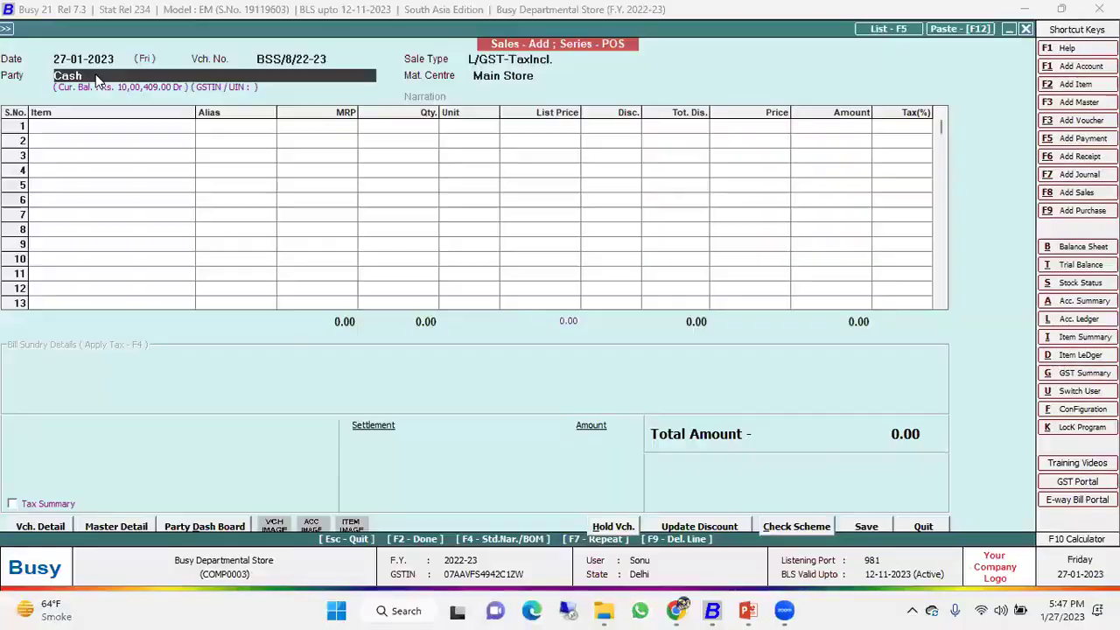
pyautogui.press('Escape')
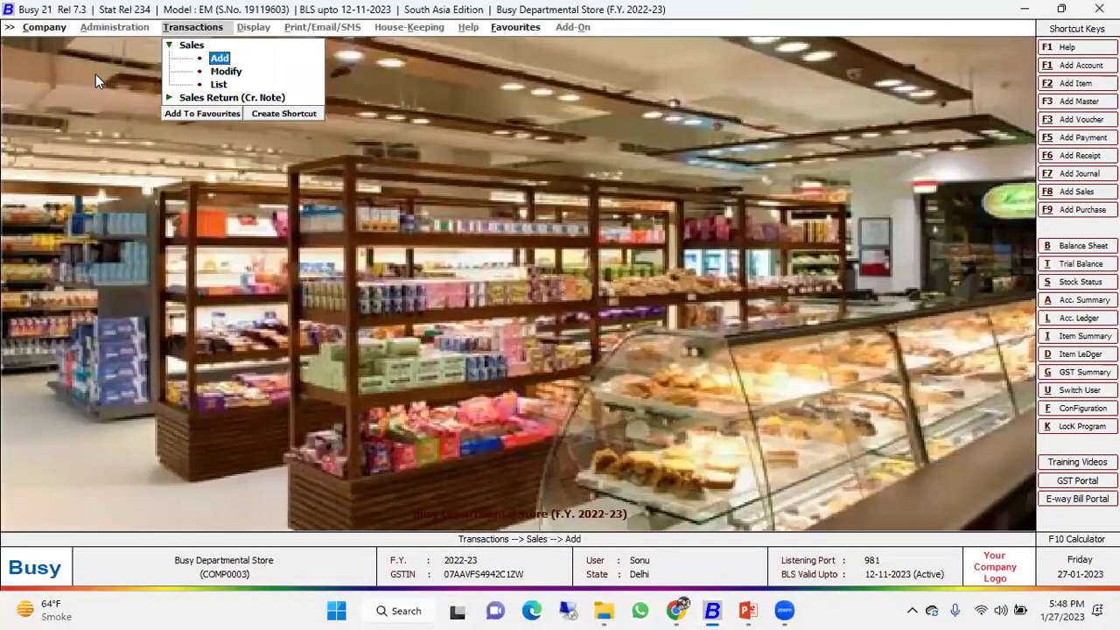
pyautogui.press('Return')
pyautogui.press('Return')
pyautogui.press('Return')
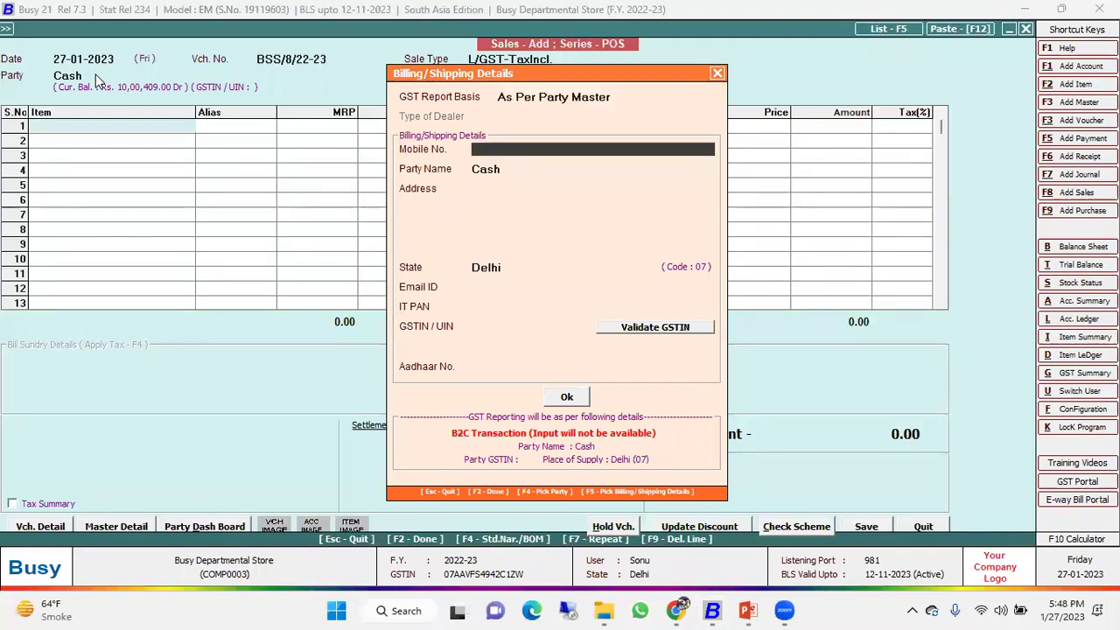
pyautogui.press('Return')
pyautogui.press('Return')
pyautogui.press('Return')
pyautogui.press('Return')
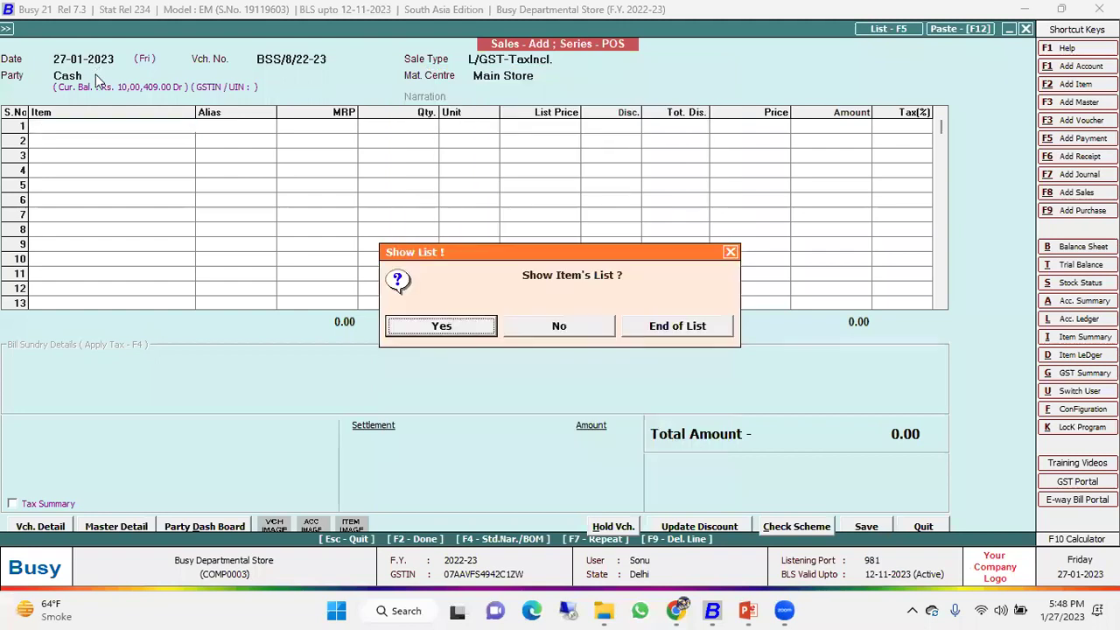
pyautogui.press('Return')
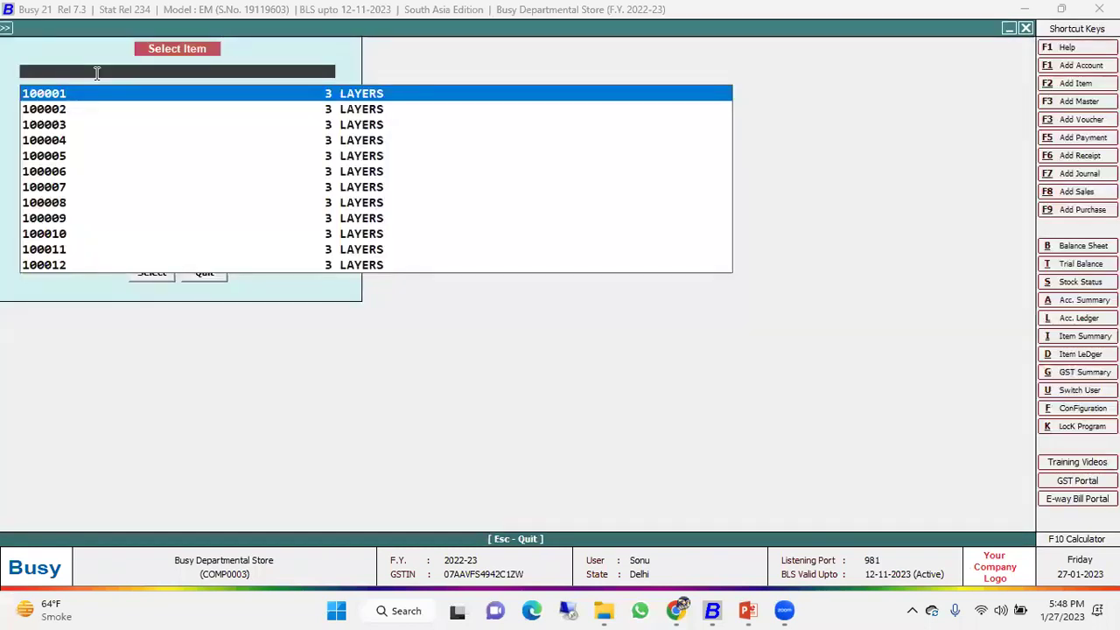
# Add item 100007 (3 Layers Kala Chana), settle 39.00 in cash, save and preview the invoice.
pyautogui.press('Escape')
pyautogui.write('10000')
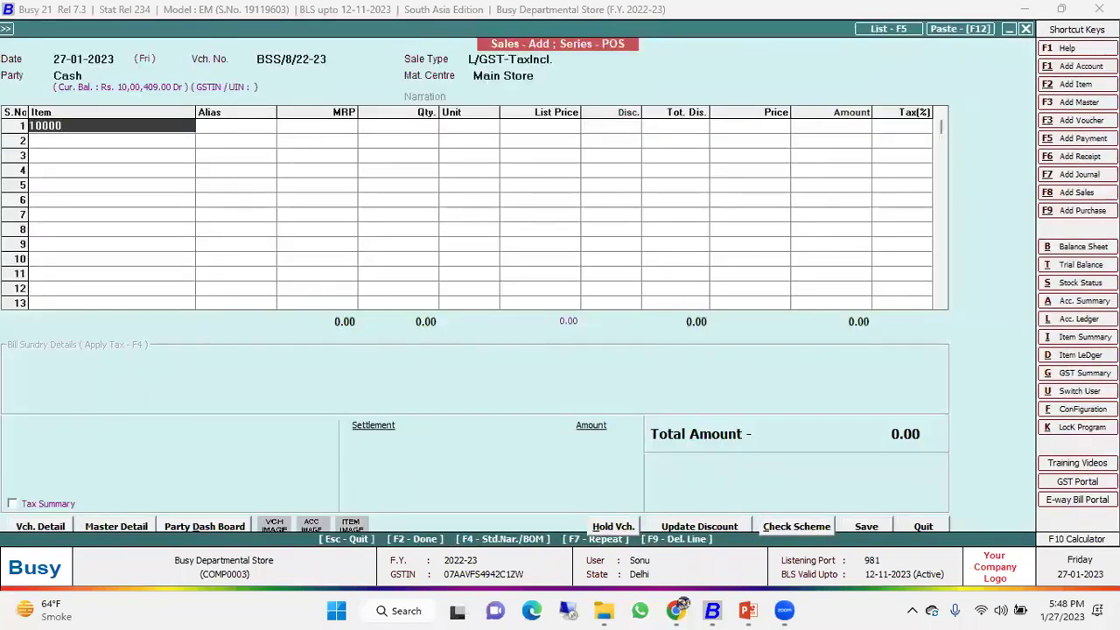
pyautogui.write('7')
pyautogui.press('Return')
pyautogui.press('F2')
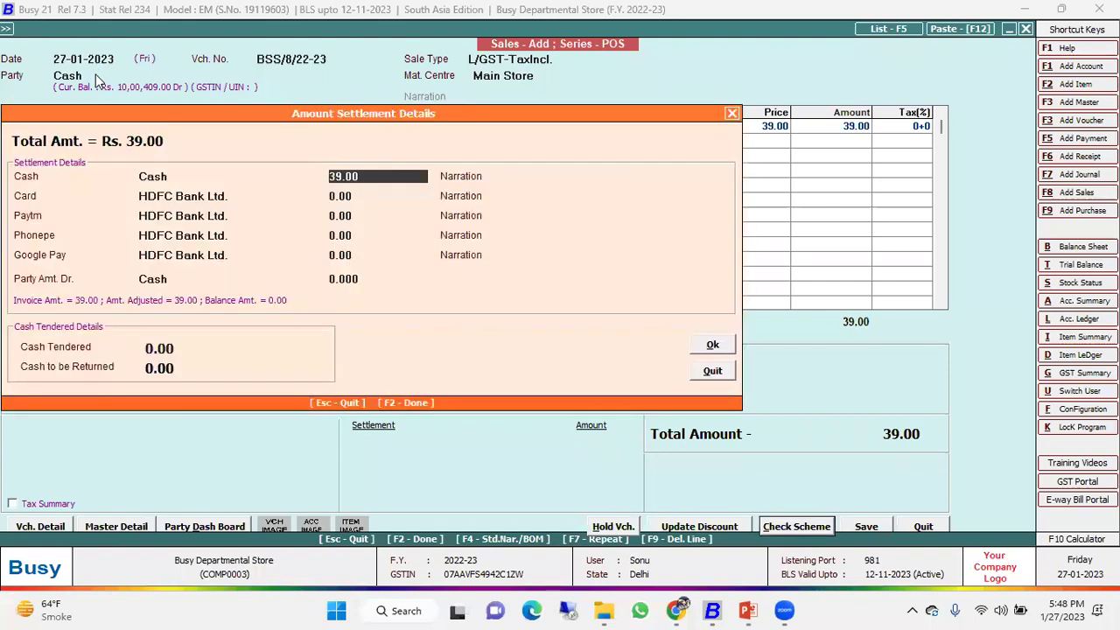
pyautogui.press('Return')
pyautogui.press('Return')
pyautogui.press('Return')
pyautogui.press('Return')
pyautogui.press('Return')
pyautogui.press('Return')
pyautogui.press('Return')
pyautogui.press('Right')
pyautogui.press('Return')
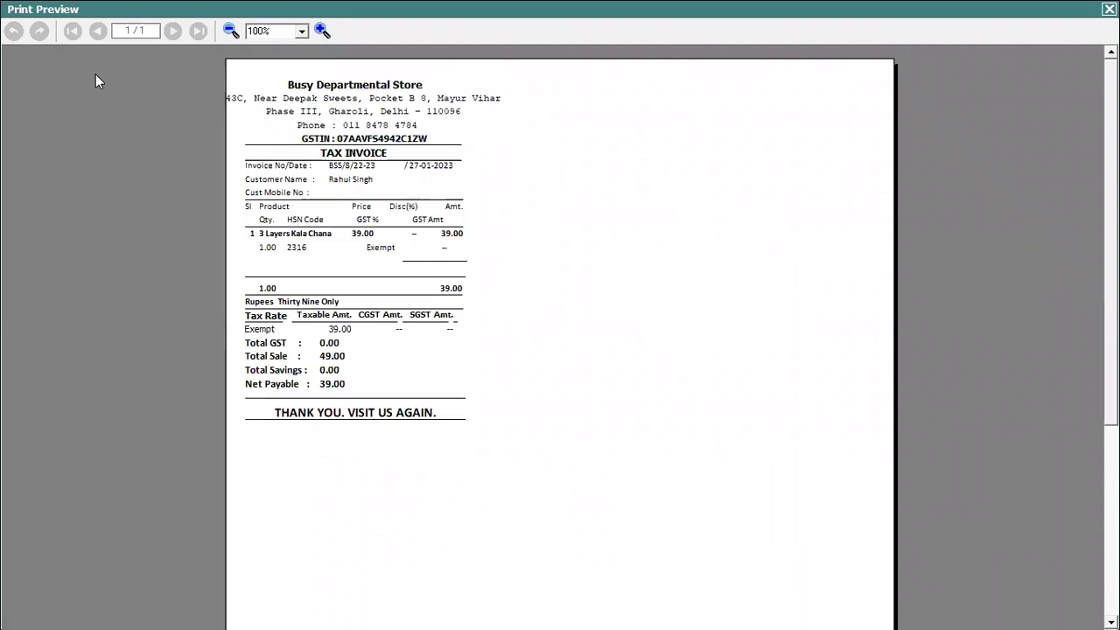
pyautogui.press('Escape')
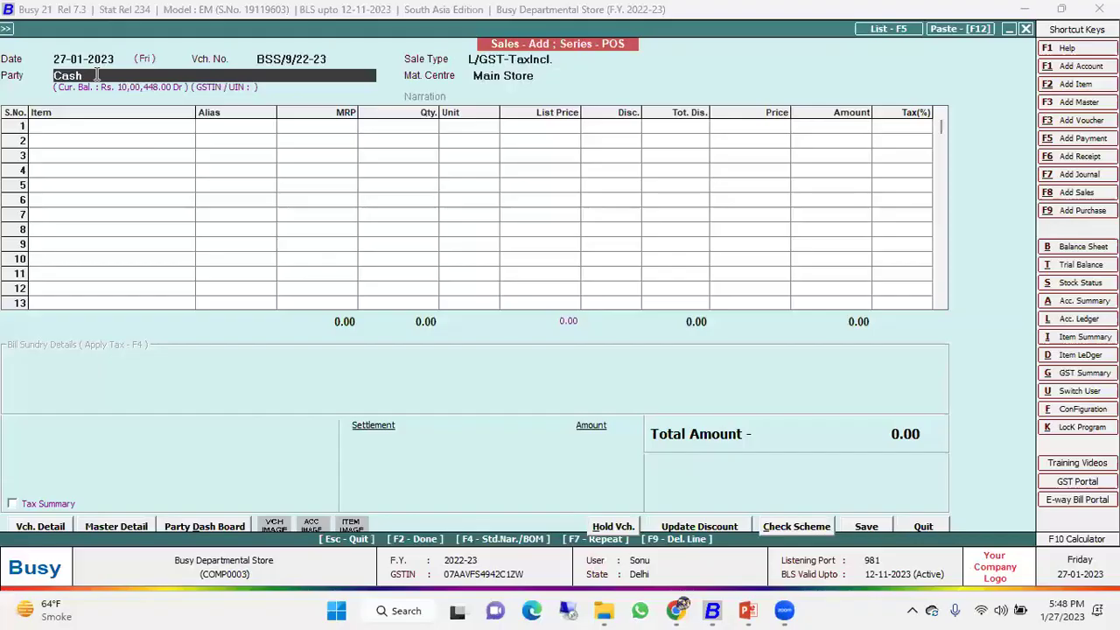
# Quit the blank voucher and open the first sale, BSS/1/22-23, from the sales voucher list.
pyautogui.press('Return')
pyautogui.press('Escape')
pyautogui.press('Escape')
pyautogui.press('Escape')
pyautogui.press('Return')
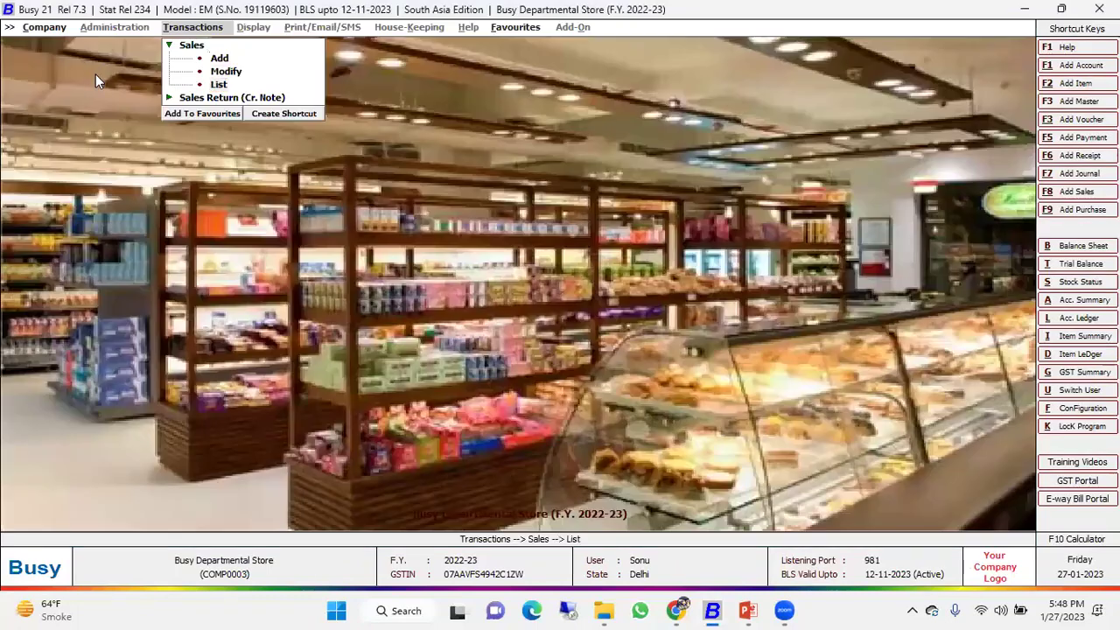
pyautogui.press('Return')
pyautogui.press('Down')
pyautogui.press('Up')
pyautogui.press('Return')
# Dismiss the pole display error, check the customer's mobile number in Billing Details, then quit unchanged.
pyautogui.press('Return')
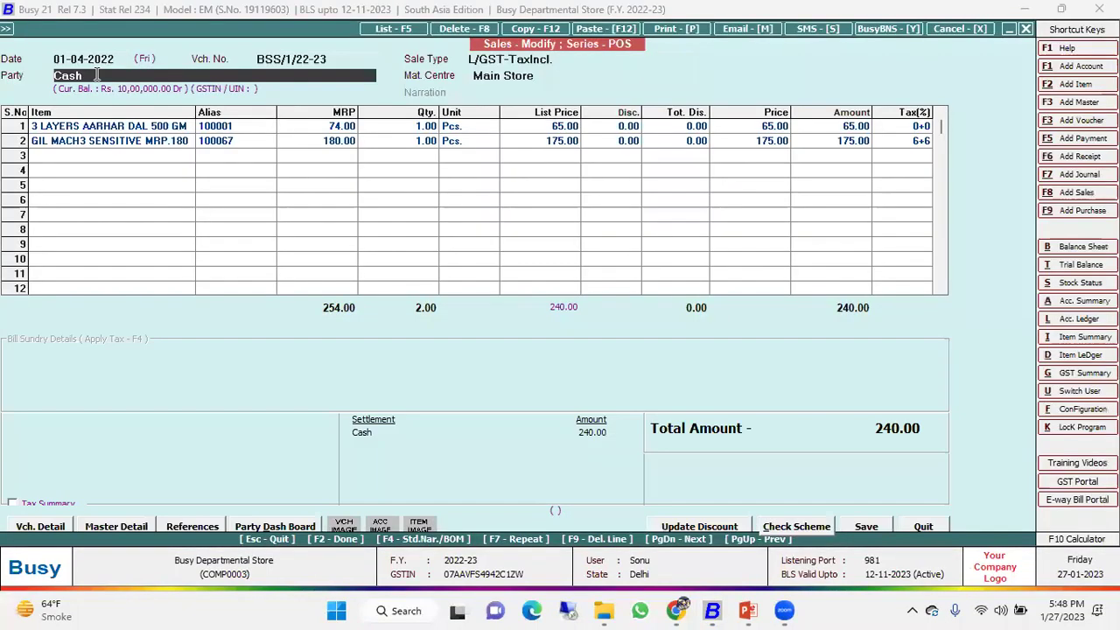
pyautogui.press('Return')
pyautogui.press('Return')
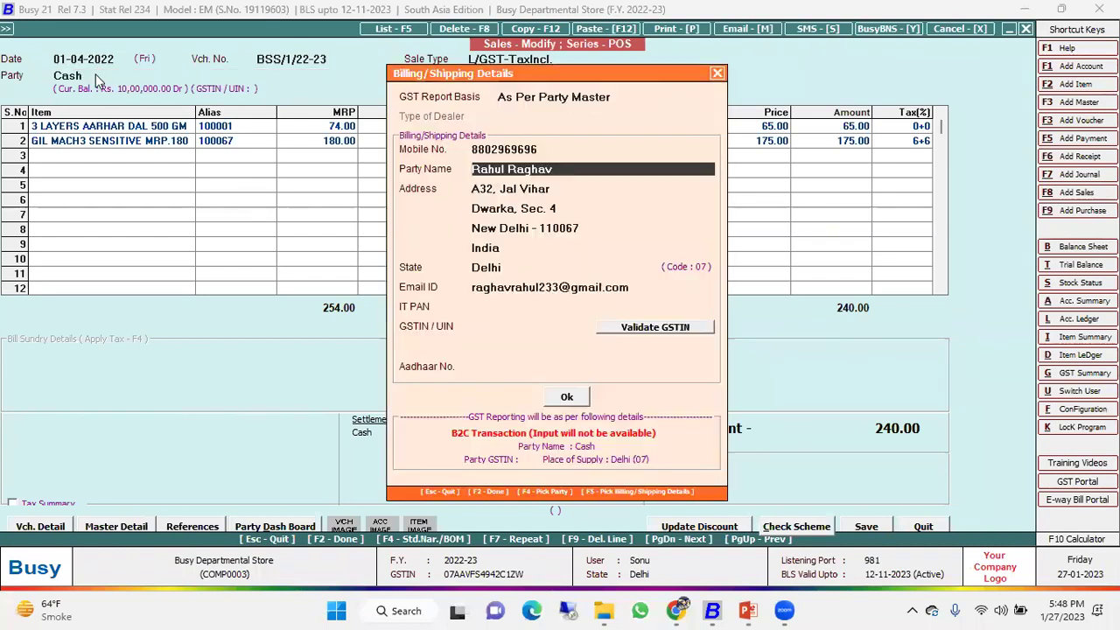
pyautogui.press('Up')
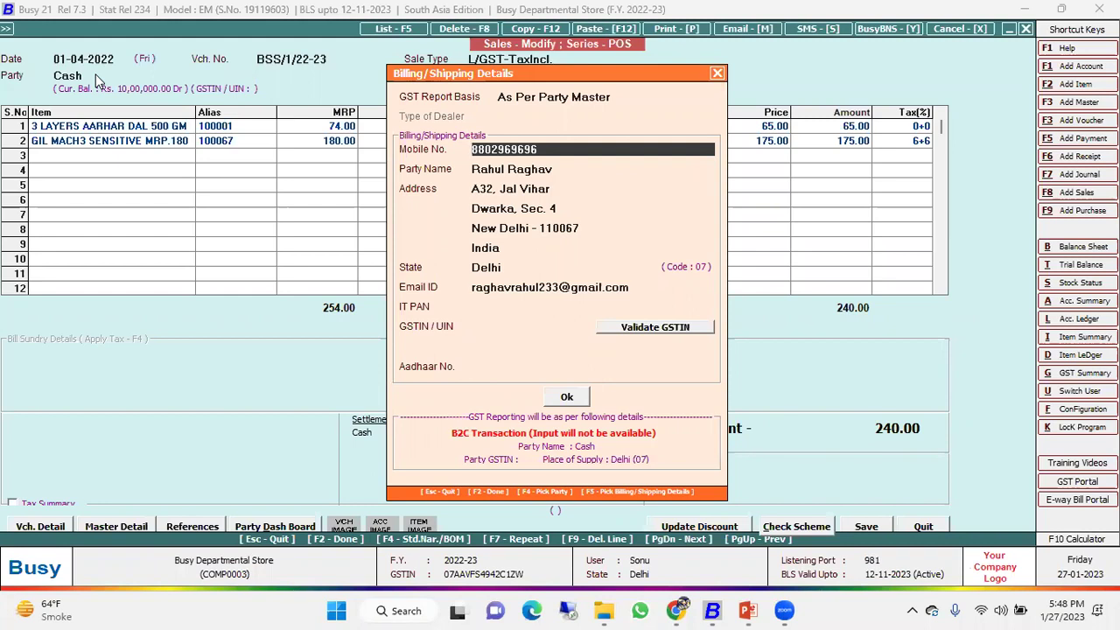
pyautogui.hotkey('shift', 'Right')
pyautogui.hotkey('shift', 'Right')
pyautogui.hotkey('shift', 'Right')
pyautogui.hotkey('shift', 'Right')
pyautogui.hotkey('shift', 'Right')
pyautogui.hotkey('shift', 'Right')
pyautogui.hotkey('shift', 'Right')
pyautogui.hotkey('shift', 'Right')
pyautogui.hotkey('shift', 'Right')
pyautogui.hotkey('shift', 'Right')
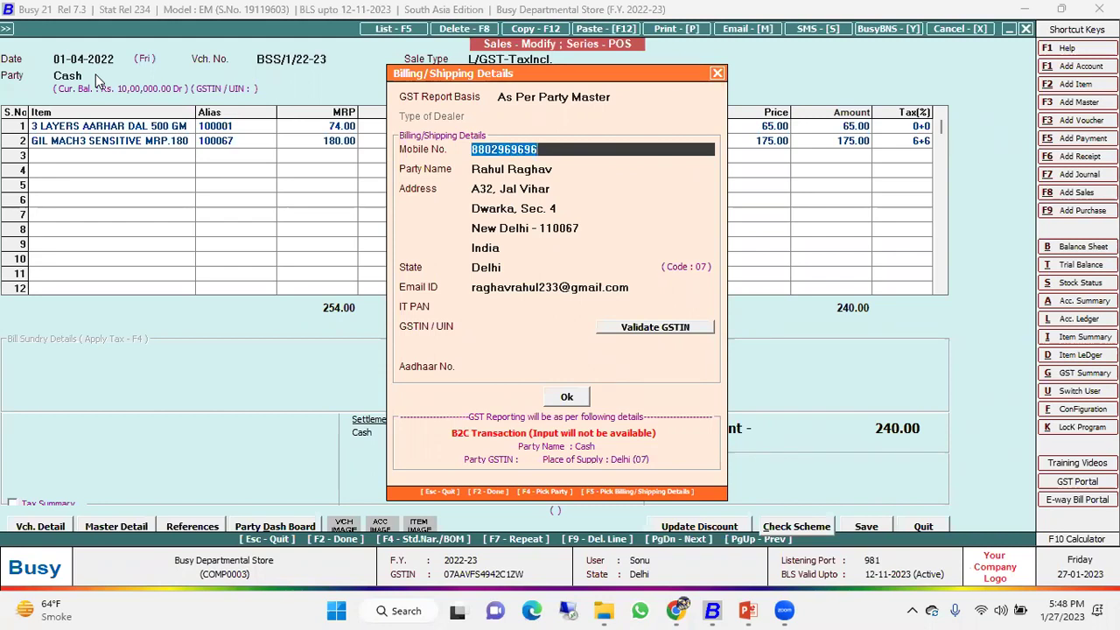
pyautogui.press('Escape')
pyautogui.press('Escape')
# Start a new POS sale with Cash as party and fetch the customer by mobile number.
pyautogui.press('Return')
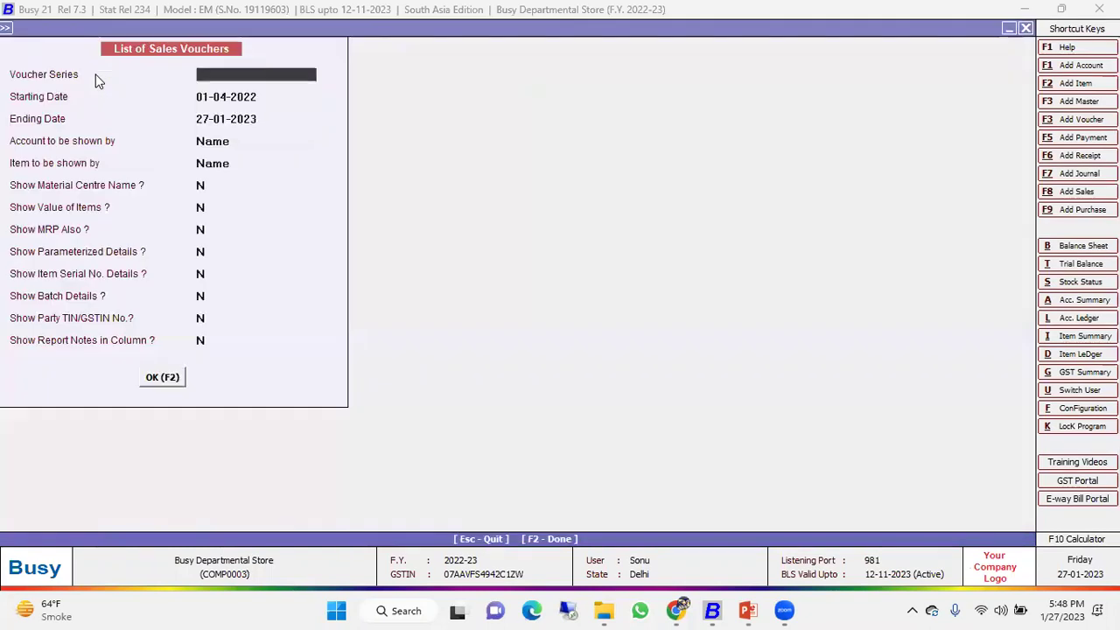
pyautogui.press('Escape')
pyautogui.press('Up')
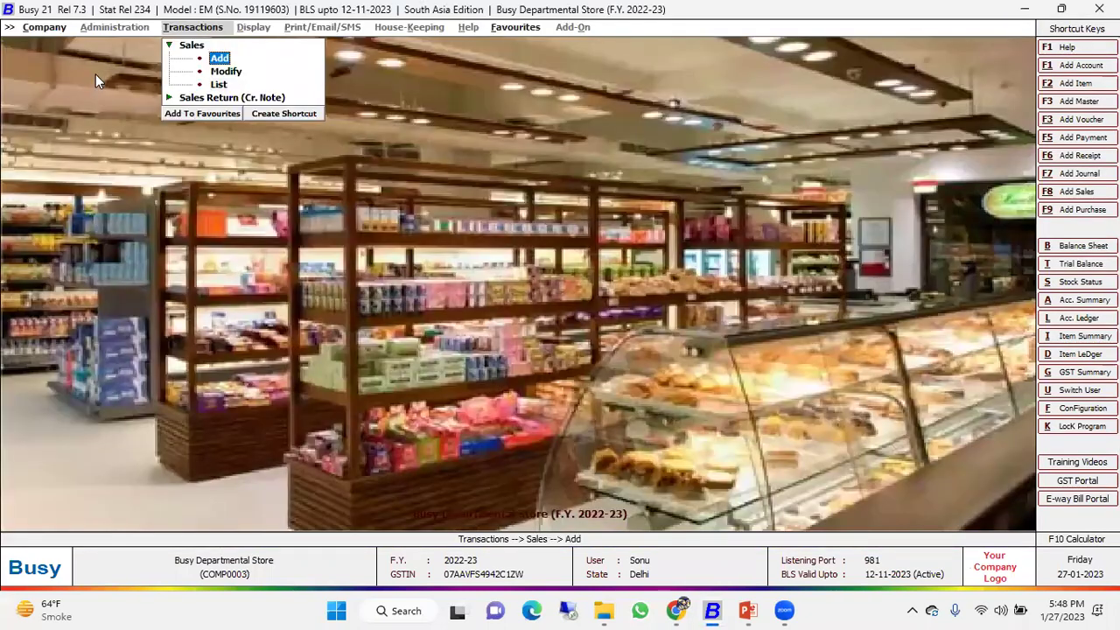
pyautogui.press('Return')
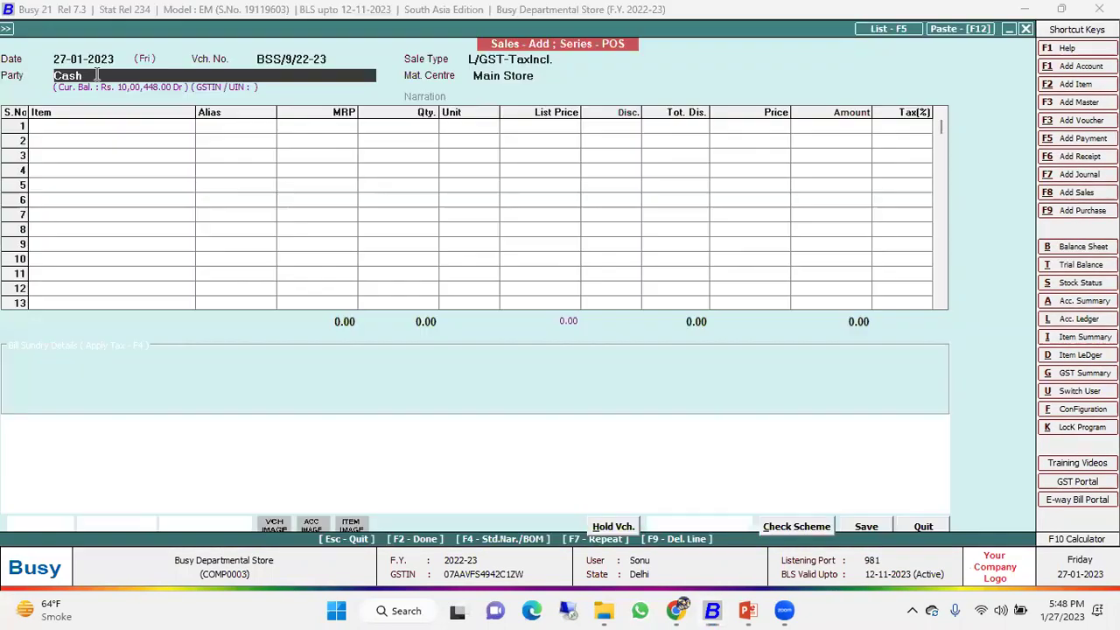
pyautogui.press('Return')
pyautogui.press('Return')
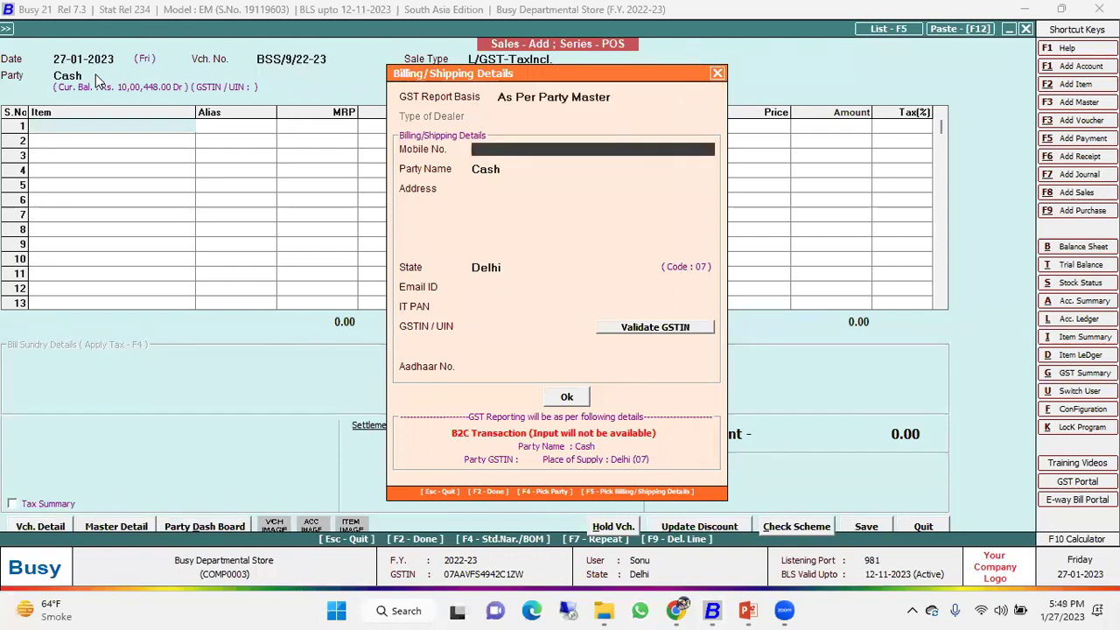
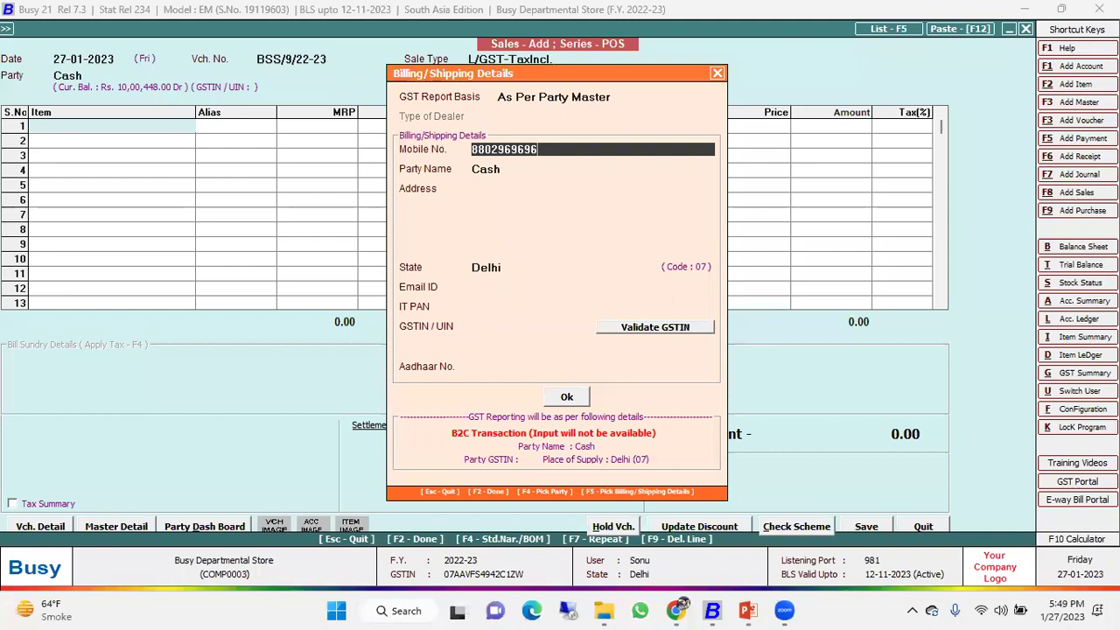
pyautogui.press('Return')
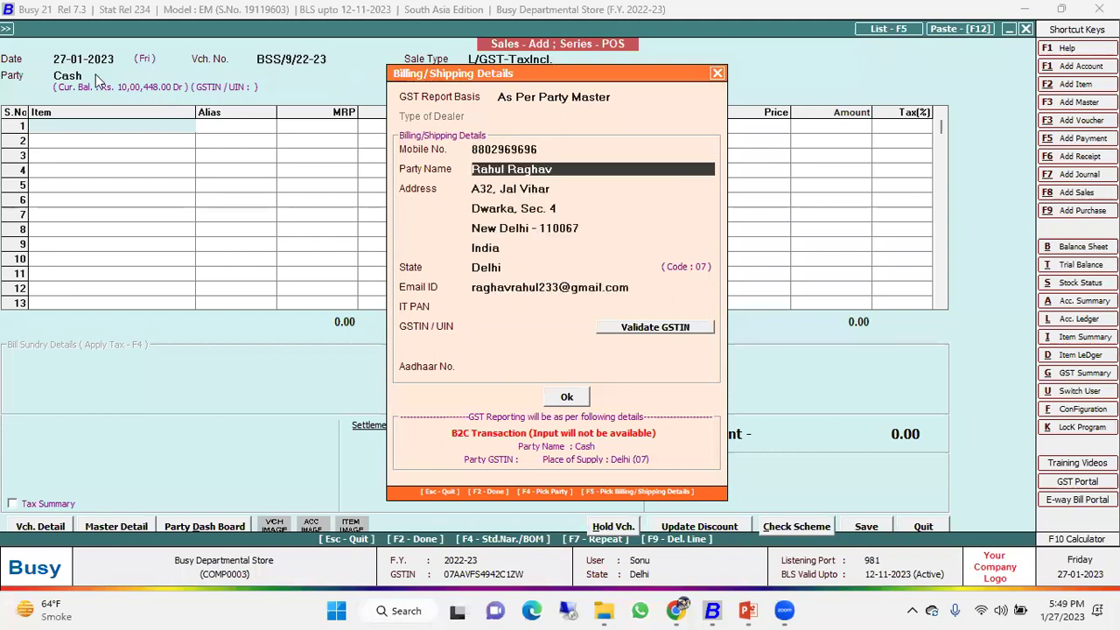
pyautogui.press('Return')
# Add item codes 100005 (Daliya) and 100004 (Chana Dal) to the bill.
pyautogui.press('F2')
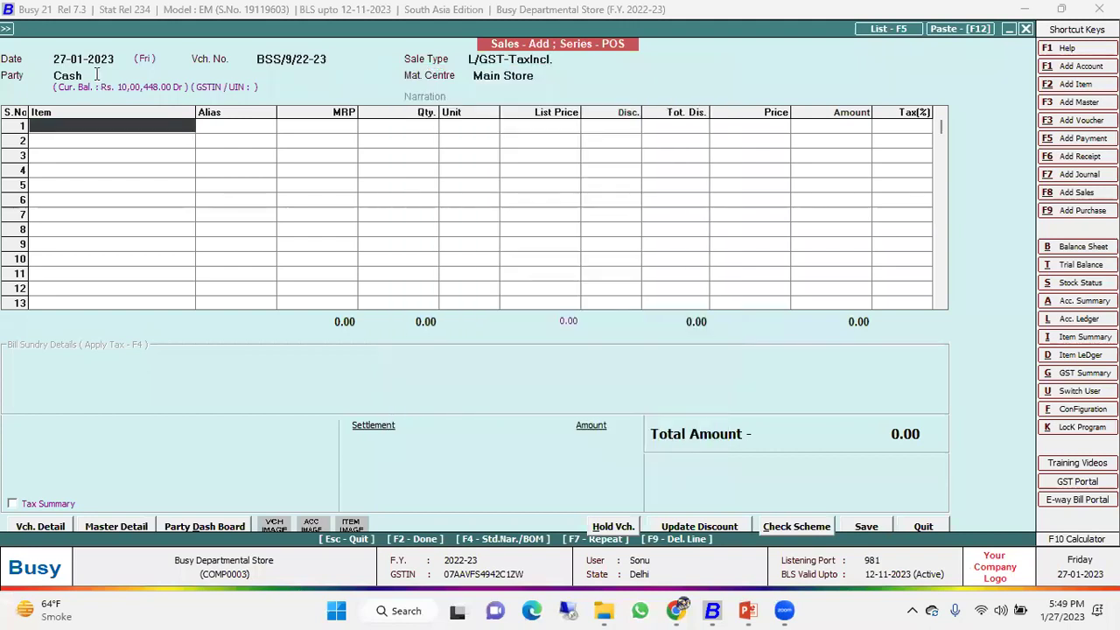
pyautogui.write('100005')
pyautogui.press('Return')
pyautogui.press('Return')
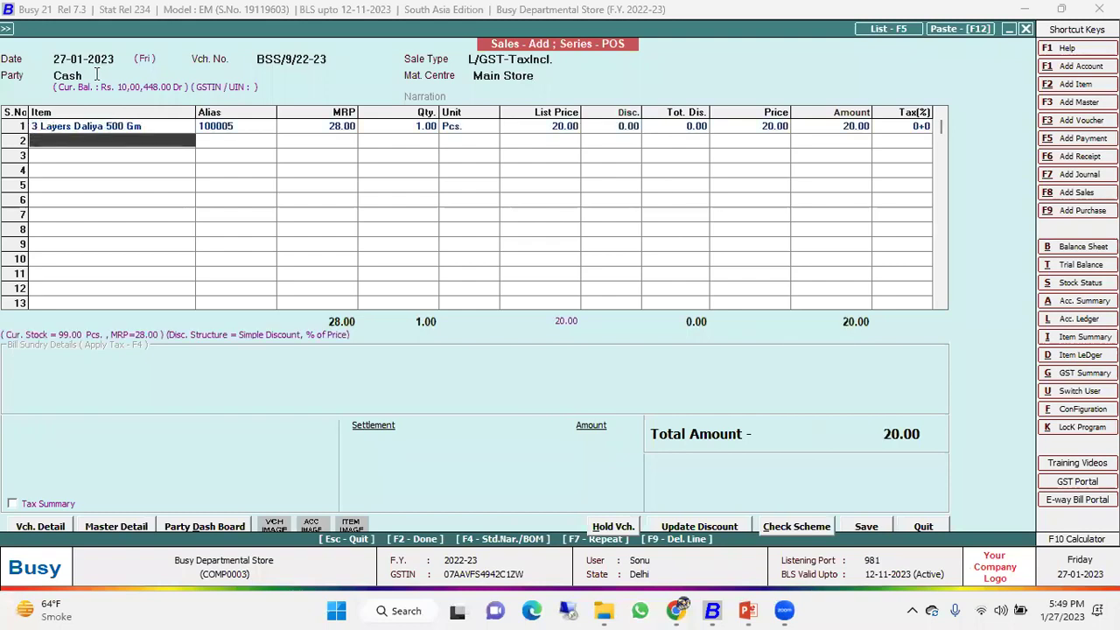
pyautogui.write('100004')
pyautogui.press('Return')
pyautogui.press('Return')
# Settle the 56.00 entirely by Paytm with Cash and Card at 0, save and preview the invoice.
pyautogui.press('F2')
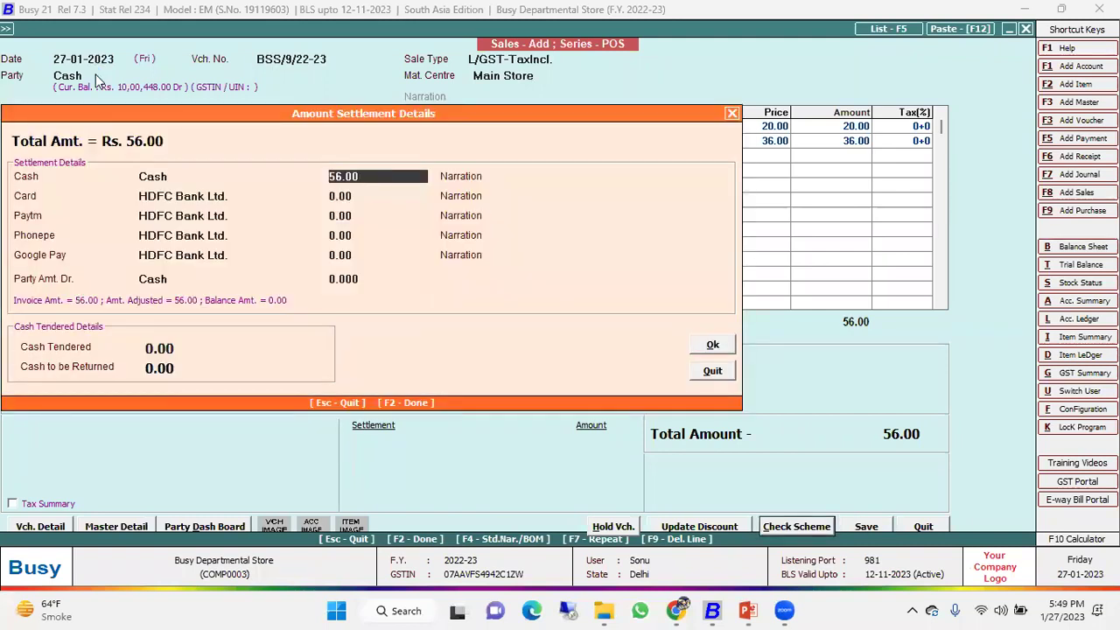
pyautogui.write('0')
pyautogui.press('Return')
pyautogui.press('Return')
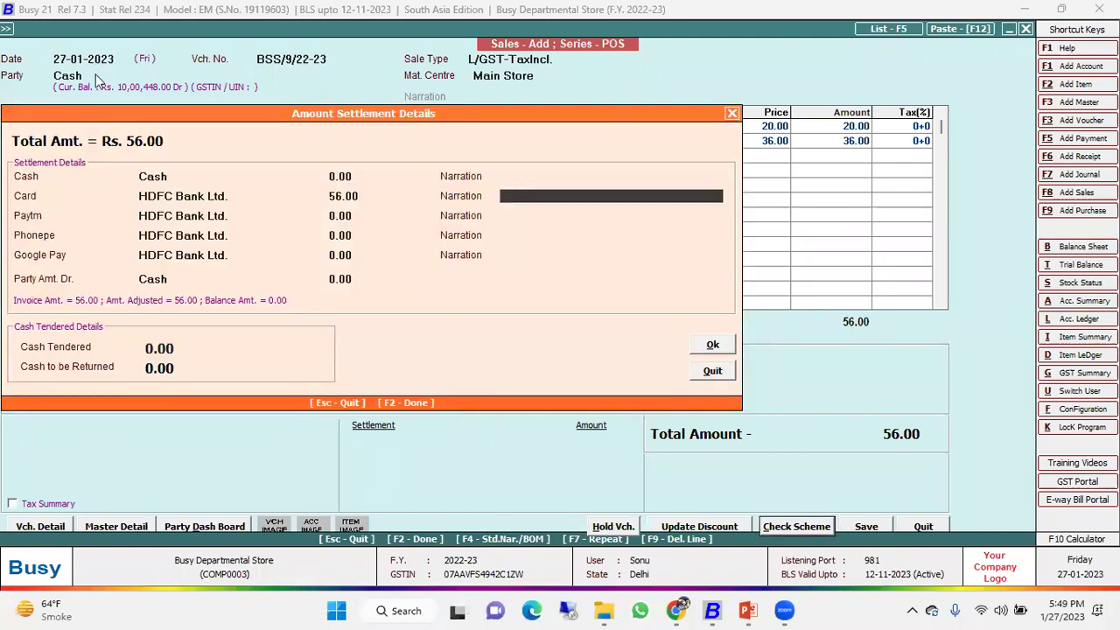
pyautogui.press('Up')
pyautogui.write('0')
pyautogui.press('Return')
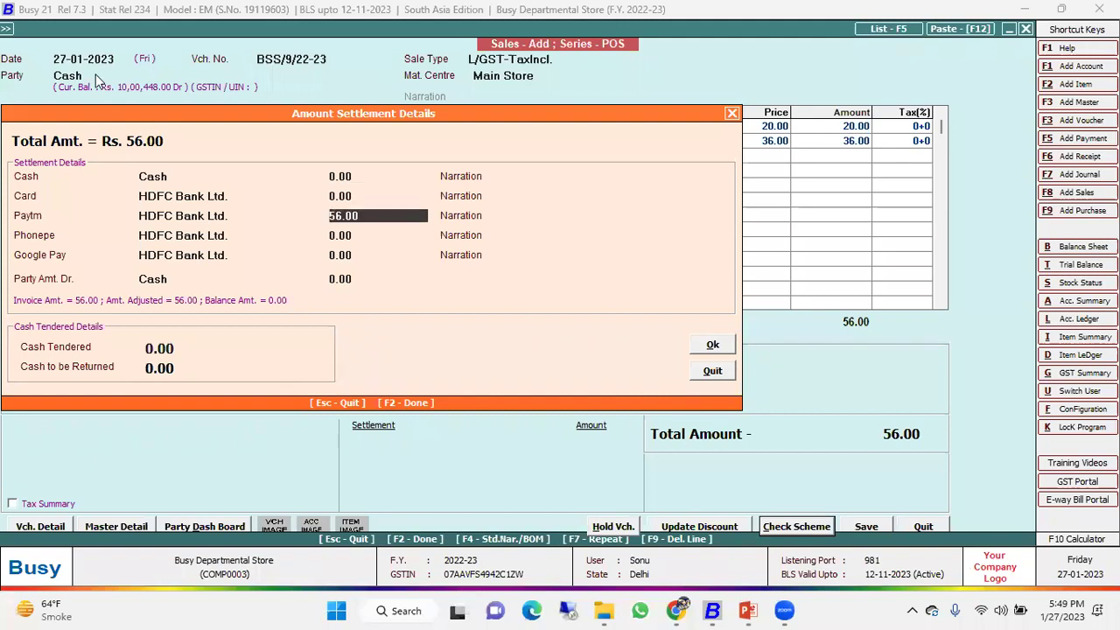
pyautogui.press('Return')
pyautogui.press('Return')
pyautogui.press('Return')
pyautogui.press('Return')
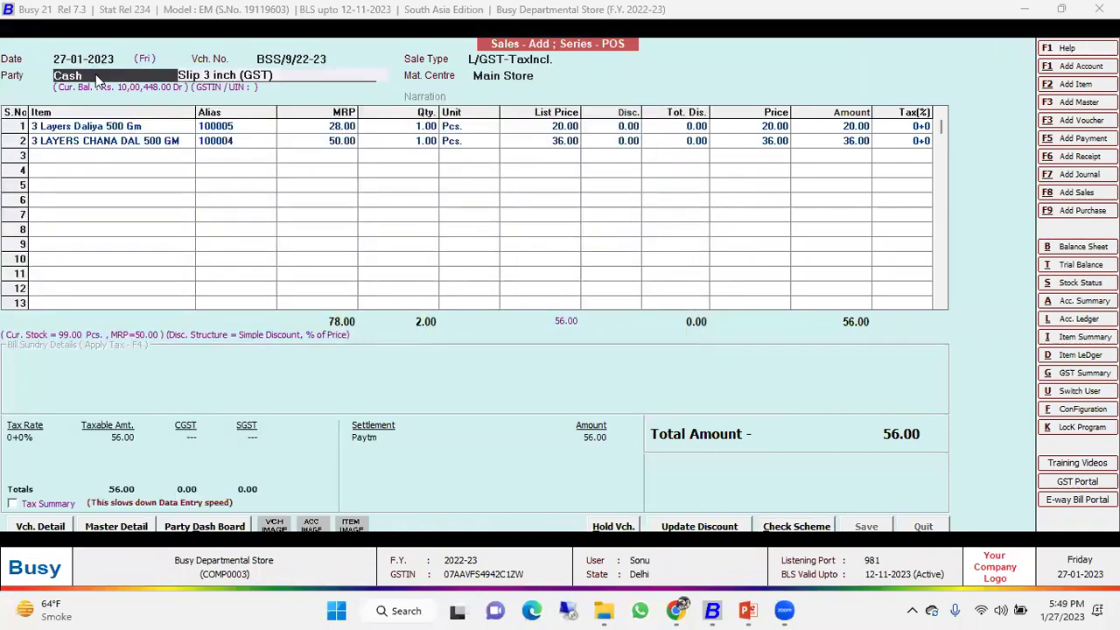
pyautogui.press('Return')
pyautogui.press('Return')
pyautogui.press('Return')
pyautogui.press('Right')
pyautogui.press('Return')
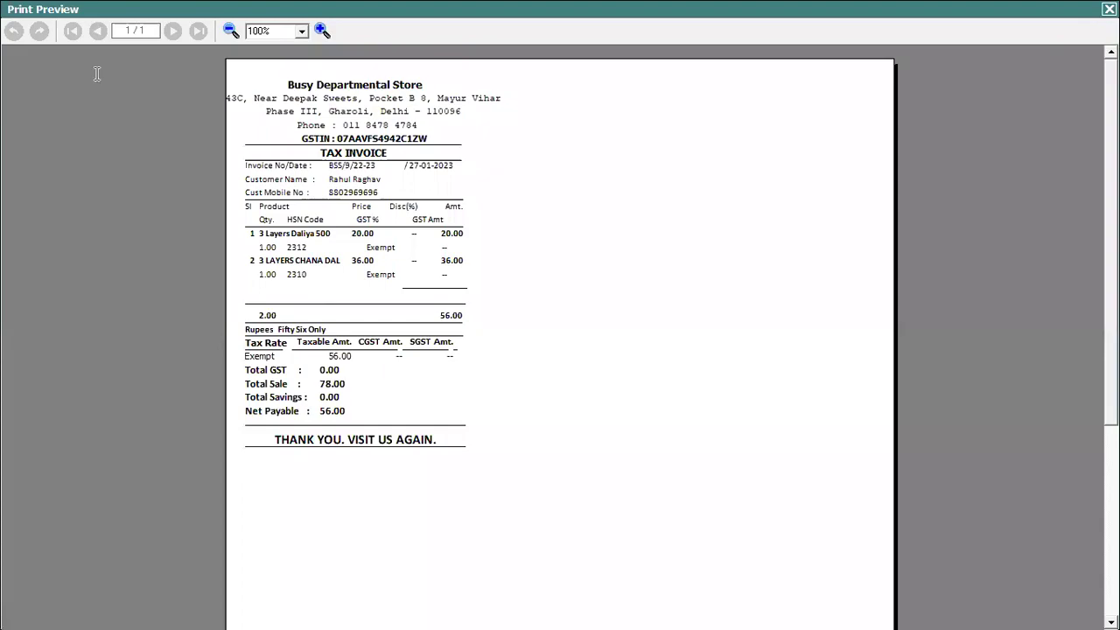
pyautogui.press('Escape')
pyautogui.press('Escape')
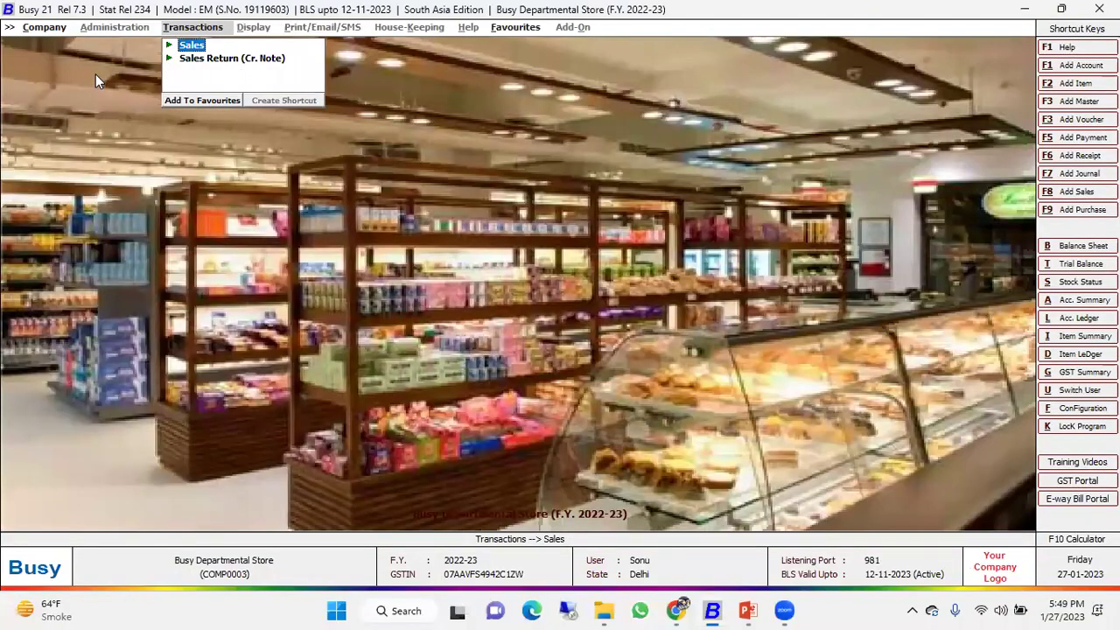
# Close and reopen Busy Departmental Store, logging in as admin.
pyautogui.press('Left')
pyautogui.press('Left')
pyautogui.press('Return')
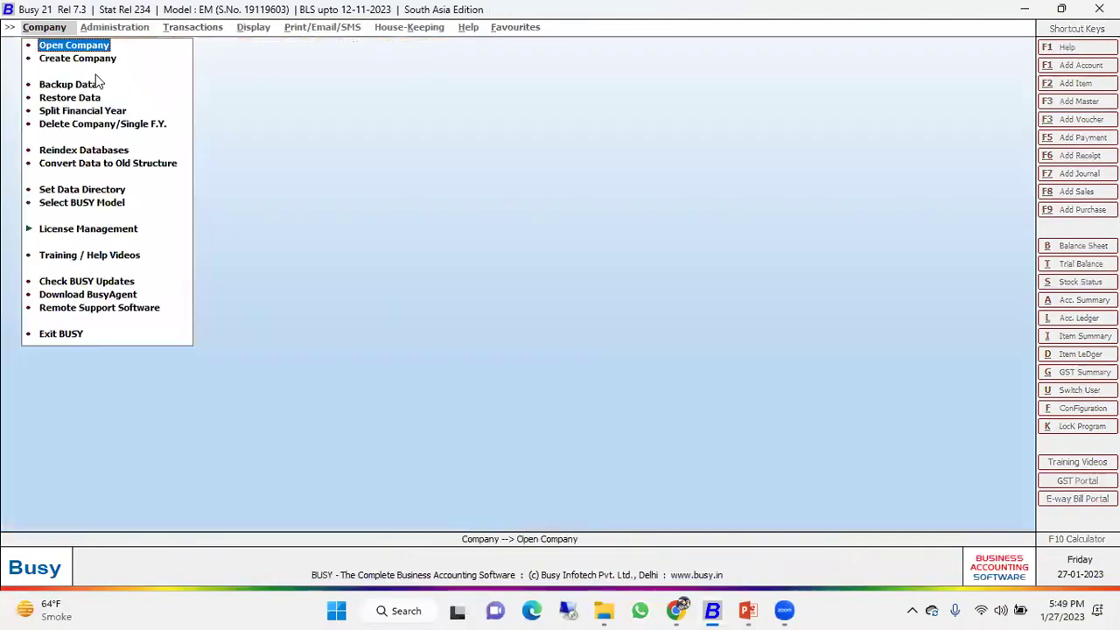
pyautogui.press('Return')
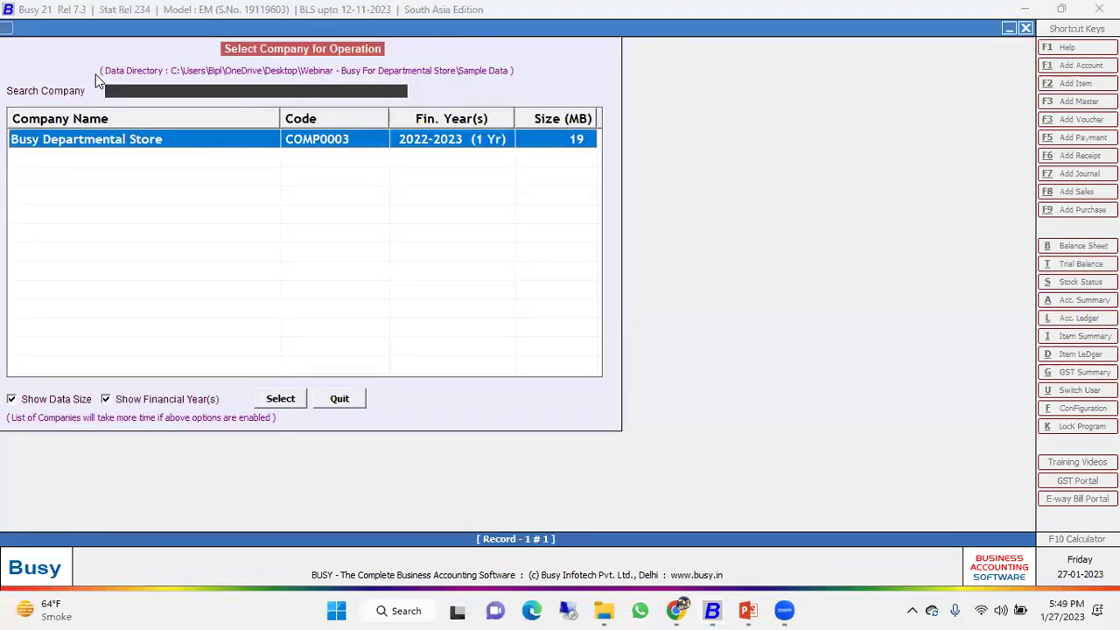
pyautogui.press('Return')
pyautogui.write('admin')
pyautogui.press('Return')
pyautogui.press('Return')
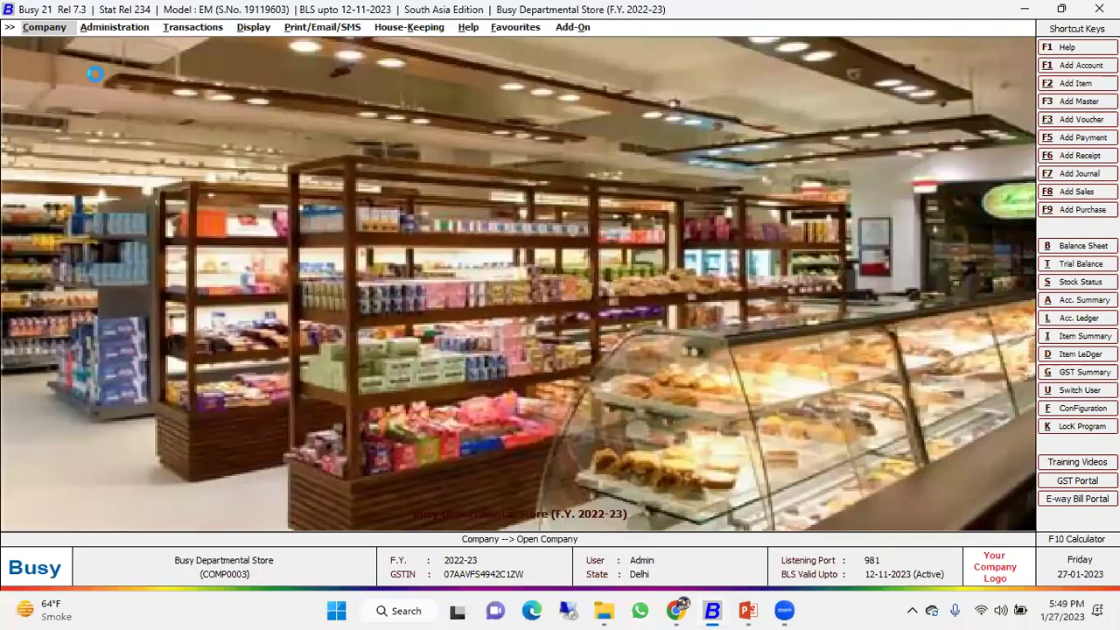
# Review the Inventory page of Administration > Configuration > Features/Options, then back out.
pyautogui.press('Right')
pyautogui.press('Down')
pyautogui.press('Down')
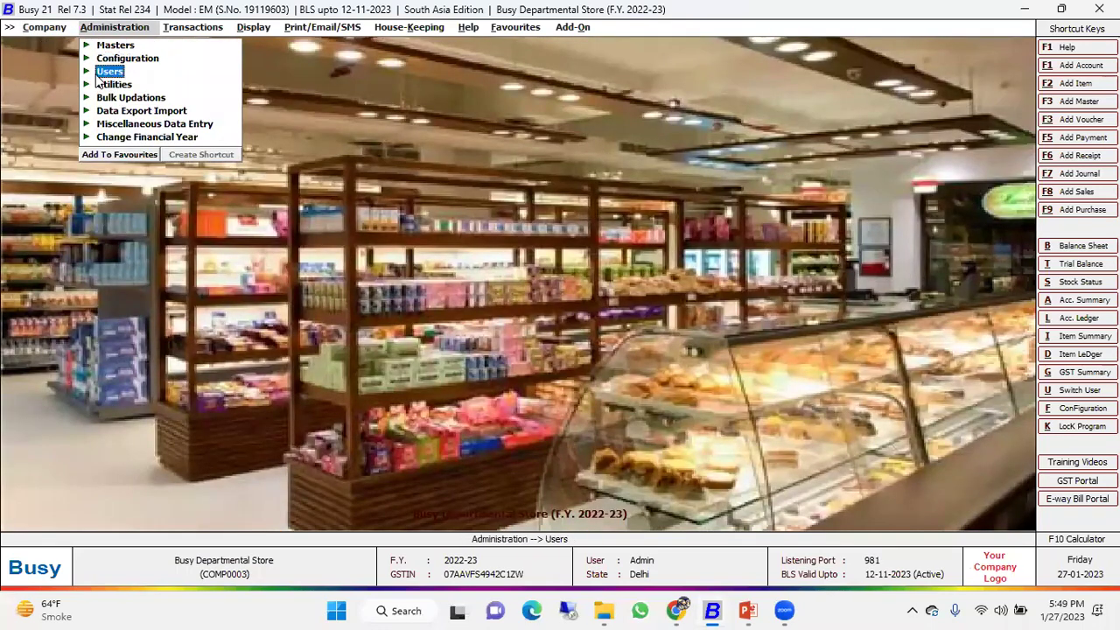
pyautogui.press('Up')
pyautogui.press('Return')
pyautogui.press('Return')
pyautogui.press('Down')
pyautogui.press('Down')
pyautogui.press('Down')
pyautogui.press('Down')
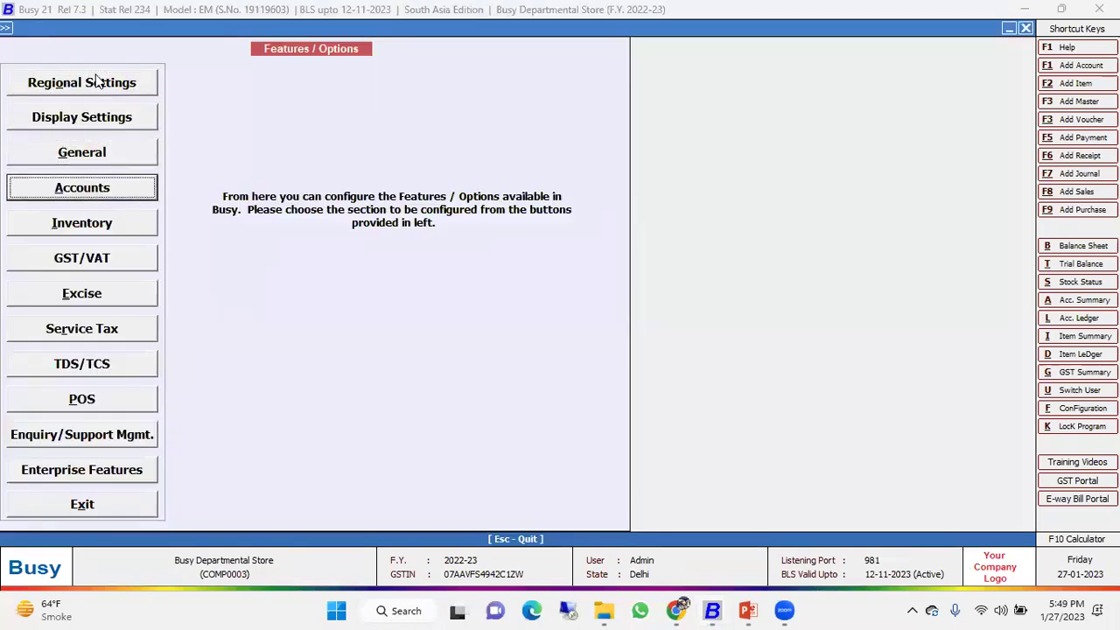
pyautogui.press('Return')
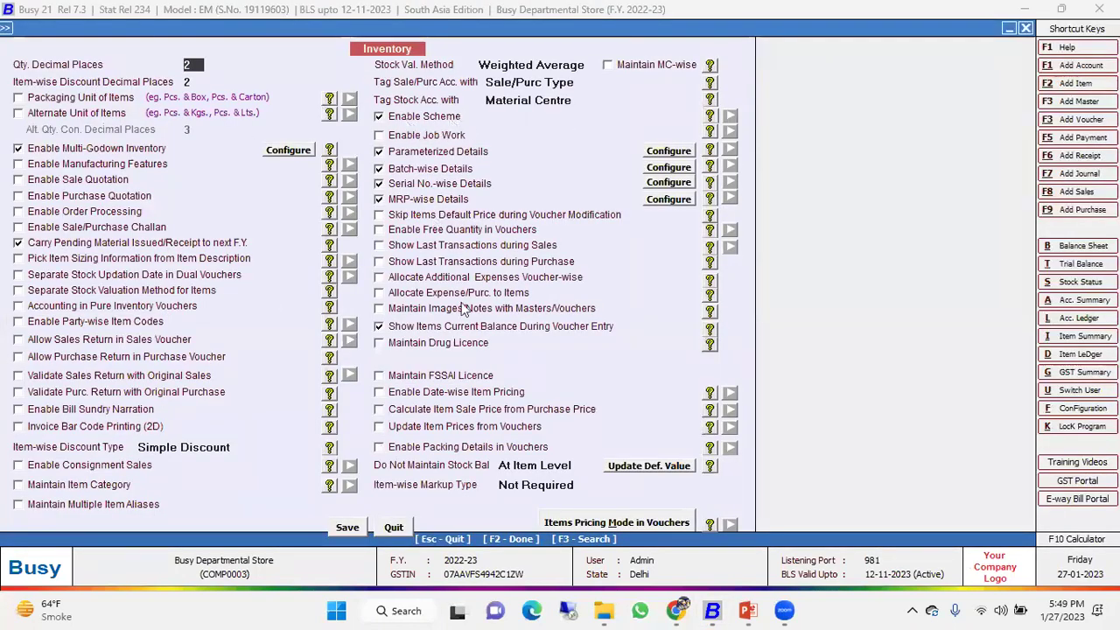
pyautogui.press('Escape')
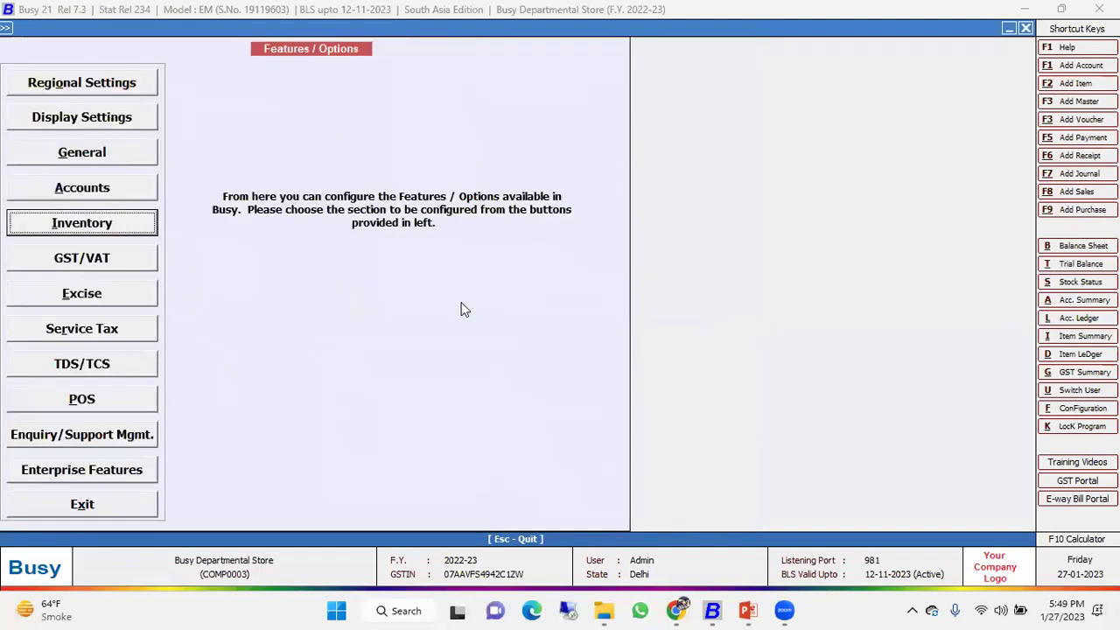
pyautogui.press('Escape')
pyautogui.press('Up')
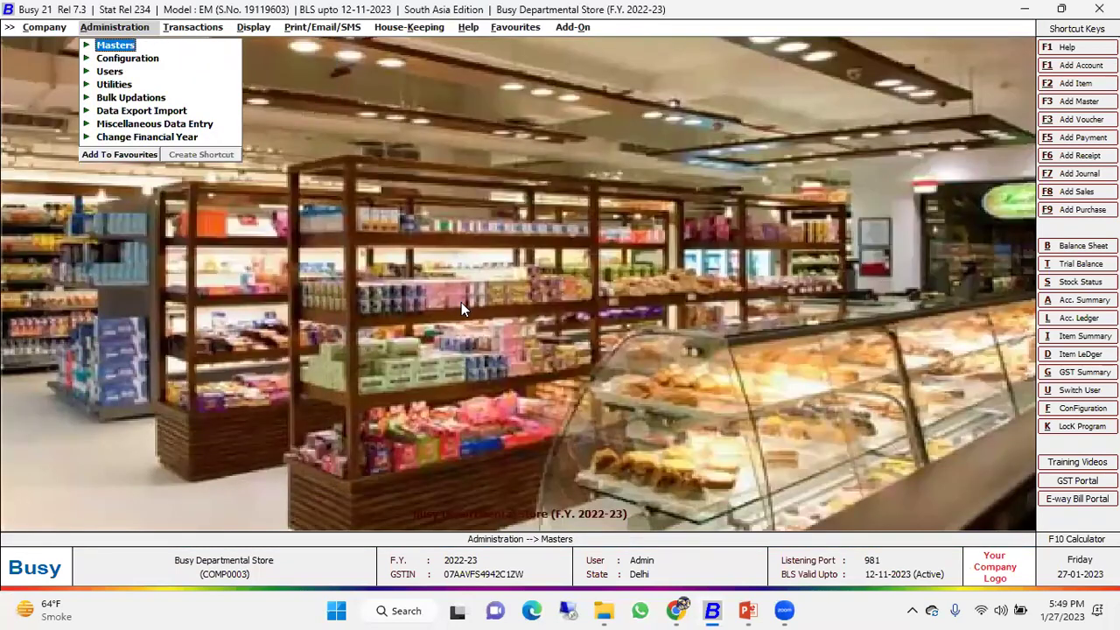
# Expand Administration > Masters, glance at Schemes, then open the full List of Items.
pyautogui.press('Return')
pyautogui.press('Down')
pyautogui.press('Down')
pyautogui.press('Down')
pyautogui.press('Down')
pyautogui.press('Down')
pyautogui.press('Down')
pyautogui.press('Down')
pyautogui.press('Down')
pyautogui.press('Down')
pyautogui.press('Down')
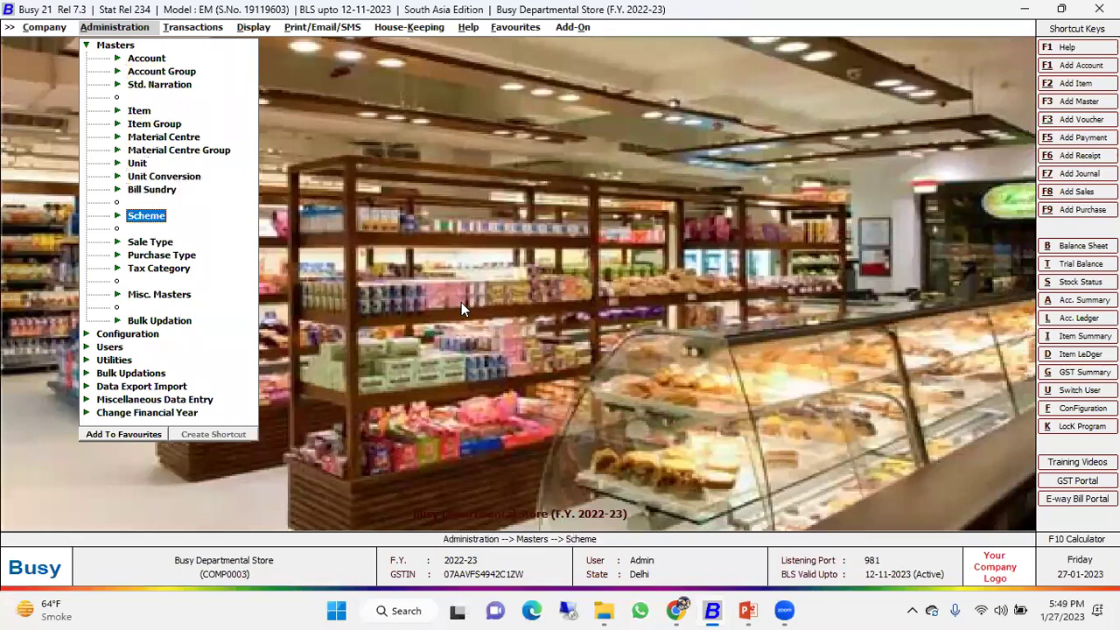
pyautogui.press('Return')
pyautogui.press('Escape')
pyautogui.press('Up')
pyautogui.press('Up')
pyautogui.press('Up')
pyautogui.press('Up')
pyautogui.press('Up')
pyautogui.press('Up')
pyautogui.press('Up')
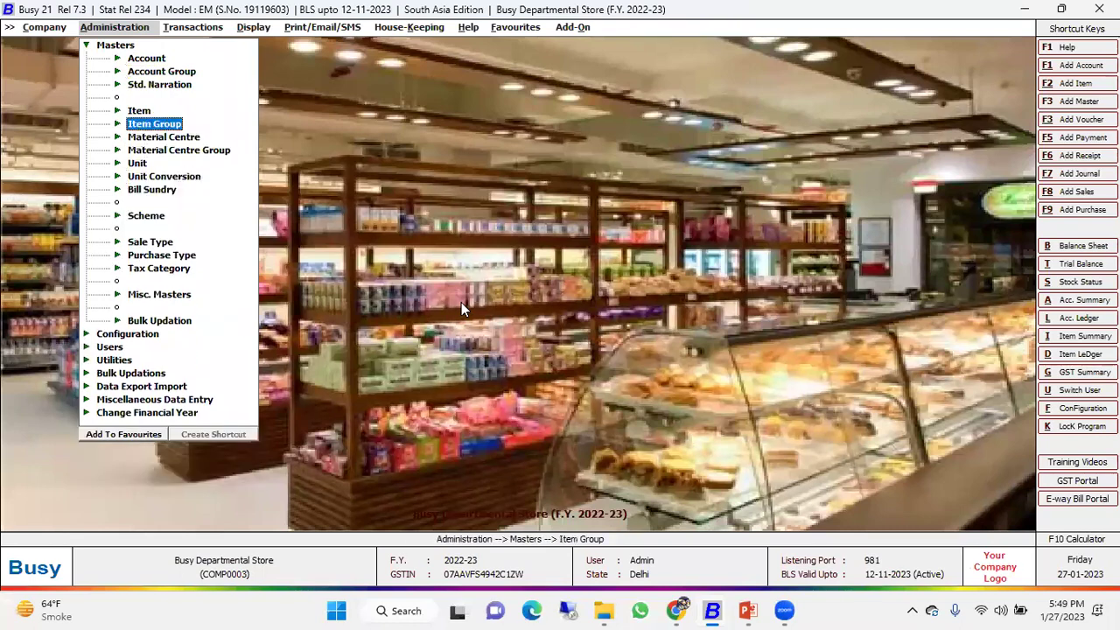
pyautogui.press('Return')
pyautogui.press('Down')
pyautogui.press('Down')
pyautogui.press('Return')
pyautogui.press('Return')
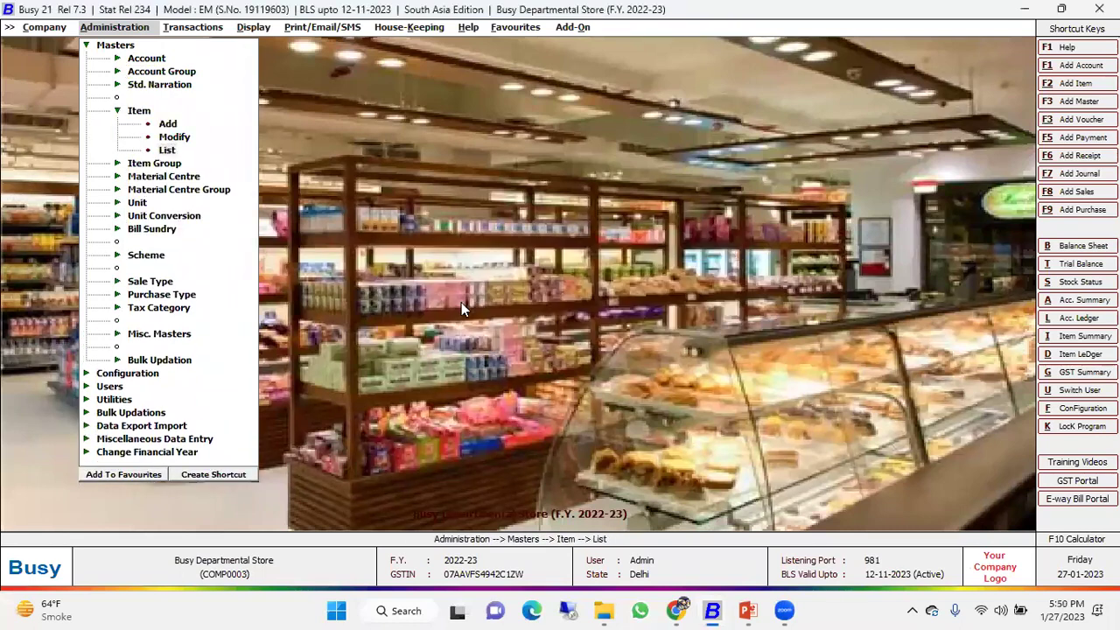
pyautogui.press('Return')
pyautogui.press('Return')
# Browse the 423-item list, selecting ACT POPCORN 15GM CARAMEL and the last item, Table Fan.
pyautogui.press('Down')
pyautogui.press('Down')
pyautogui.press('Down')
pyautogui.press('Down')
pyautogui.press('Down')
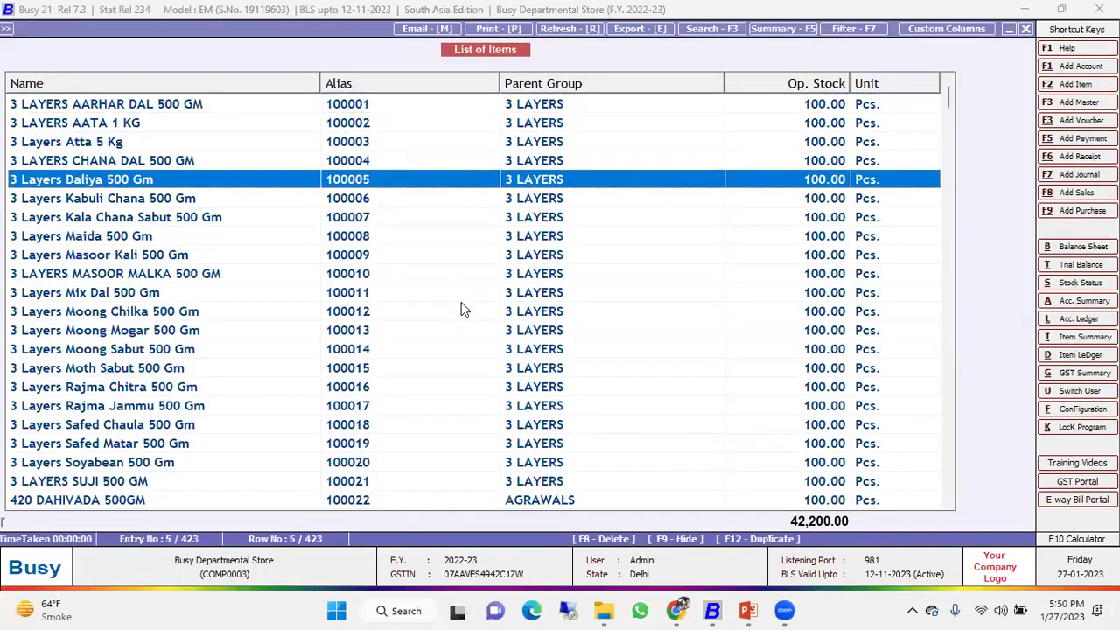
pyautogui.scroll(-11, 295, 365)
pyautogui.scroll(-7, 295, 366)
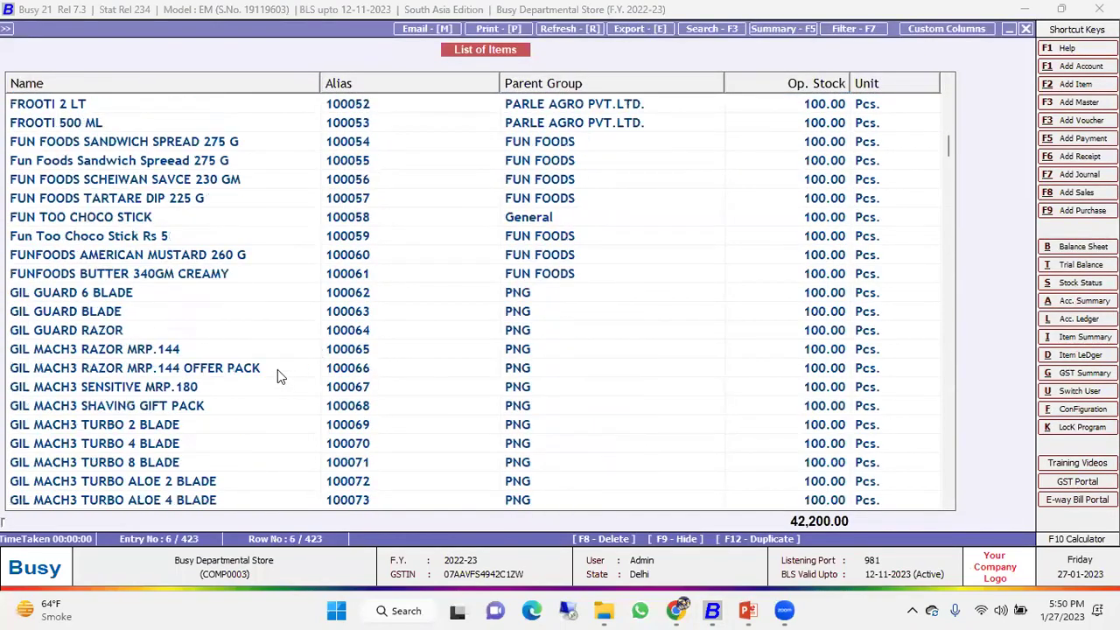
pyautogui.scroll(10, 432, 380)
pyautogui.click(361, 292)
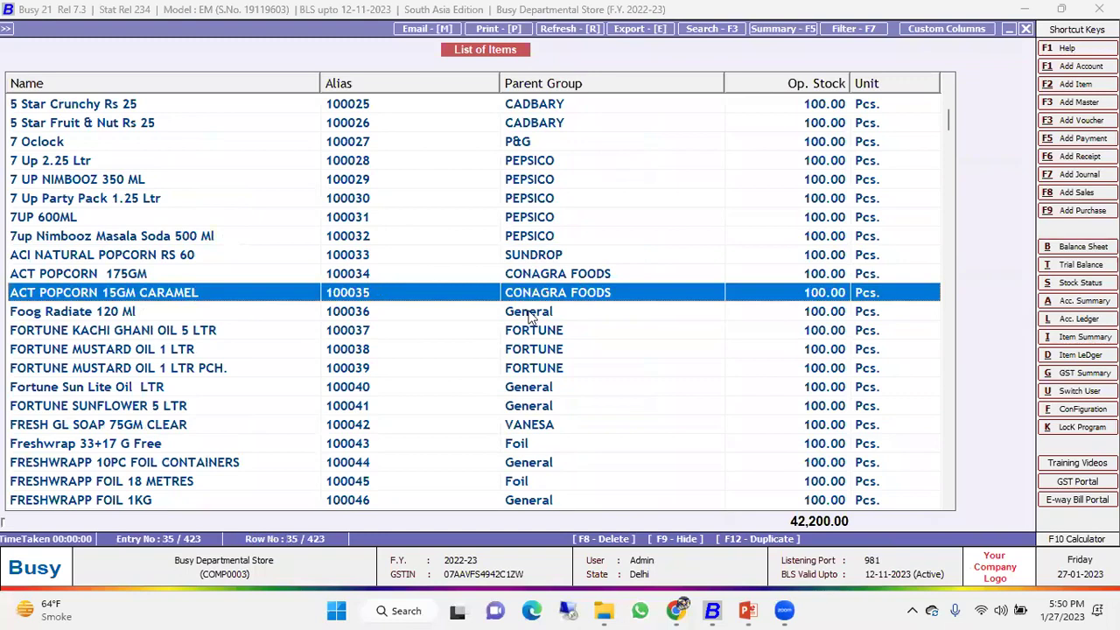
pyautogui.scroll(-11, 295, 341)
pyautogui.scroll(-18, 295, 348)
pyautogui.moveTo(952, 205); pyautogui.dragTo(952, 490)
pyautogui.click(364, 499)
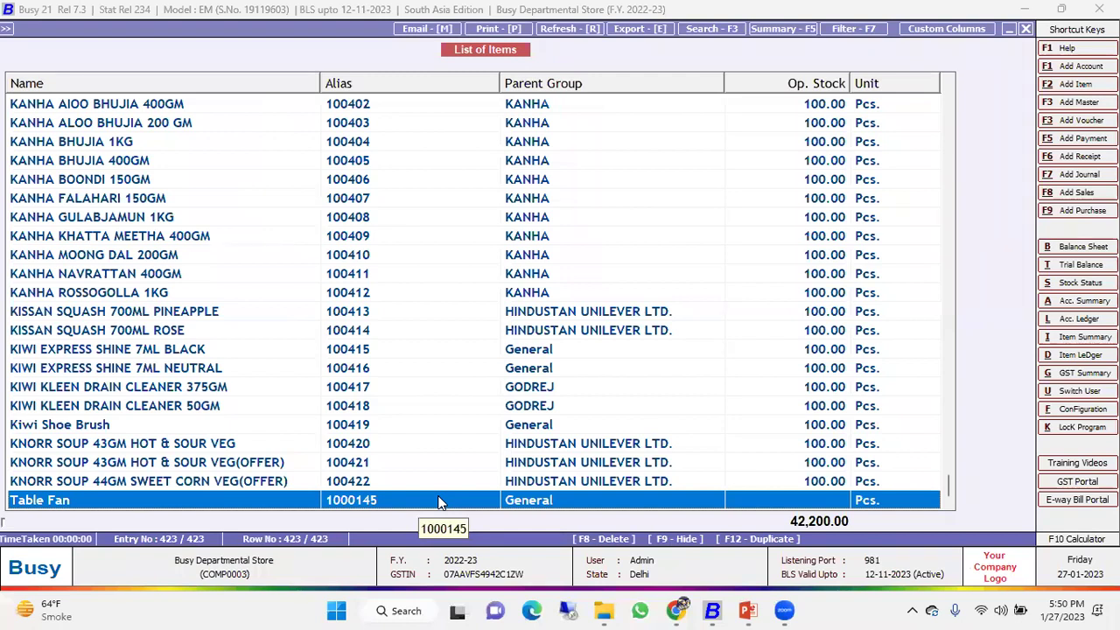
# Reload the item list, settle on CHANA DAL, then close the list and Tax Category options.
pyautogui.press('Escape')
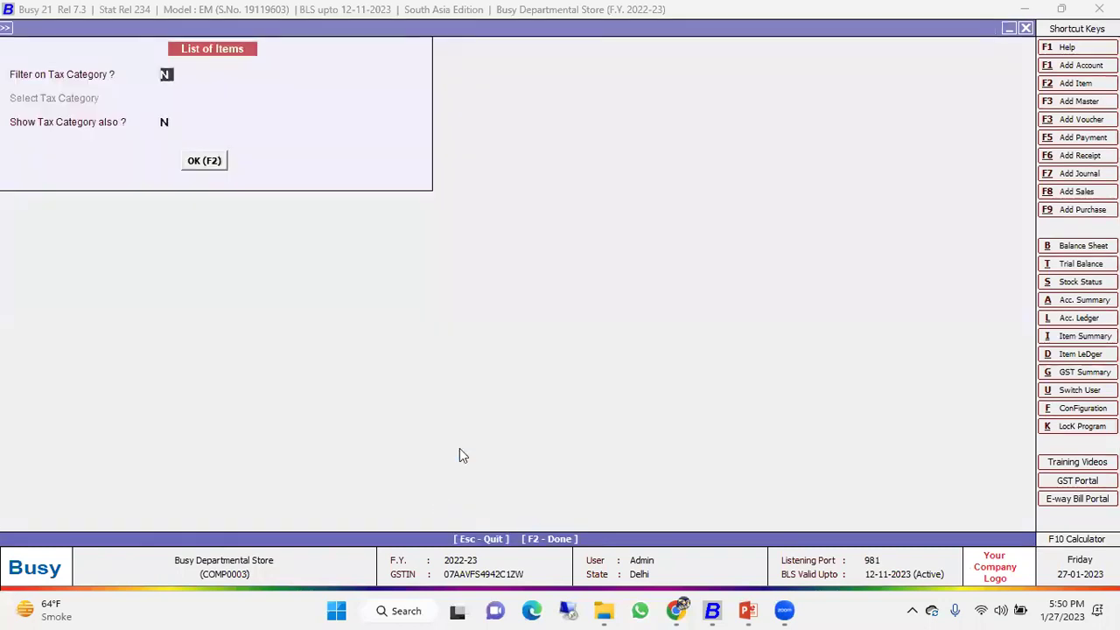
pyautogui.press('Return')
pyautogui.press('Return')
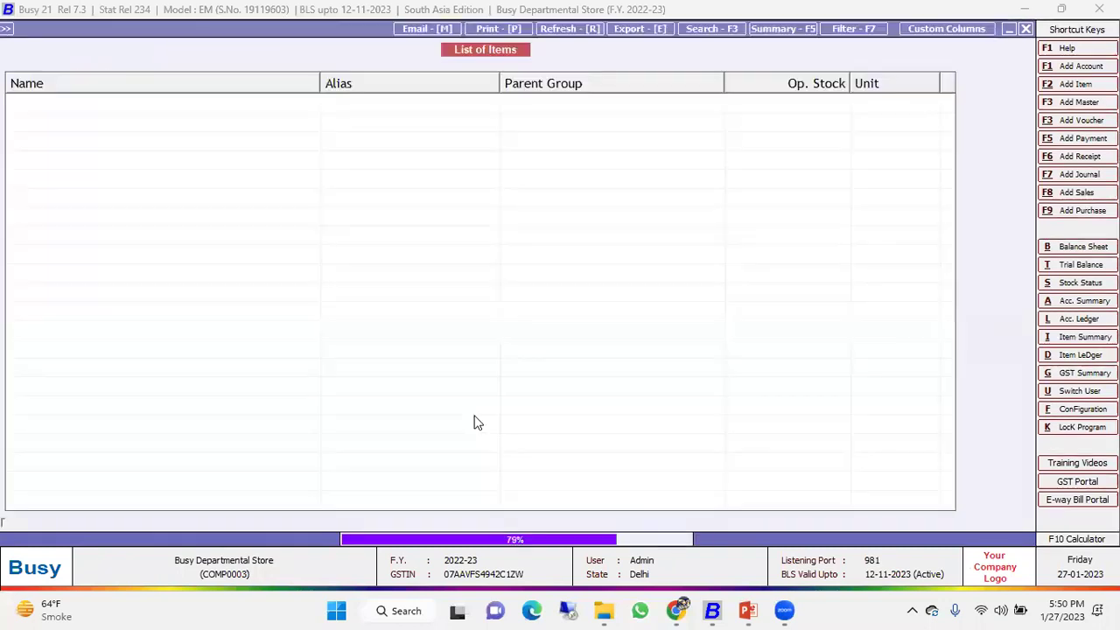
pyautogui.press('Down')
pyautogui.press('Down')
pyautogui.press('Down')
pyautogui.press('Down')
pyautogui.press('Up')
pyautogui.press('Up')
pyautogui.press('Down')
pyautogui.press('Down')
pyautogui.press('Up')
pyautogui.press('Down')
pyautogui.press('Down')
pyautogui.press('Down')
pyautogui.press('Down')
pyautogui.press('Down')
pyautogui.press('Down')
pyautogui.press('Down')
pyautogui.press('Down')
pyautogui.press('Down')
pyautogui.press('Down')
pyautogui.press('Down')
pyautogui.press('Down')
pyautogui.press('Down')
pyautogui.press('Down')
pyautogui.press('Down')
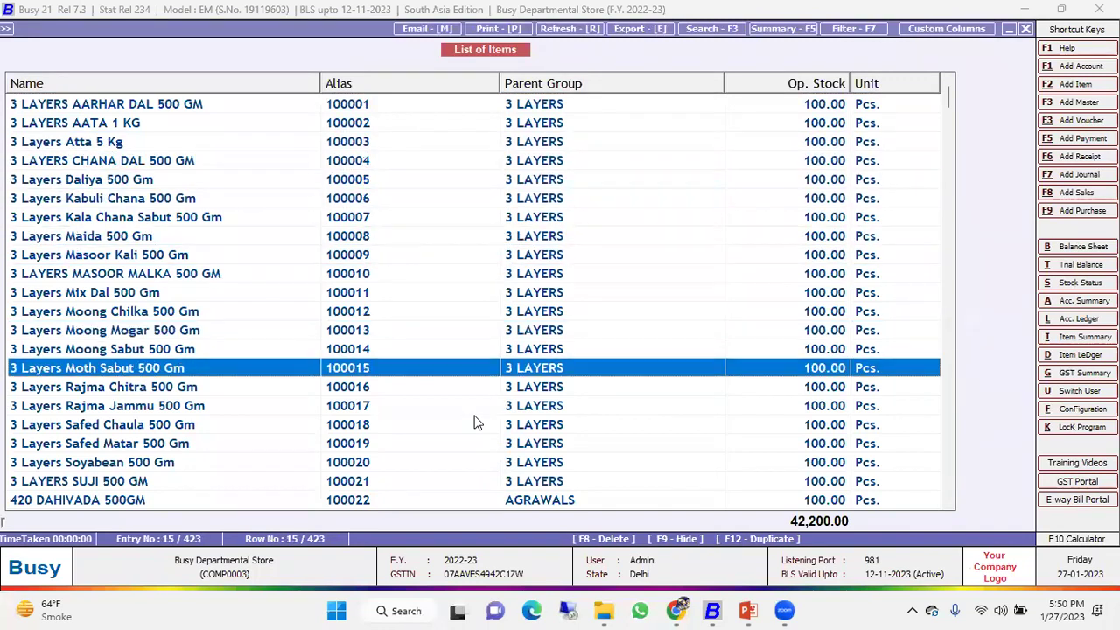
pyautogui.press('Up')
pyautogui.press('Up')
pyautogui.press('Up')
pyautogui.press('Up')
pyautogui.press('Up')
pyautogui.press('Up')
pyautogui.press('Up')
pyautogui.press('Up')
pyautogui.press('Up')
pyautogui.press('Up')
pyautogui.press('Up')
pyautogui.press('Up')
pyautogui.press('Up')
pyautogui.press('Up')
pyautogui.press('Up')
pyautogui.press('Up')
pyautogui.press('Up')
pyautogui.press('Up')
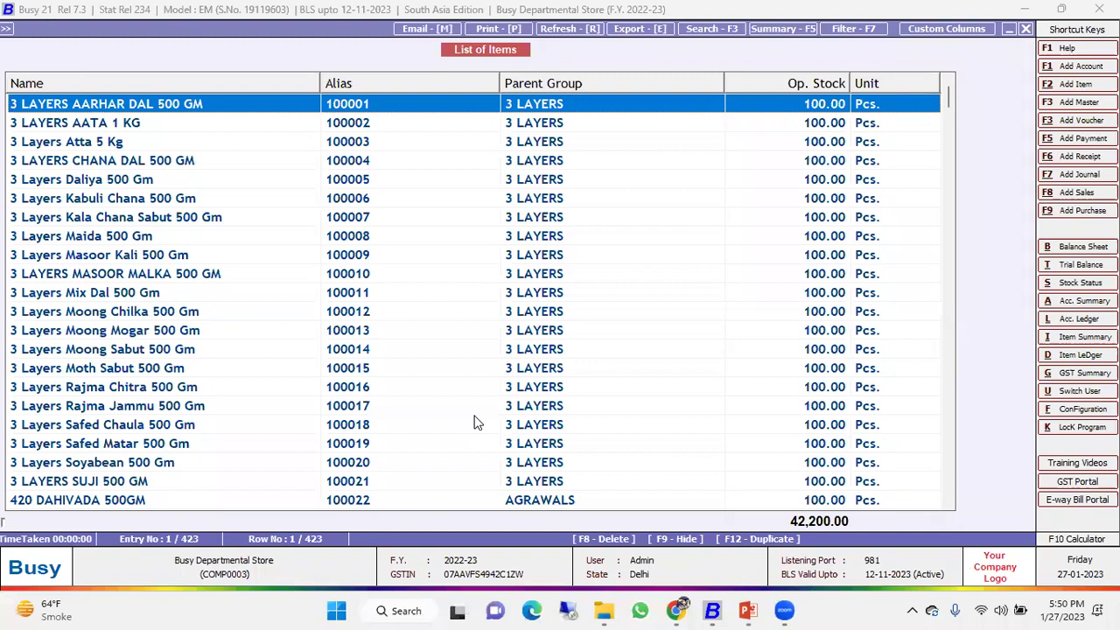
pyautogui.press('Escape')
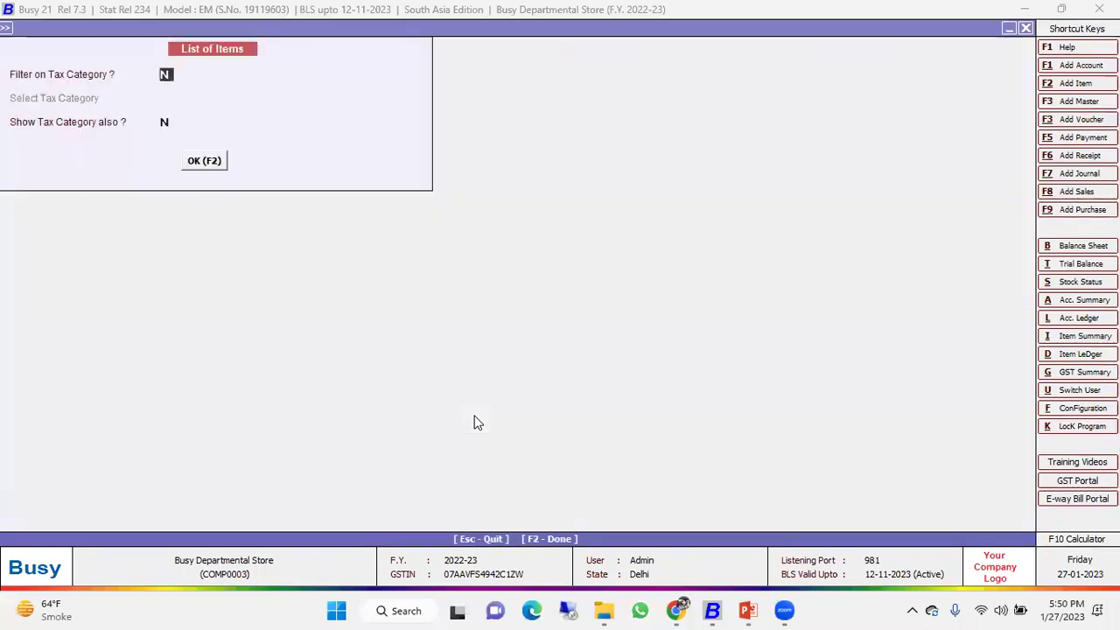
pyautogui.press('Escape')
pyautogui.press('Escape')
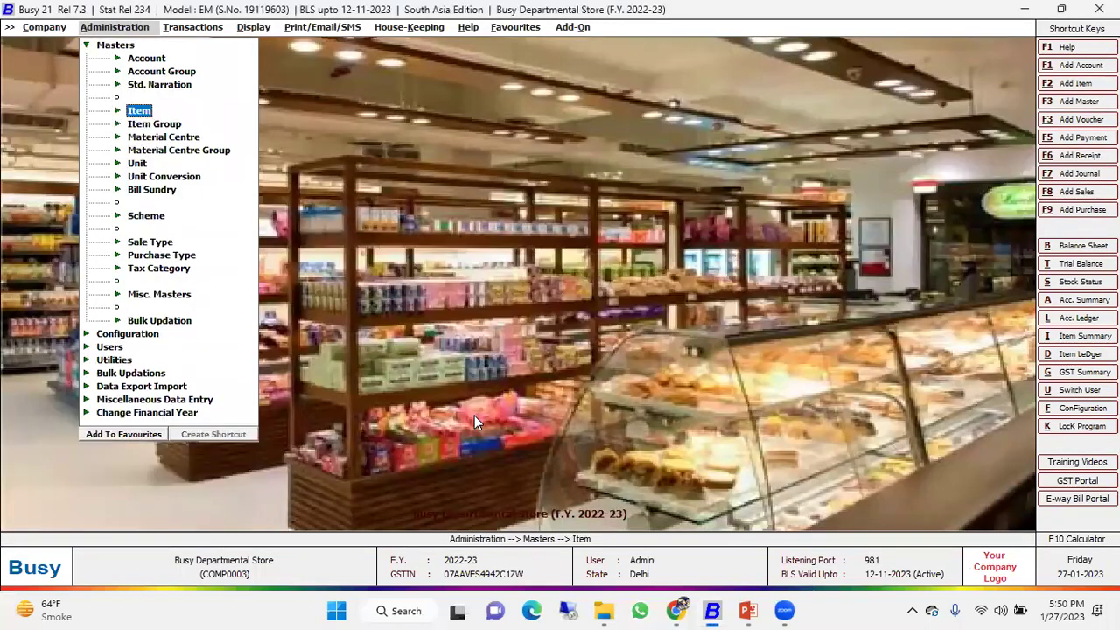
# Add a new scheme under Administration > Masters > Scheme named 'Diwali offer'.
pyautogui.press('Down')
pyautogui.press('Down')
pyautogui.press('Down')
pyautogui.press('Up')
pyautogui.press('Up')
pyautogui.press('Up')
pyautogui.press('Down')
pyautogui.press('Down')
pyautogui.press('Down')
pyautogui.press('Down')
pyautogui.press('Down')
pyautogui.press('Down')
pyautogui.press('Down')
pyautogui.press('Down')
pyautogui.press('Up')
pyautogui.press('Return')
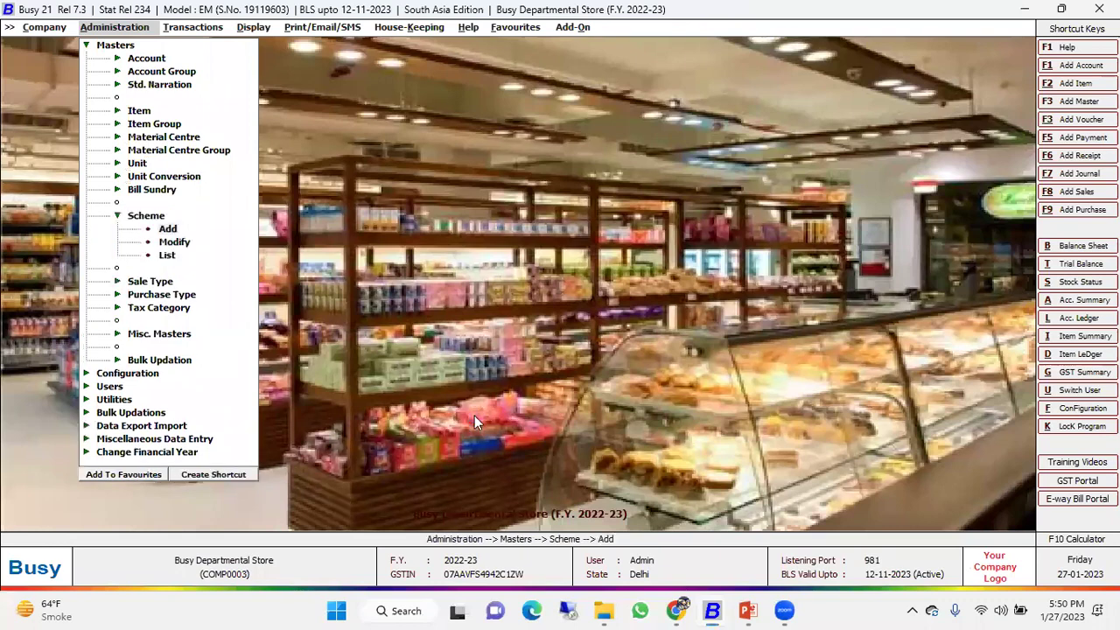
pyautogui.press('Return')
pyautogui.write('di')
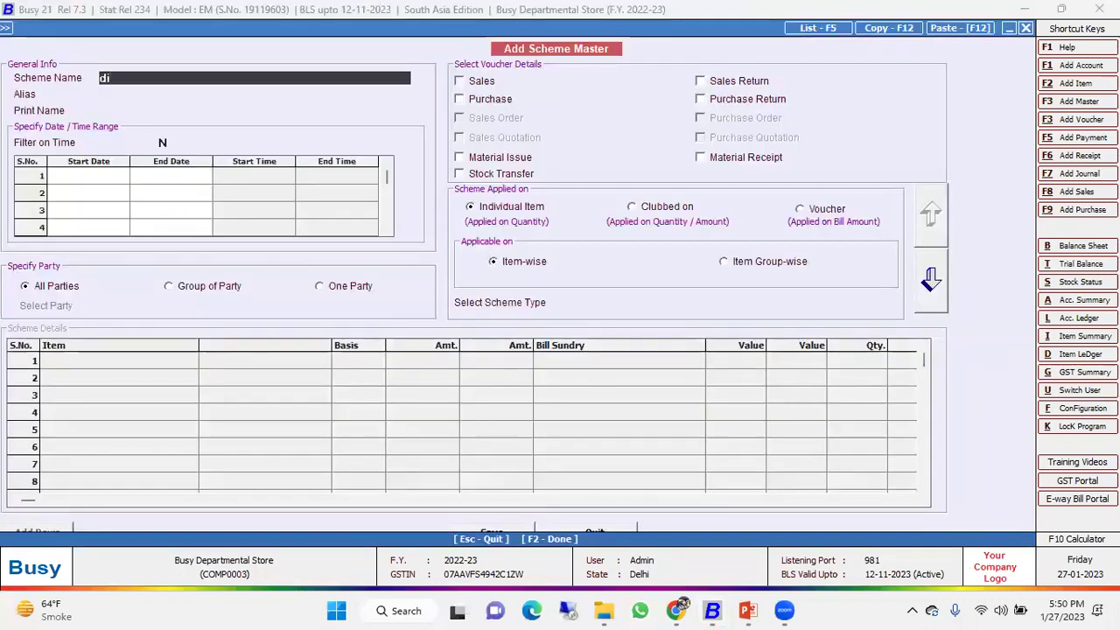
pyautogui.write('wali')
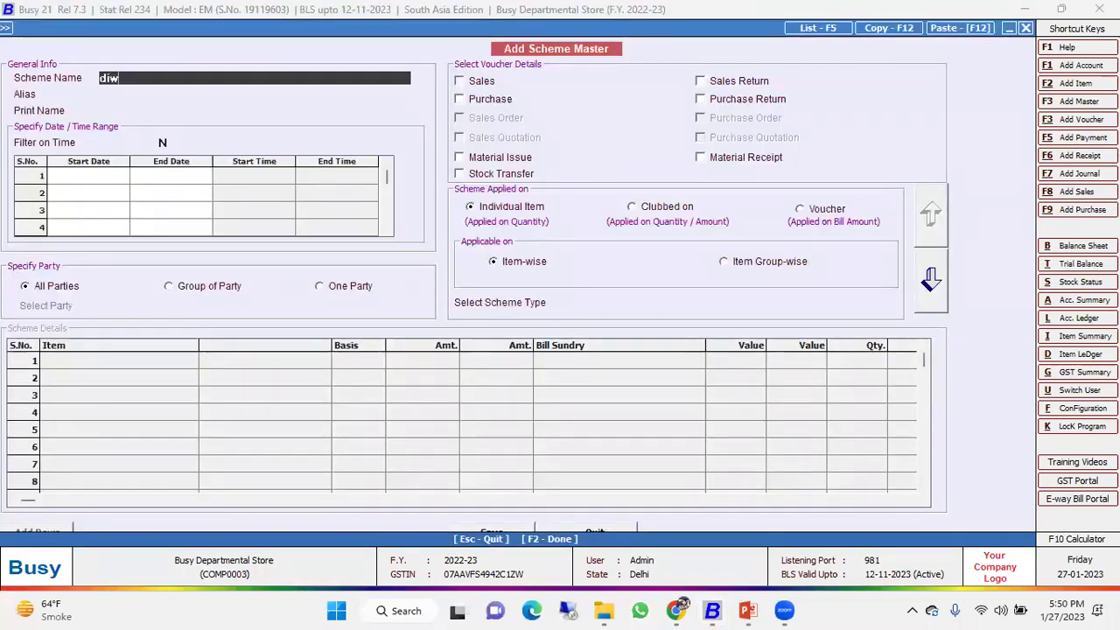
pyautogui.press('Return')
pyautogui.press('Up')
pyautogui.write('offer')
pyautogui.press('Return')
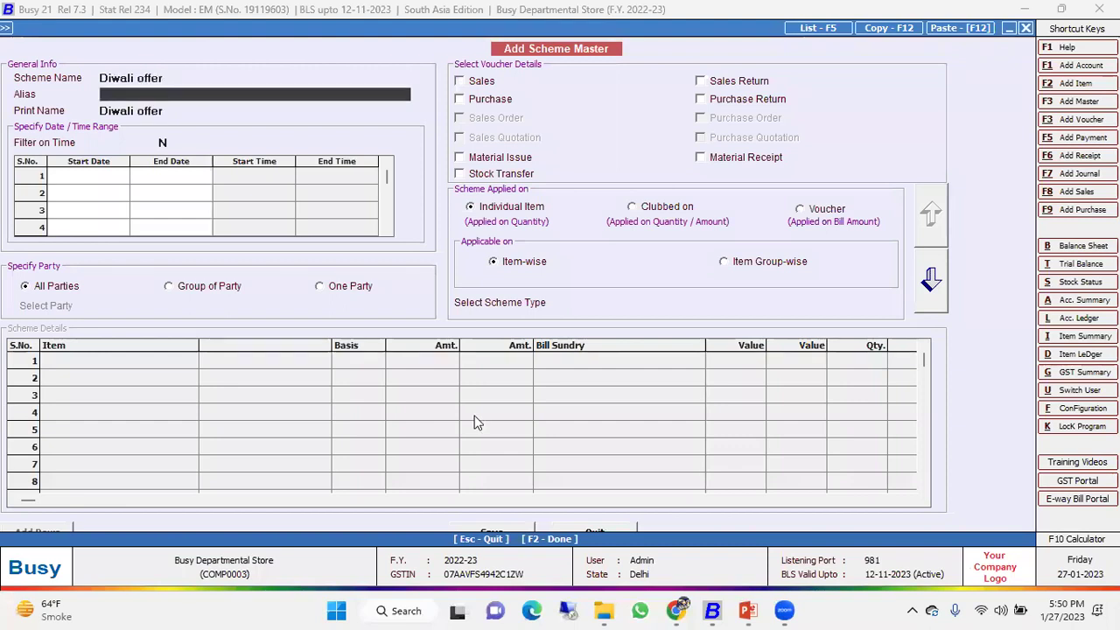
# Set Filter on Time to N with scheme dates 01-04-2022 to 31-03-2023.
pyautogui.press('Up')
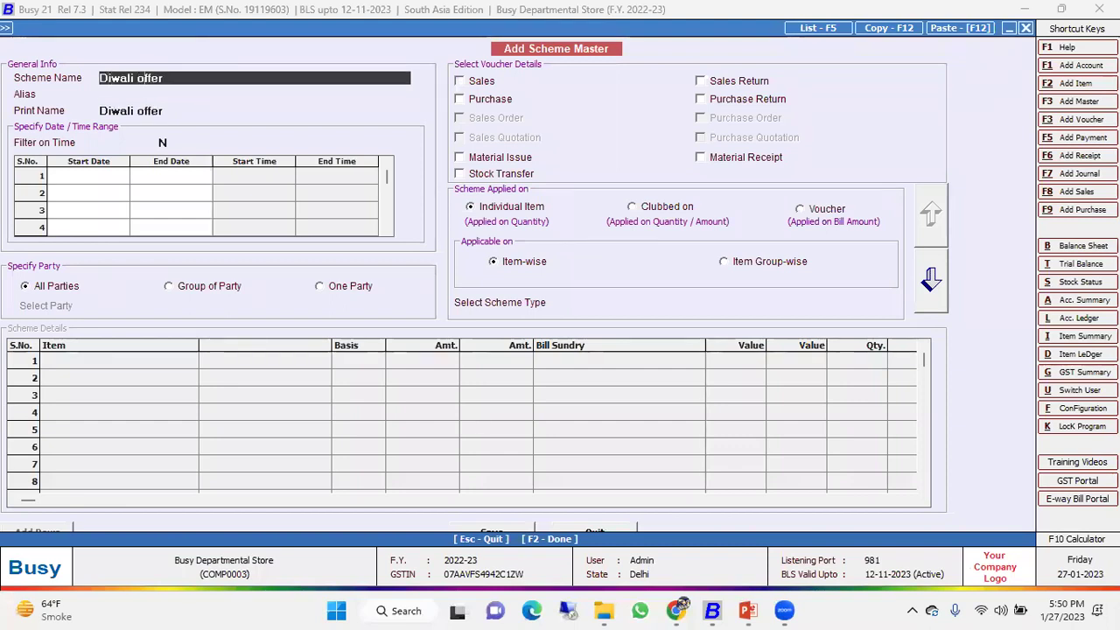
pyautogui.press('Return')
pyautogui.press('Return')
pyautogui.press('Return')
pyautogui.press('Return')
pyautogui.press('Up')
pyautogui.write('Y')
pyautogui.press('Return')
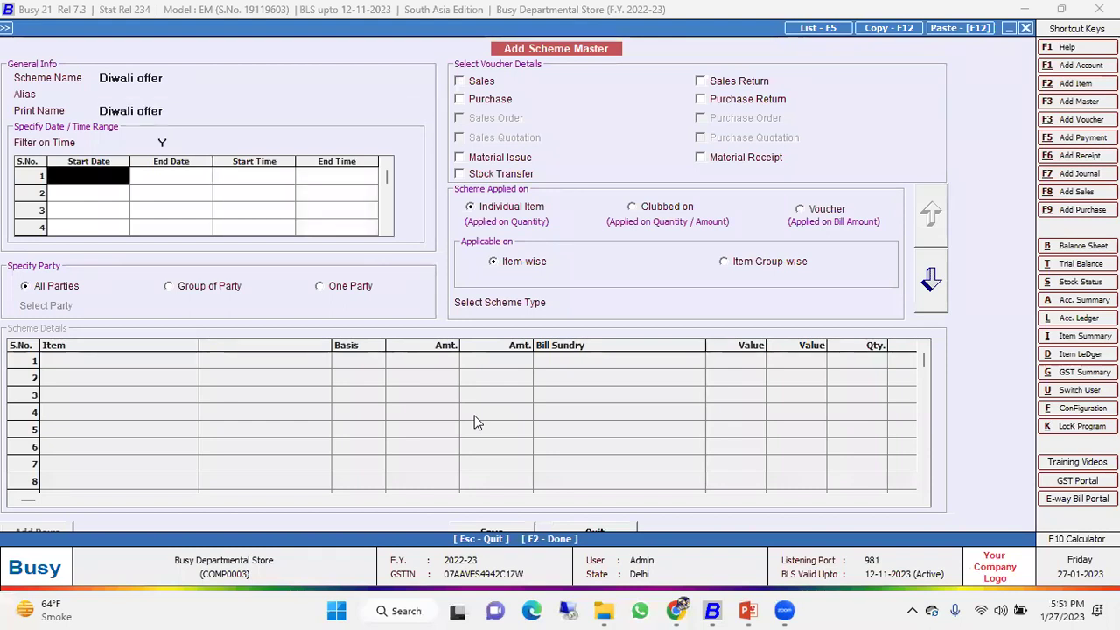
pyautogui.press('Up')
pyautogui.write('N')
pyautogui.press('Return')
pyautogui.press('Return')
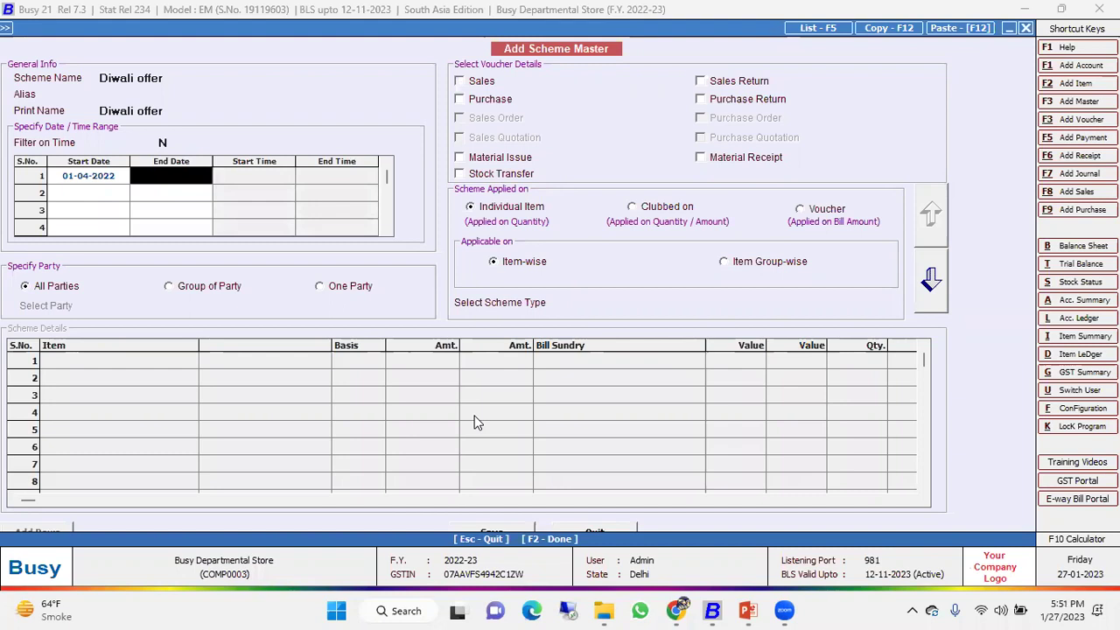
pyautogui.press('Return')
pyautogui.press('Return')
pyautogui.press('Up')
pyautogui.press('Up')
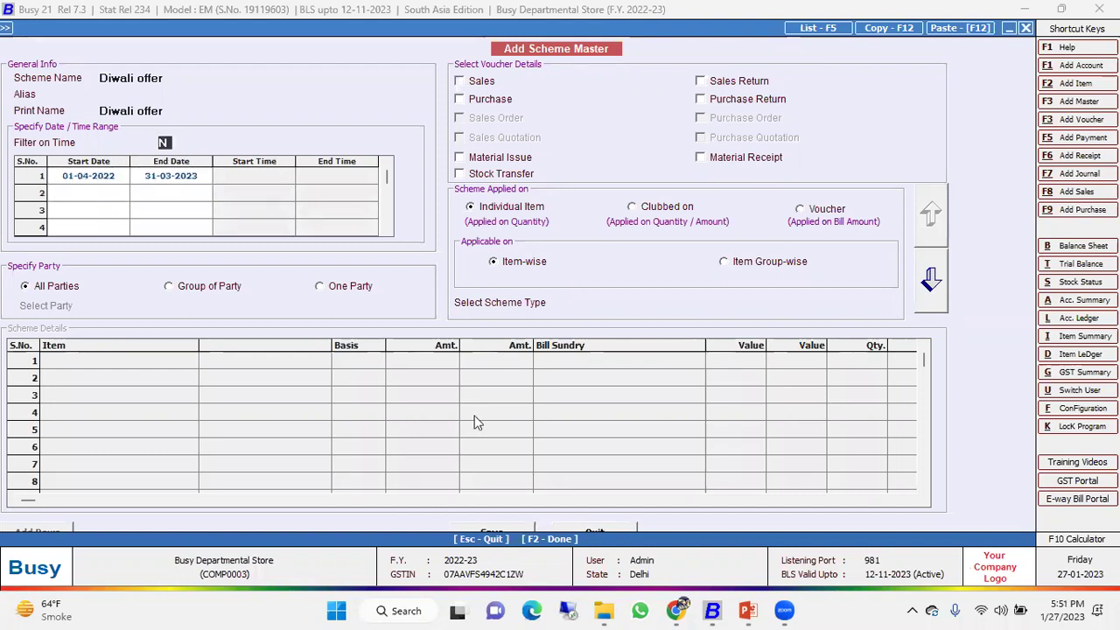
pyautogui.write('Y')
pyautogui.press('Return')
pyautogui.press('Return')
pyautogui.press('Return')
pyautogui.press('Return')
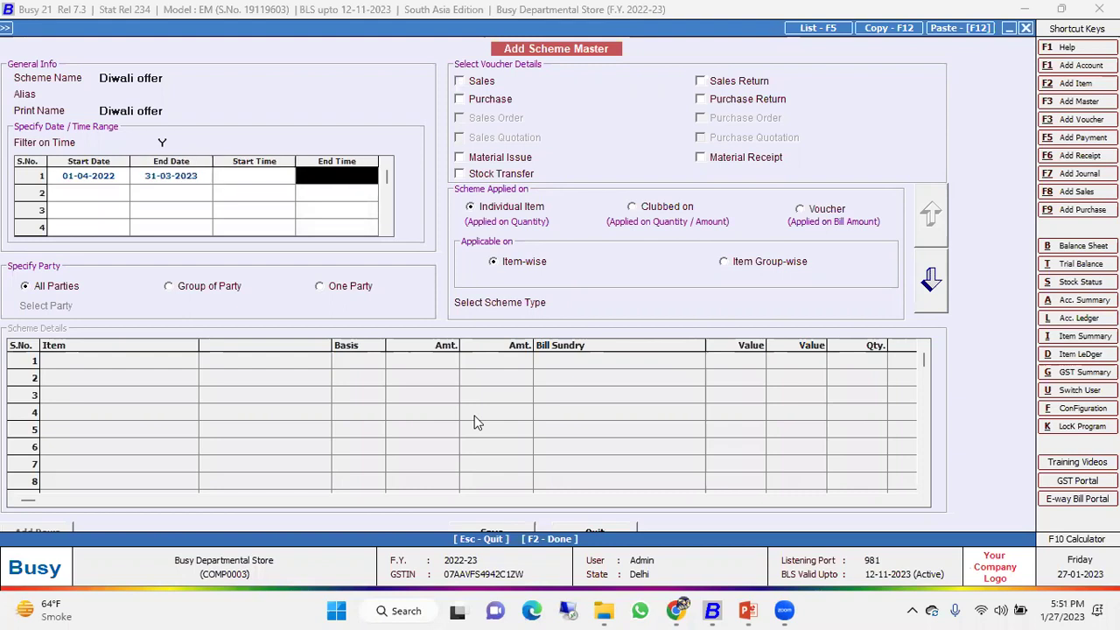
pyautogui.press('Up')
pyautogui.write('N')
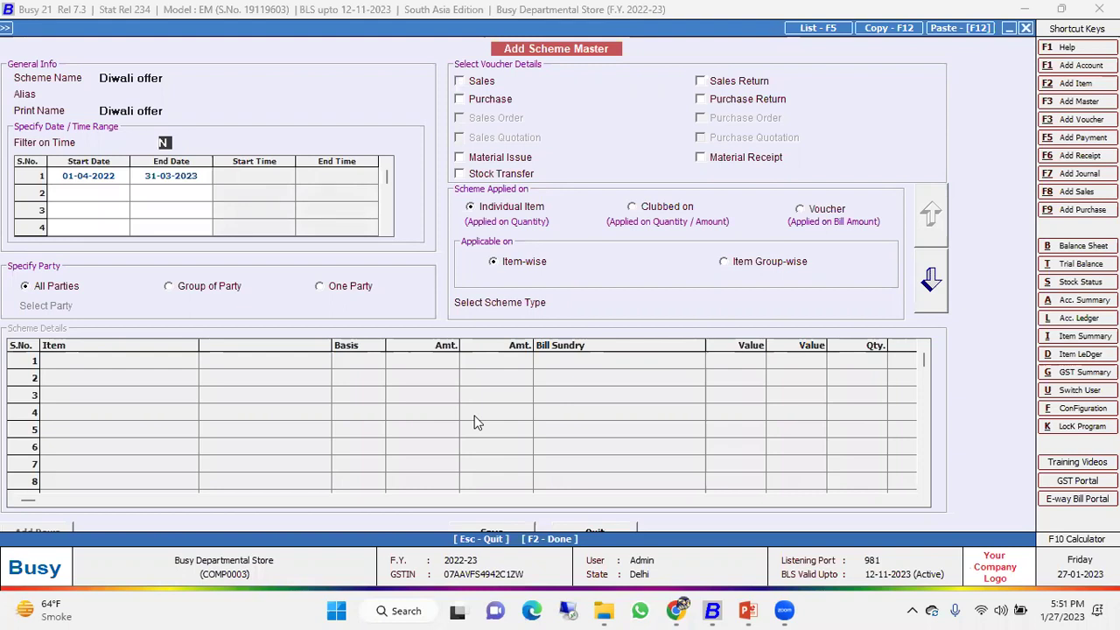
# Apply the Diwali offer to sales for all series and choose the Discount scheme type.
pyautogui.click(474, 83)
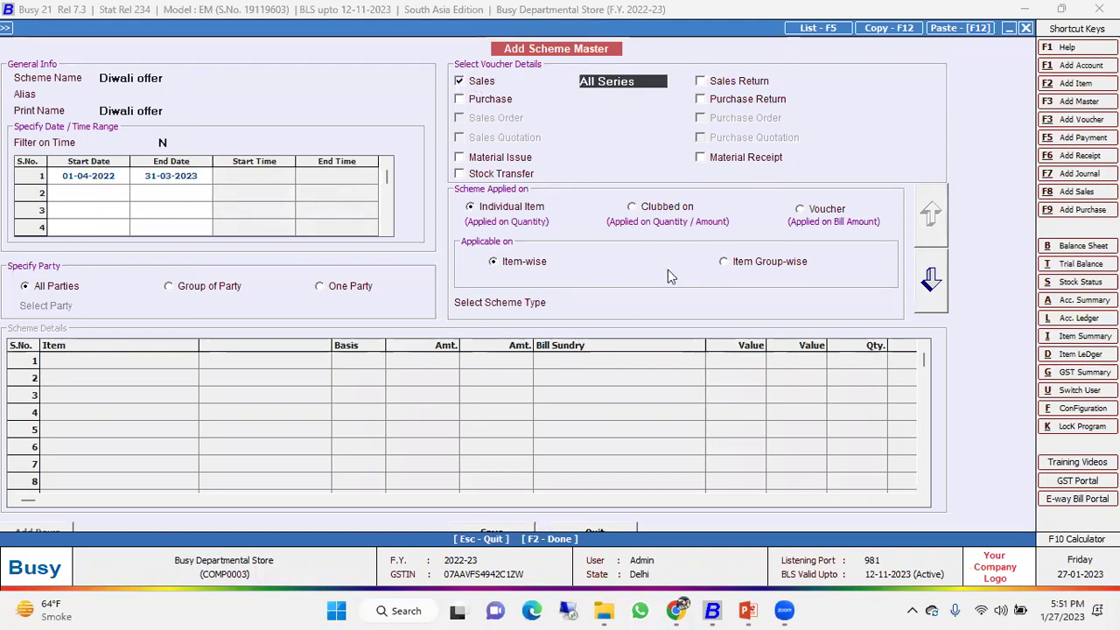
pyautogui.click(496, 210)
pyautogui.click(541, 261)
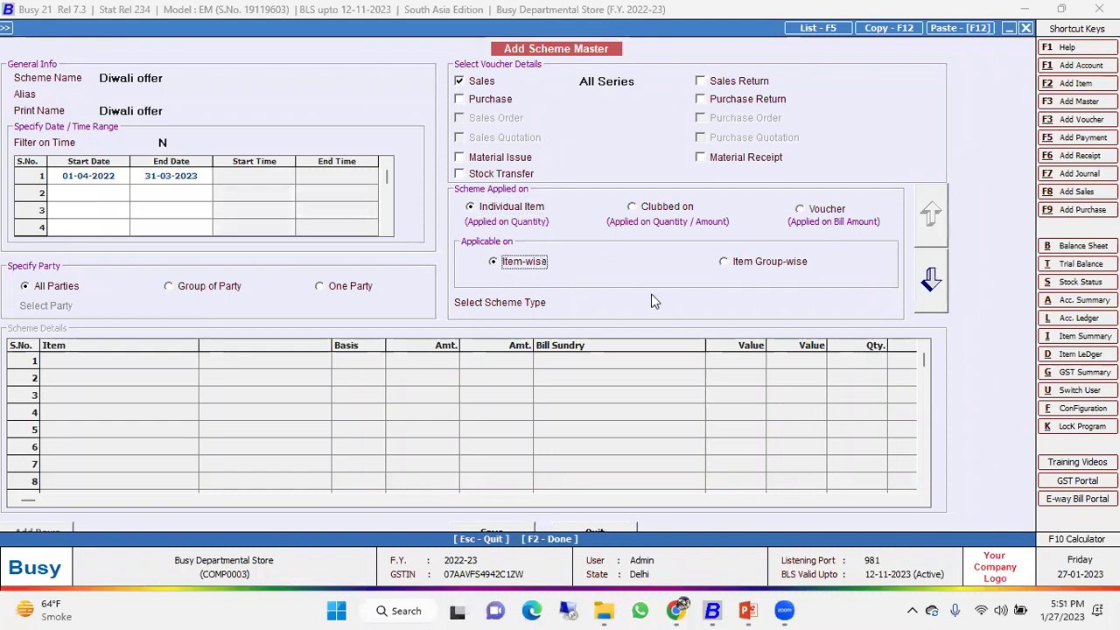
pyautogui.click(681, 297)
pyautogui.press('Down')
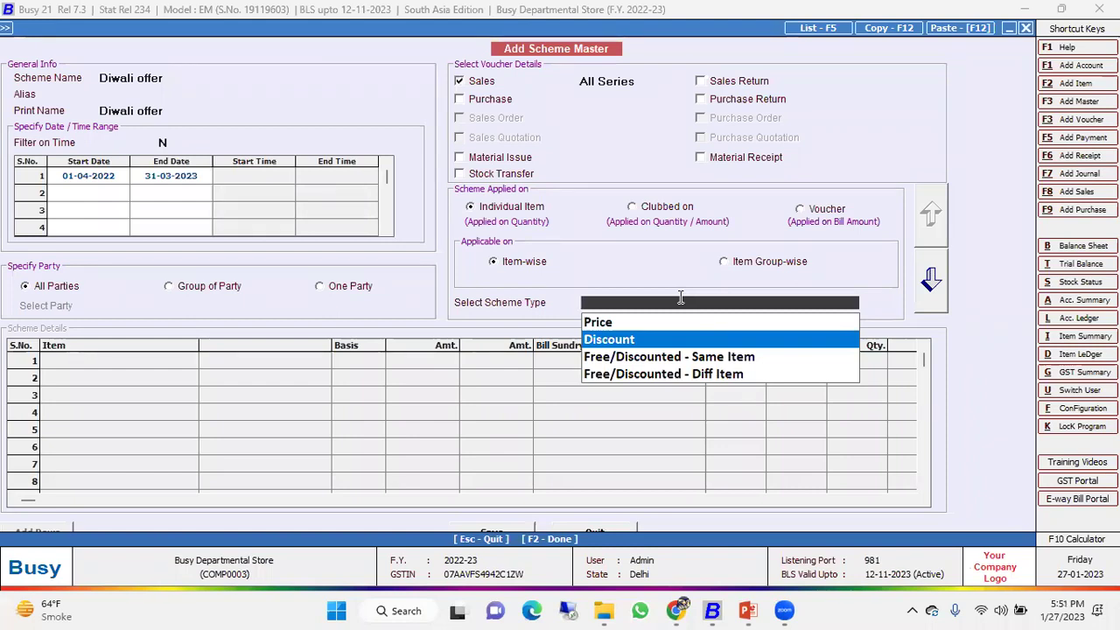
pyautogui.press('Return')
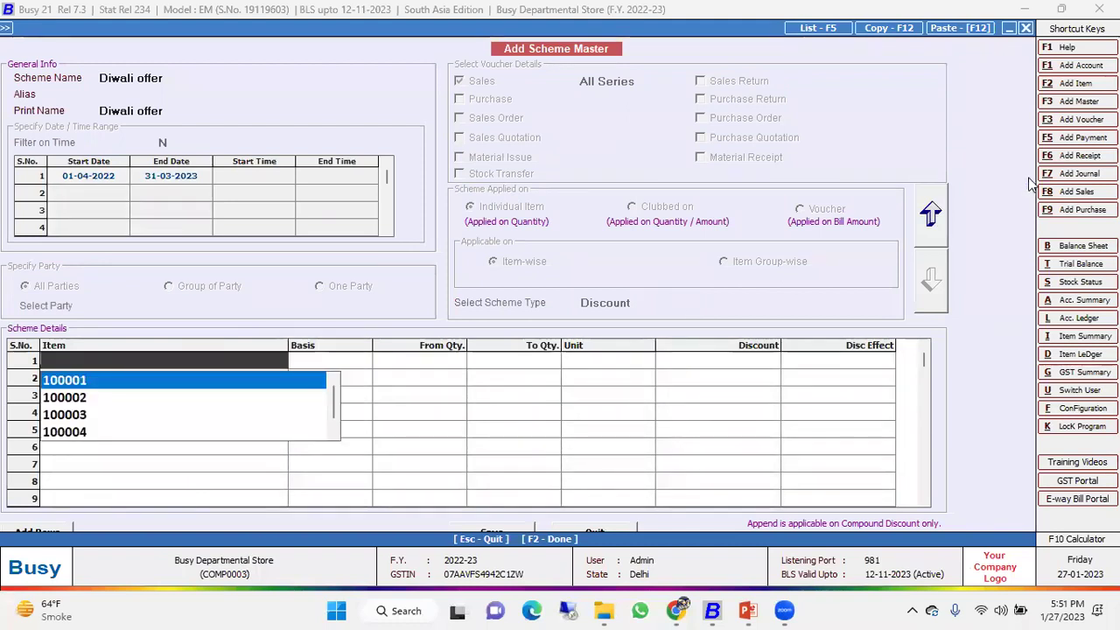
# Switch the scheme to apply Item Group-wise and reselect Discount as its type.
pyautogui.click(932, 216)
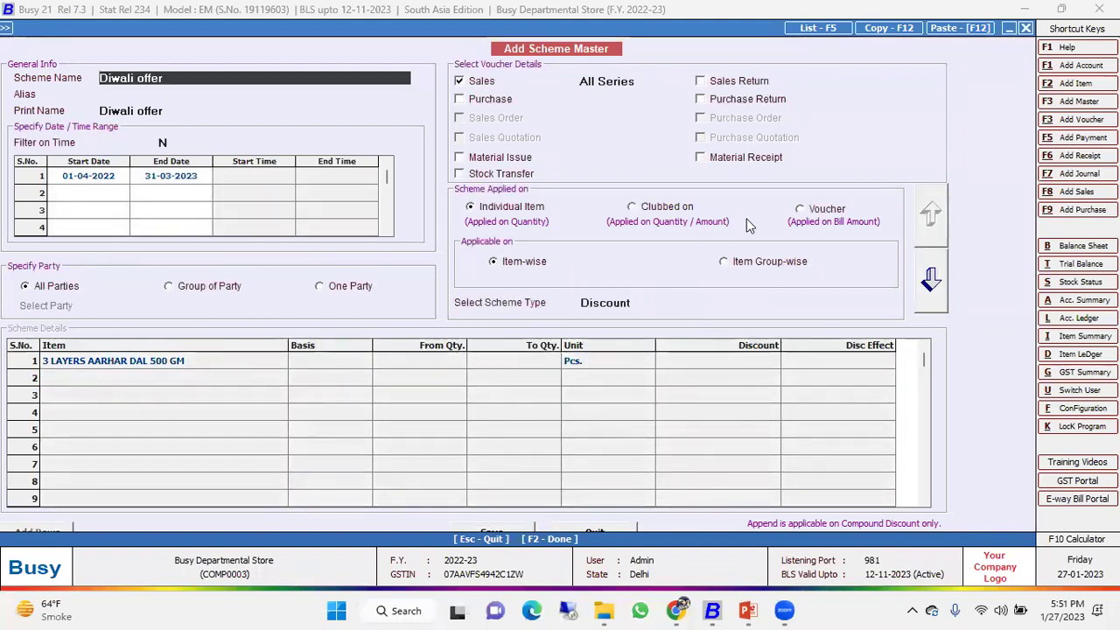
pyautogui.click(766, 263)
pyautogui.click(518, 331)
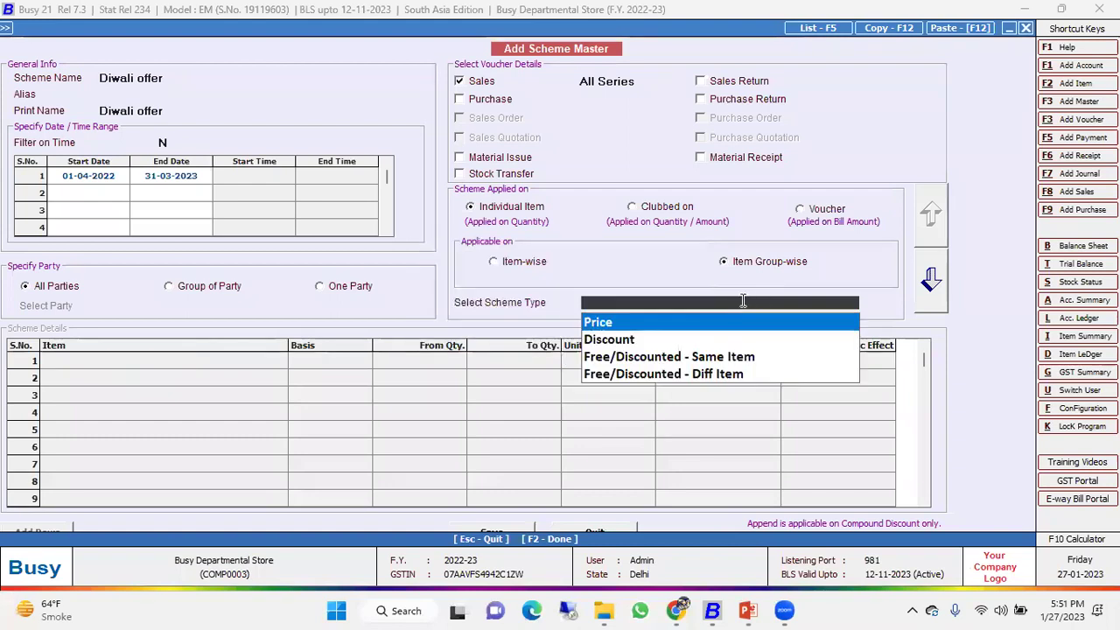
pyautogui.press('Down')
pyautogui.press('Return')
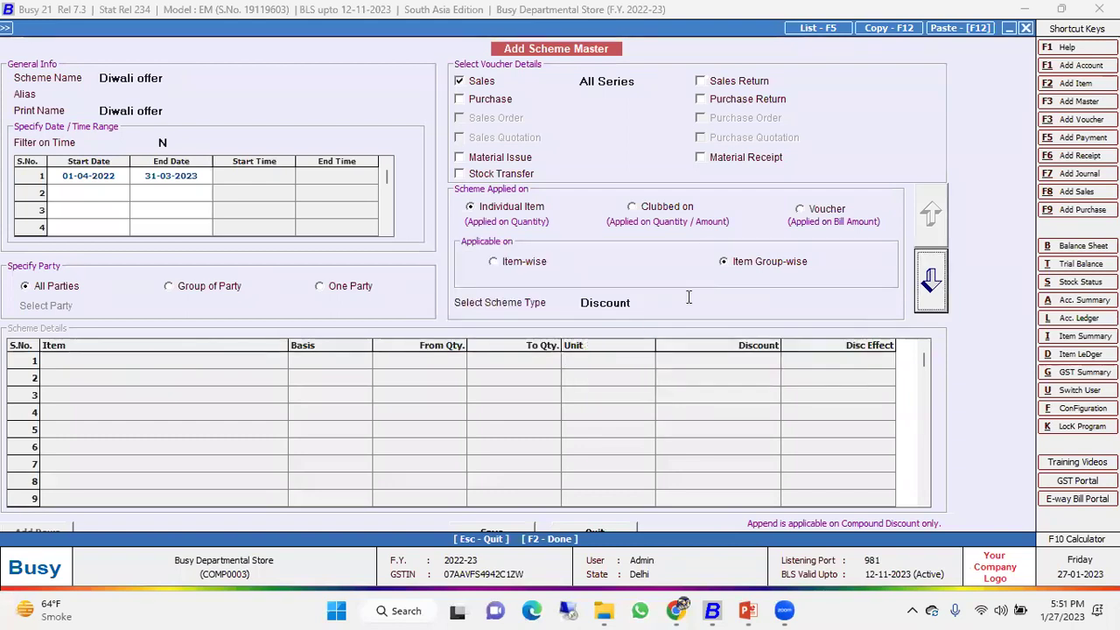
# Set row 1 to 3 LAYERS, quantity >= 1, Main unit, 10 discount, Overwrite effect.
pyautogui.press('space')
pyautogui.press('Down')
pyautogui.press('Down')
pyautogui.press('Down')
pyautogui.press('Up')
pyautogui.press('Up')
pyautogui.press('Up')
pyautogui.press('Return')
pyautogui.press('Down')
pyautogui.press('Return')
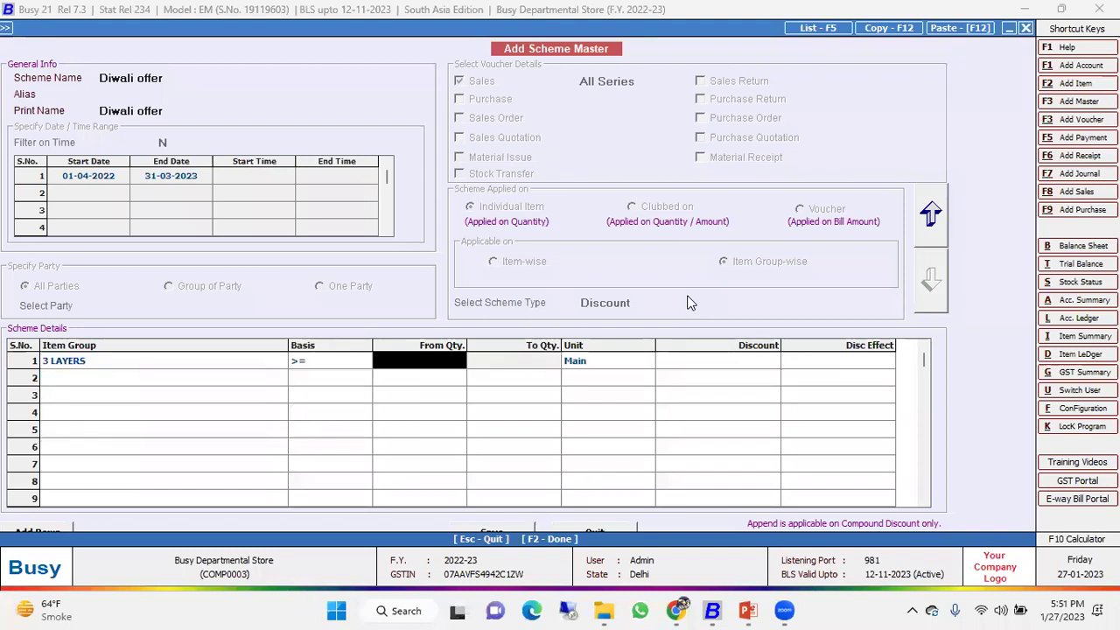
pyautogui.write('1')
pyautogui.press('Return')
pyautogui.press('Return')
pyautogui.press('Return')
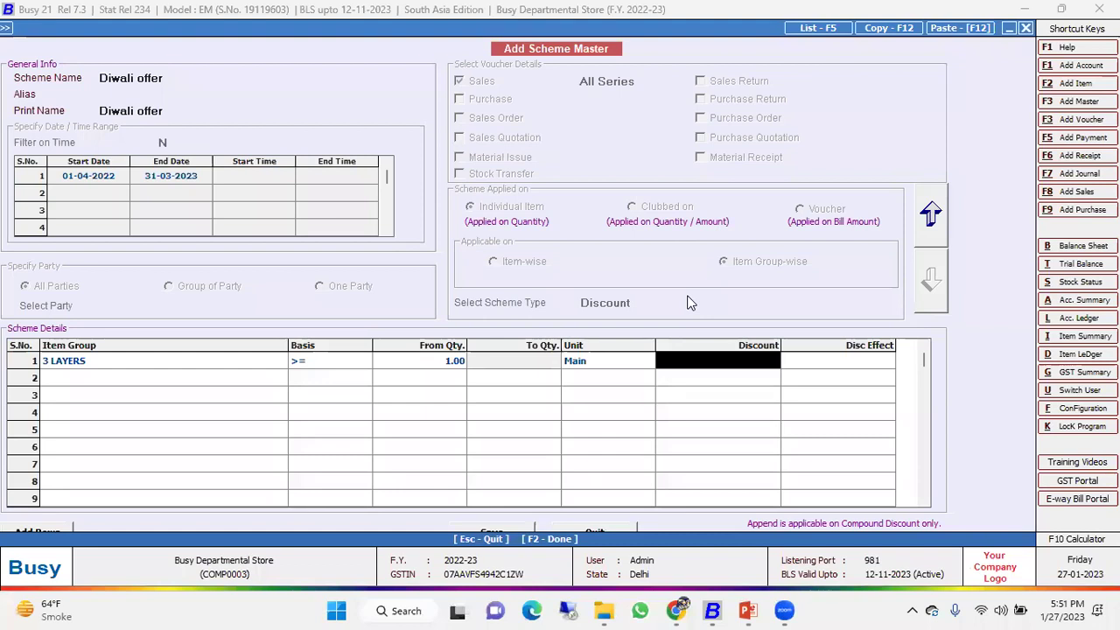
pyautogui.write('10')
pyautogui.press('Return')
pyautogui.press('Return')
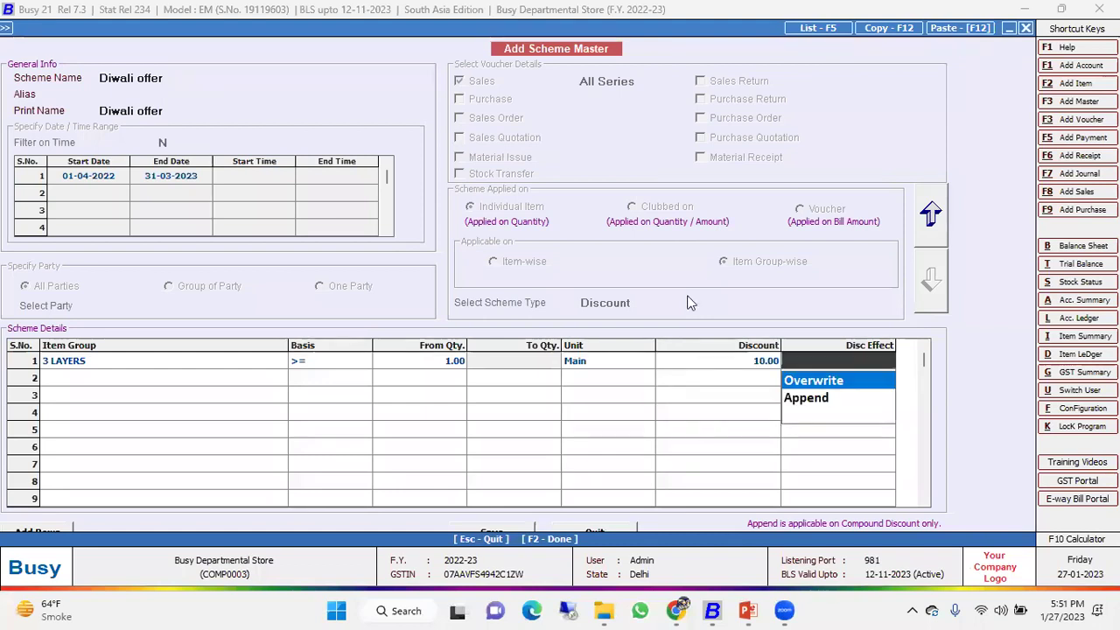
pyautogui.press('Return')
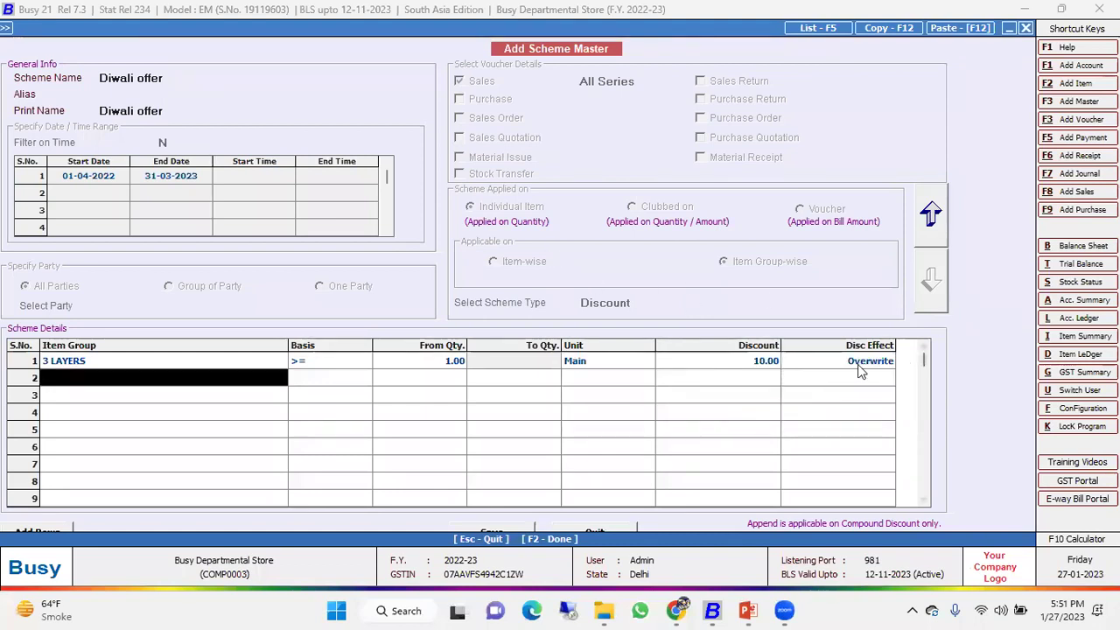
pyautogui.click(863, 366)
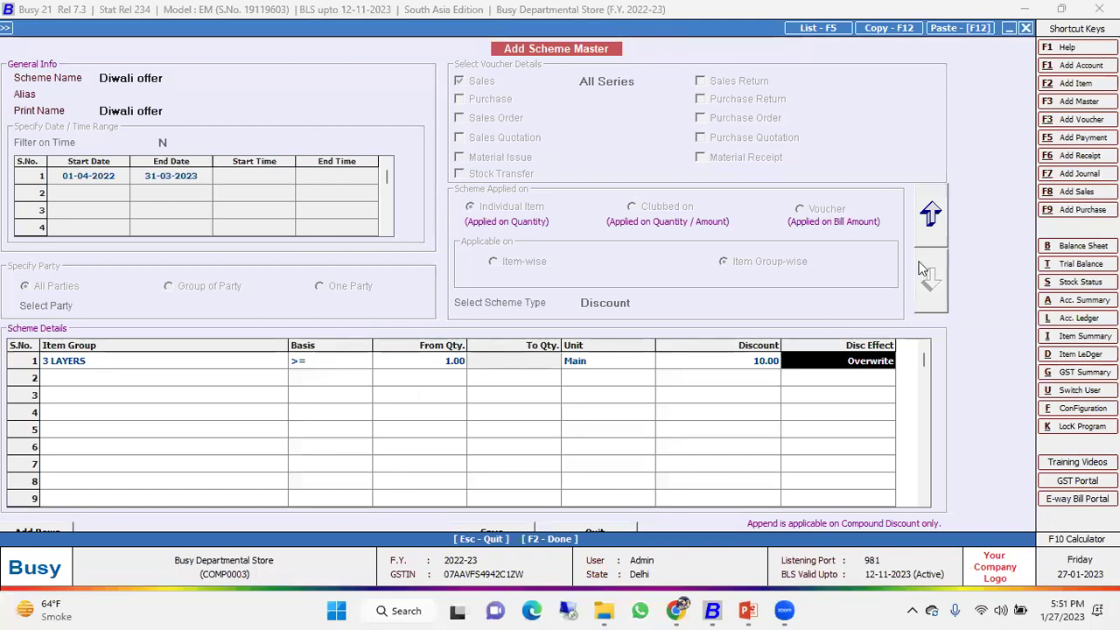
# Save the Diwali offer scheme and start a new sales voucher.
pyautogui.press('Return')
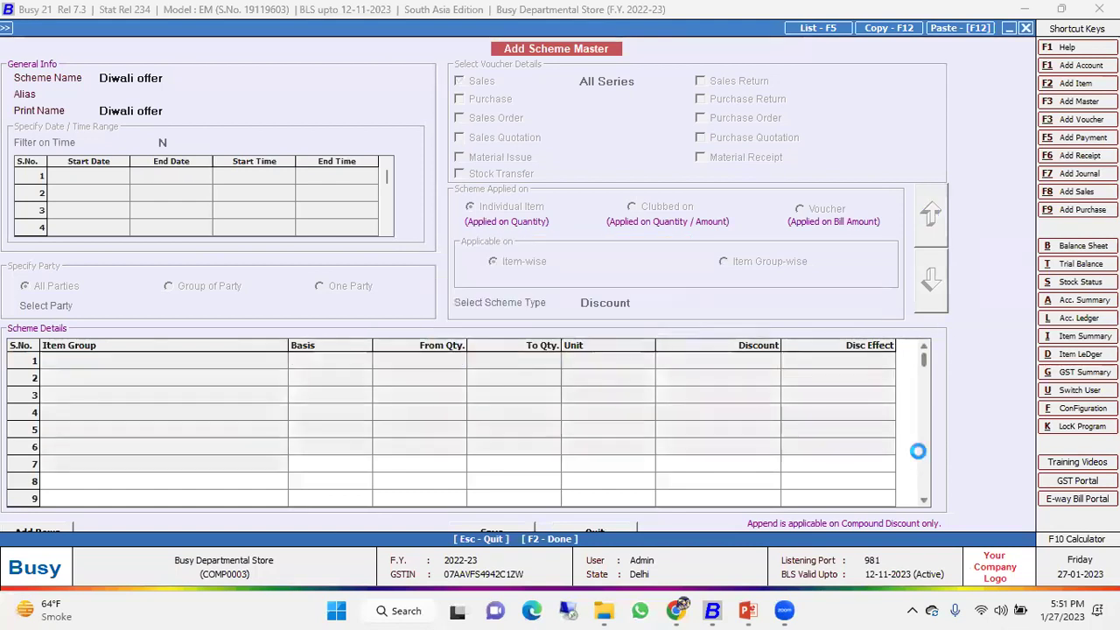
pyautogui.press('Escape')
pyautogui.press('Return')
pyautogui.press('Right')
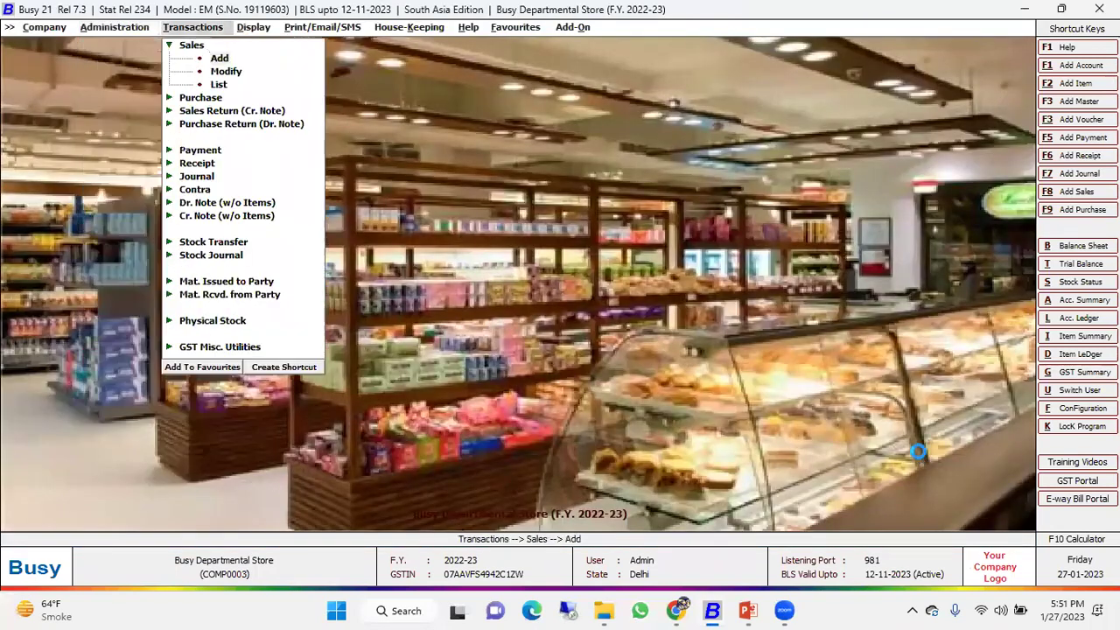
pyautogui.press('Return')
pyautogui.press('Return')
pyautogui.press('Return')
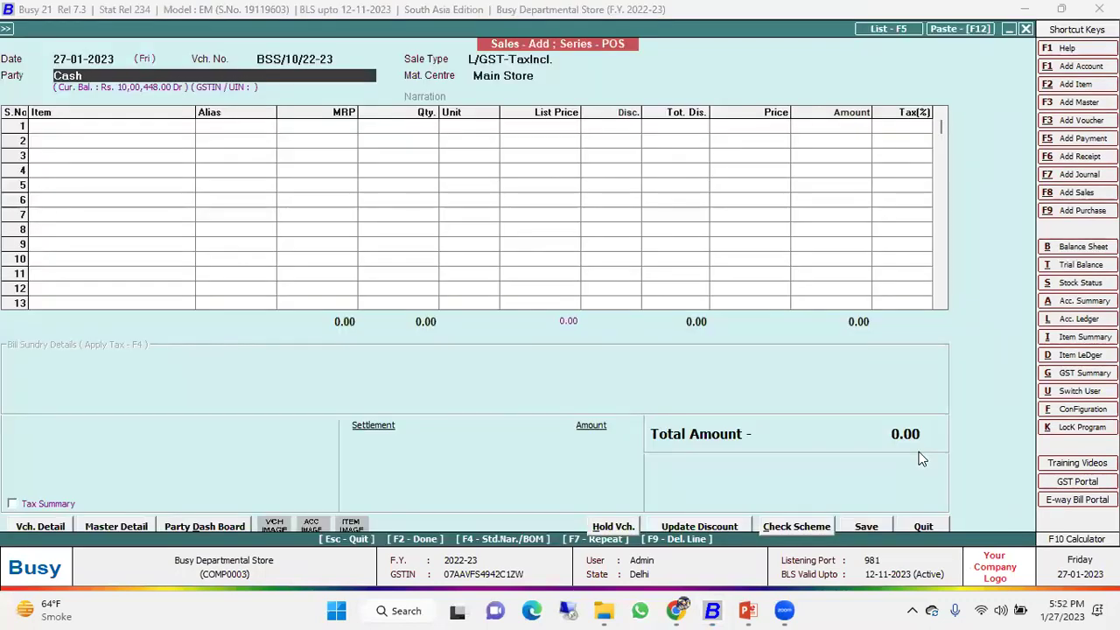
# Bill item 100001 to Cash as row 1 and check its Diwali discount.
pyautogui.press('Return')
pyautogui.press('Return')
pyautogui.press('Return')
pyautogui.press('F2')
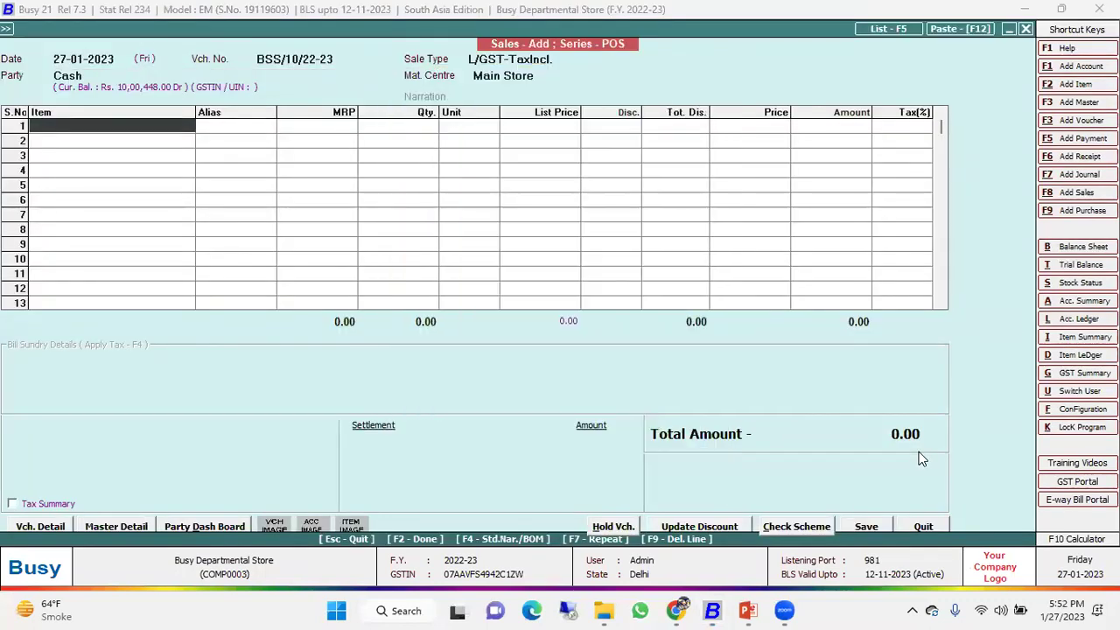
pyautogui.press('Escape')
pyautogui.write('100001')
pyautogui.press('Return')
pyautogui.press('Return')
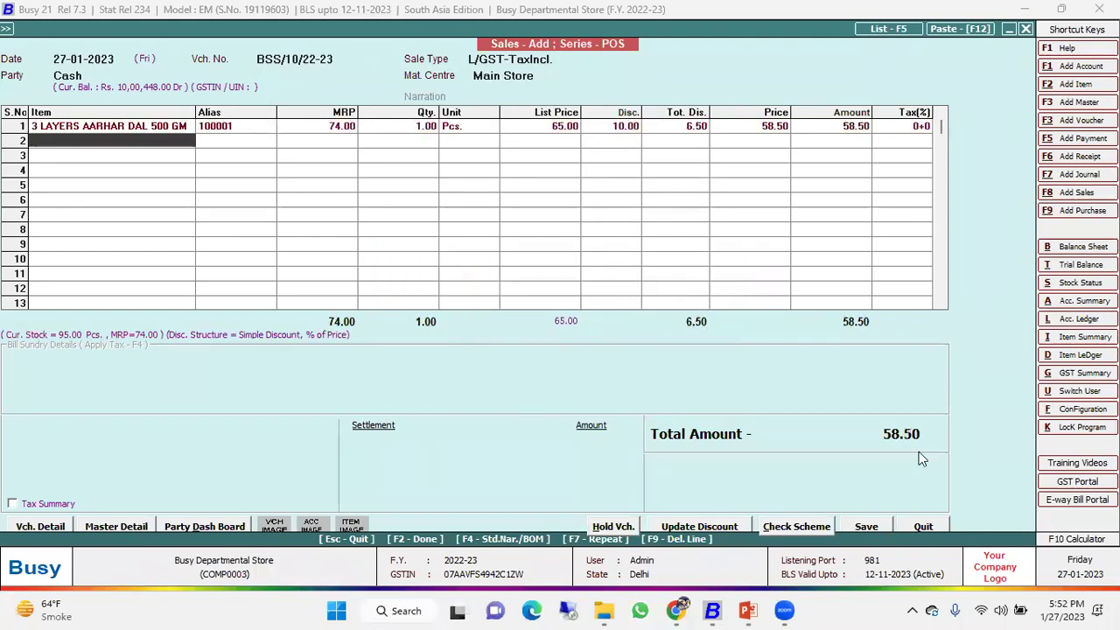
pyautogui.press('Up')
pyautogui.press('Right')
pyautogui.press('Right')
pyautogui.press('Right')
pyautogui.press('Right')
pyautogui.press('Right')
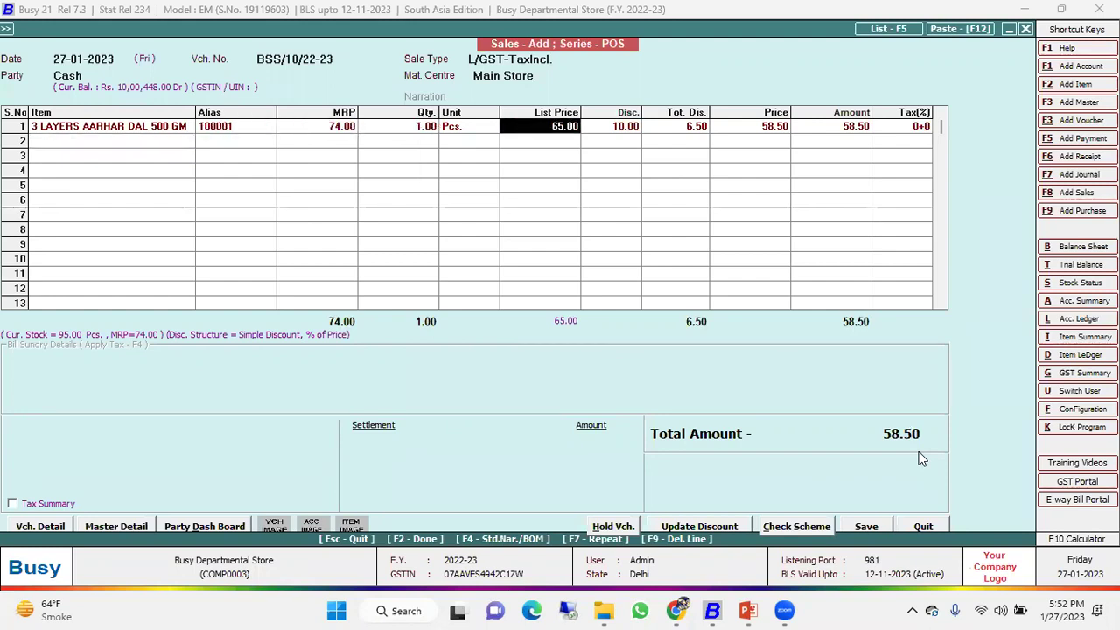
pyautogui.press('Right')
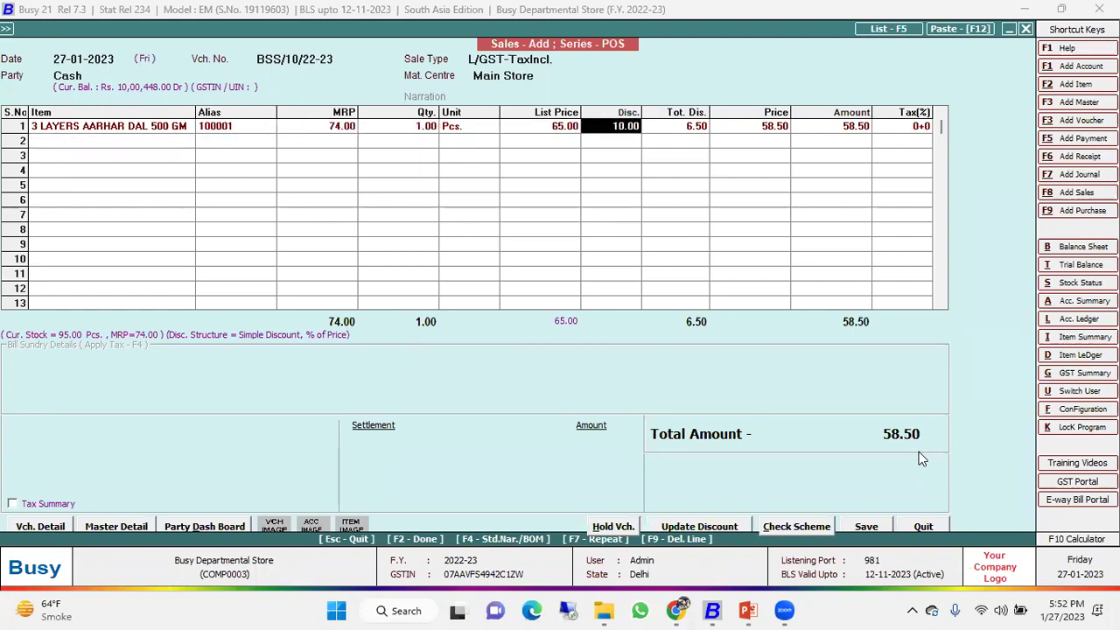
pyautogui.press('Down')
pyautogui.press('Left')
pyautogui.press('Left')
pyautogui.press('Left')
pyautogui.press('Left')
pyautogui.press('Left')
pyautogui.press('Left')
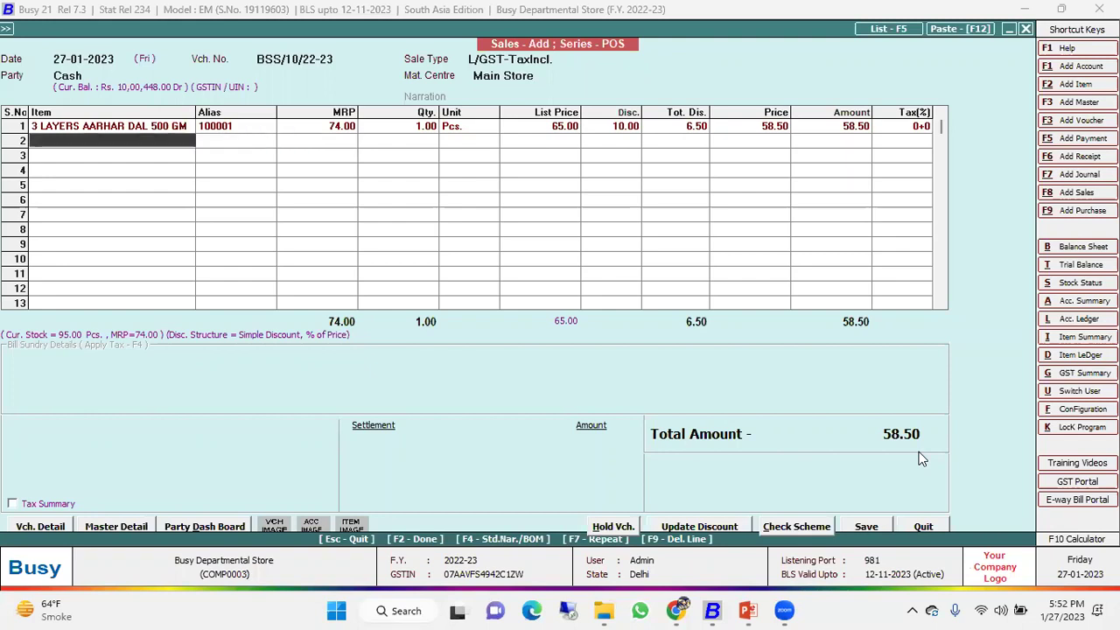
# Add item 100032, 7up Nimbooz Masala Soda, as row 2 of the bill.
pyautogui.press('Return')
pyautogui.press('Left')
pyautogui.press('Return')
pyautogui.press('Down')
pyautogui.press('Down')
pyautogui.press('Down')
pyautogui.press('Down')
pyautogui.press('Down')
pyautogui.press('Down')
pyautogui.press('Down')
pyautogui.press('Down')
pyautogui.press('Down')
pyautogui.press('Down')
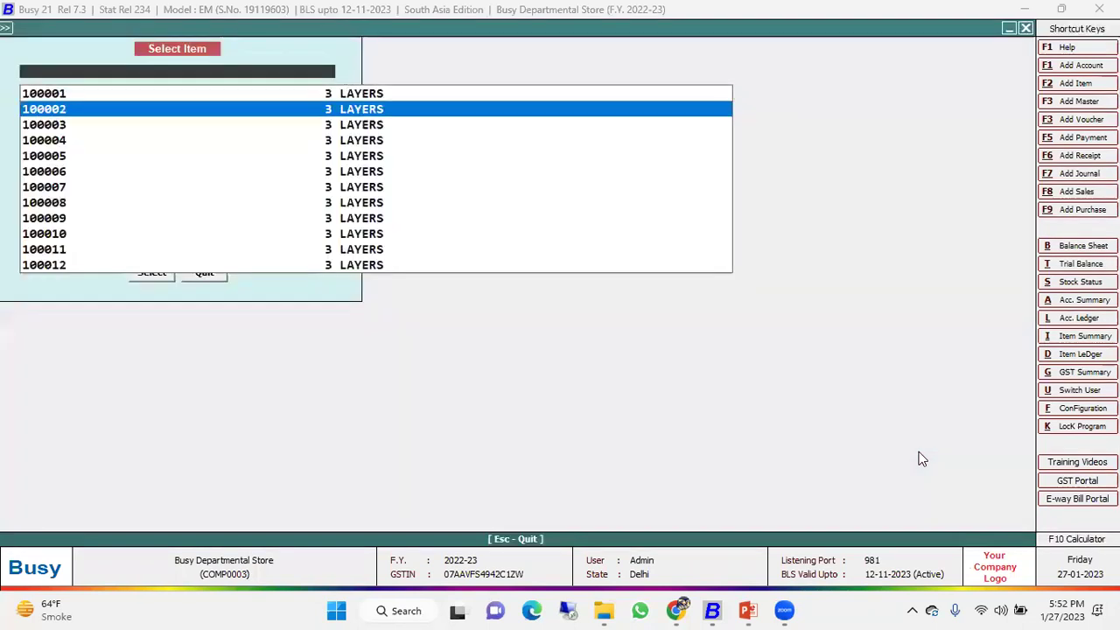
pyautogui.press('Down')
pyautogui.press('Down')
pyautogui.press('Down')
pyautogui.press('Down')
pyautogui.press('Down')
pyautogui.press('Down')
pyautogui.press('Down')
pyautogui.press('Down')
pyautogui.press('Down')
pyautogui.press('Down')
pyautogui.press('Down')
pyautogui.press('Down')
pyautogui.press('Down')
pyautogui.press('Down')
pyautogui.press('Down')
pyautogui.press('Down')
pyautogui.press('Down')
pyautogui.press('Down')
pyautogui.press('Down')
pyautogui.press('Down')
pyautogui.press('Up')
pyautogui.press('Up')
pyautogui.press('Up')
pyautogui.press('Up')
pyautogui.press('Up')
pyautogui.press('Up')
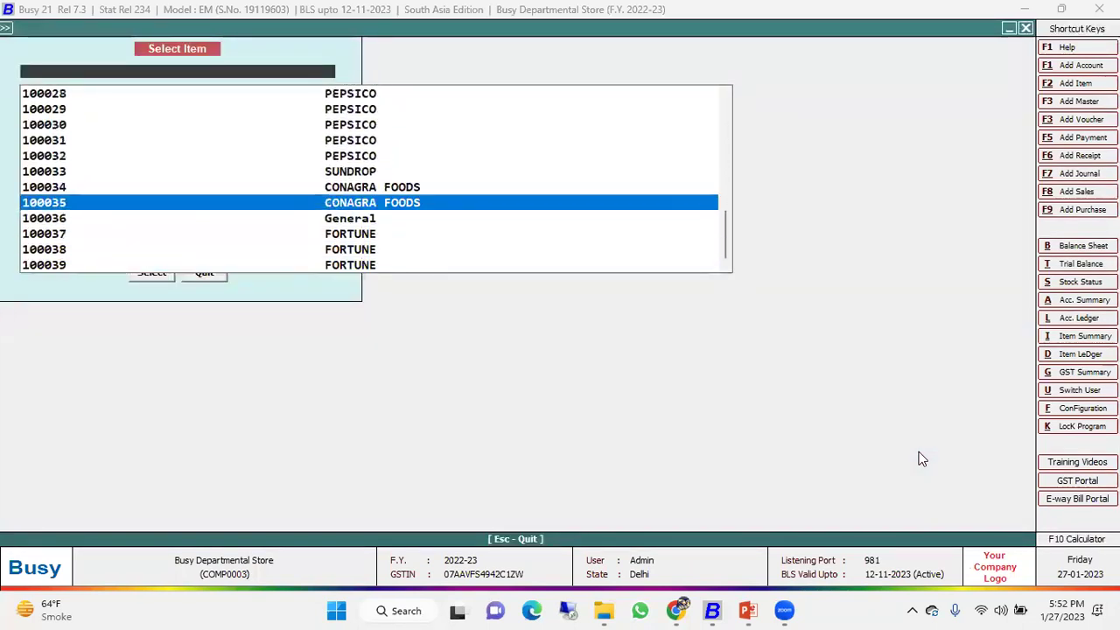
pyautogui.press('Up')
pyautogui.press('Return')
pyautogui.press('Return')
pyautogui.press('Return')
pyautogui.press('Return')
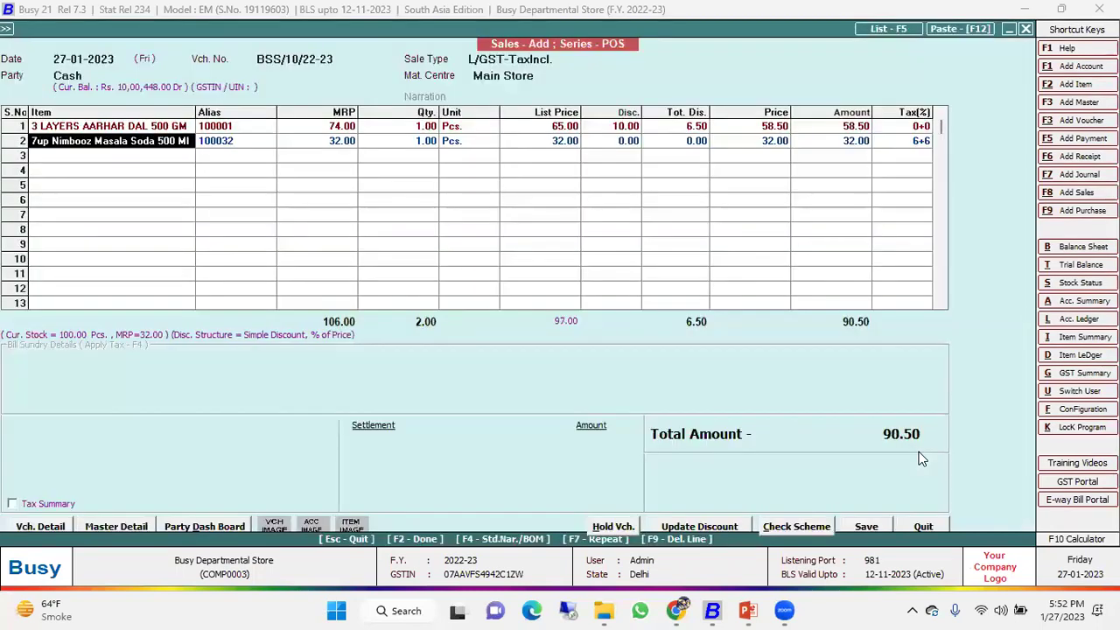
# Add 3 Layers Atta 5 Kg as row 3 and verify its 10.00 discount.
pyautogui.press('Return')
pyautogui.press('Return')
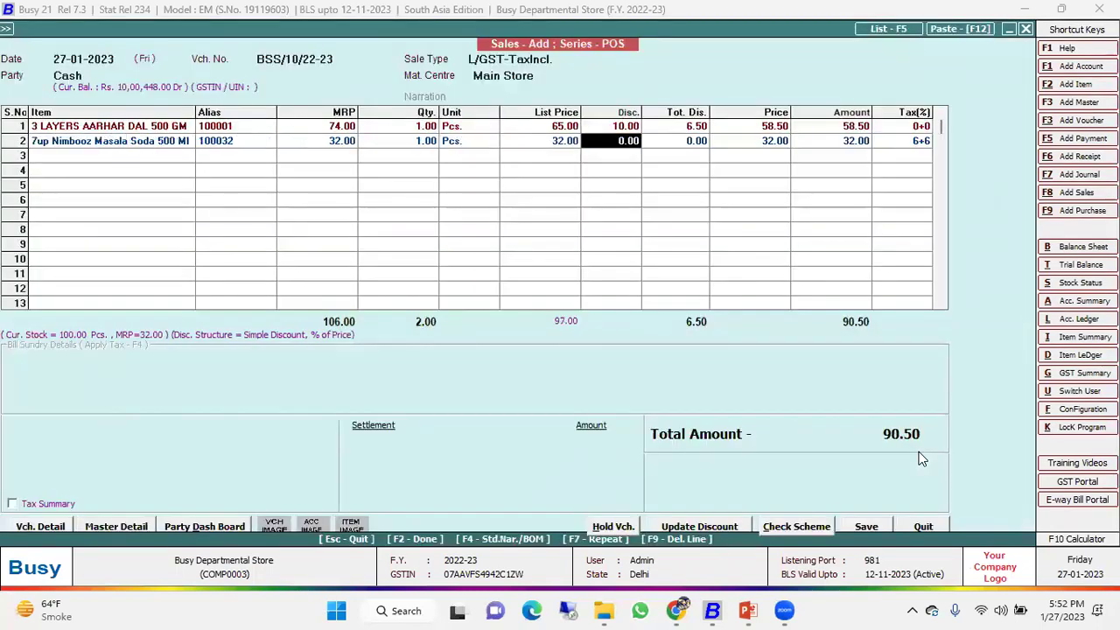
pyautogui.press('Up')
pyautogui.press('Left')
pyautogui.press('Left')
pyautogui.press('Left')
pyautogui.press('Left')
pyautogui.press('Left')
pyautogui.press('Down')
pyautogui.press('Down')
pyautogui.press('Return')
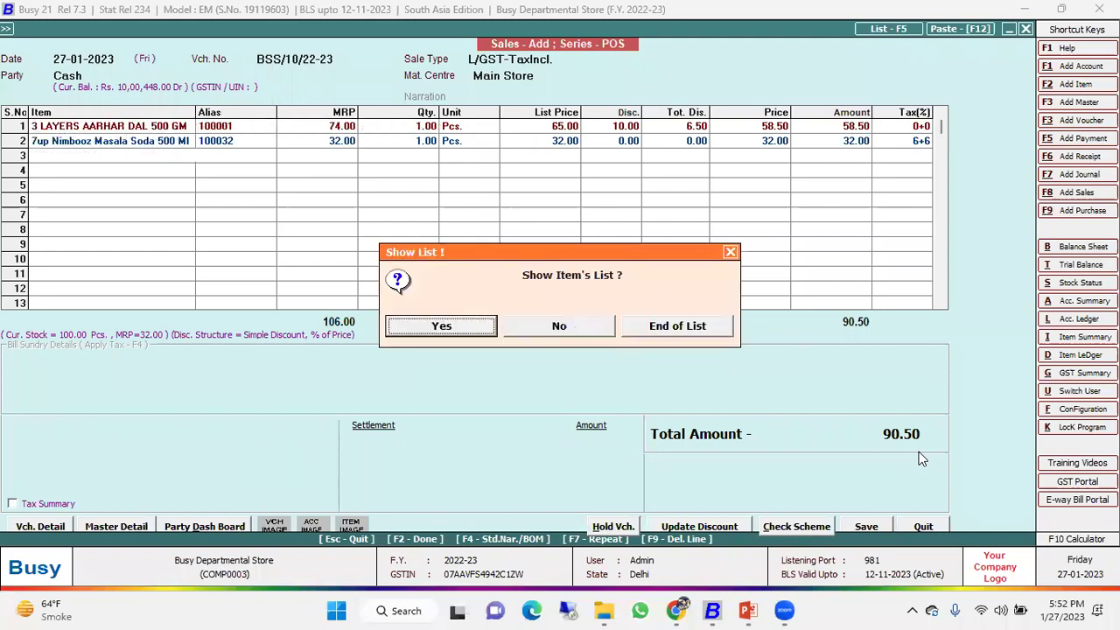
pyautogui.press('Return')
pyautogui.press('Down')
pyautogui.press('Down')
pyautogui.press('Return')
pyautogui.press('Return')
pyautogui.press('Up')
pyautogui.press('Right')
pyautogui.press('Right')
pyautogui.press('Right')
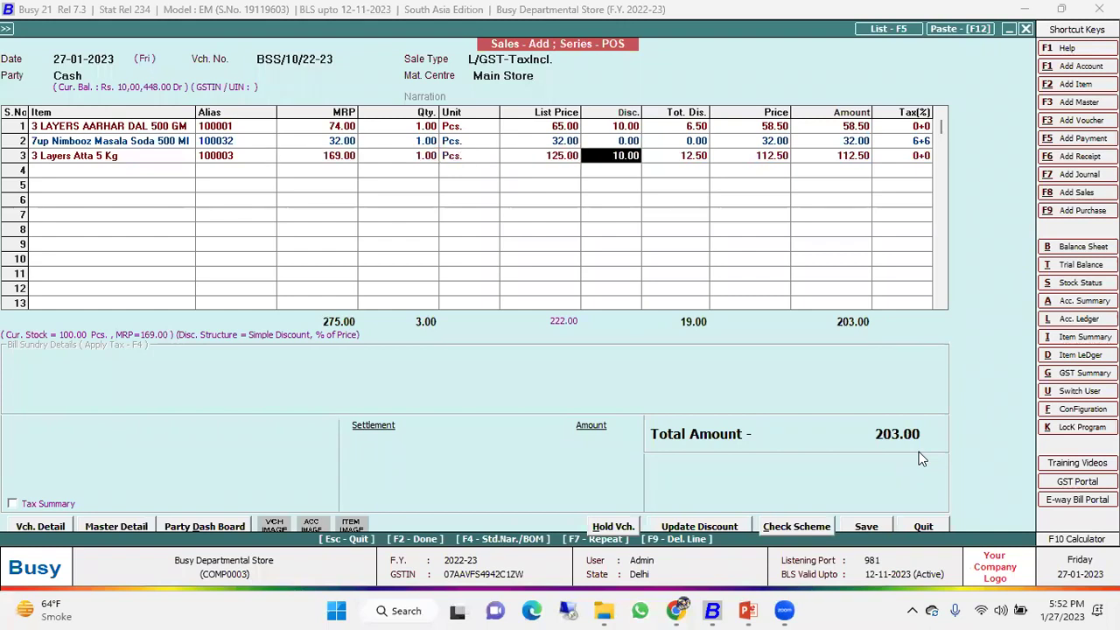
# Settle the 203.00 bill in cash and save it.
pyautogui.press('F2')
pyautogui.press('Return')
pyautogui.press('Return')
pyautogui.press('Return')
pyautogui.press('Return')
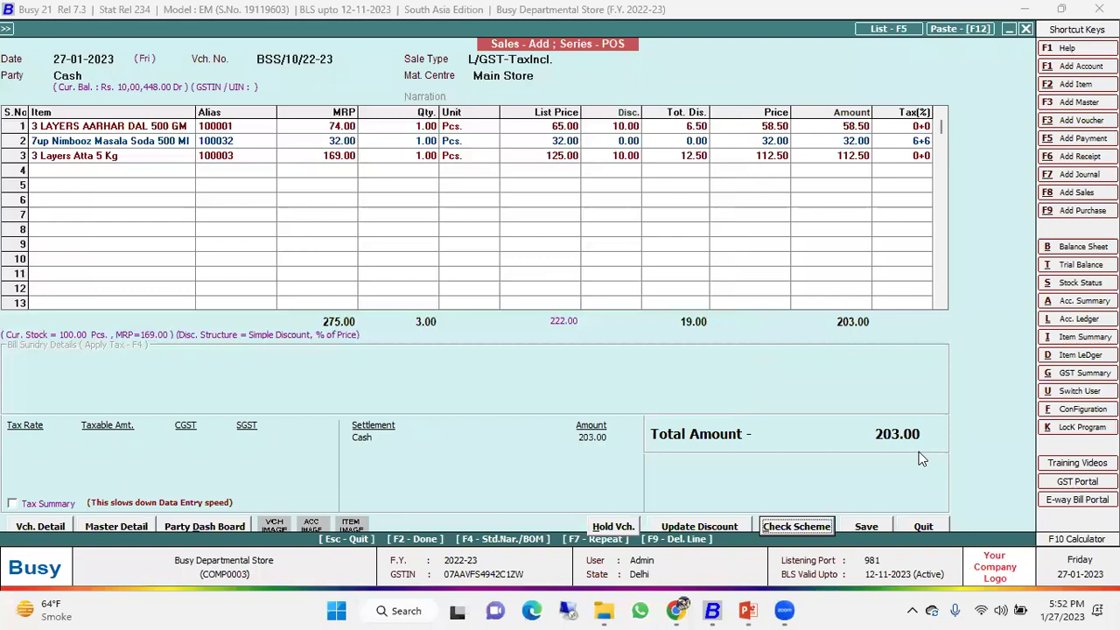
pyautogui.press('Return')
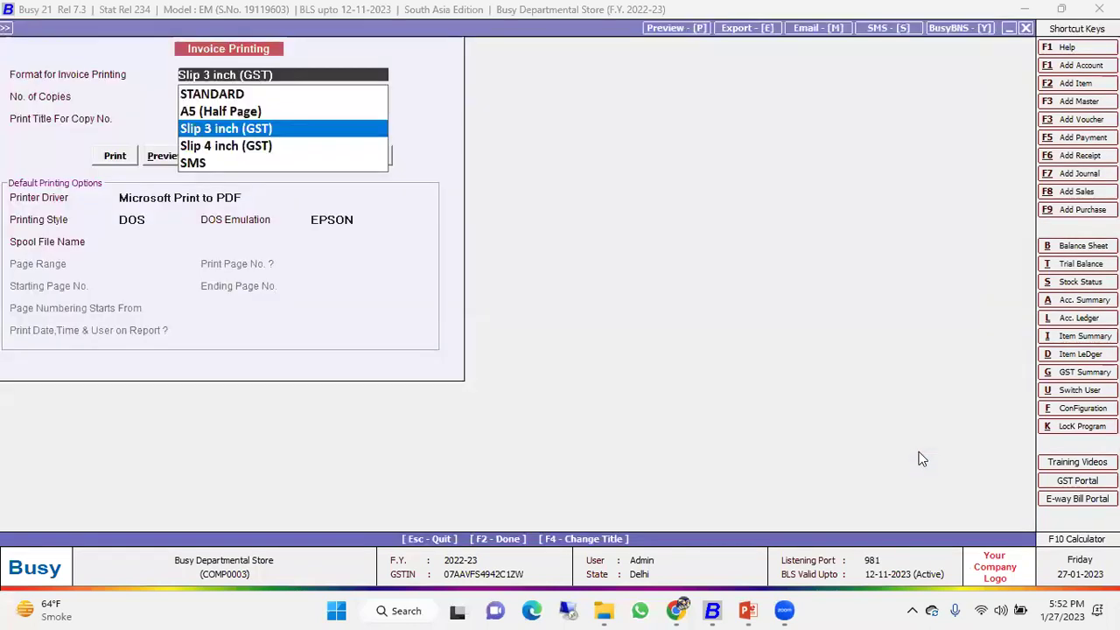
pyautogui.press('Return')
pyautogui.press('Return')
pyautogui.press('Return')
pyautogui.press('Return')
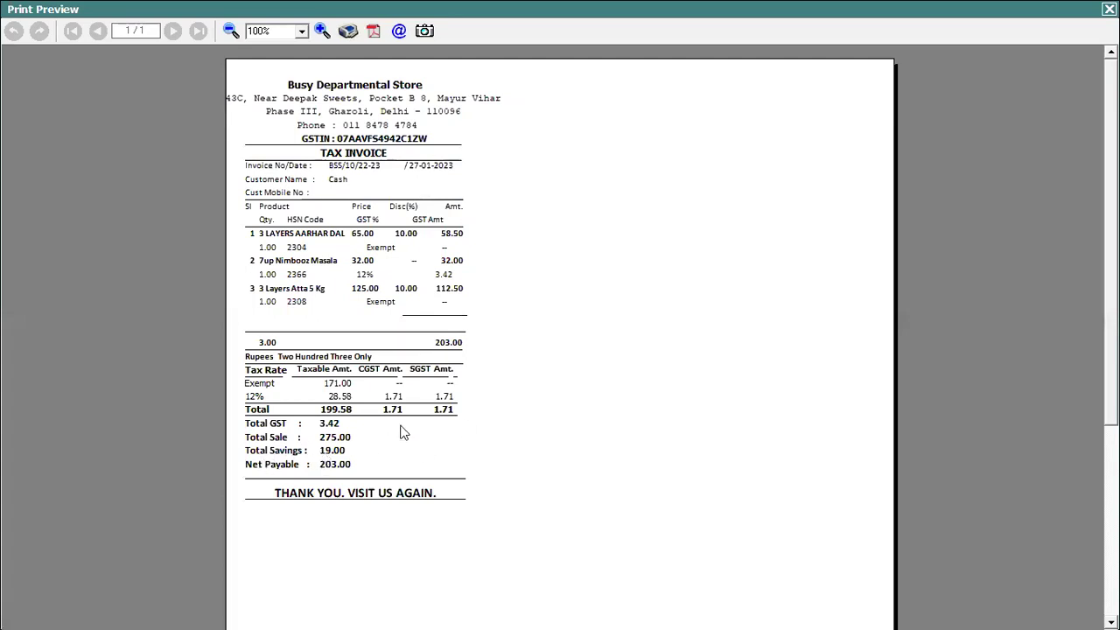
# Close the 203.00 invoice's print preview.
pyautogui.click(1109, 9)
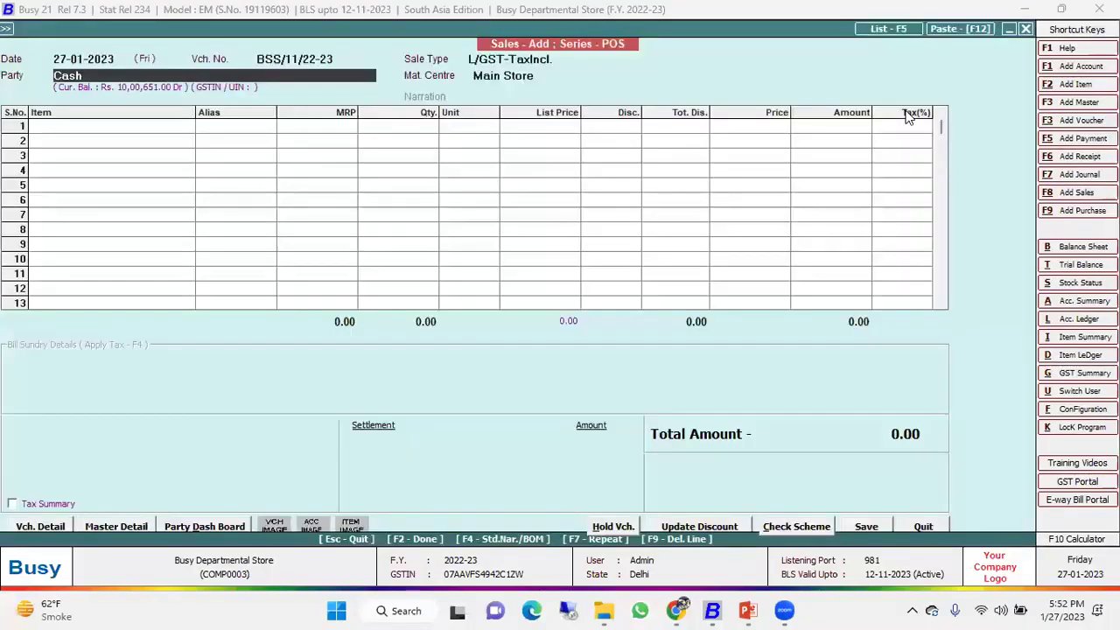
# Go to the scheme masters and view the Diwali offer without changing it.
pyautogui.press('Escape')
pyautogui.press('Left')
pyautogui.press('Return')
pyautogui.press('Down')
pyautogui.press('Return')
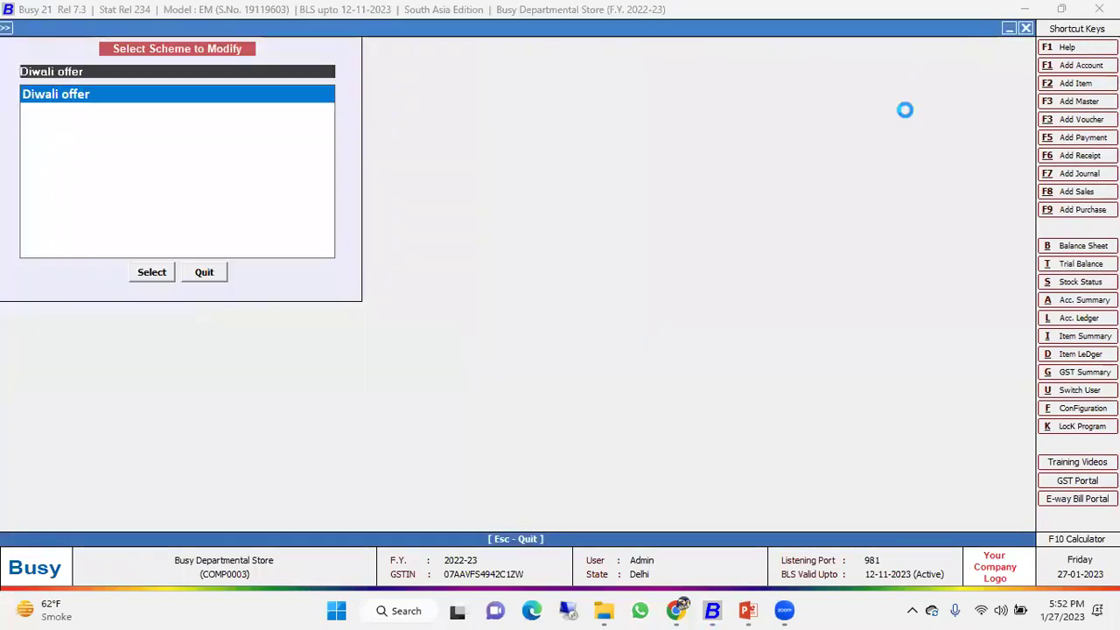
pyautogui.press('Return')
pyautogui.press('Escape')
pyautogui.press('Escape')
# Create a new scheme named Holi Sales valid 01-04-2022 to 31-03-2023.
pyautogui.press('Up')
pyautogui.press('Return')
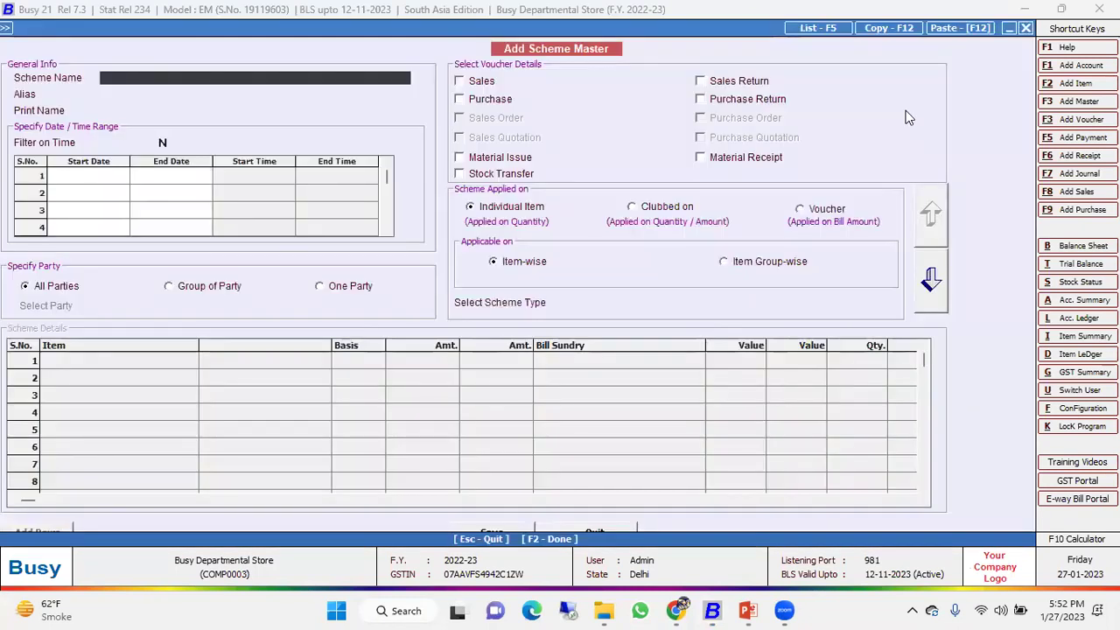
pyautogui.write('holi sales')
pyautogui.press('Return')
pyautogui.press('Return')
pyautogui.press('Return')
pyautogui.press('Return')
pyautogui.press('Return')
pyautogui.write('3')
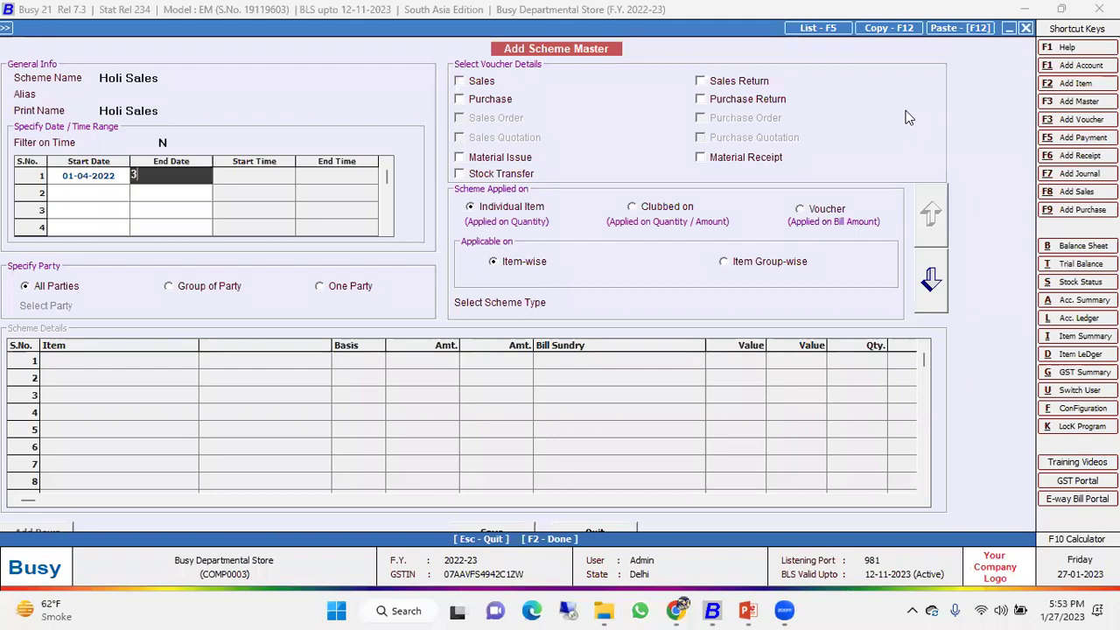
pyautogui.write('1.3')
pyautogui.press('Return')
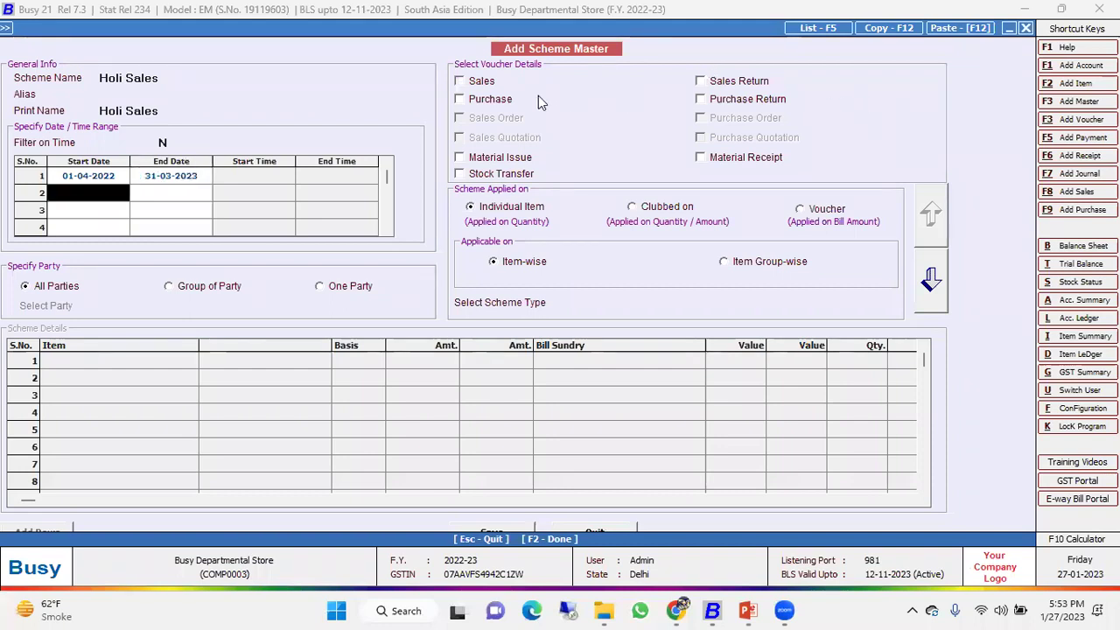
# Apply Holi Sales to sales with the Free/Discounted - Same Item scheme type.
pyautogui.click(498, 80)
pyautogui.click(624, 304)
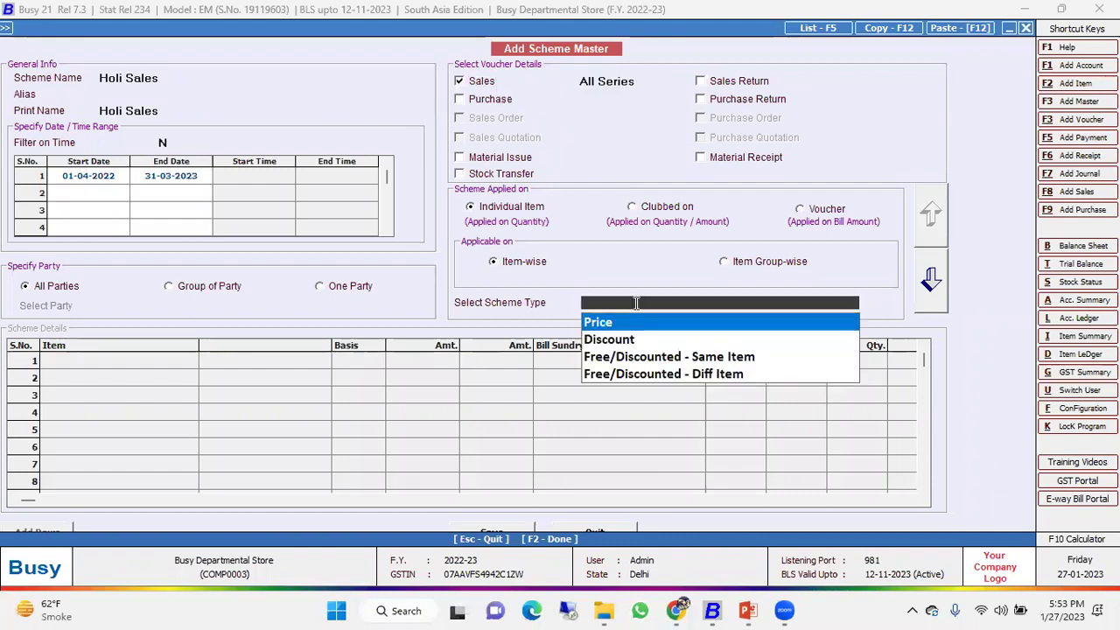
pyautogui.press('Down')
pyautogui.press('Down')
pyautogui.press('Down')
pyautogui.press('Up')
pyautogui.press('Up')
pyautogui.press('Up')
pyautogui.press('Down')
pyautogui.press('Down')
pyautogui.press('Down')
pyautogui.press('Up')
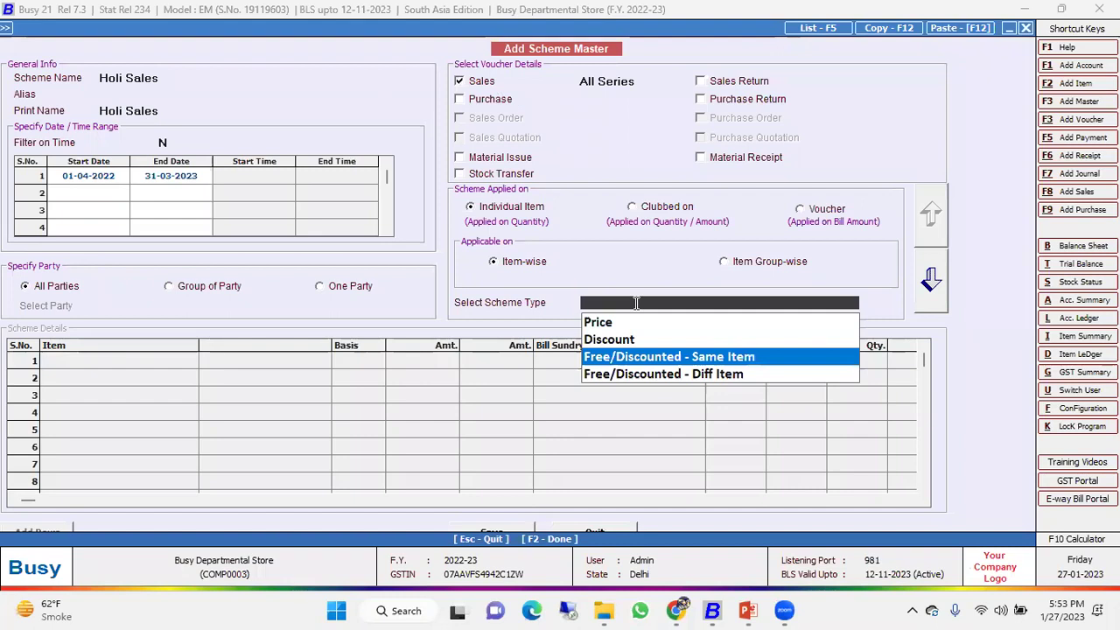
pyautogui.press('Return')
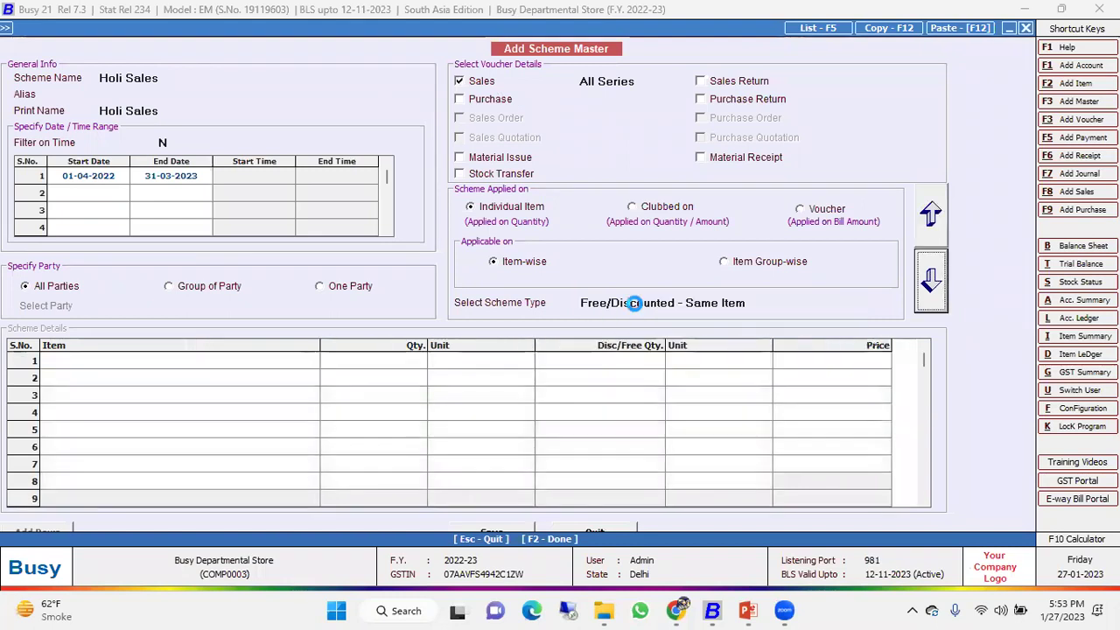
# Add 3 LAYERS AARHAR DAL 500 GM with quantity 1 and free quantity 1, then save.
pyautogui.press('Return')
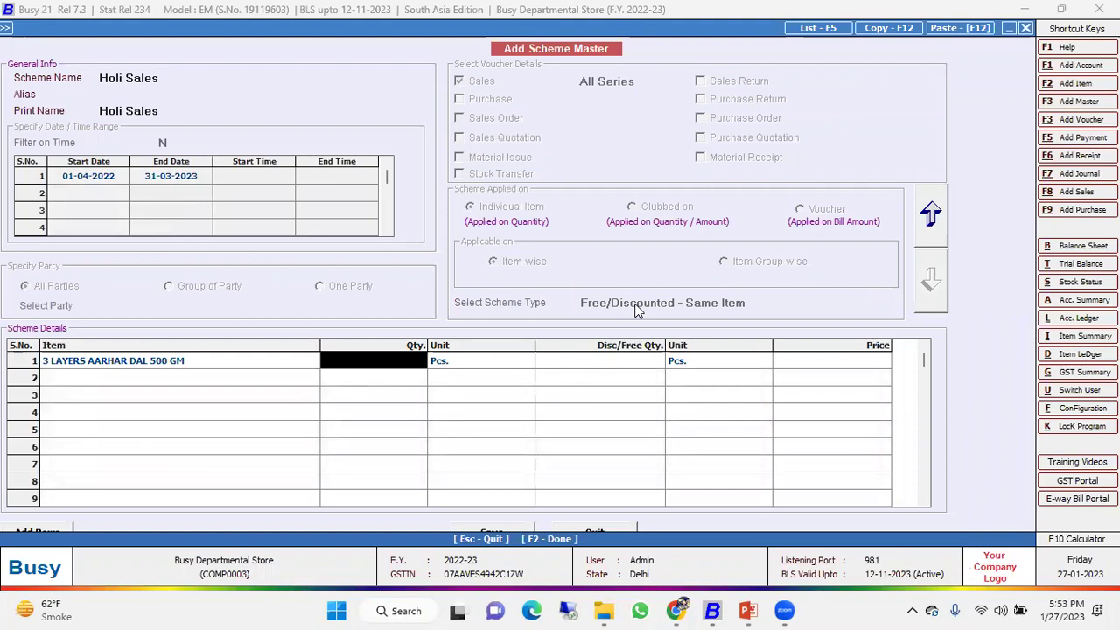
pyautogui.write('1')
pyautogui.press('Return')
pyautogui.press('Return')
pyautogui.write('1')
pyautogui.press('Return')
pyautogui.press('Escape')
pyautogui.press('Return')
pyautogui.press('Return')
pyautogui.press('Return')
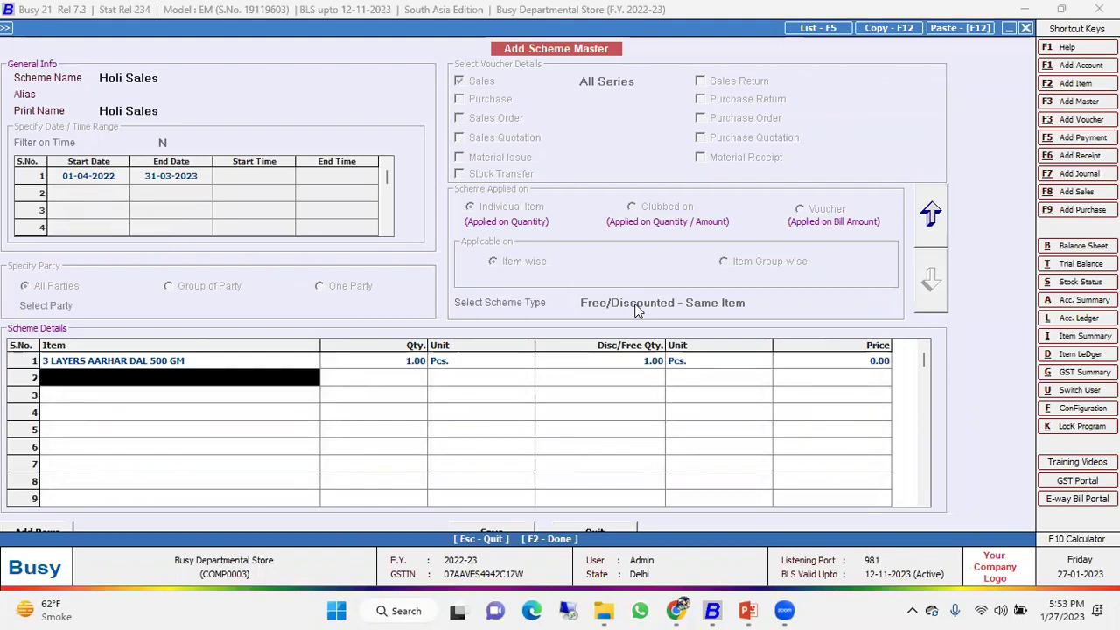
pyautogui.press('F2')
pyautogui.press('Return')
pyautogui.press('Escape')
pyautogui.press('Return')
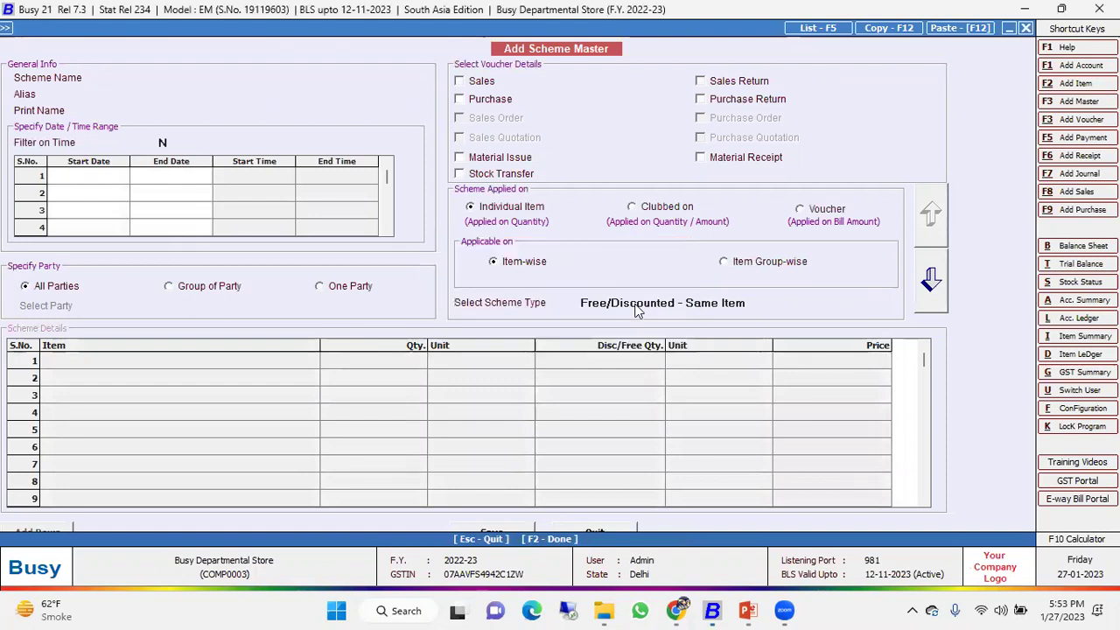
# Start a new POS sales bill with item 100001 under the Holi Sales scheme.
pyautogui.press('Right')
pyautogui.press('Return')
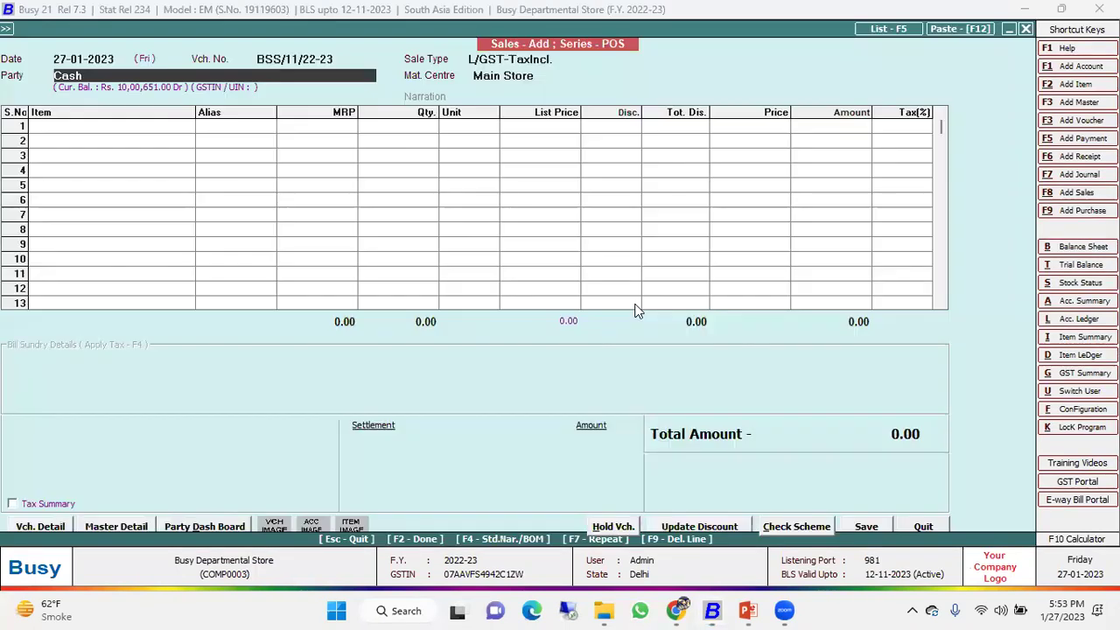
pyautogui.press('Return')
pyautogui.press('Return')
pyautogui.press('Return')
pyautogui.press('F2')
pyautogui.press('Return')
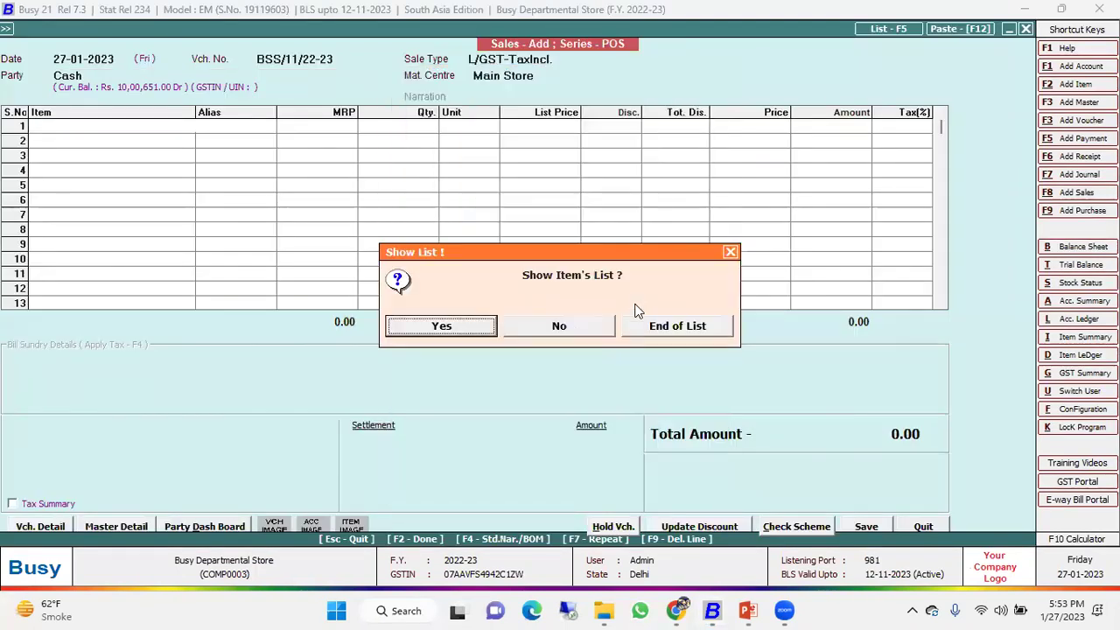
pyautogui.press('Escape')
pyautogui.write('100001')
pyautogui.press('Return')
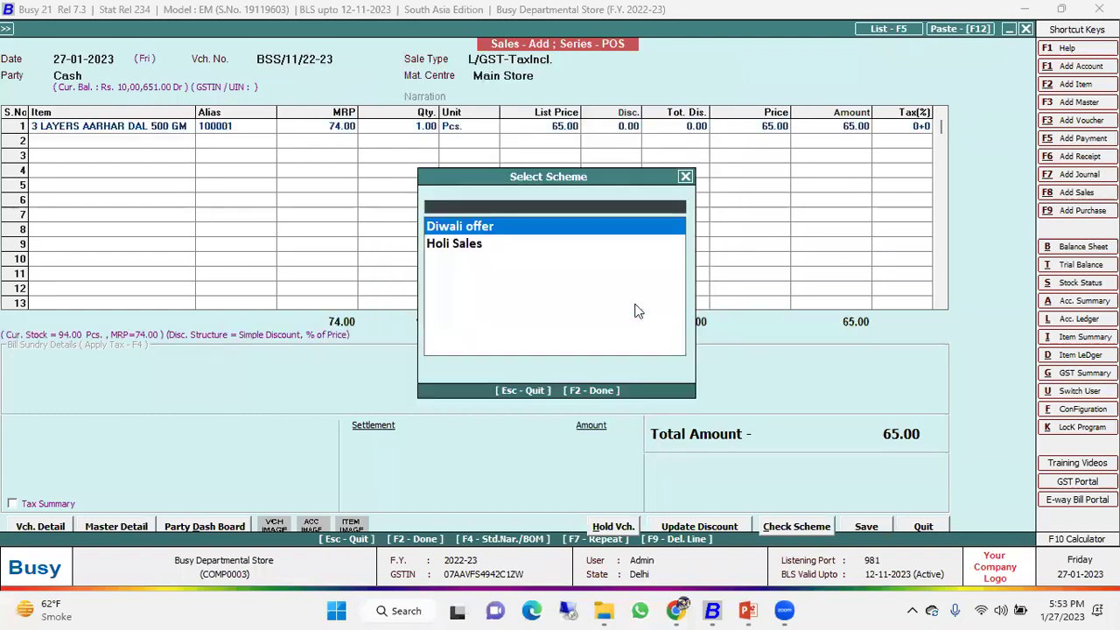
pyautogui.press('Down')
pyautogui.press('Up')
pyautogui.press('Return')
pyautogui.press('Return')
# Review the free second row's price and discount.
pyautogui.press('Up')
pyautogui.press('Right')
pyautogui.press('Right')
pyautogui.press('Right')
pyautogui.press('Right')
pyautogui.press('Up')
pyautogui.press('Down')
pyautogui.press('Left')
pyautogui.press('Left')
pyautogui.press('Left')
pyautogui.press('Right')
pyautogui.press('Right')
pyautogui.press('Right')
pyautogui.press('Right')
pyautogui.press('Right')
pyautogui.press('Right')
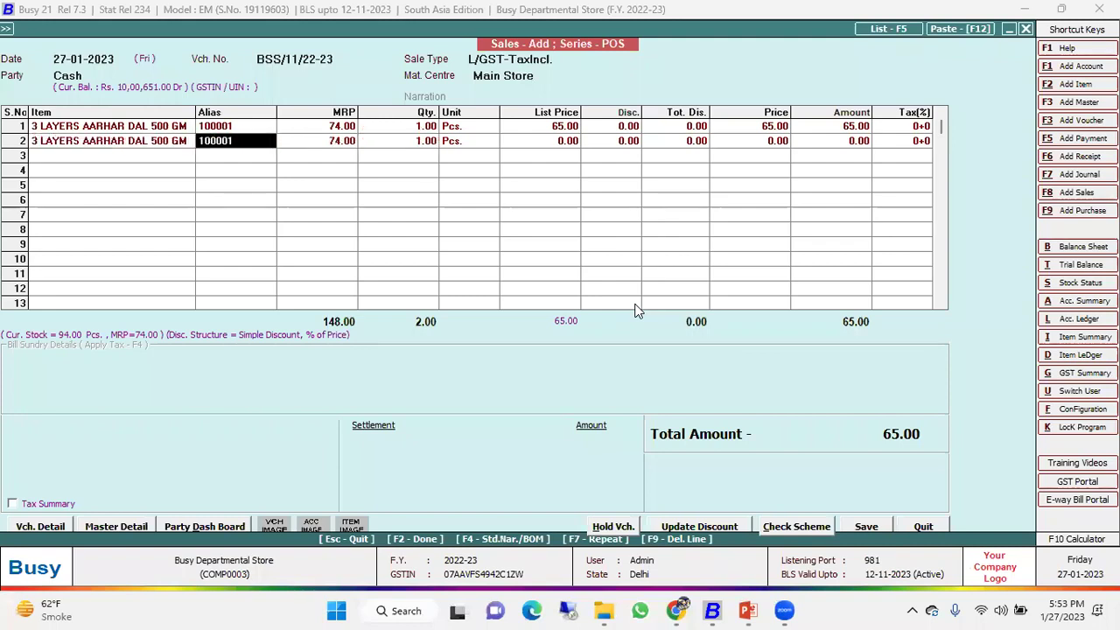
pyautogui.press('Left')
pyautogui.press('Left')
pyautogui.press('Left')
pyautogui.press('Left')
pyautogui.press('Left')
pyautogui.press('Left')
pyautogui.press('Left')
# Check which schemes apply to the bill, then close the Scheme Info.
pyautogui.press('F2')
pyautogui.press('Escape')
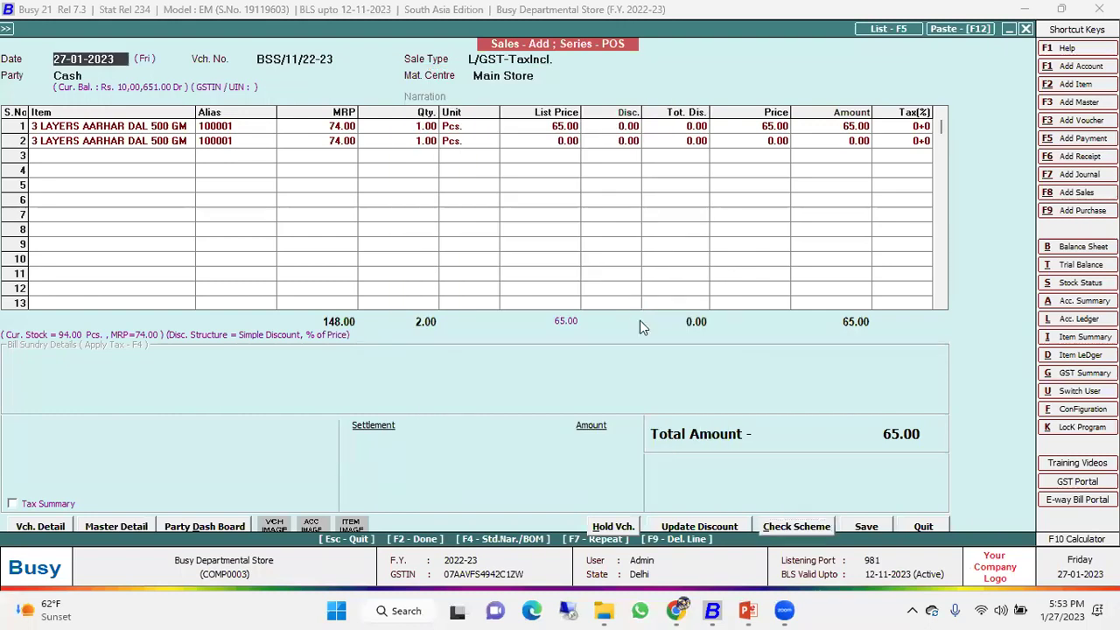
pyautogui.click(796, 526)
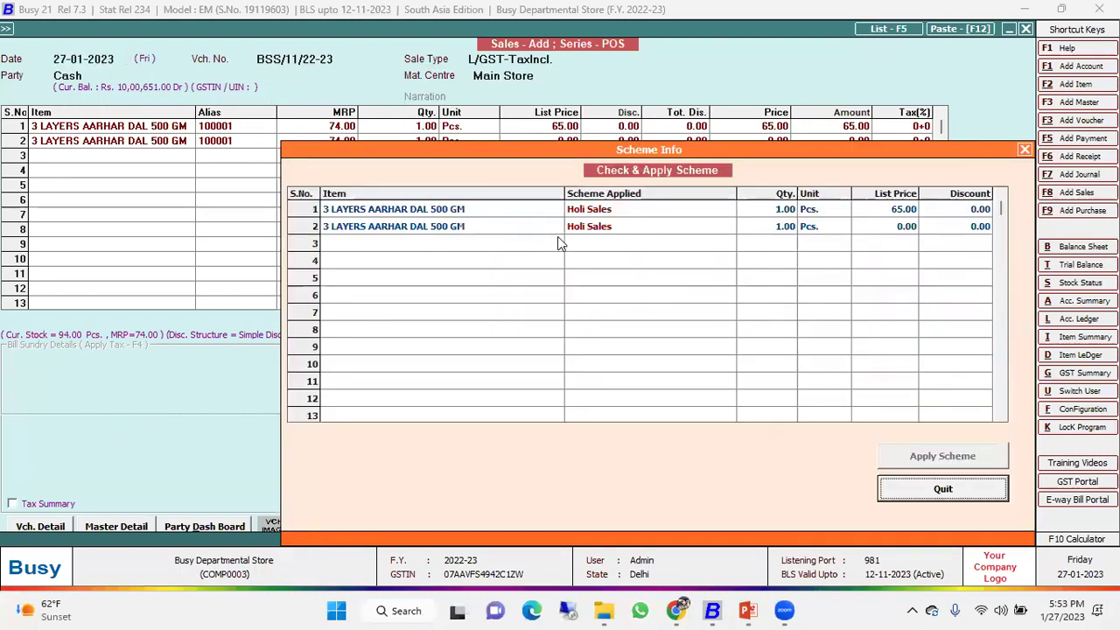
pyautogui.click(1024, 150)
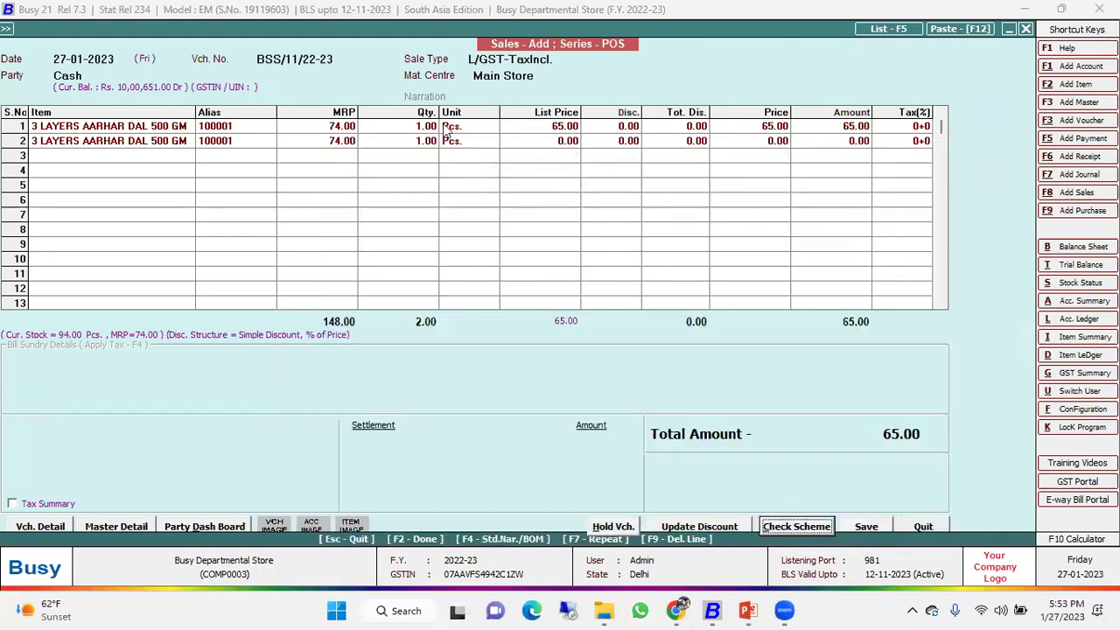
# Abandon the bill and open the Holi Sales scheme for modification.
pyautogui.press('F2')
pyautogui.press('Escape')
pyautogui.press('Escape')
pyautogui.press('Left')
pyautogui.press('Return')
pyautogui.press('Return')
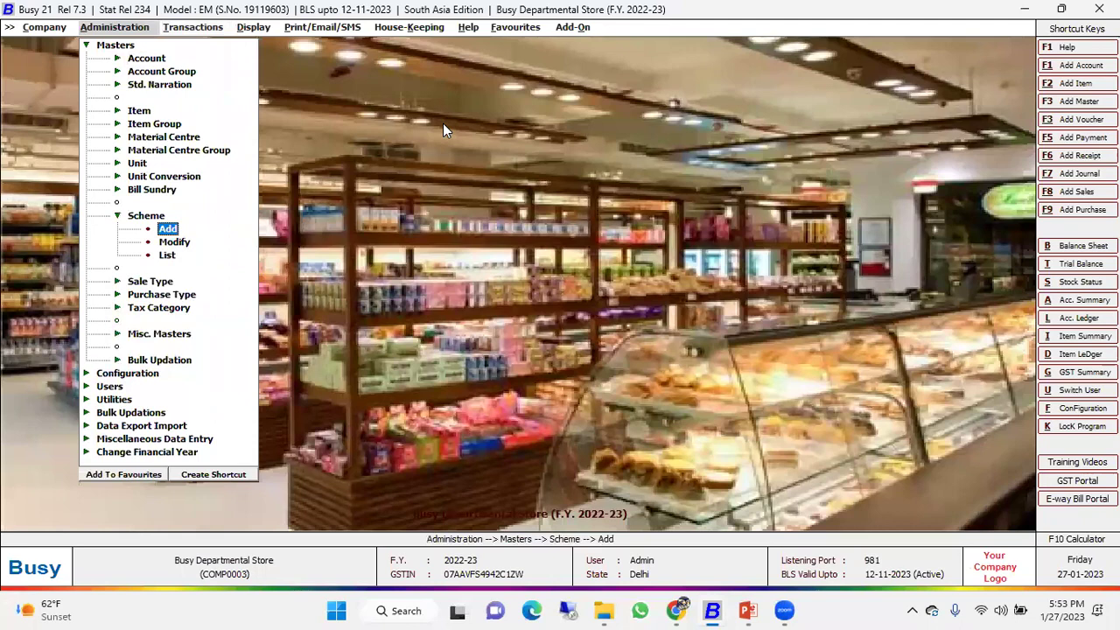
pyautogui.press('Down')
pyautogui.press('Return')
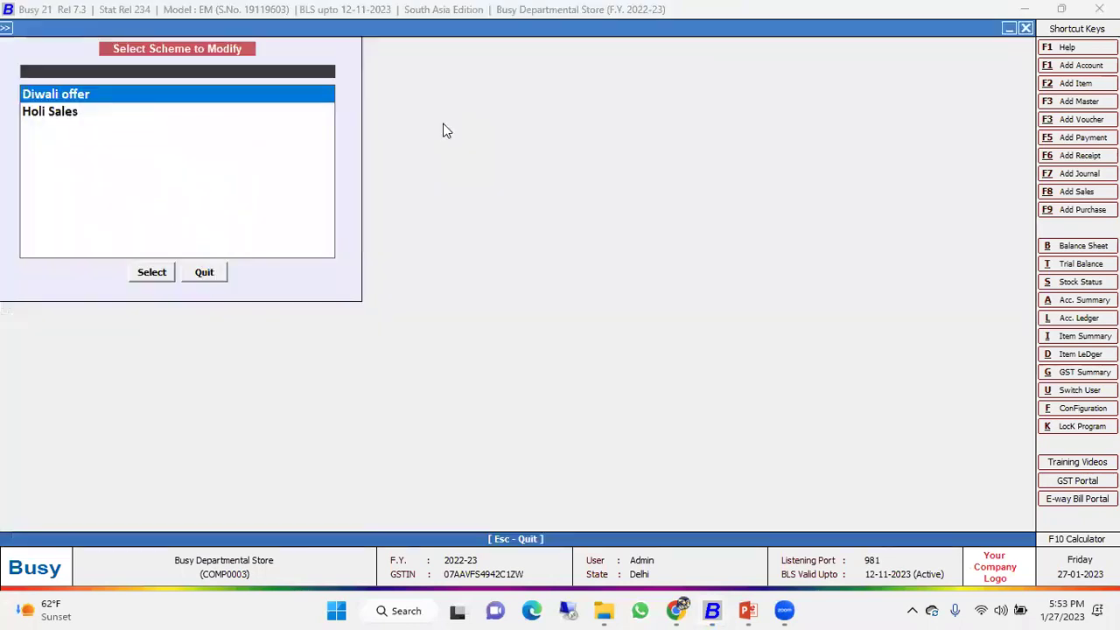
pyautogui.press('Down')
pyautogui.press('Return')
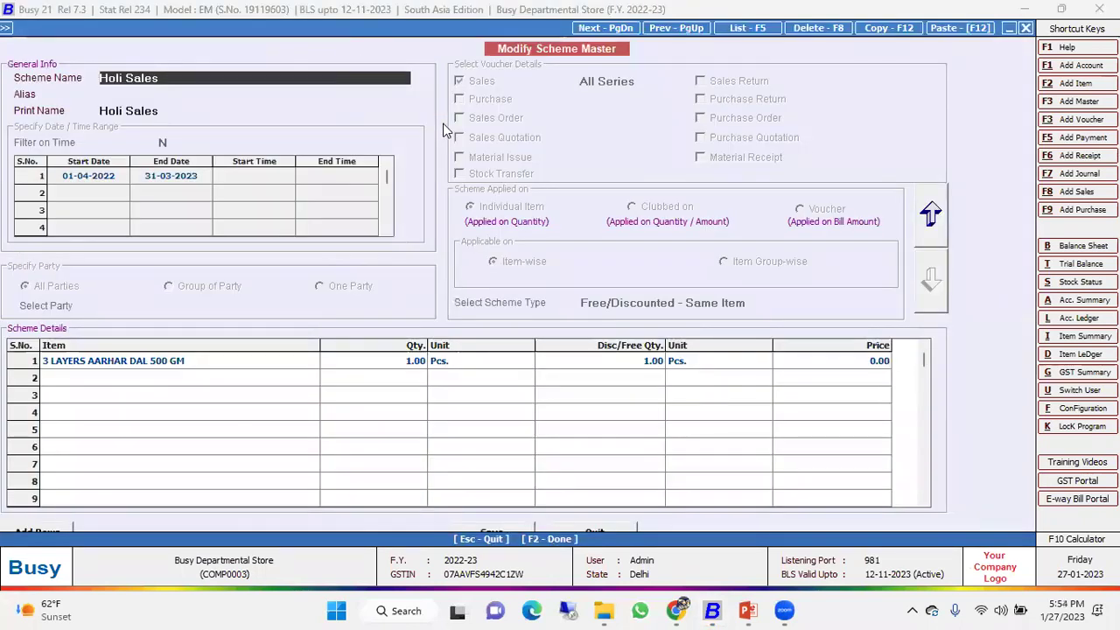
pyautogui.click(237, 360)
# Replace row 1 with item 100145 GLADE PERFUME GEL ROSE 60GM, keeping 1 bought, 1 free.
pyautogui.press('space')
pyautogui.press('Down')
pyautogui.press('Down')
pyautogui.press('Down')
pyautogui.press('Down')
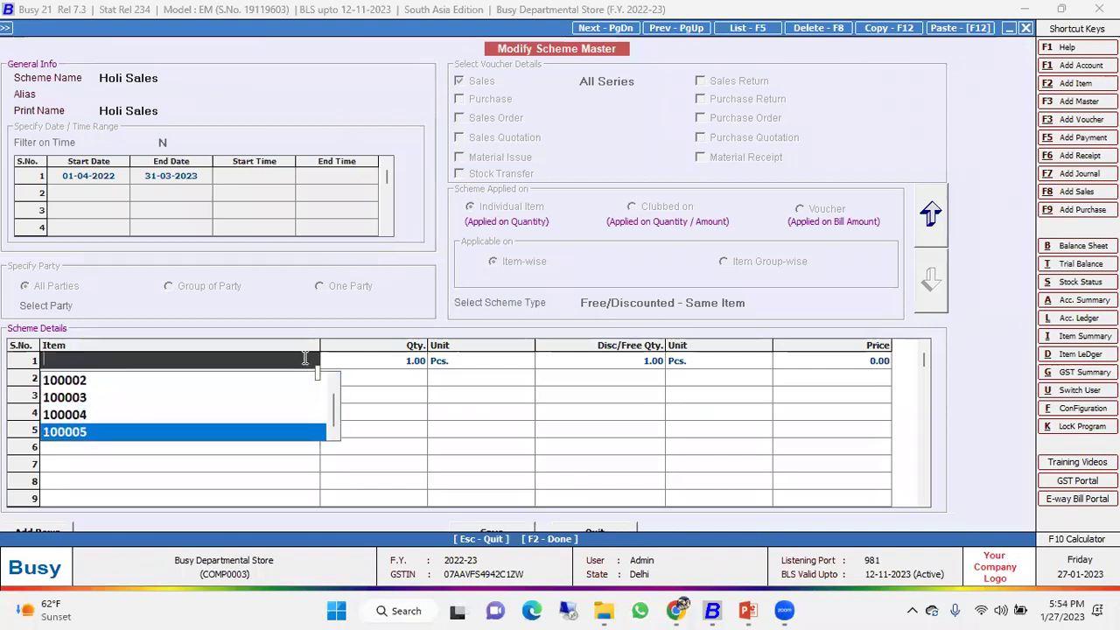
pyautogui.write('100145')
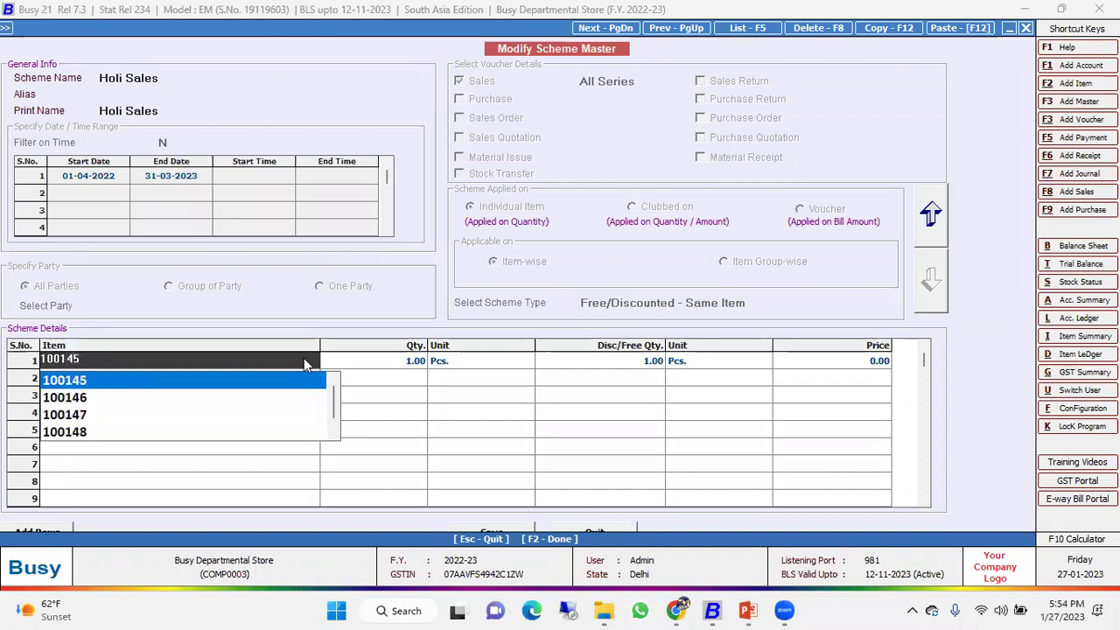
pyautogui.press('Return')
pyautogui.click(304, 361)
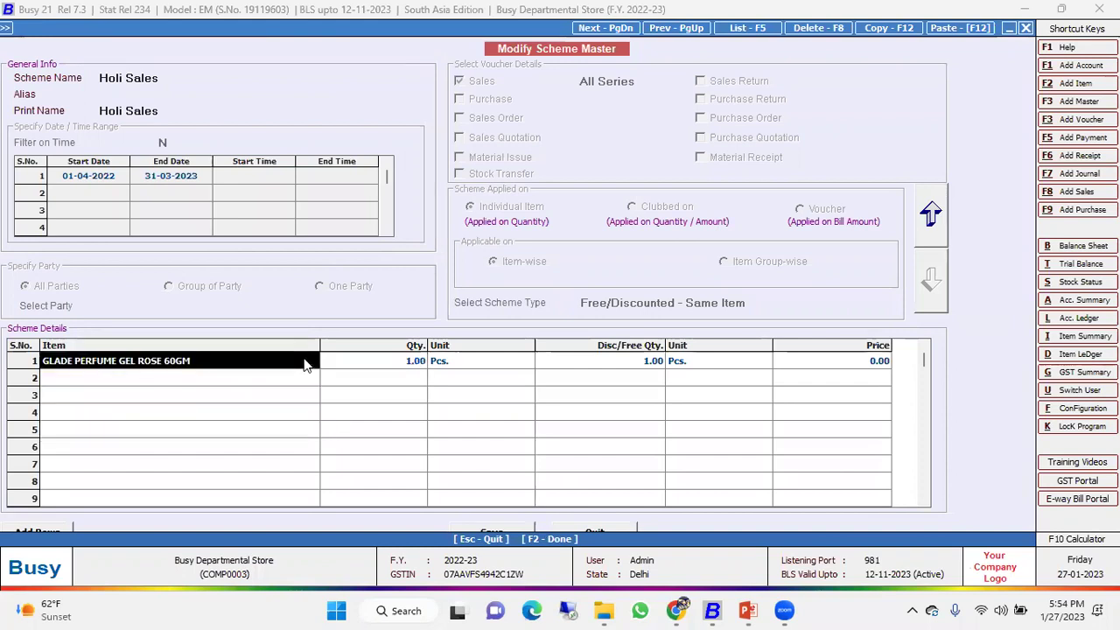
pyautogui.press('Return')
pyautogui.press('Return')
pyautogui.press('Return')
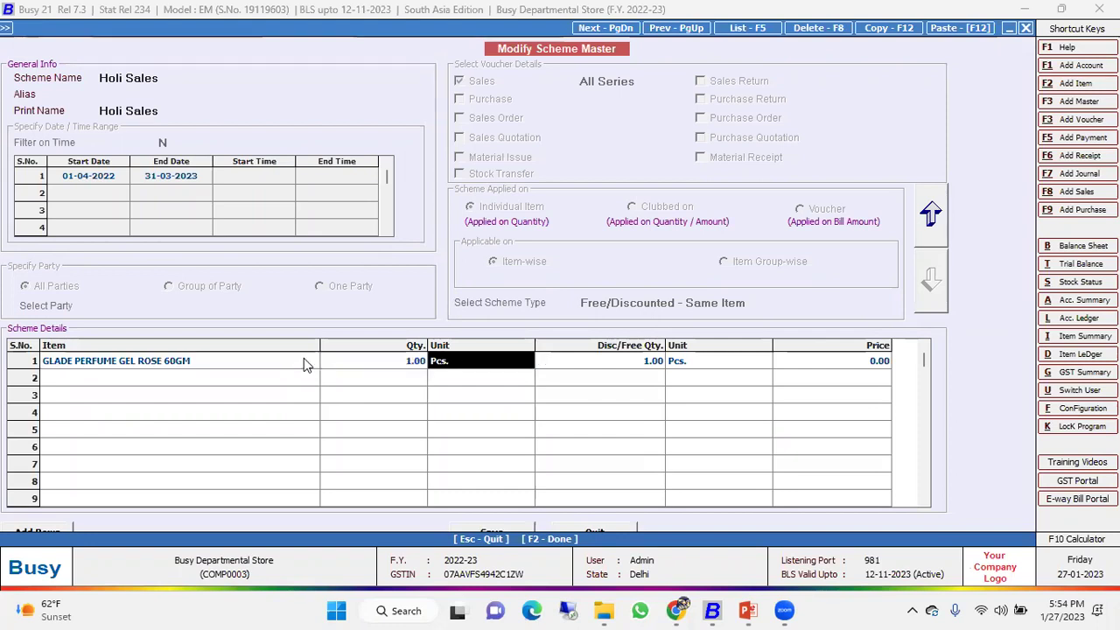
# Save the scheme changes and begin a new sales entry.
pyautogui.press('F2')
pyautogui.press('Return')
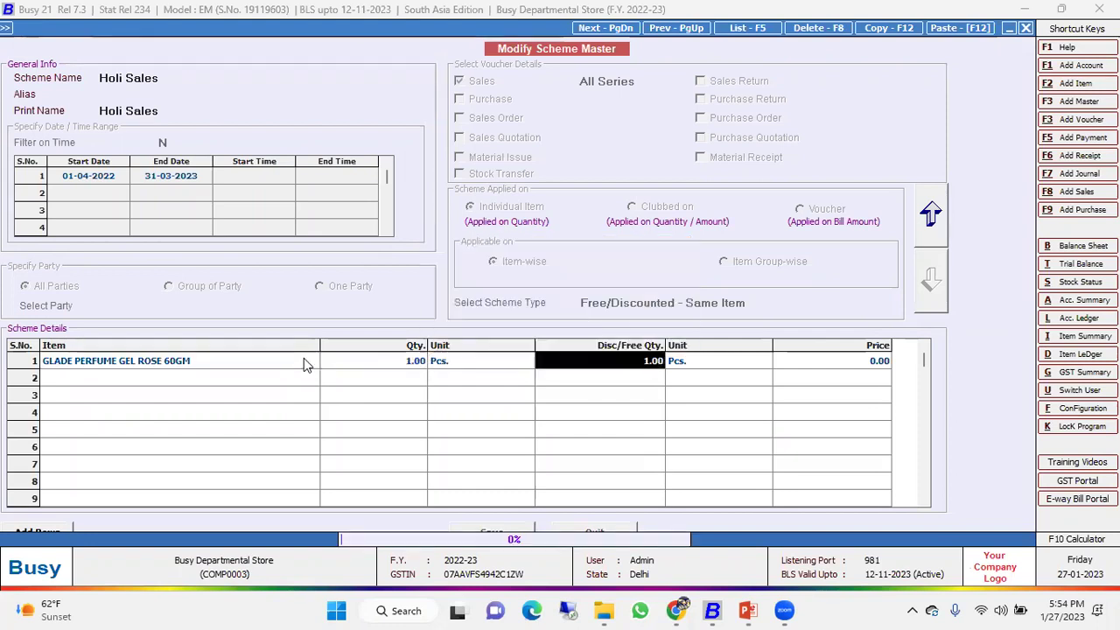
pyautogui.press('Escape')
pyautogui.press('F8')
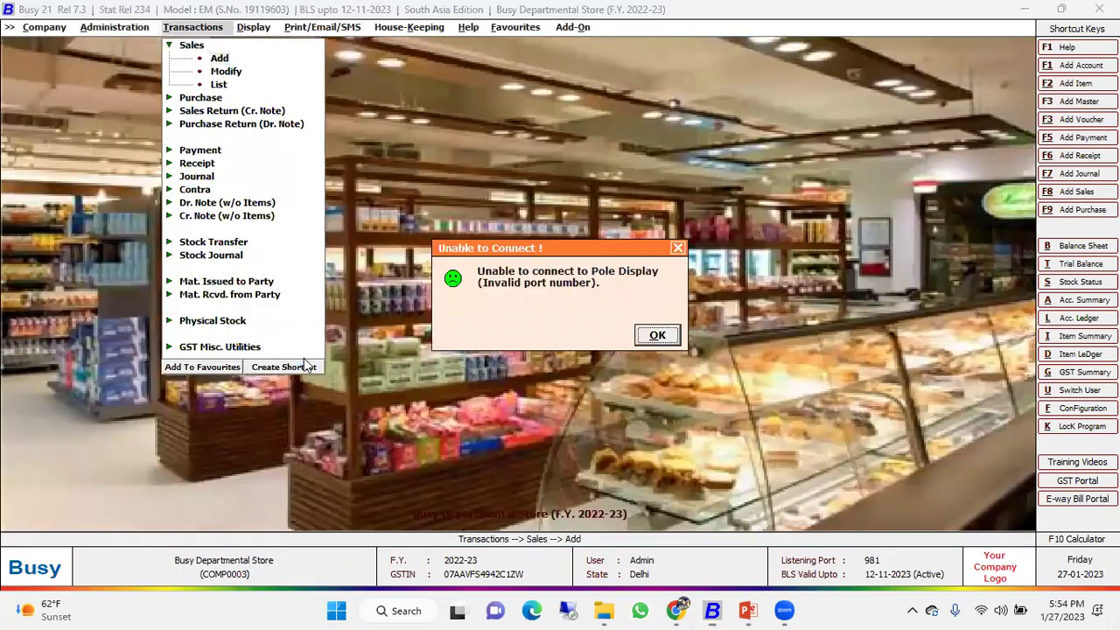
# Dismiss the pole display connection error and accept the cash party's billing details.
pyautogui.press('Return')
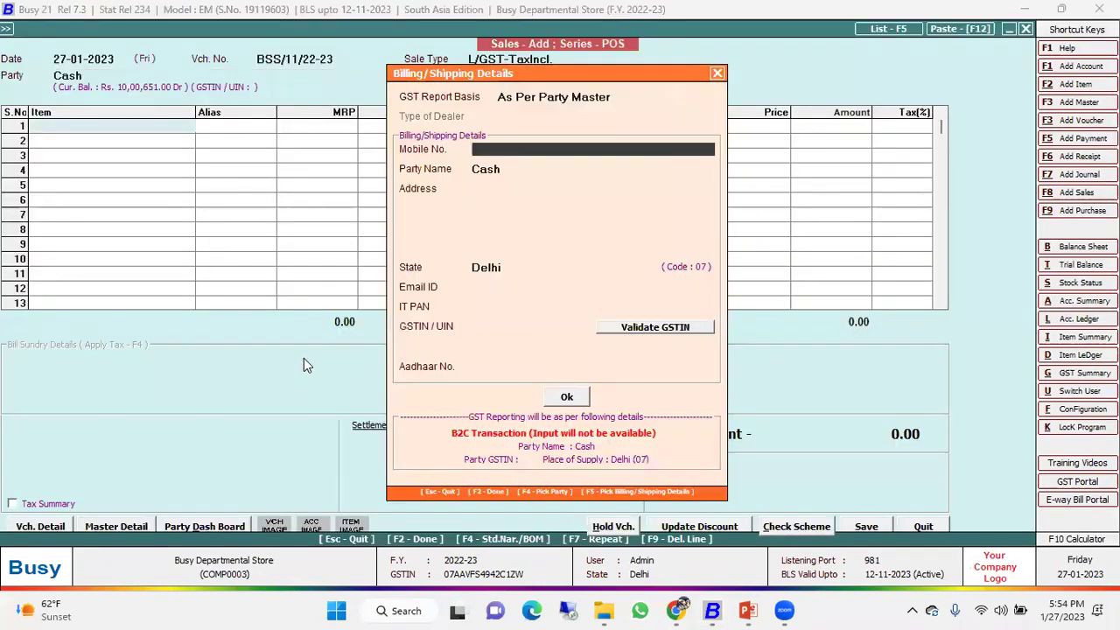
pyautogui.press('Return')
pyautogui.press('F2')
pyautogui.press('Return')
# Bill GLADE PERFUME GEL ROSE 60GM by entering item alias 100145.
pyautogui.press('Return')
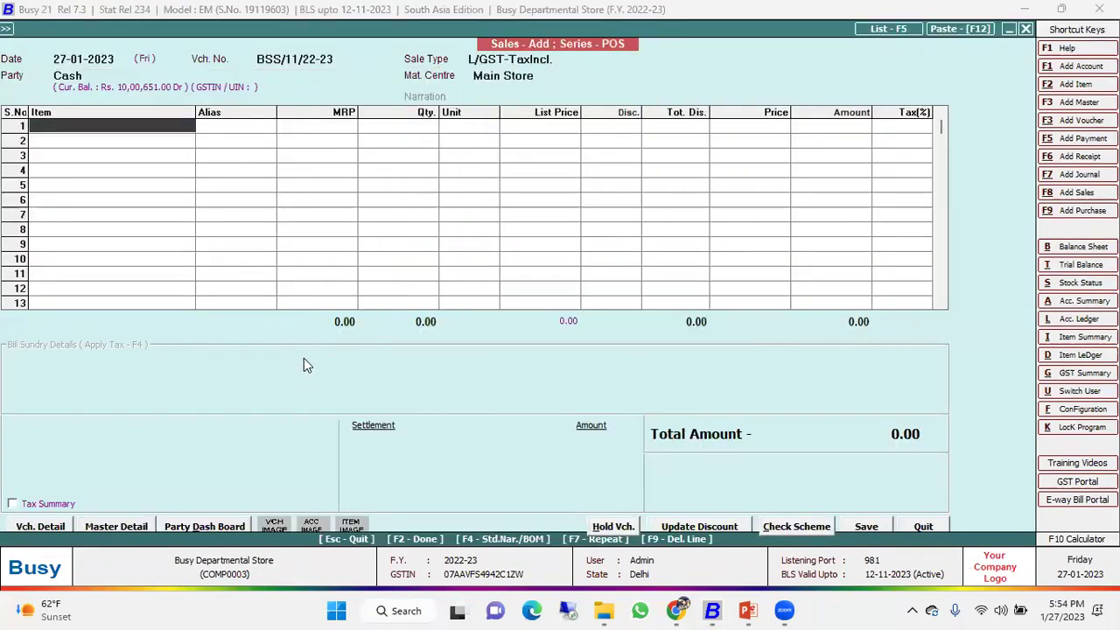
pyautogui.write('100145')
pyautogui.press('Return')
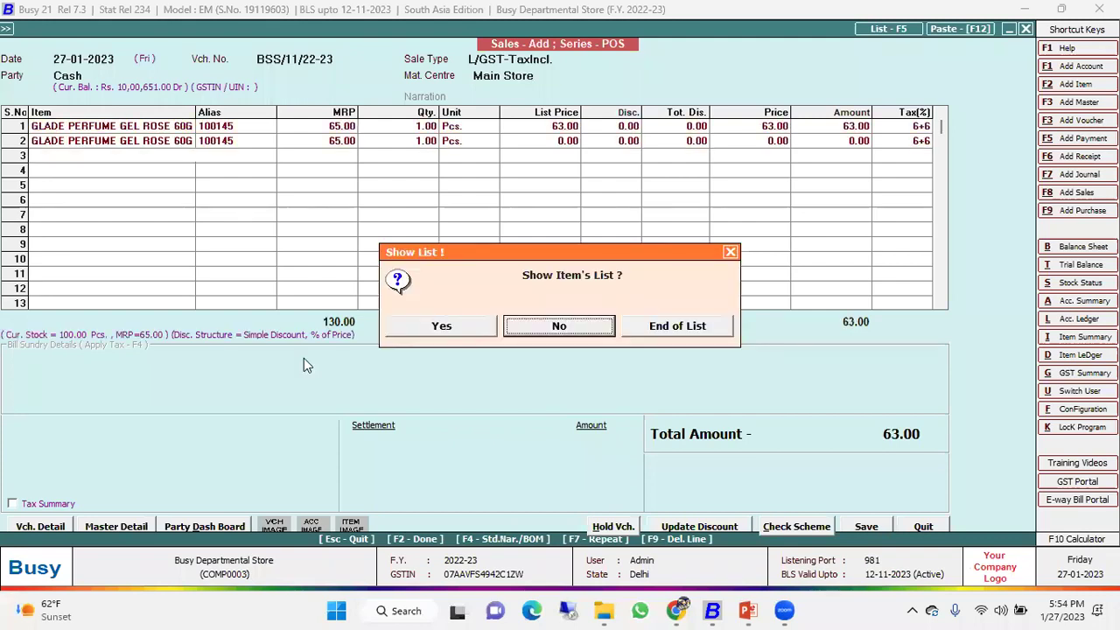
pyautogui.press('Left')
pyautogui.press('Return')
pyautogui.press('Escape')
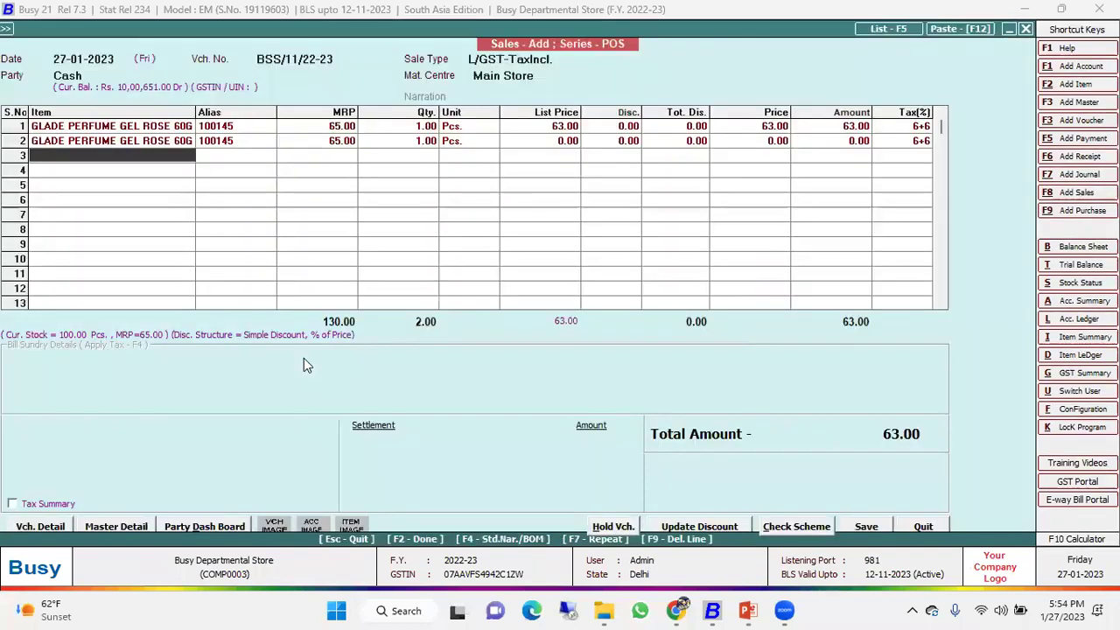
# Check the automatically added free bottle line, totalling 63.00, then quit the bill without saving.
pyautogui.press('Up')
pyautogui.press('Return')
pyautogui.press('Return')
pyautogui.press('Return')
pyautogui.press('Up')
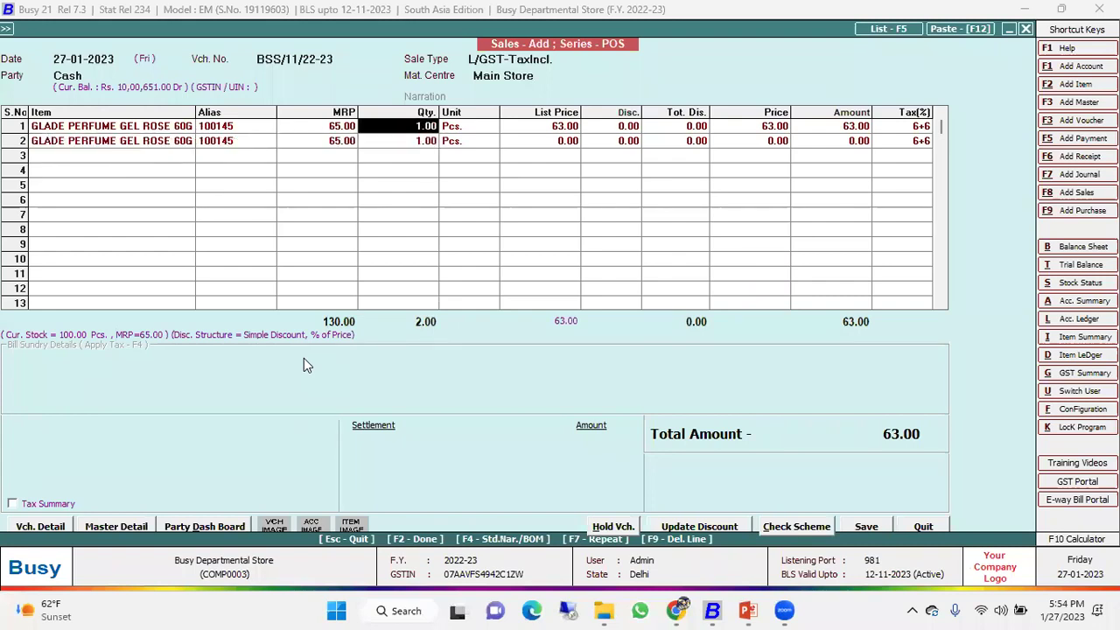
pyautogui.press('Up')
pyautogui.press('Escape')
pyautogui.press('Escape')
pyautogui.press('Left')
pyautogui.press('Return')
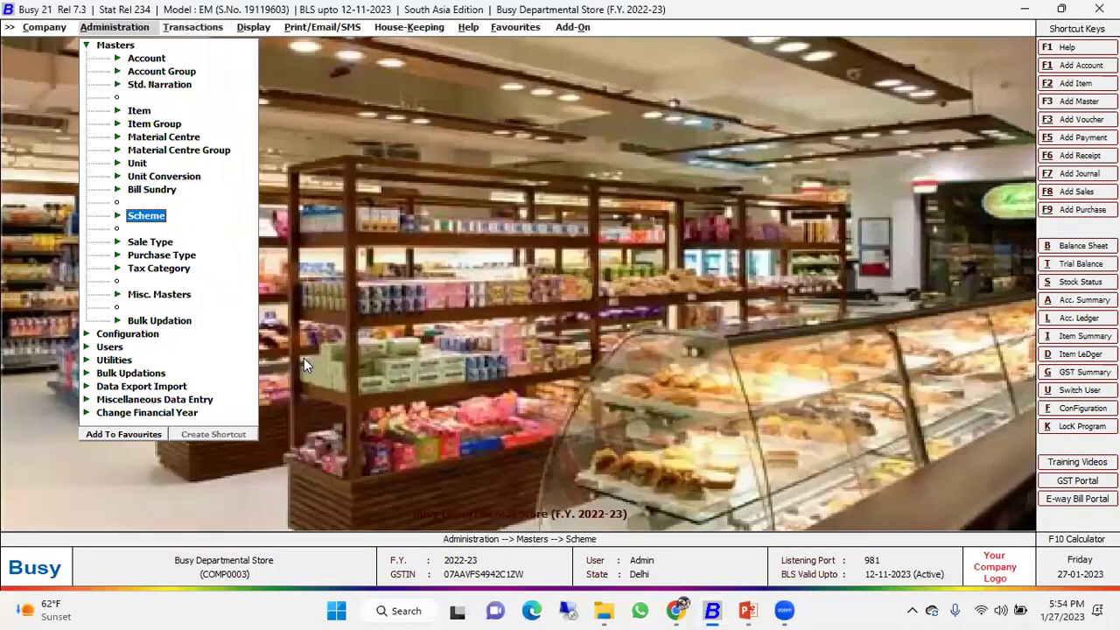
# Review the existing Diwali offer scheme in the scheme list and leave it unchanged.
pyautogui.press('Return')
pyautogui.press('Down')
pyautogui.press('Down')
pyautogui.press('Return')
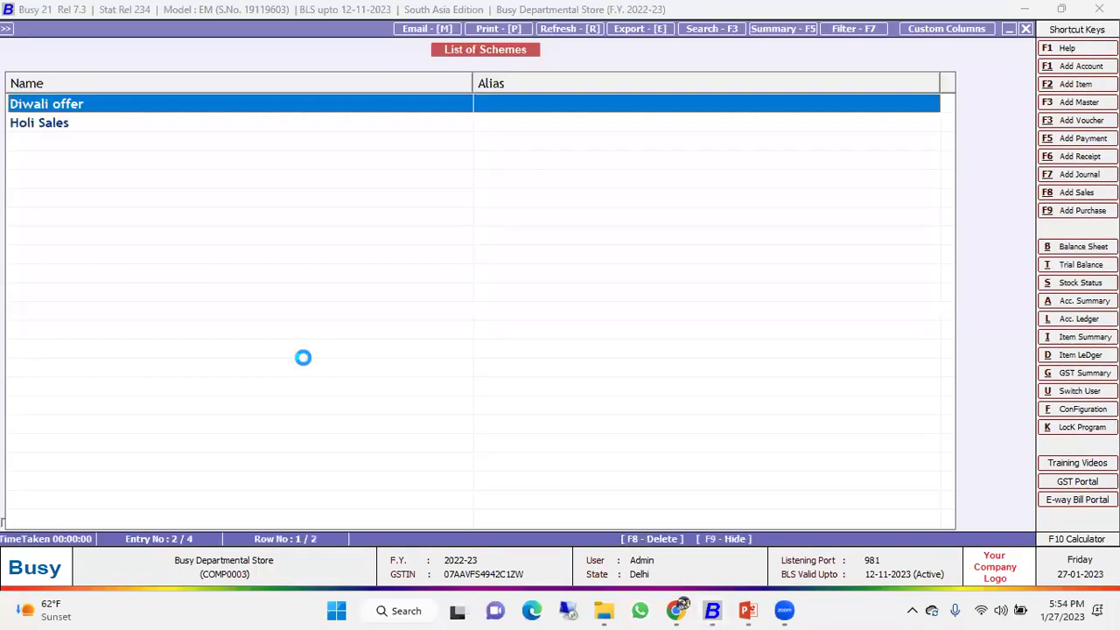
pyautogui.press('Return')
pyautogui.press('Return')
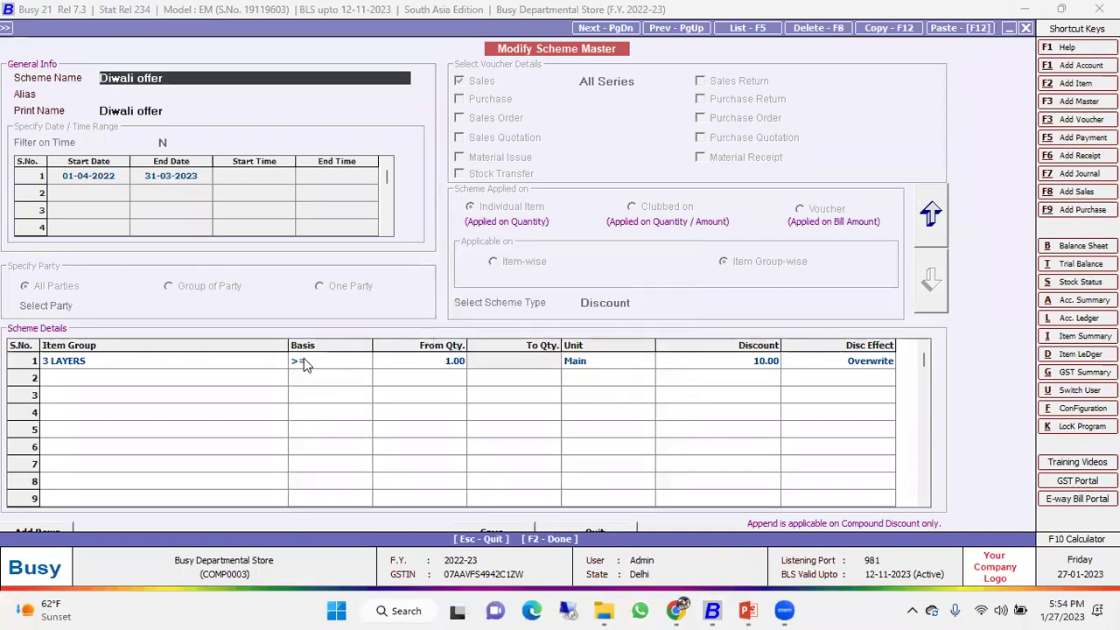
pyautogui.press('Escape')
pyautogui.press('Return')
pyautogui.press('Escape')
pyautogui.press('Escape')
pyautogui.press('Up')
pyautogui.press('Up')
# Start a new scheme named 'Buy 1 Get 1', ending 31-03-2023 and applying to sales.
pyautogui.press('Return')
pyautogui.write('bug')
pyautogui.press('BackSpace')
pyautogui.write('y 1 get 1')
pyautogui.press('Return')
pyautogui.press('Return')
pyautogui.press('Return')
pyautogui.press('Return')
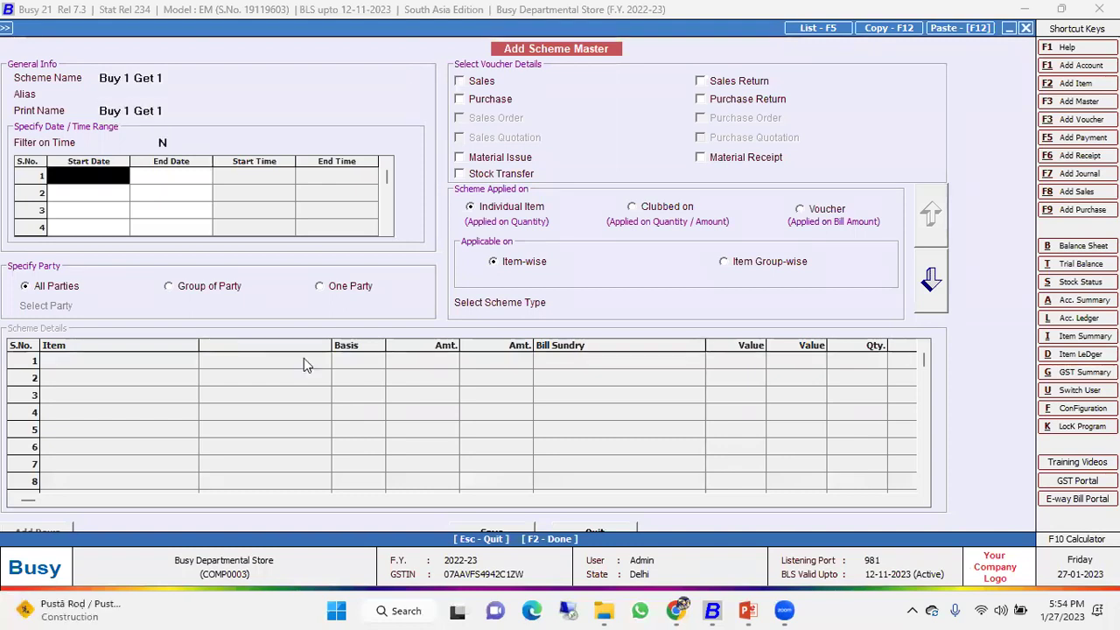
pyautogui.press('Return')
pyautogui.write('31-3')
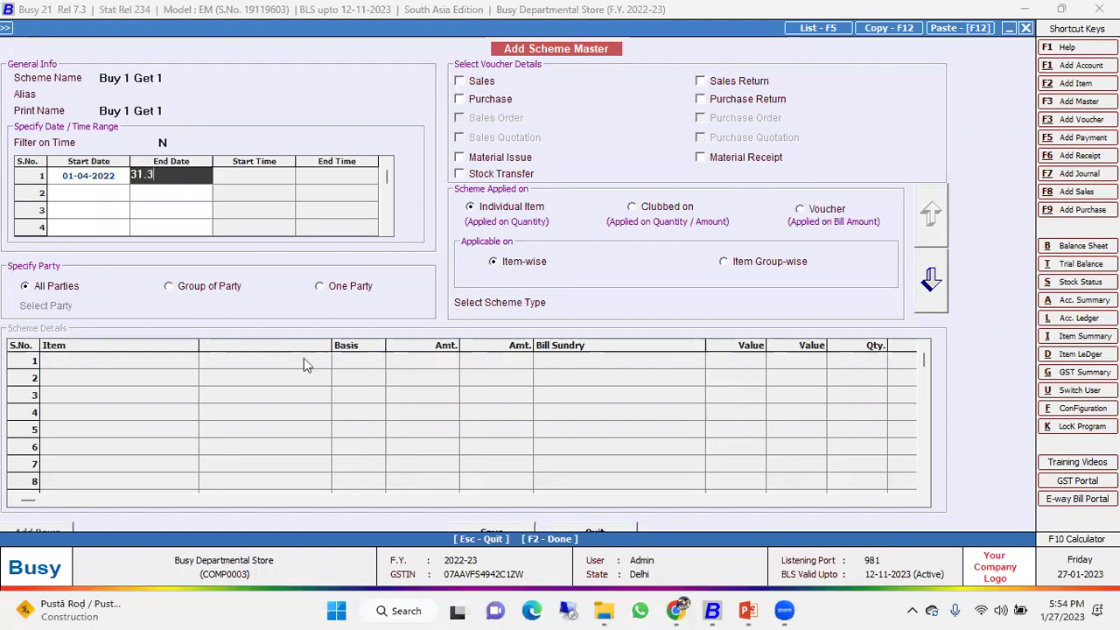
pyautogui.press('Return')
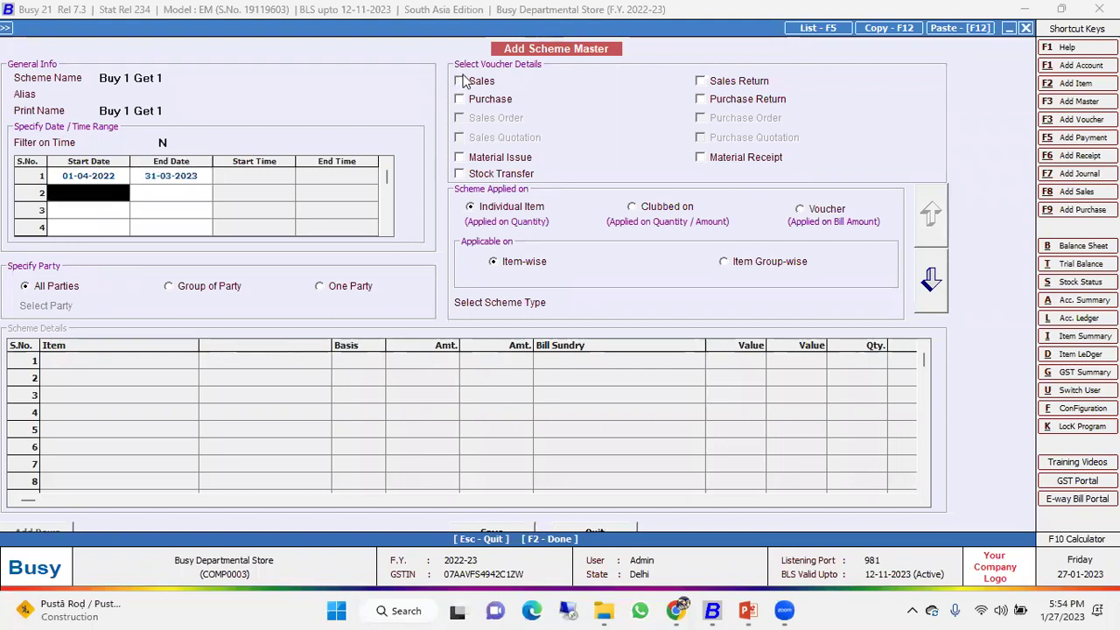
pyautogui.click(460, 81)
# Try the Free/Discounted - Same Item type with FRESHWRAPP FOIL 18 METRES, buy 1 get 1.
pyautogui.click(644, 302)
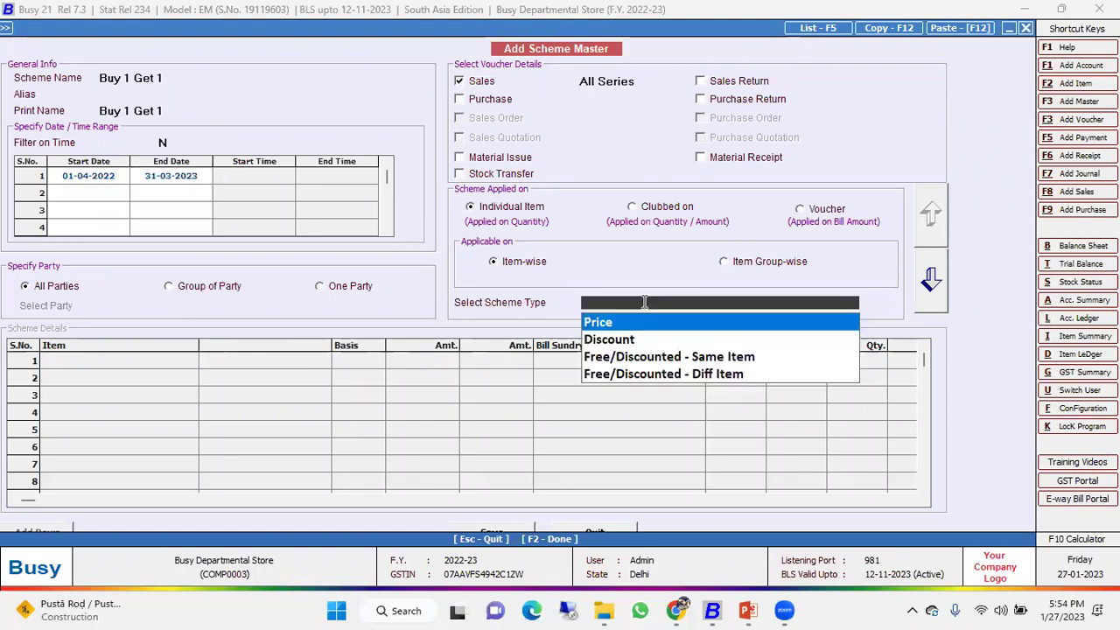
pyautogui.press('Down')
pyautogui.press('Down')
pyautogui.press('Down')
pyautogui.press('Up')
pyautogui.press('Return')
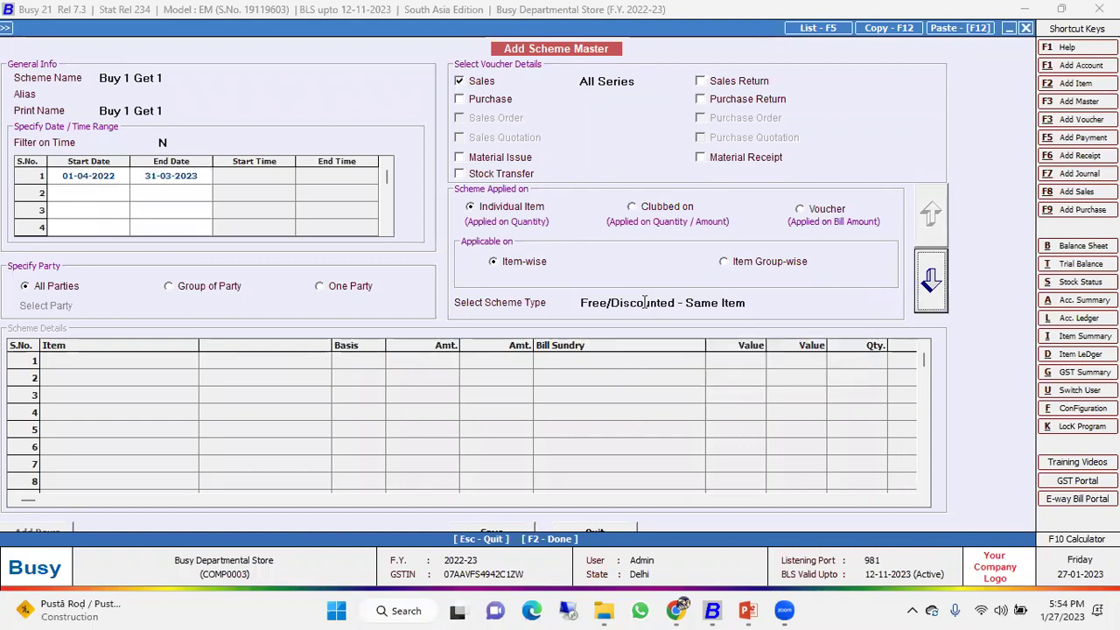
pyautogui.write('1000')
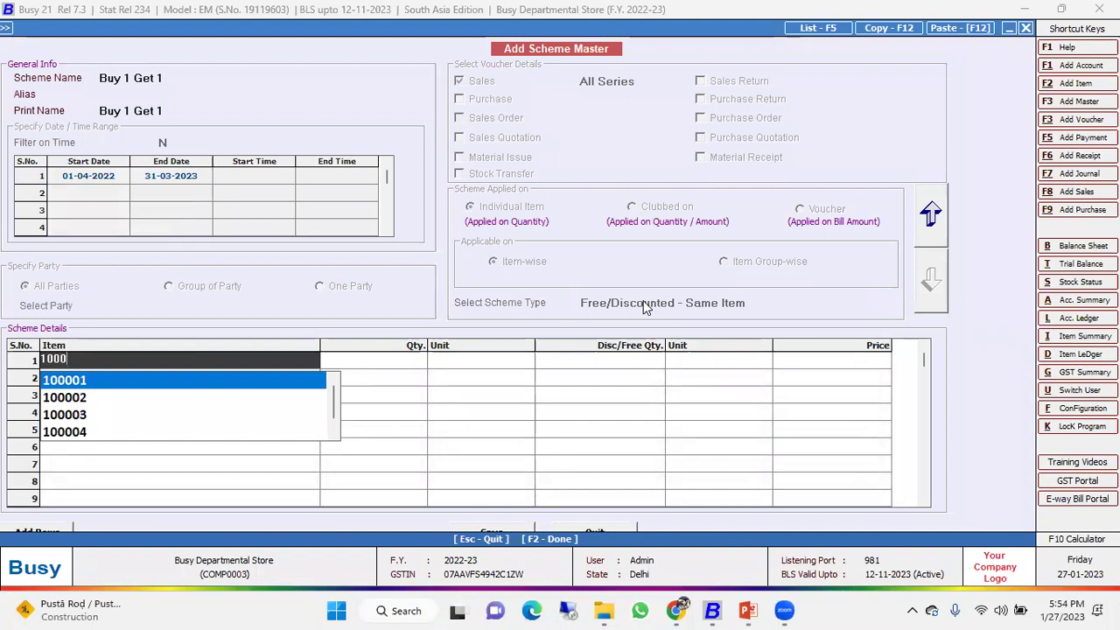
pyautogui.write('45')
pyautogui.press('Return')
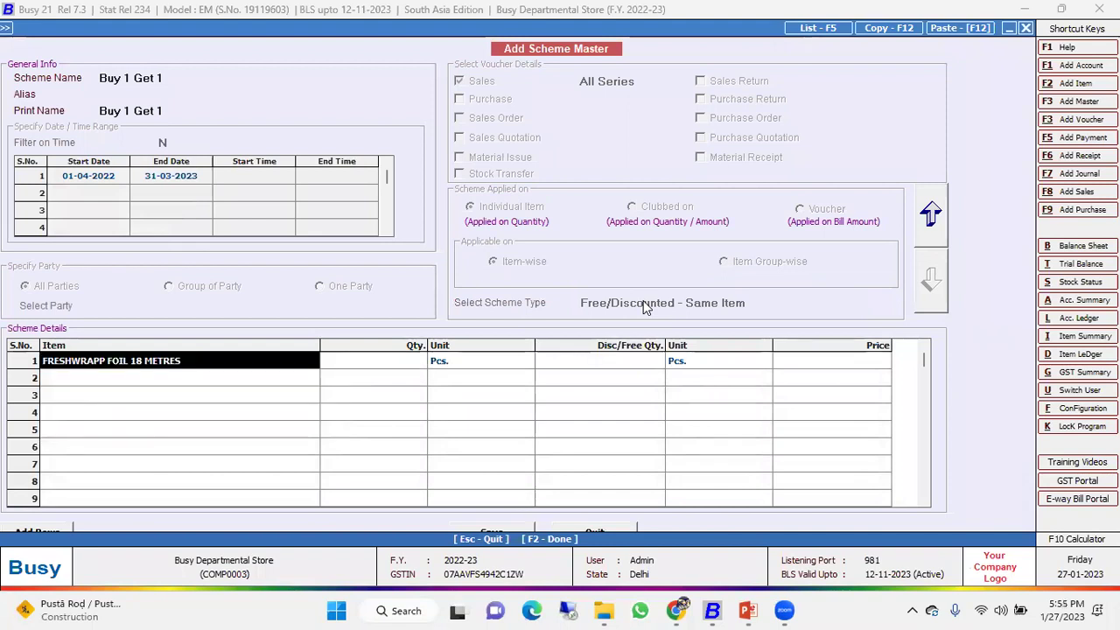
pyautogui.press('Return')
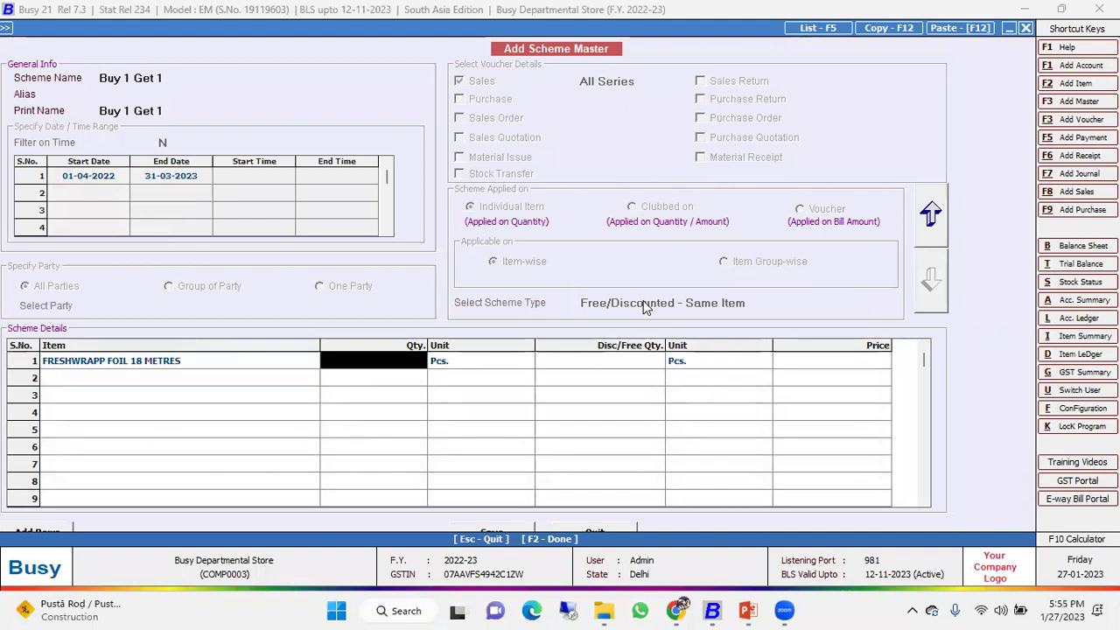
pyautogui.write('1')
pyautogui.press('Return')
pyautogui.press('Return')
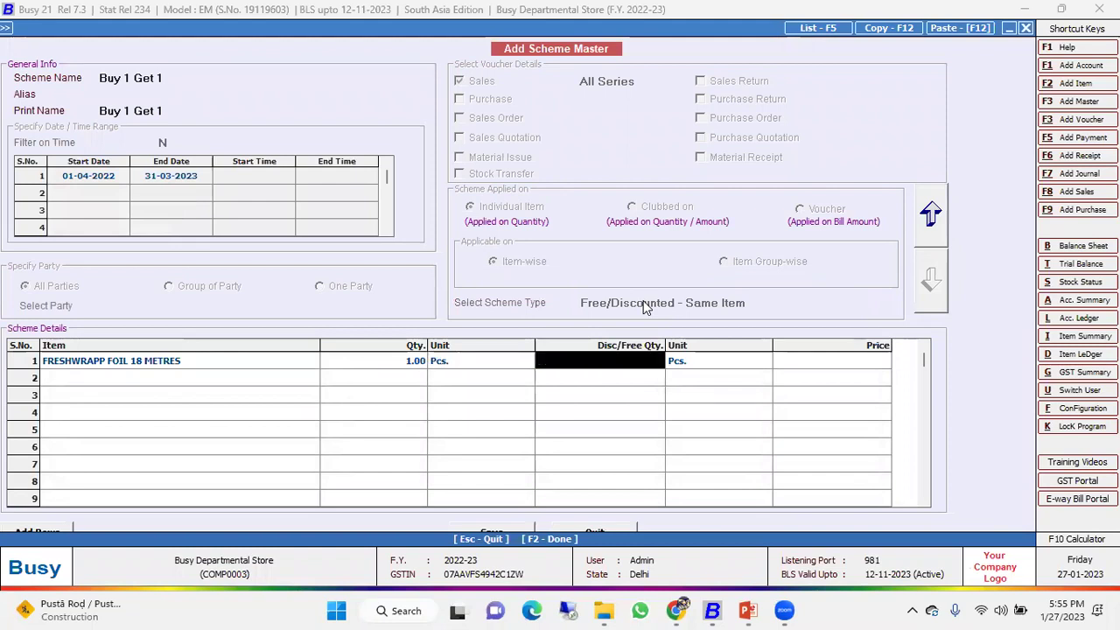
pyautogui.write('1')
pyautogui.press('Return')
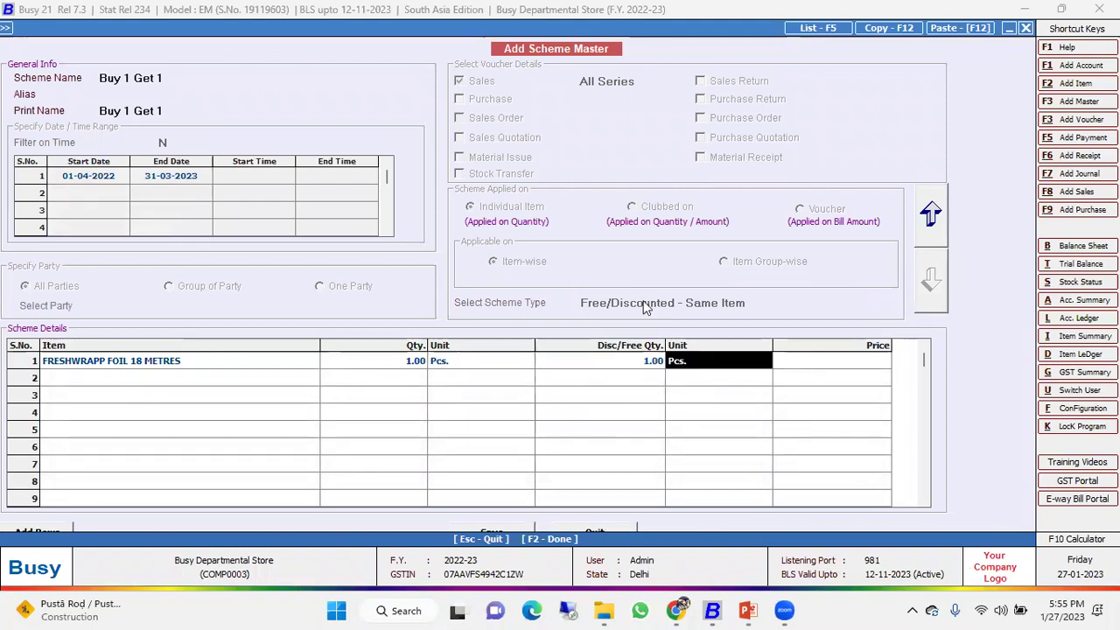
pyautogui.press('Left')
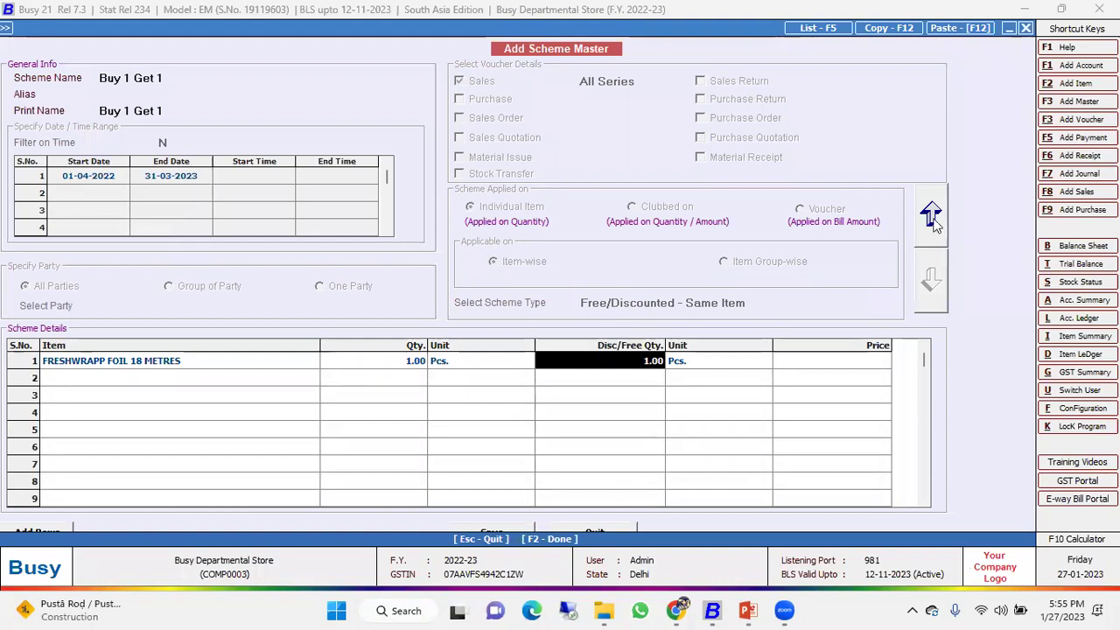
# Switch to Free/Discounted - Diff Item: buy 3 LAYERS AARHAR DAL 500 GM, get 1 AATA 1 KG free; save.
pyautogui.click(932, 217)
pyautogui.press('Down')
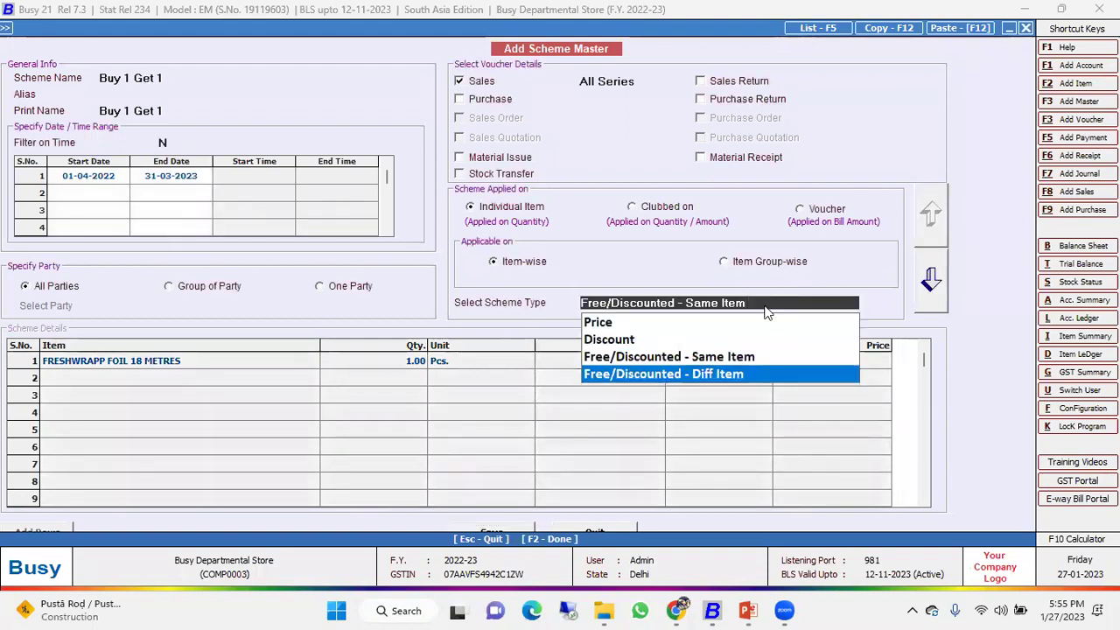
pyautogui.press('Return')
pyautogui.press('Left')
pyautogui.press('Return')
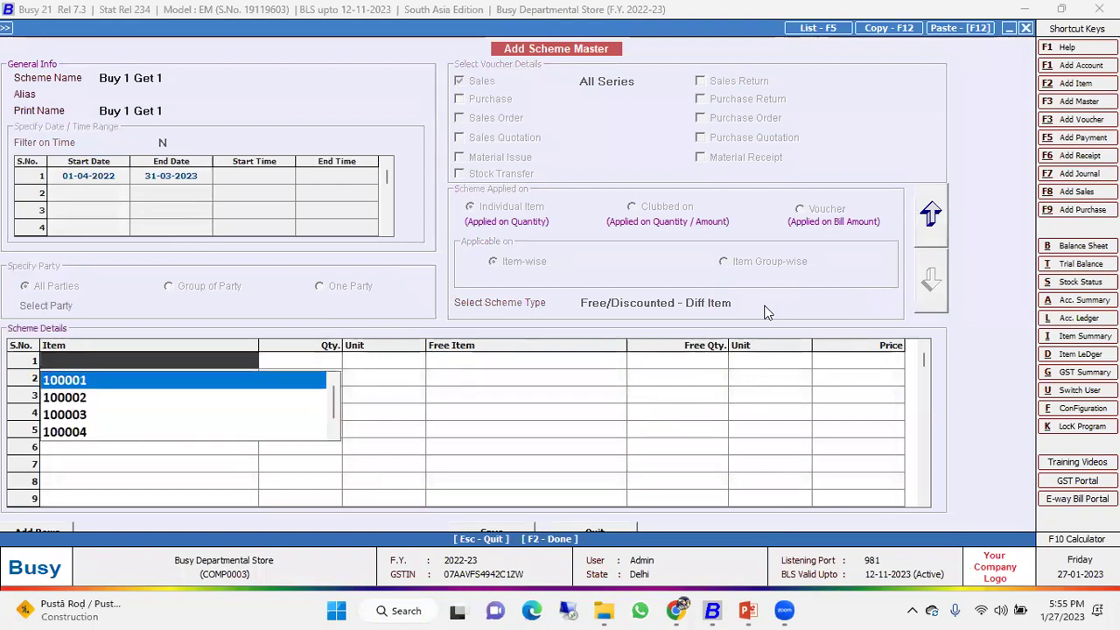
pyautogui.press('Return')
pyautogui.press('Return')
pyautogui.press('Return')
pyautogui.press('Return')
pyautogui.press('Return')
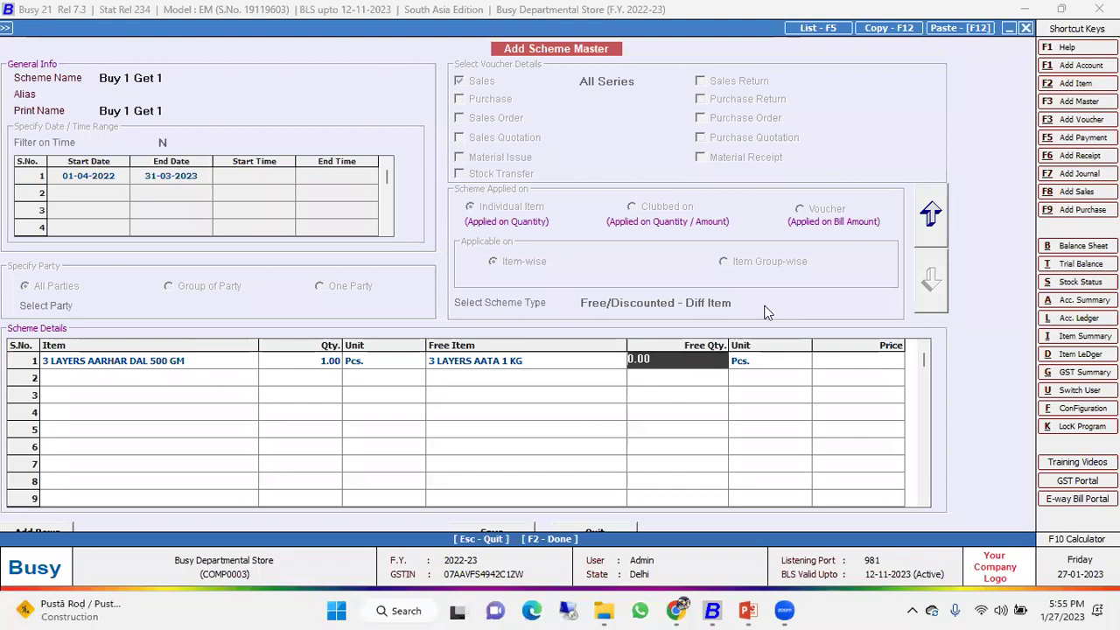
pyautogui.write('1')
pyautogui.press('Return')
pyautogui.press('Return')
pyautogui.press('F2')
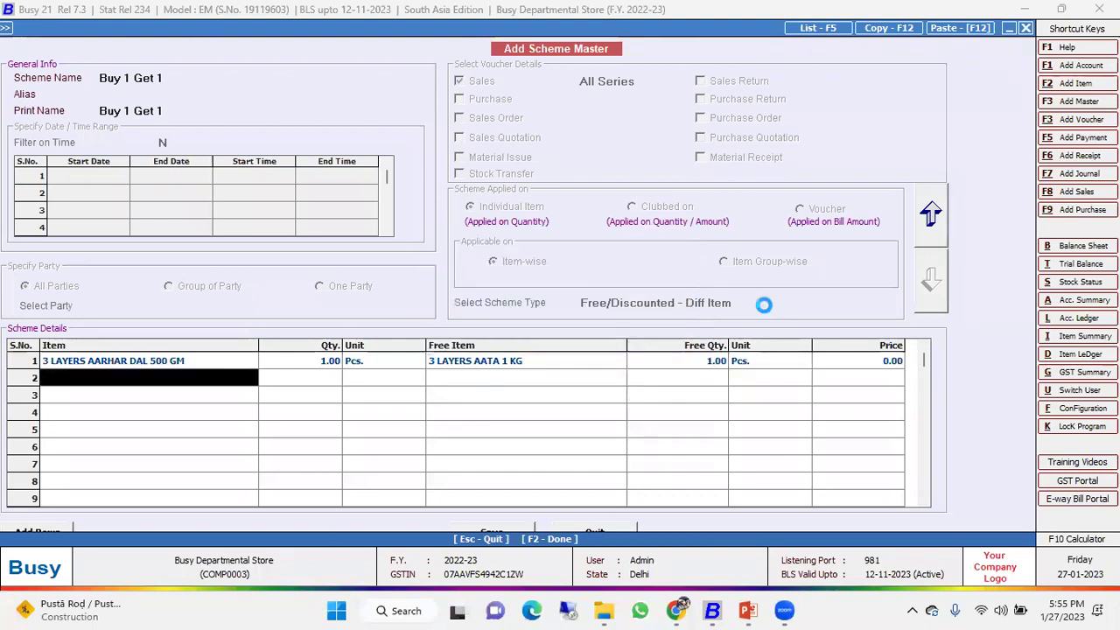
pyautogui.press('Escape')
pyautogui.press('Return')
pyautogui.press('Return')
# Start a new POS sale and bill 3 LAYERS AARHAR DAL 500 GM.
pyautogui.press('Return')
pyautogui.press('Return')
pyautogui.press('Return')
pyautogui.press('Return')
pyautogui.press('Return')
pyautogui.press('Return')
pyautogui.press('Return')
pyautogui.press('Return')
pyautogui.press('Return')
pyautogui.press('Return')
pyautogui.press('Return')
pyautogui.press('Return')
pyautogui.press('Return')
pyautogui.press('Return')
pyautogui.press('Return')
pyautogui.press('Return')
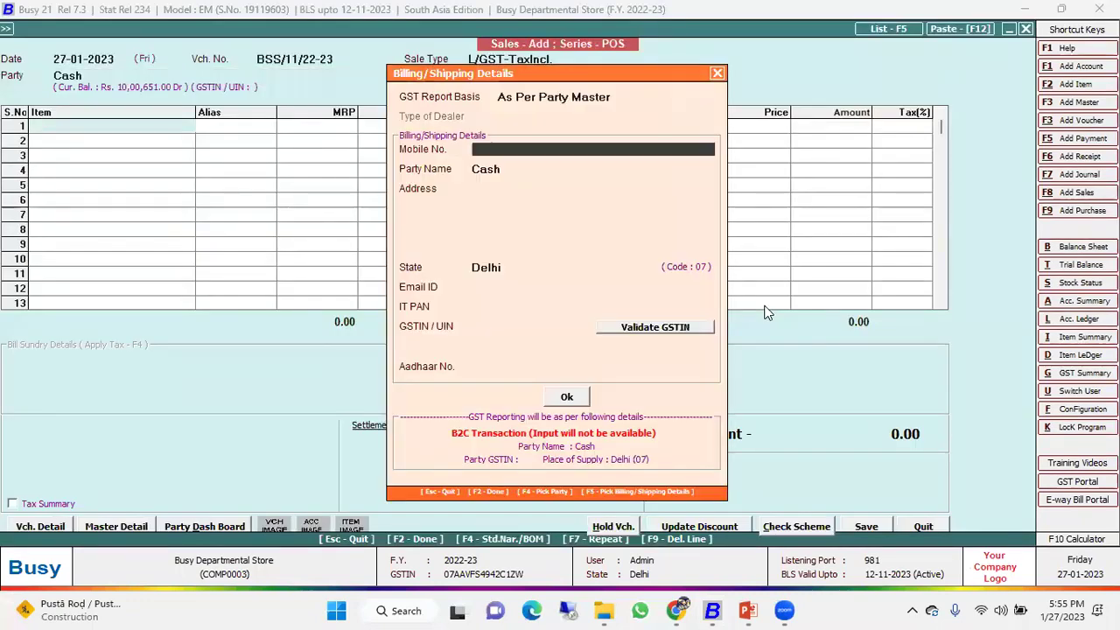
pyautogui.press('Return')
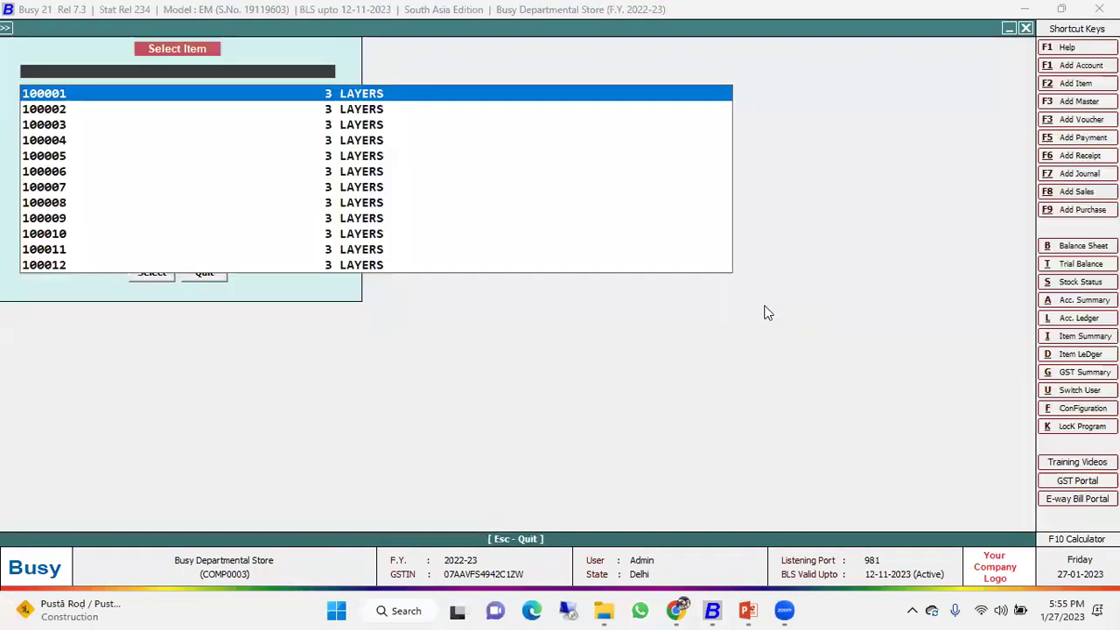
pyautogui.press('Return')
pyautogui.press('Return')
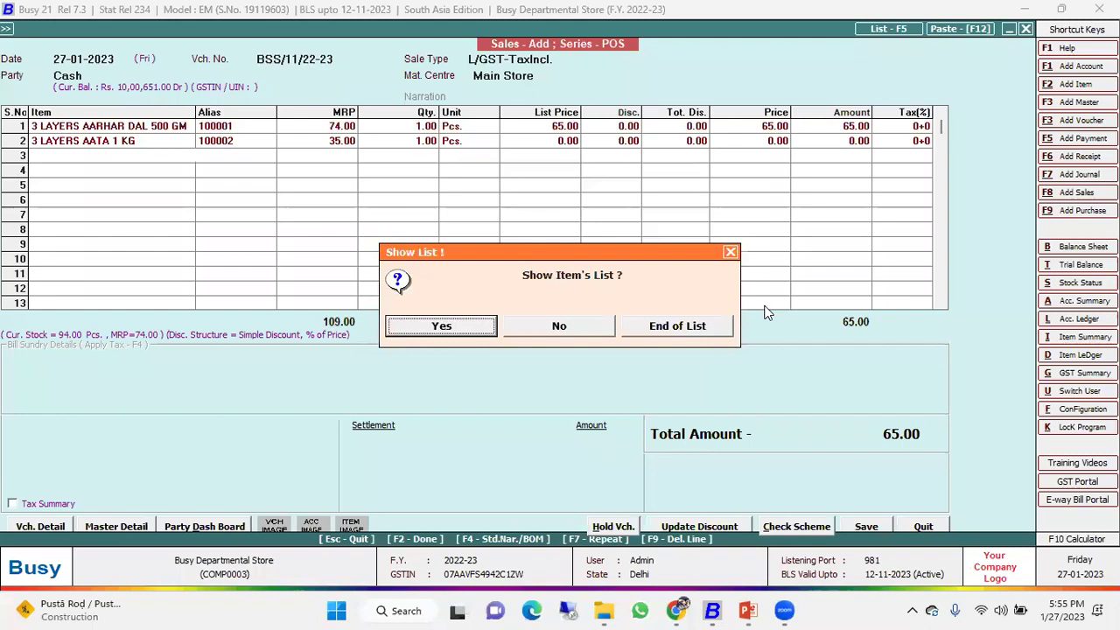
pyautogui.press('Return')
pyautogui.press('Escape')
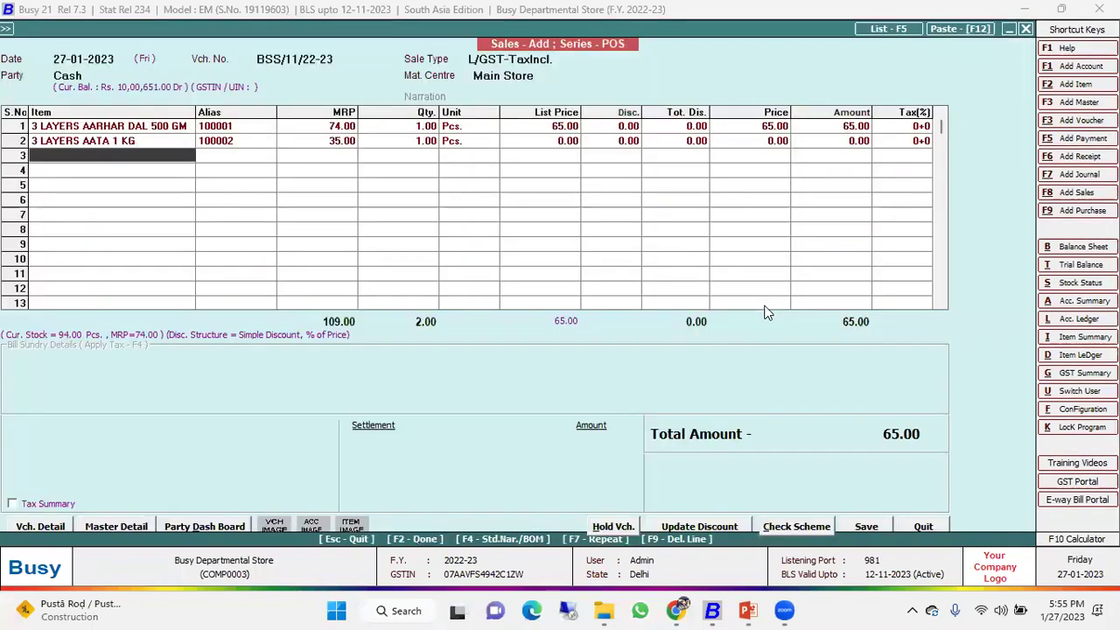
# Check the free 3 LAYERS AATA 1 KG line, then raise the quit prompt for the bill.
pyautogui.press('Up')
pyautogui.press('Right')
pyautogui.press('Right')
pyautogui.press('Right')
pyautogui.press('Right')
pyautogui.press('Right')
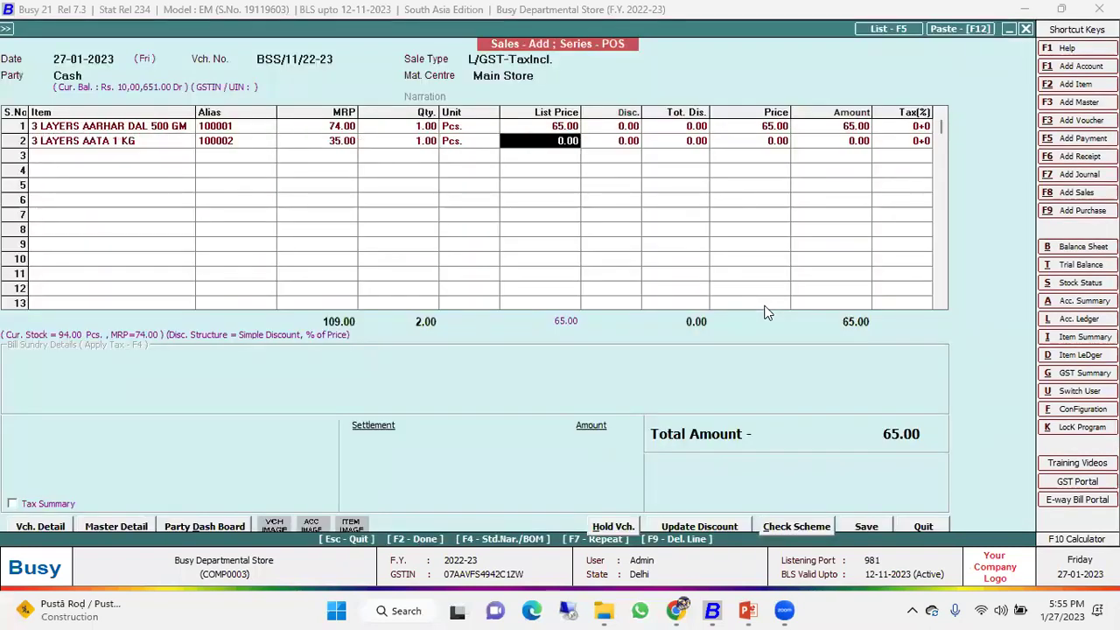
pyautogui.press('Left')
pyautogui.press('Left')
pyautogui.press('Left')
pyautogui.press('Left')
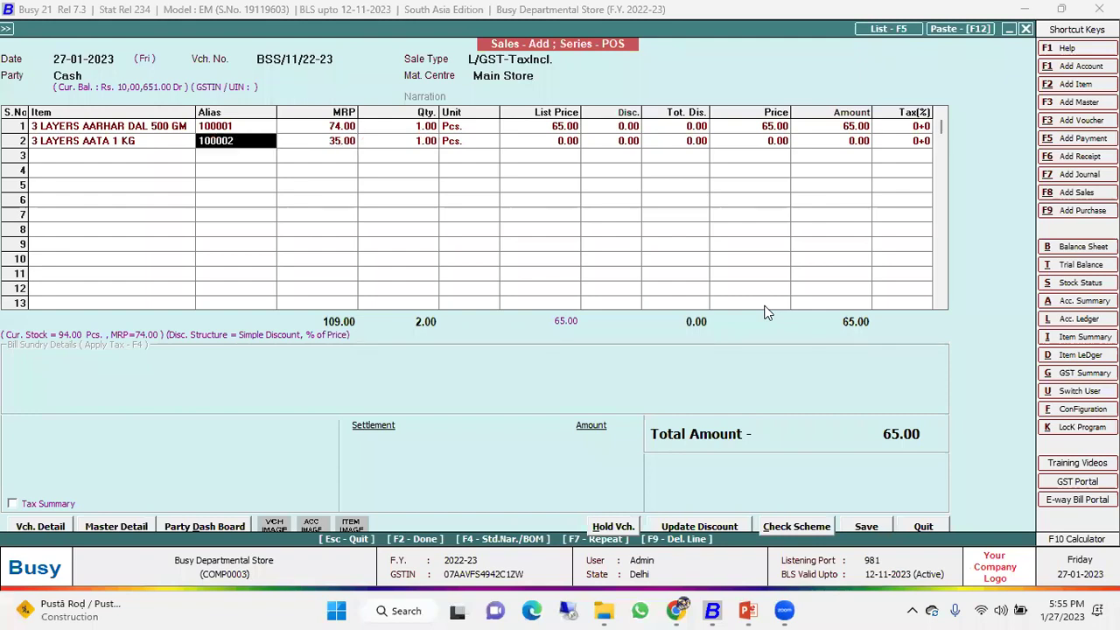
pyautogui.press('Escape')
pyautogui.press('Return')
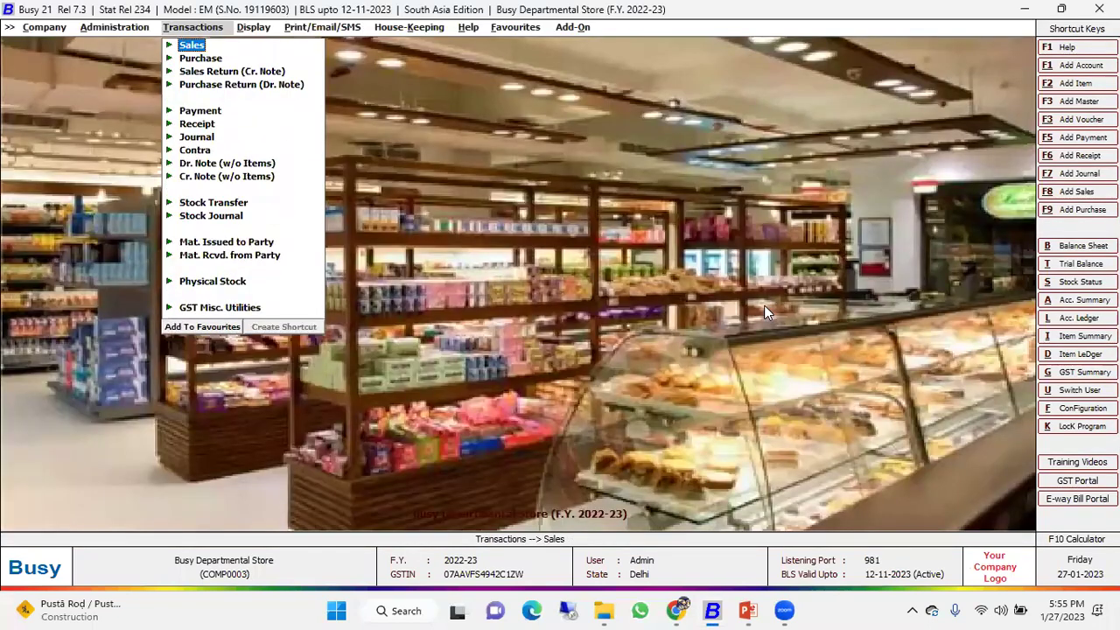
# Browse the Display report, master and transaction menus looking for the check list reports.
pyautogui.press('Right')
pyautogui.press('Down')
pyautogui.press('Down')
pyautogui.press('Down')
pyautogui.press('Down')
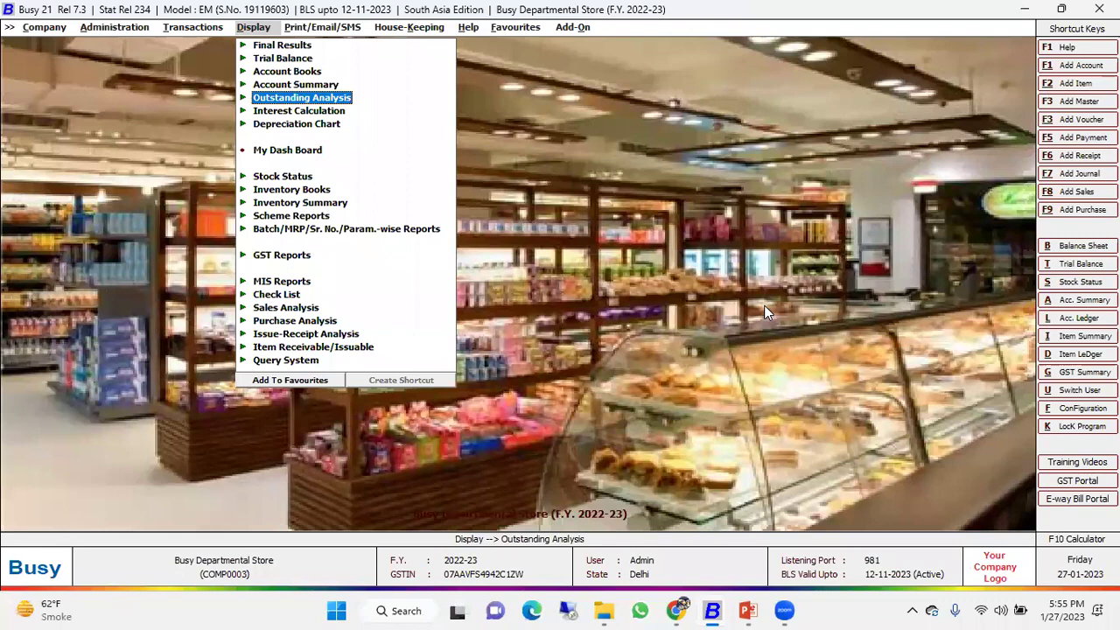
pyautogui.press('Left')
pyautogui.press('Left')
pyautogui.press('Up')
pyautogui.press('Up')
pyautogui.press('Up')
pyautogui.press('Up')
pyautogui.press('Up')
pyautogui.press('Up')
pyautogui.press('Up')
pyautogui.press('Up')
pyautogui.press('Up')
pyautogui.press('Up')
pyautogui.press('Up')
pyautogui.press('Up')
pyautogui.press('Up')
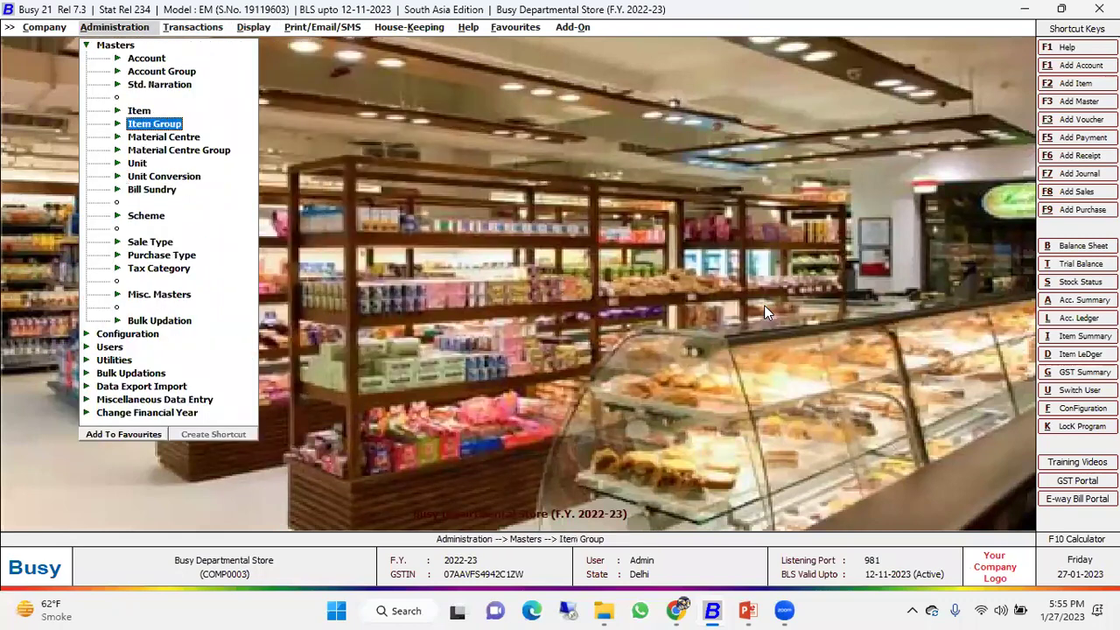
pyautogui.press('Left')
pyautogui.press('Right')
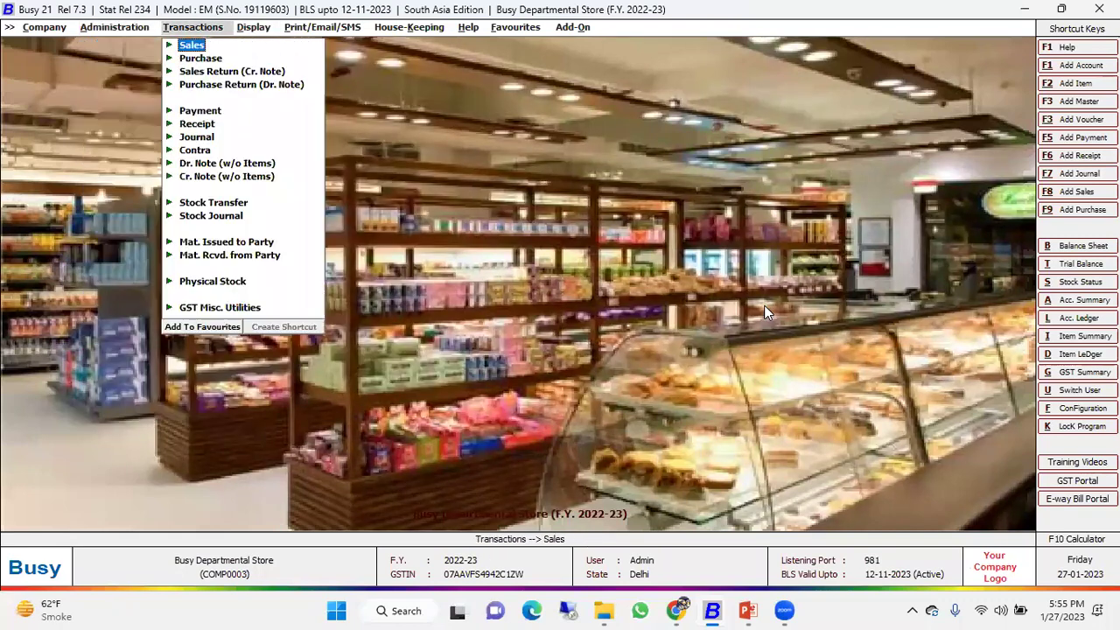
pyautogui.press('Right')
pyautogui.press('Down')
pyautogui.press('Down')
pyautogui.press('Down')
pyautogui.press('Down')
pyautogui.press('Down')
pyautogui.press('Down')
pyautogui.press('Down')
pyautogui.press('Left')
pyautogui.press('Left')
pyautogui.press('Right')
pyautogui.press('Right')
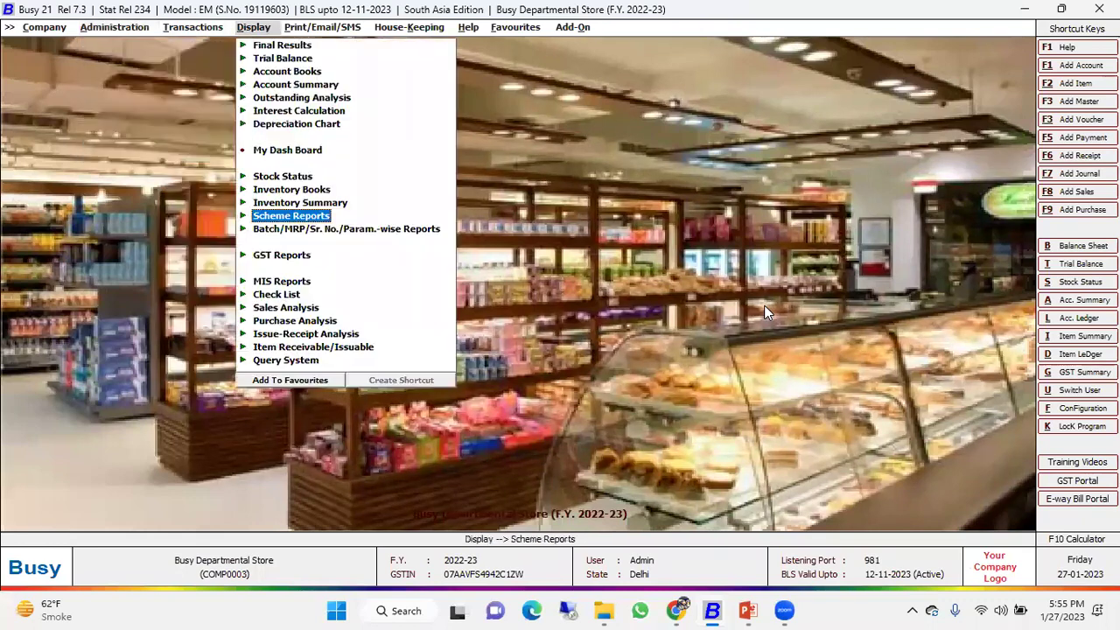
# Generate the Audit Trail Accounts Day Book for all users.
pyautogui.press('Down')
pyautogui.press('Down')
pyautogui.press('Down')
pyautogui.press('Down')
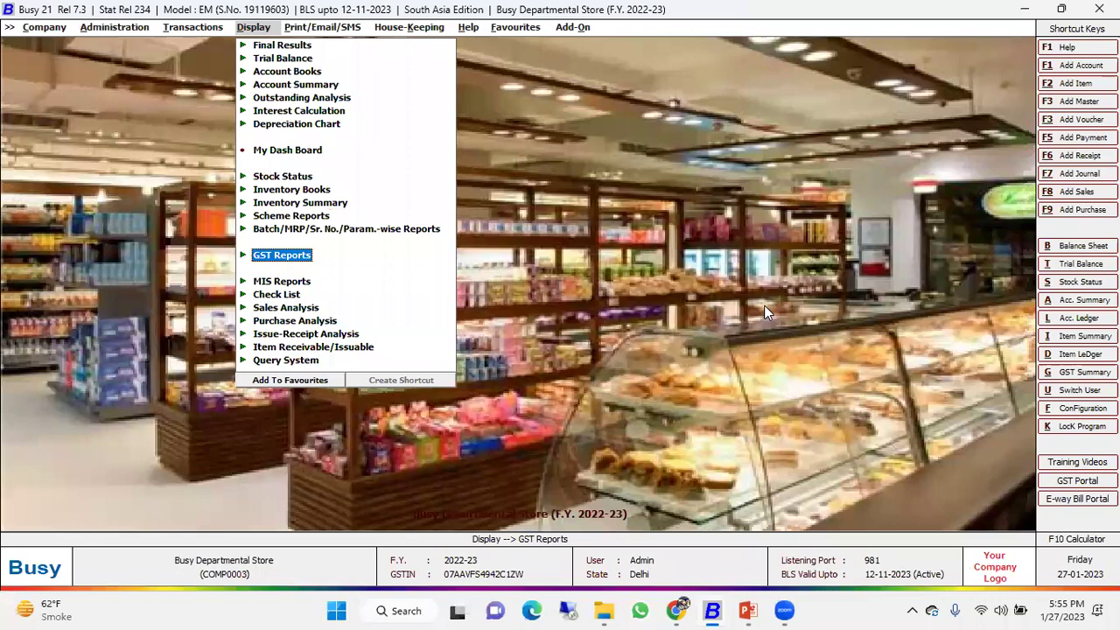
pyautogui.press('Right')
pyautogui.press('Down')
pyautogui.press('Down')
pyautogui.press('Return')
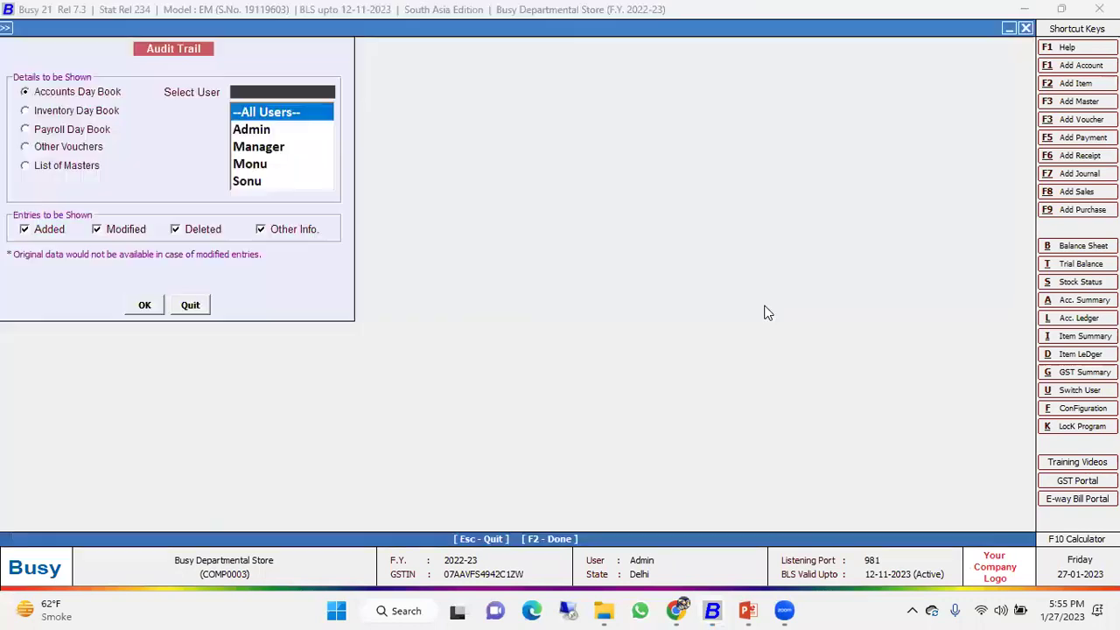
pyautogui.press('Return')
pyautogui.press('F2')
pyautogui.press('F2')
# Look through the five POS sales entries, including the 203.00 cash sale, then close the report.
pyautogui.press('Down')
pyautogui.press('Down')
pyautogui.press('Down')
pyautogui.press('Down')
pyautogui.press('Down')
pyautogui.press('Down')
pyautogui.press('Down')
pyautogui.press('Down')
pyautogui.press('Down')
pyautogui.press('Down')
pyautogui.press('Down')
pyautogui.press('Down')
pyautogui.press('Down')
pyautogui.press('Down')
pyautogui.press('Down')
pyautogui.press('Down')
pyautogui.press('Down')
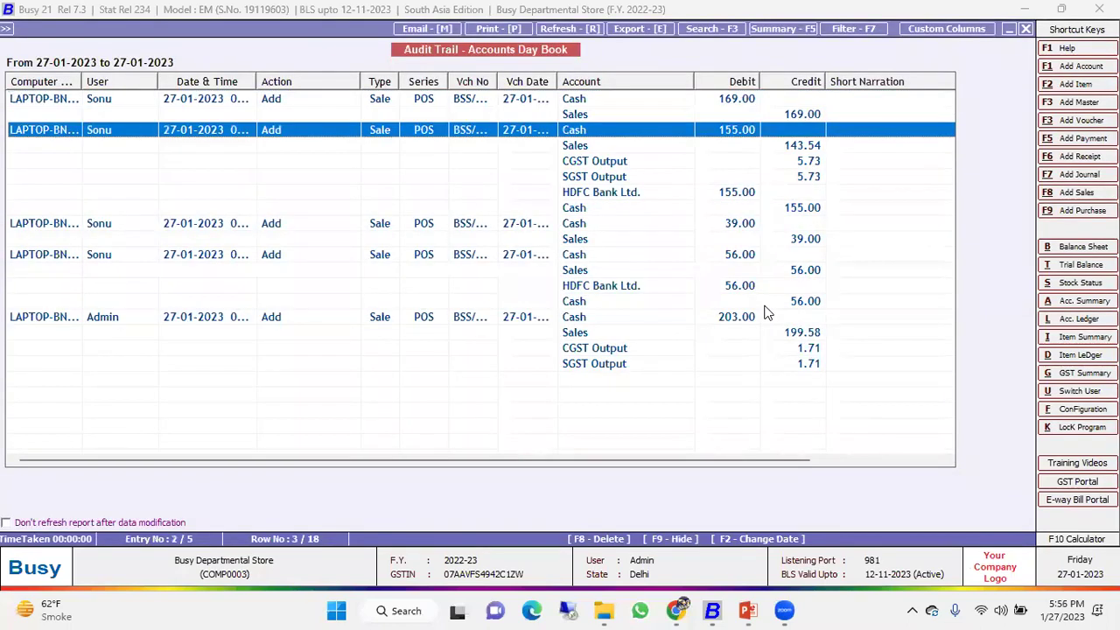
pyautogui.press('Up')
pyautogui.press('Up')
pyautogui.press('Up')
pyautogui.press('Up')
pyautogui.press('Up')
pyautogui.press('Down')
pyautogui.press('Down')
pyautogui.press('Down')
pyautogui.press('Up')
pyautogui.press('Up')
pyautogui.press('Up')
pyautogui.press('Up')
pyautogui.press('Up')
pyautogui.press('Up')
pyautogui.press('Up')
pyautogui.press('Up')
pyautogui.press('Up')
pyautogui.press('Up')
pyautogui.press('Up')
pyautogui.press('Up')
pyautogui.press('Up')
pyautogui.press('Up')
pyautogui.press('Up')
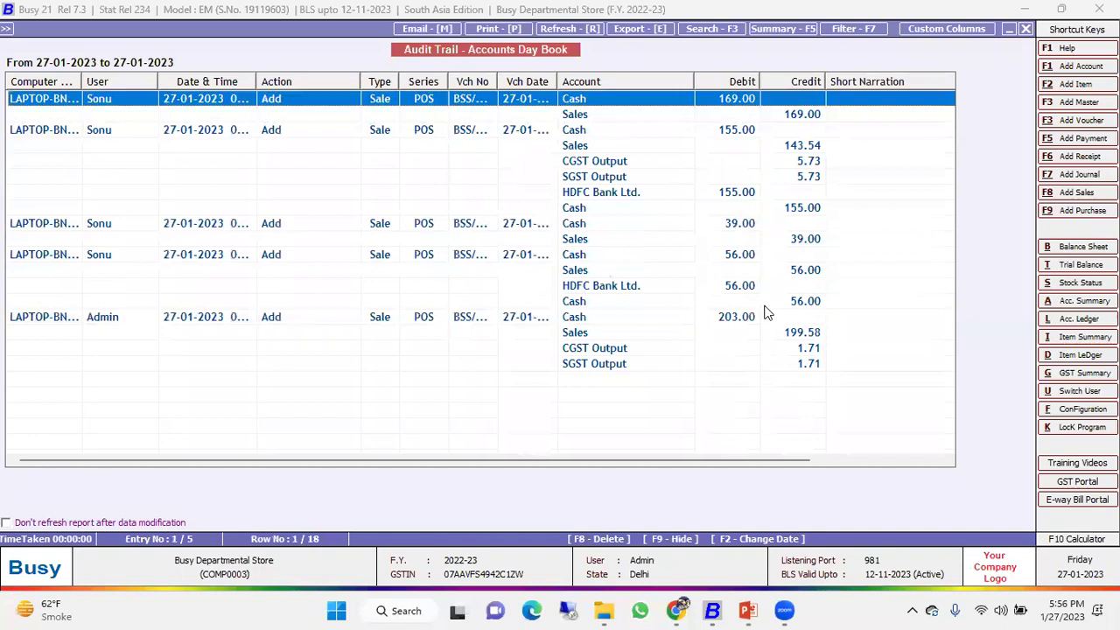
pyautogui.press('Escape')
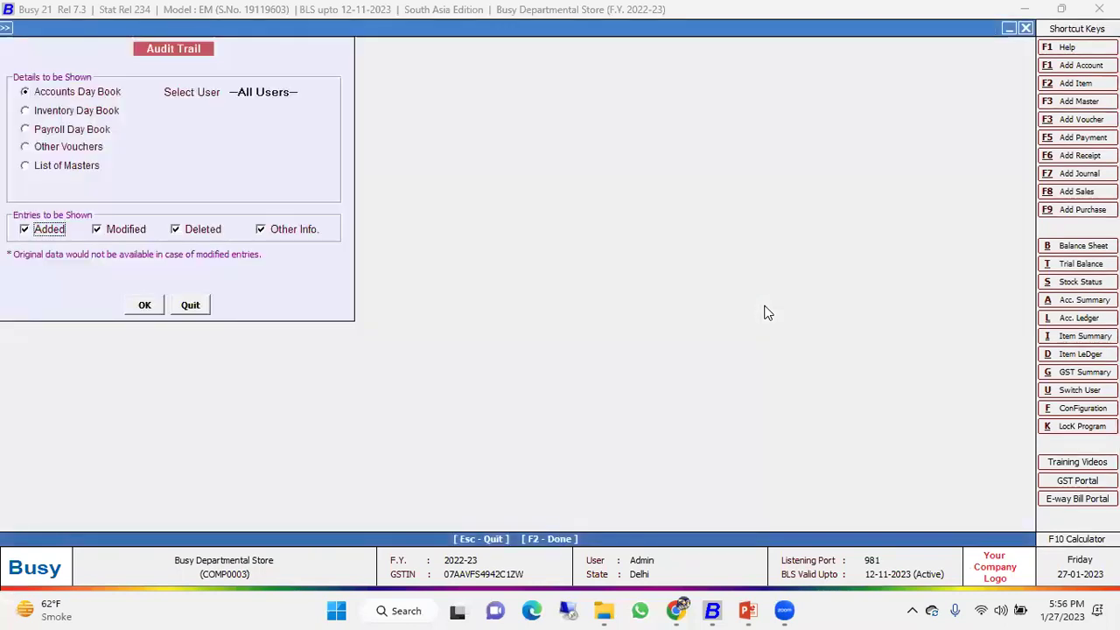
pyautogui.press('Escape')
pyautogui.press('Escape')
pyautogui.press('Up')
pyautogui.press('Up')
pyautogui.press('Up')
pyautogui.press('Up')
pyautogui.press('Up')
pyautogui.press('Up')
pyautogui.press('Up')
pyautogui.press('Up')
pyautogui.press('Up')
pyautogui.press('Up')
pyautogui.press('Up')
pyautogui.press('Up')
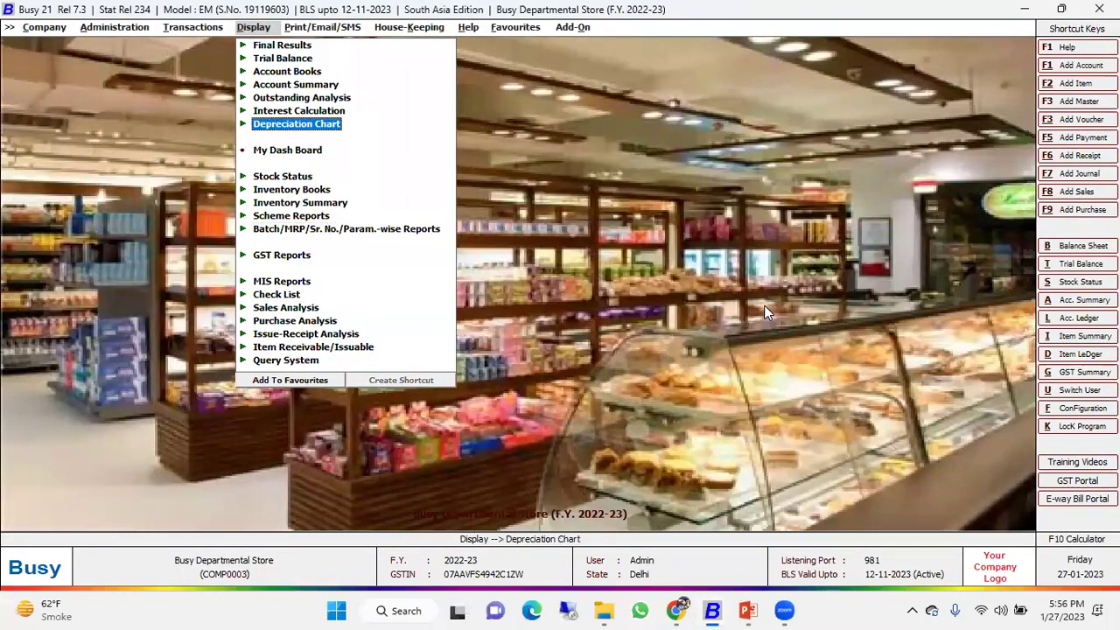
# View the user-wise Settlement Details report for sales, including a different sales user.
pyautogui.press('Return')
pyautogui.press('Down')
pyautogui.press('Down')
pyautogui.press('Down')
pyautogui.press('Down')
pyautogui.press('Down')
pyautogui.press('Down')
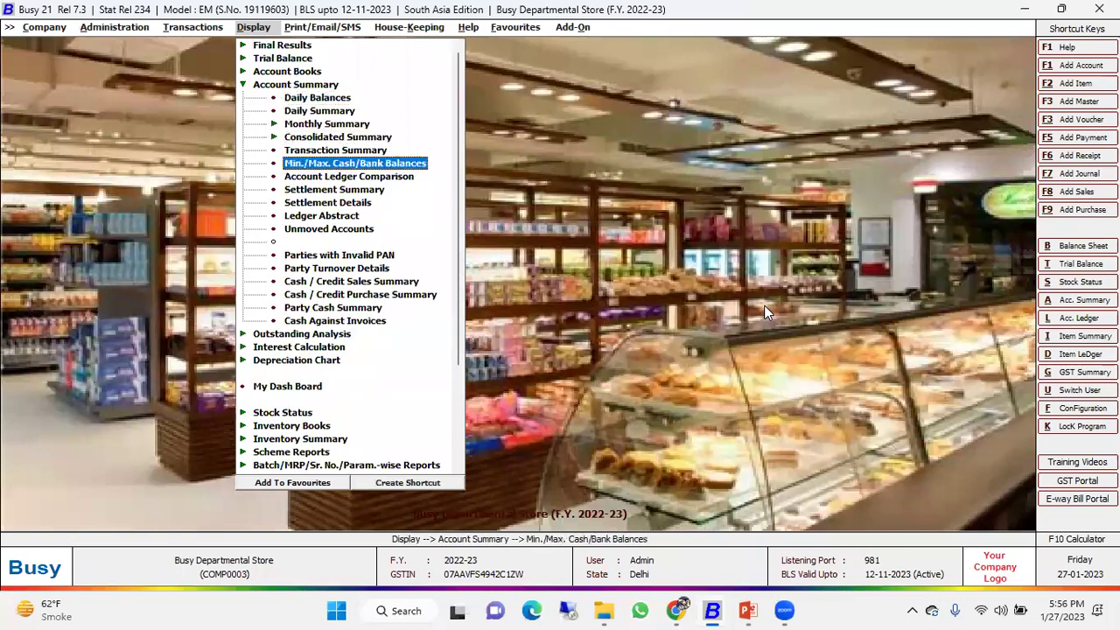
pyautogui.press('Down')
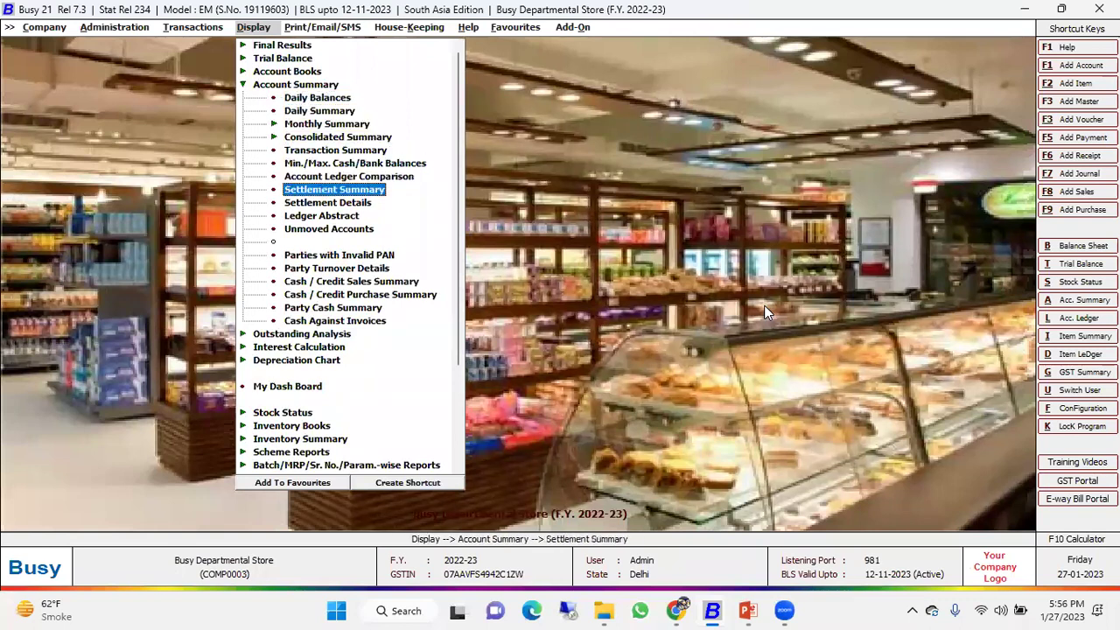
pyautogui.press('Down')
pyautogui.press('Return')
pyautogui.press('Right')
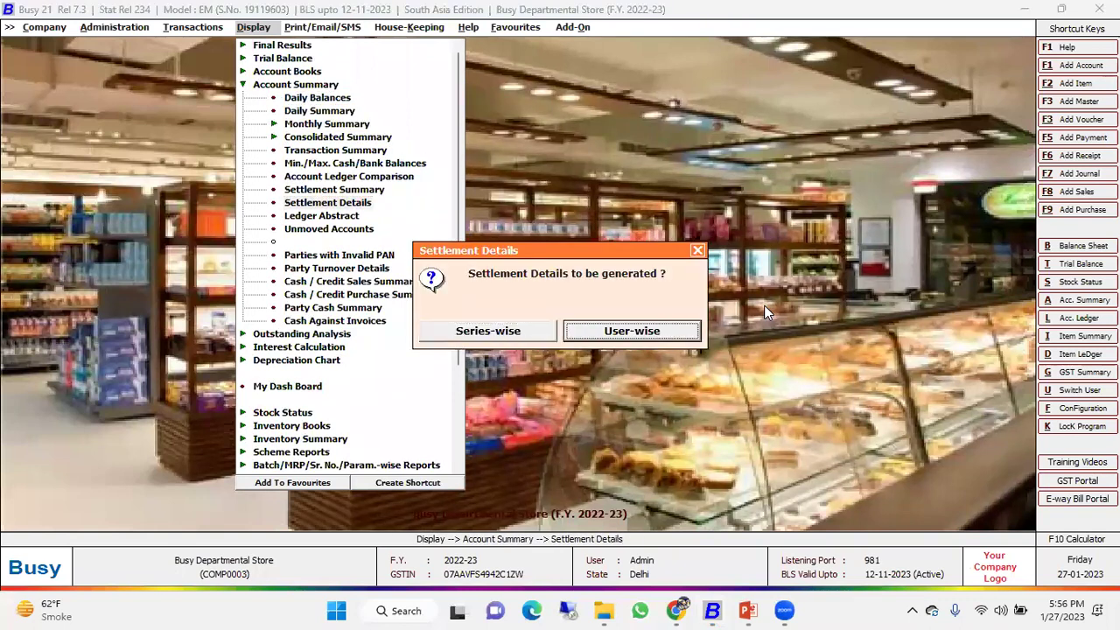
pyautogui.press('Return')
pyautogui.press('Return')
pyautogui.press('Return')
pyautogui.press('Return')
pyautogui.press('Return')
pyautogui.press('Return')
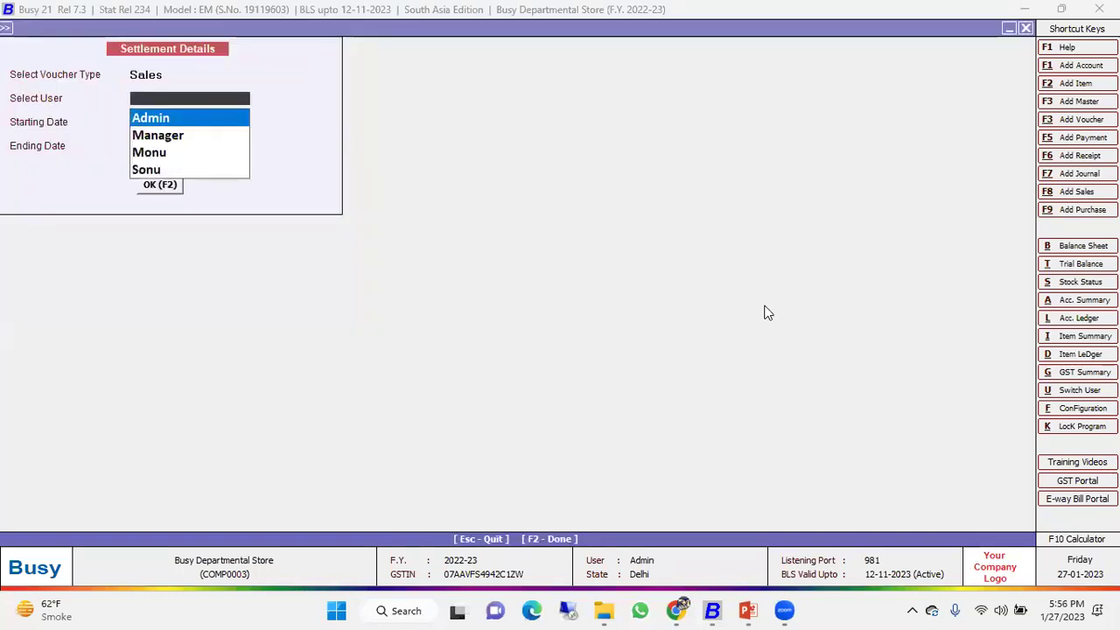
pyautogui.press('Up')
pyautogui.press('Up')
pyautogui.press('Up')
pyautogui.press('Down')
pyautogui.press('Down')
pyautogui.press('Down')
pyautogui.press('Return')
pyautogui.press('Return')
pyautogui.press('Return')
pyautogui.press('Return')
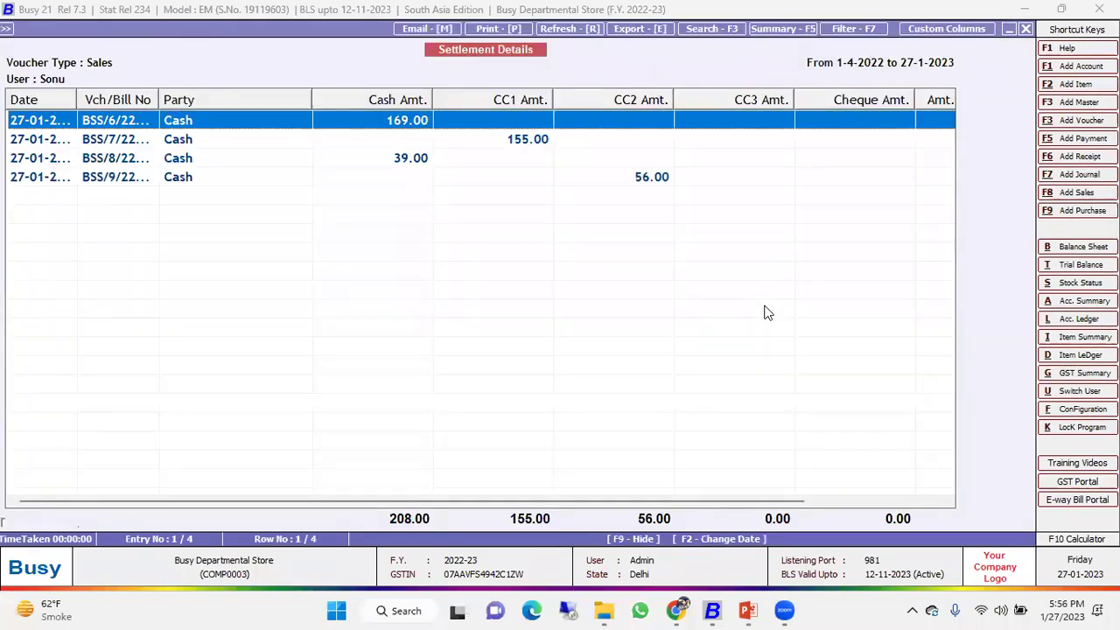
pyautogui.press('Escape')
pyautogui.press('Return')
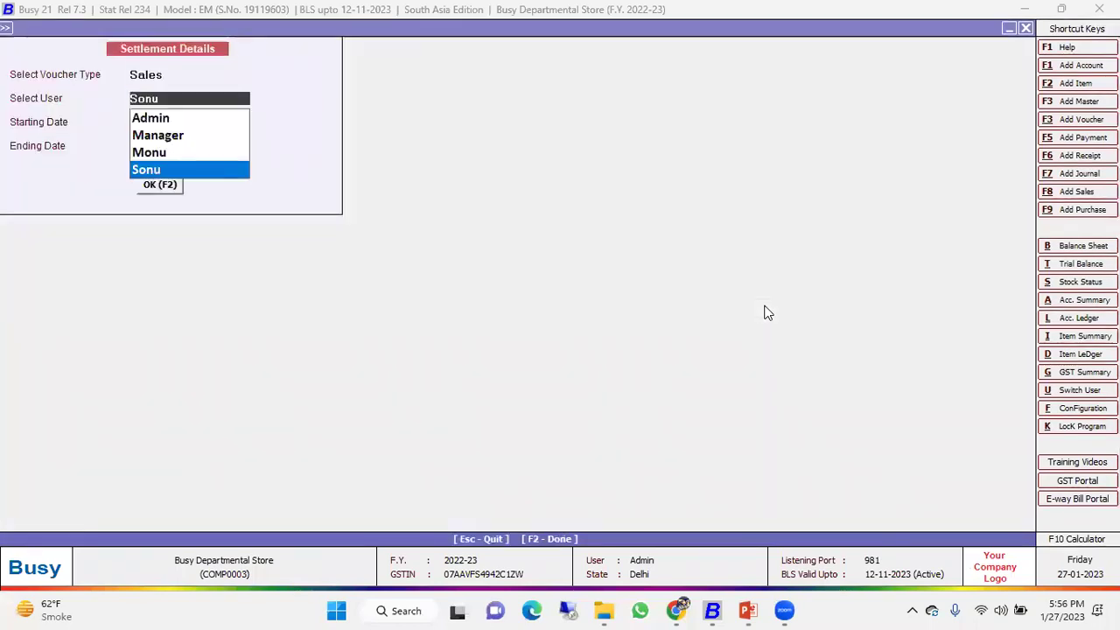
pyautogui.press('Up')
pyautogui.press('Up')
pyautogui.press('Up')
pyautogui.press('Escape')
pyautogui.press('Escape')
pyautogui.press('Escape')
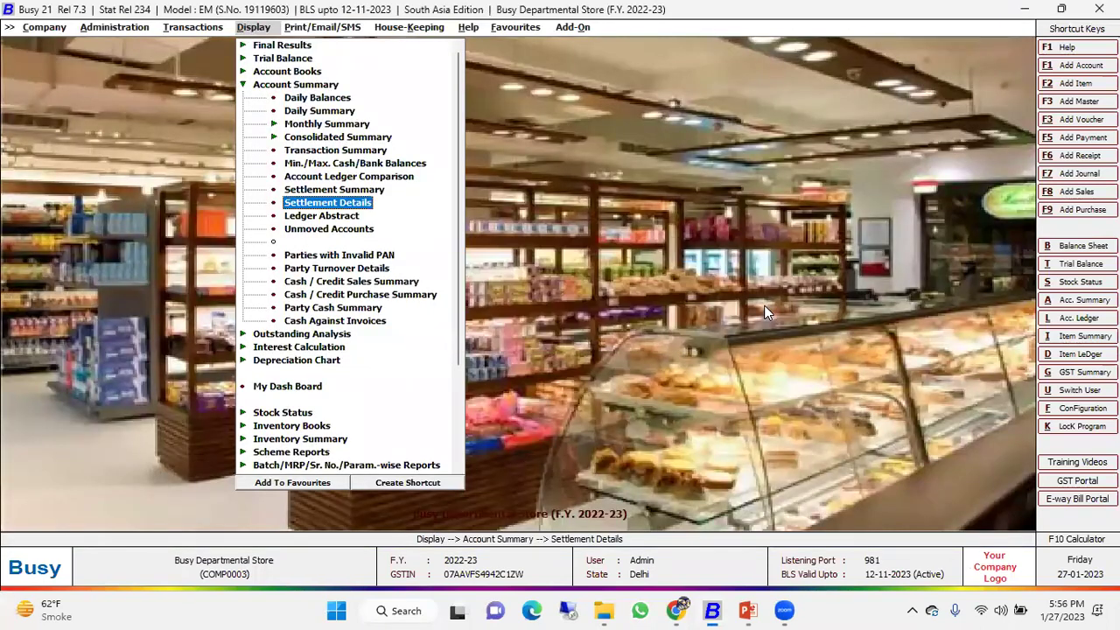
# View the Settlement Summary report, including the Amt.Dr to Party column.
pyautogui.press('Up')
pyautogui.press('Return')
pyautogui.press('Return')
pyautogui.press('Return')
pyautogui.press('Return')
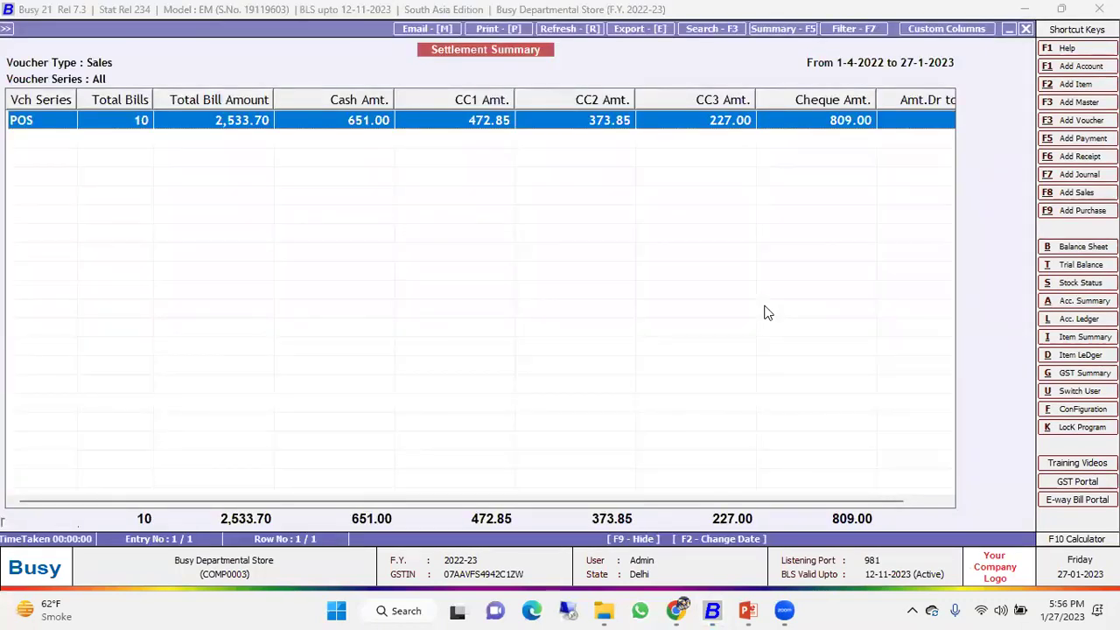
pyautogui.press('Right')
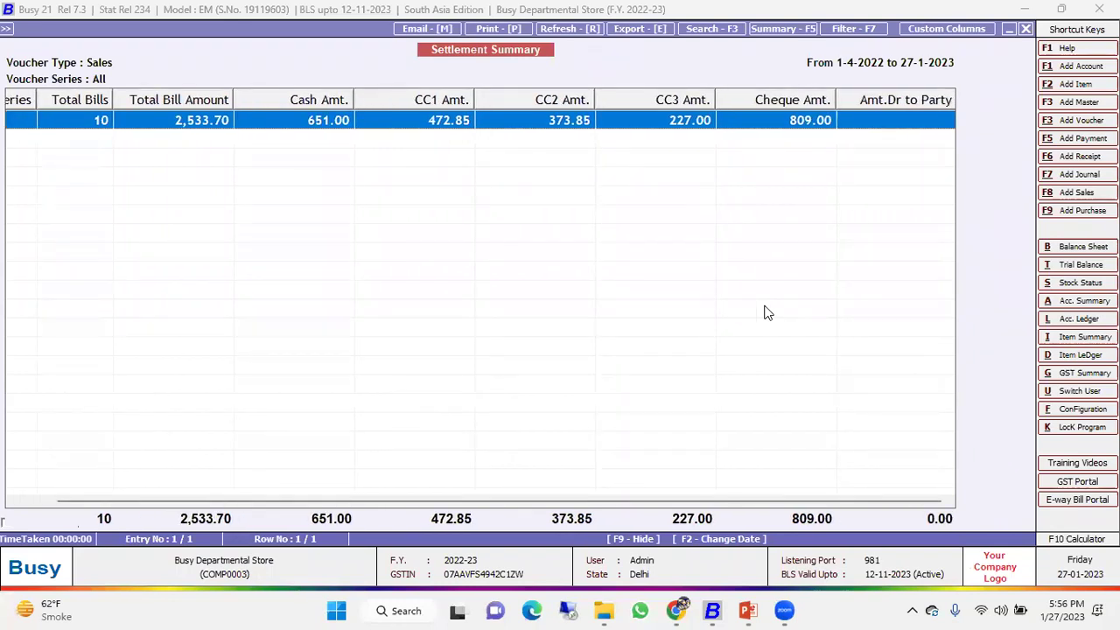
pyautogui.press('Escape')
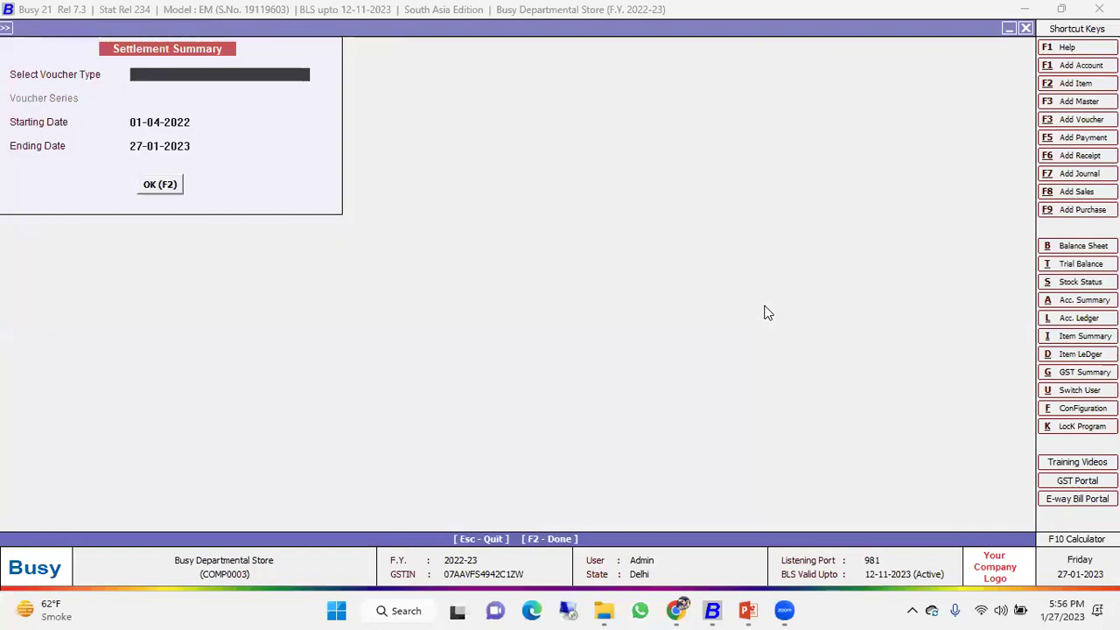
pyautogui.press('Escape')
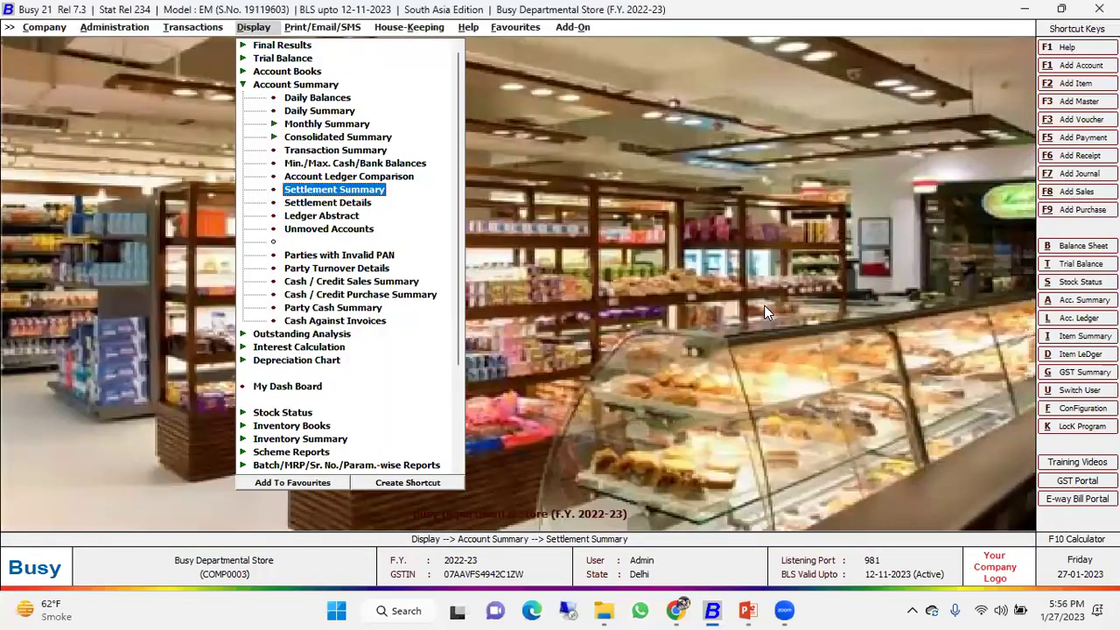
# Generate series-wise Settlement Details for POS and review the bills across payment modes.
pyautogui.press('Down')
pyautogui.press('Return')
pyautogui.press('Return')
pyautogui.press('Return')
pyautogui.press('F2')
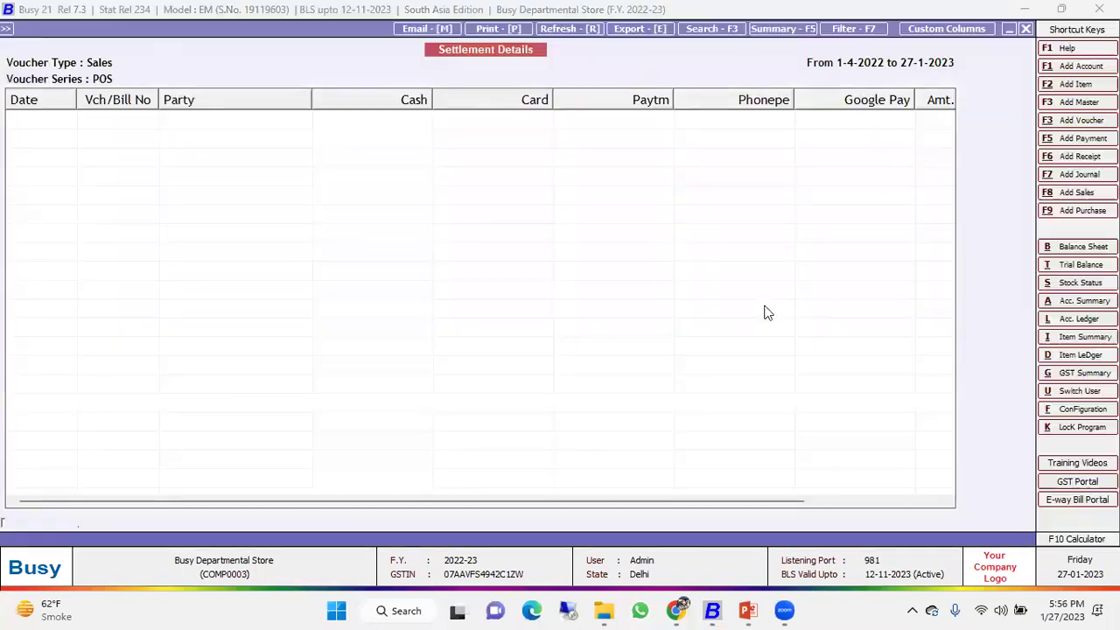
pyautogui.press('Down')
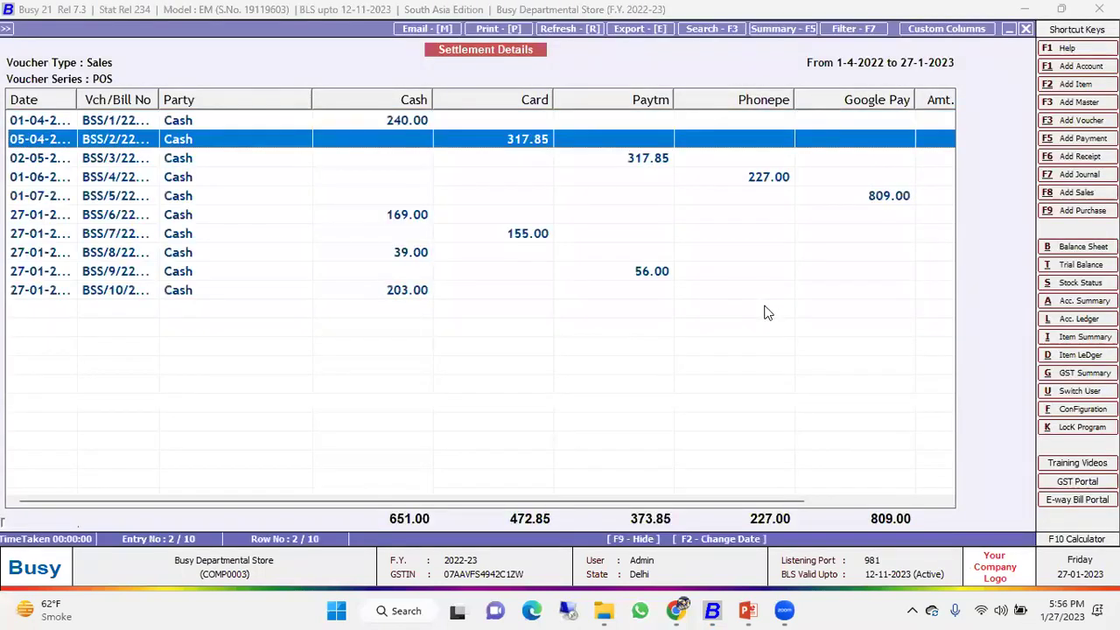
pyautogui.press('Up')
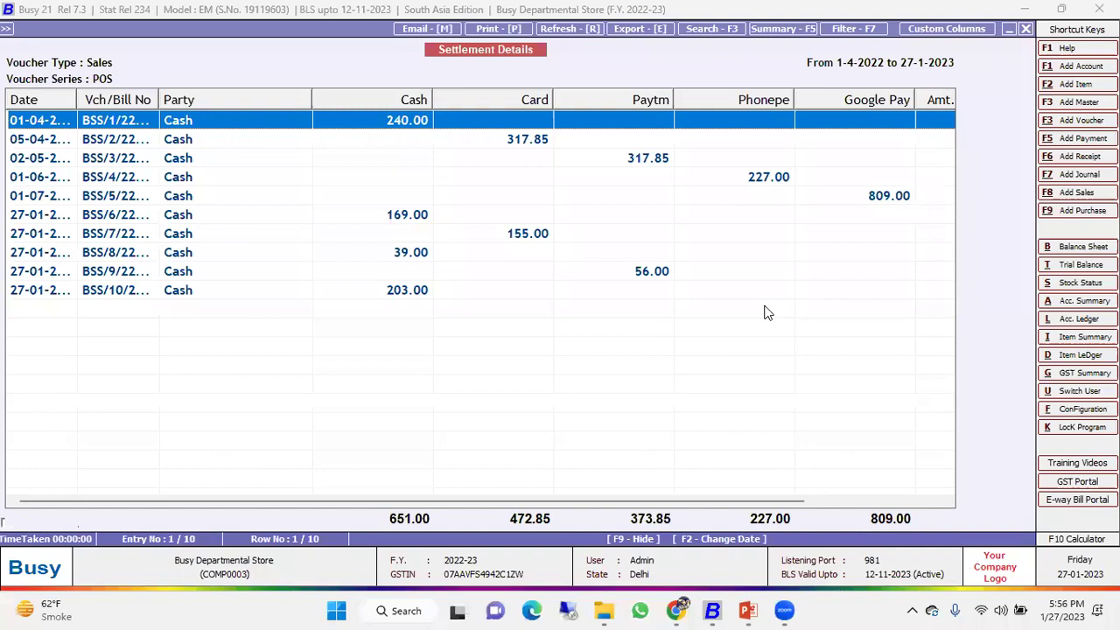
# Browse the POS settlement bills totalling 2,533.70, then close the report and its setup.
pyautogui.press('Down')
pyautogui.press('Down')
pyautogui.press('Down')
pyautogui.press('Down')
pyautogui.press('Down')
pyautogui.press('Down')
pyautogui.press('Down')
pyautogui.press('Down')
pyautogui.press('Down')
pyautogui.press('Right')
pyautogui.press('Right')
pyautogui.press('Right')
pyautogui.press('Right')
pyautogui.press('Right')
pyautogui.press('Right')
pyautogui.press('Right')
pyautogui.press('Right')
pyautogui.press('Right')
pyautogui.press('Right')
pyautogui.press('Right')
pyautogui.press('Right')
pyautogui.press('Right')
pyautogui.press('Right')
pyautogui.press('Right')
pyautogui.press('Right')
pyautogui.press('Right')
pyautogui.press('Right')
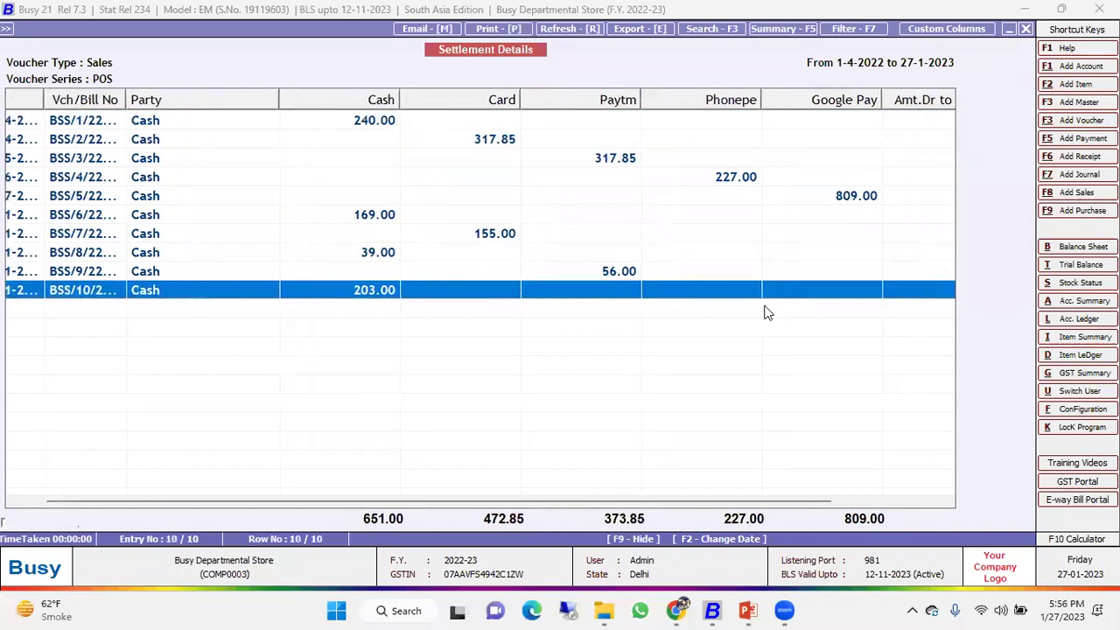
pyautogui.press('Up')
pyautogui.press('Up')
pyautogui.press('pageup')
pyautogui.press('Down')
pyautogui.press('Down')
pyautogui.press('Down')
pyautogui.press('Down')
pyautogui.press('pagedown')
pyautogui.press('Left')
pyautogui.press('Left')
pyautogui.press('Left')
pyautogui.press('Left')
pyautogui.press('Left')
pyautogui.press('Left')
pyautogui.press('Left')
pyautogui.press('Up')
pyautogui.press('Up')
pyautogui.press('Up')
pyautogui.press('Up')
pyautogui.press('Up')
pyautogui.press('Up')
pyautogui.press('Up')
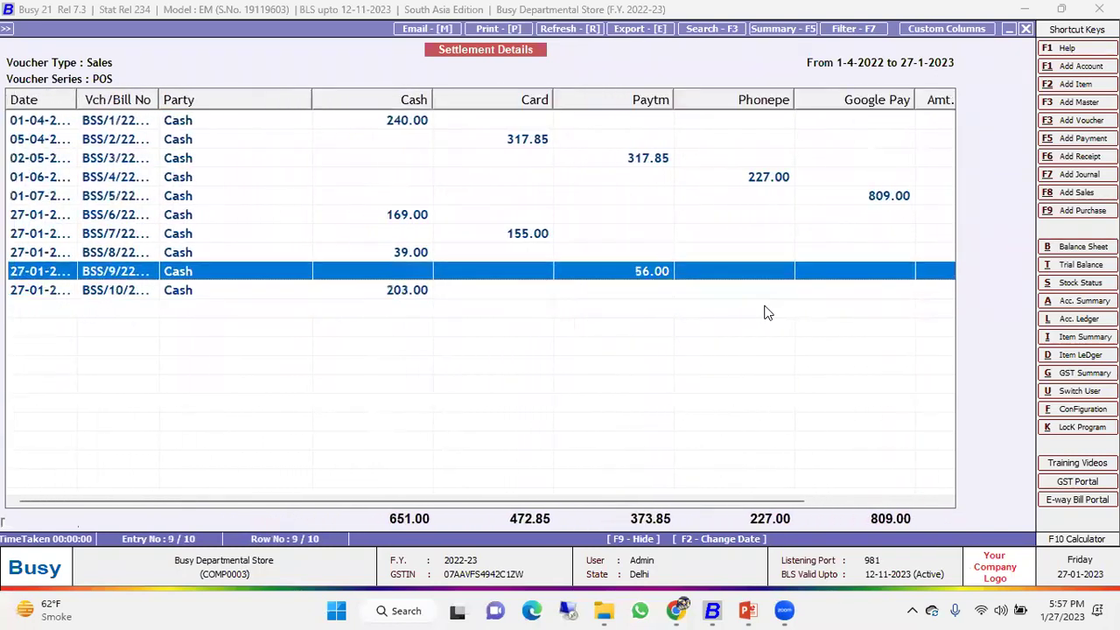
pyautogui.press('pageup')
pyautogui.press('Down')
pyautogui.press('Down')
pyautogui.press('Down')
pyautogui.press('Up')
pyautogui.press('Up')
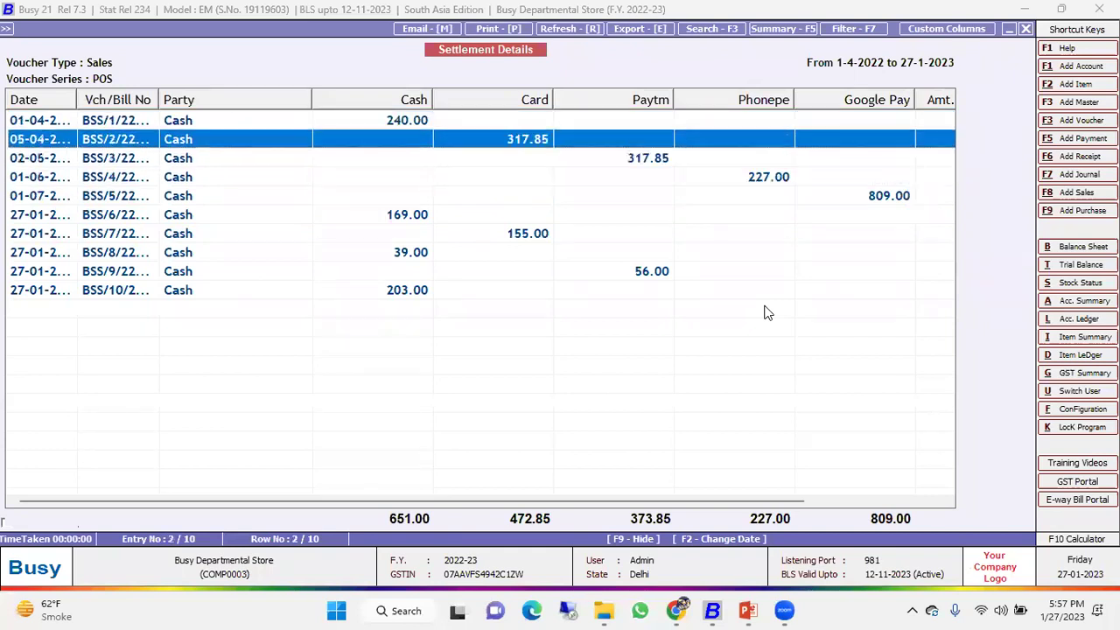
pyautogui.press('Escape')
pyautogui.press('Escape')
pyautogui.press('Escape')
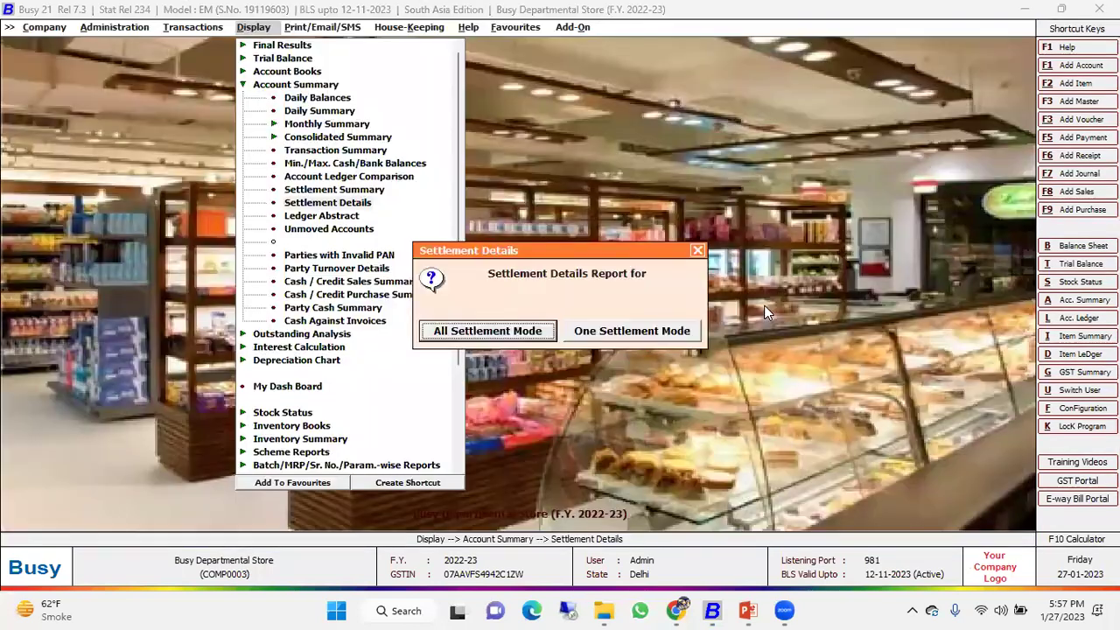
pyautogui.press('Escape')
pyautogui.press('Escape')
pyautogui.press('Down')
pyautogui.press('Down')
pyautogui.press('Down')
pyautogui.press('Down')
pyautogui.press('Down')
pyautogui.press('Down')
pyautogui.press('Down')
pyautogui.press('Up')
pyautogui.press('Up')
pyautogui.press('Return')
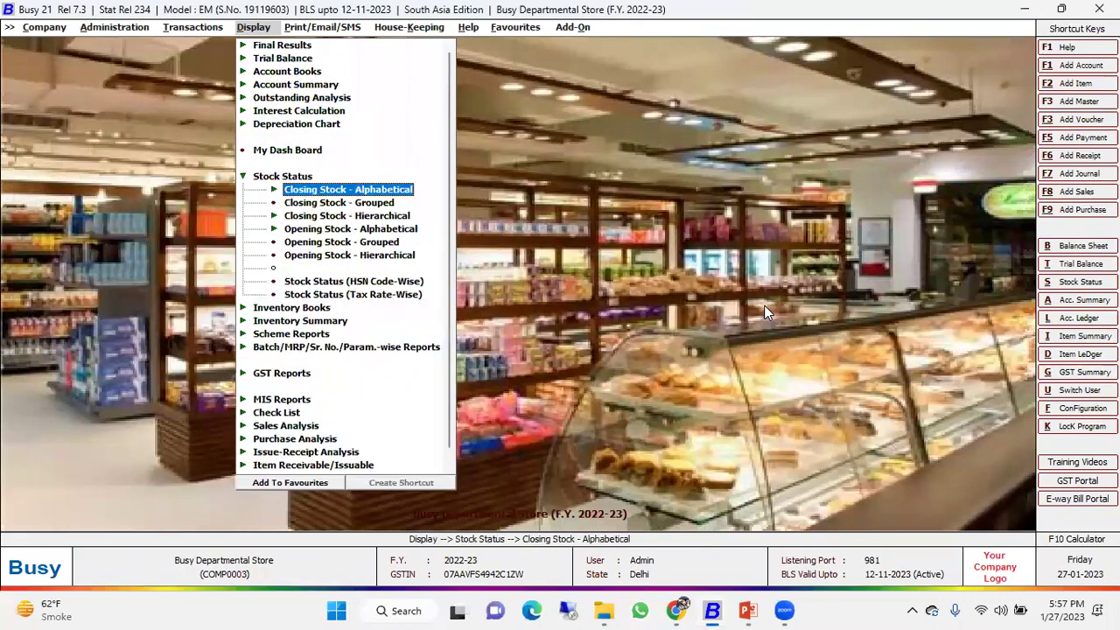
pyautogui.press('Return')
pyautogui.press('Return')
pyautogui.press('Return')
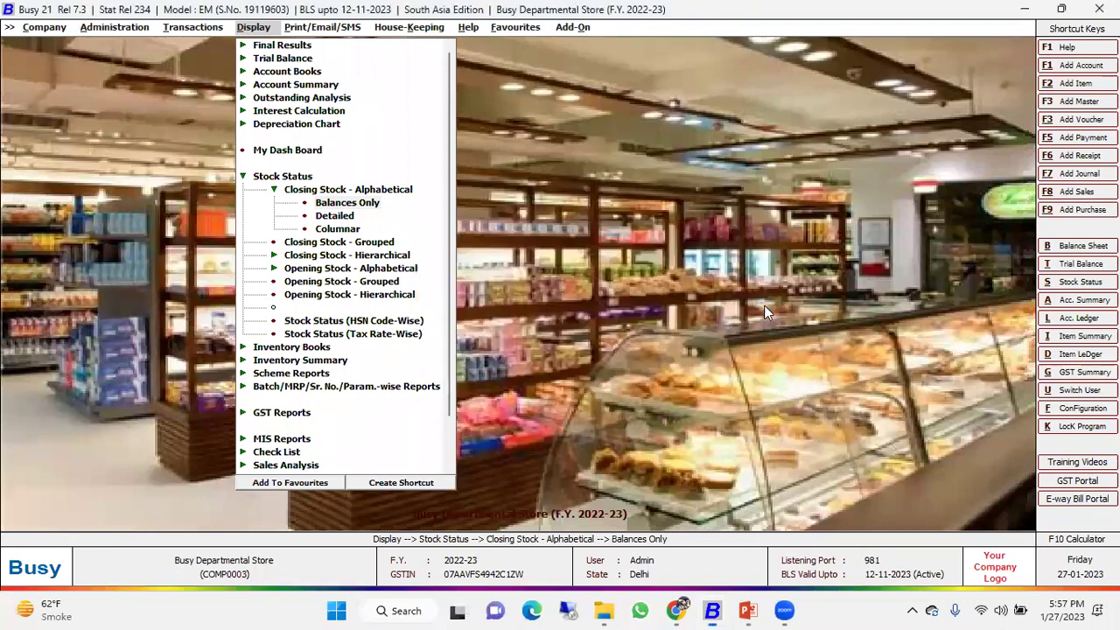
pyautogui.press('Return')
pyautogui.press('Return')
pyautogui.press('Return')
pyautogui.press('Return')
pyautogui.press('Return')
pyautogui.press('Return')
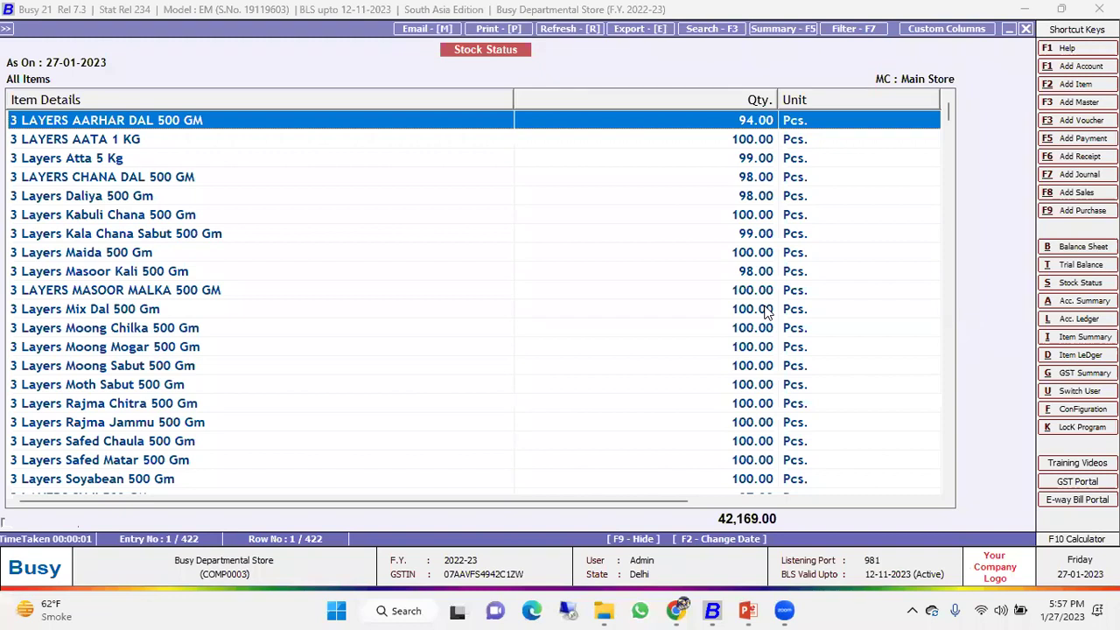
pyautogui.press('Escape')
pyautogui.press('Escape')
pyautogui.press('Escape')
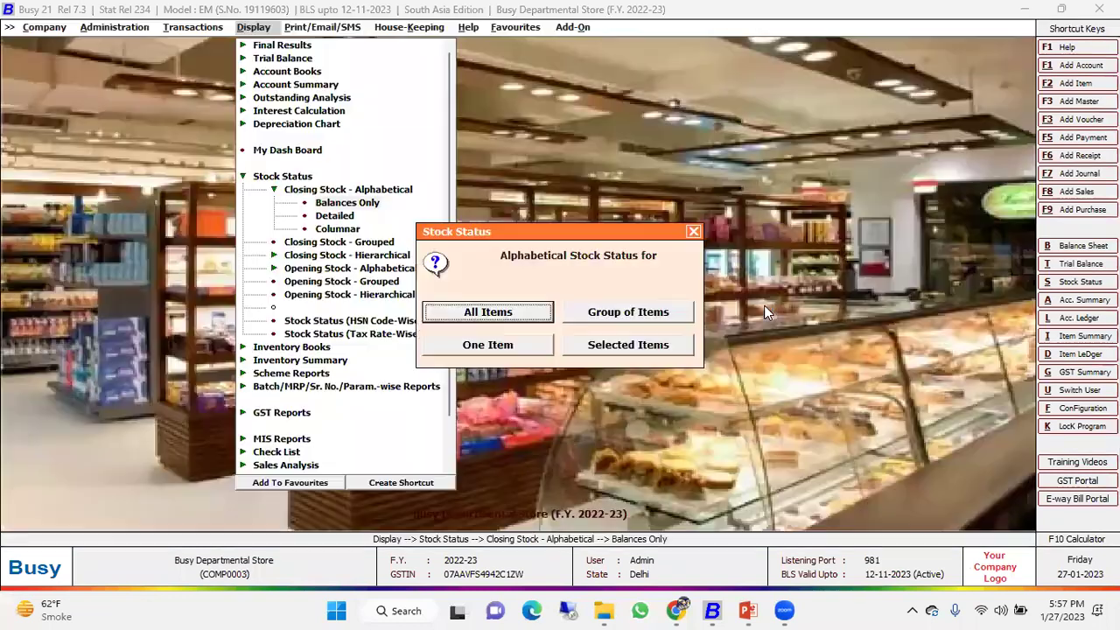
pyautogui.press('Down')
pyautogui.press('Down')
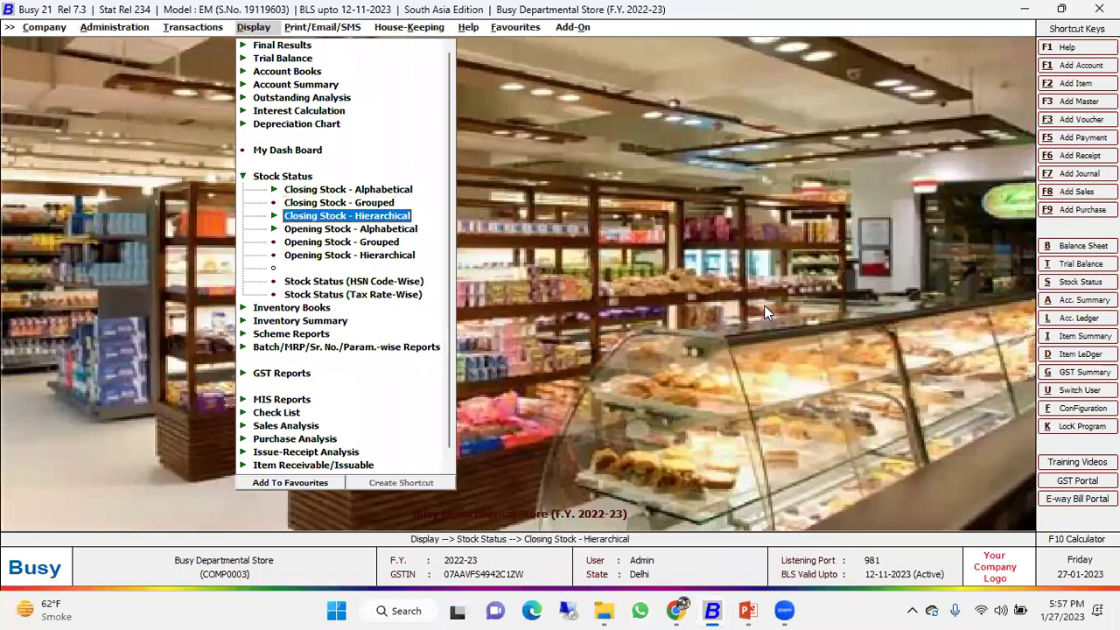
pyautogui.press('Left')
pyautogui.press('Down')
pyautogui.press('Down')
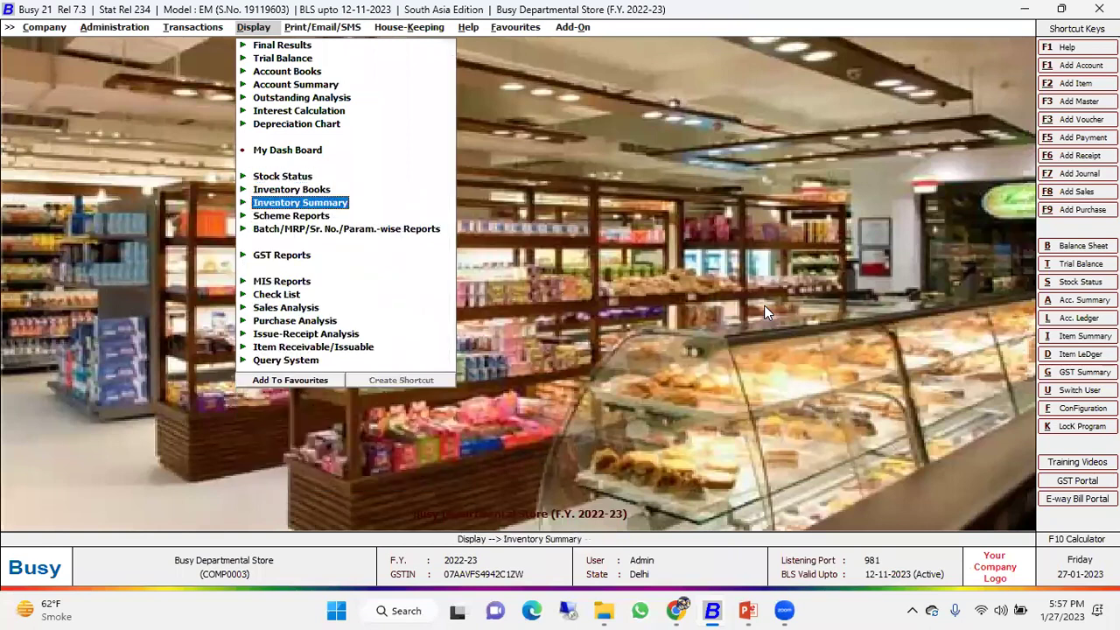
pyautogui.press('Down')
pyautogui.press('Return')
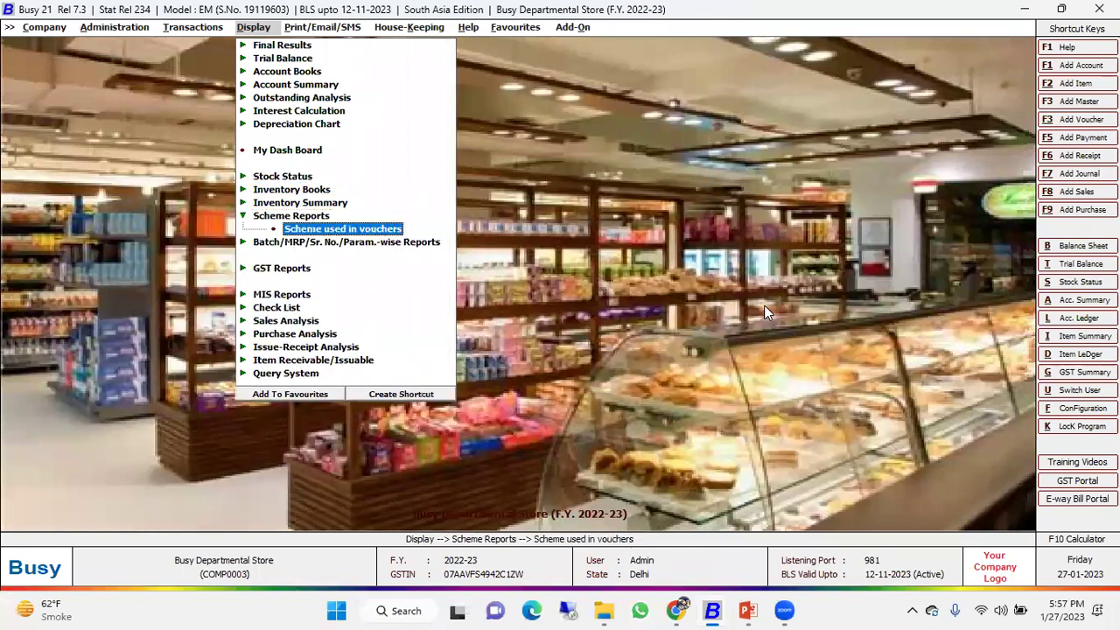
pyautogui.press('Return')
pyautogui.press('Down')
pyautogui.press('Up')
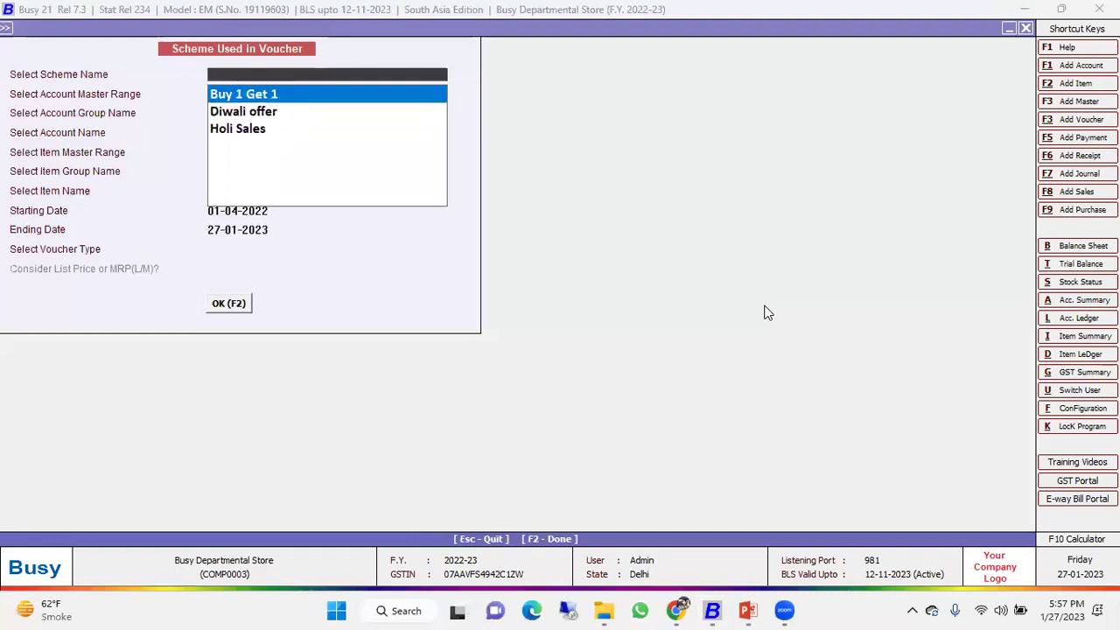
pyautogui.press('Return')
pyautogui.press('Escape')
pyautogui.press('Down')
pyautogui.press('Return')
pyautogui.press('Down')
pyautogui.press('Down')
pyautogui.press('Return')
pyautogui.press('Return')
pyautogui.press('Escape')
pyautogui.press('Return')
pyautogui.press('Escape')
pyautogui.press('Down')
pyautogui.press('Down')
pyautogui.press('Return')
pyautogui.press('Return')
pyautogui.press('Return')
pyautogui.press('Return')
pyautogui.press('F2')
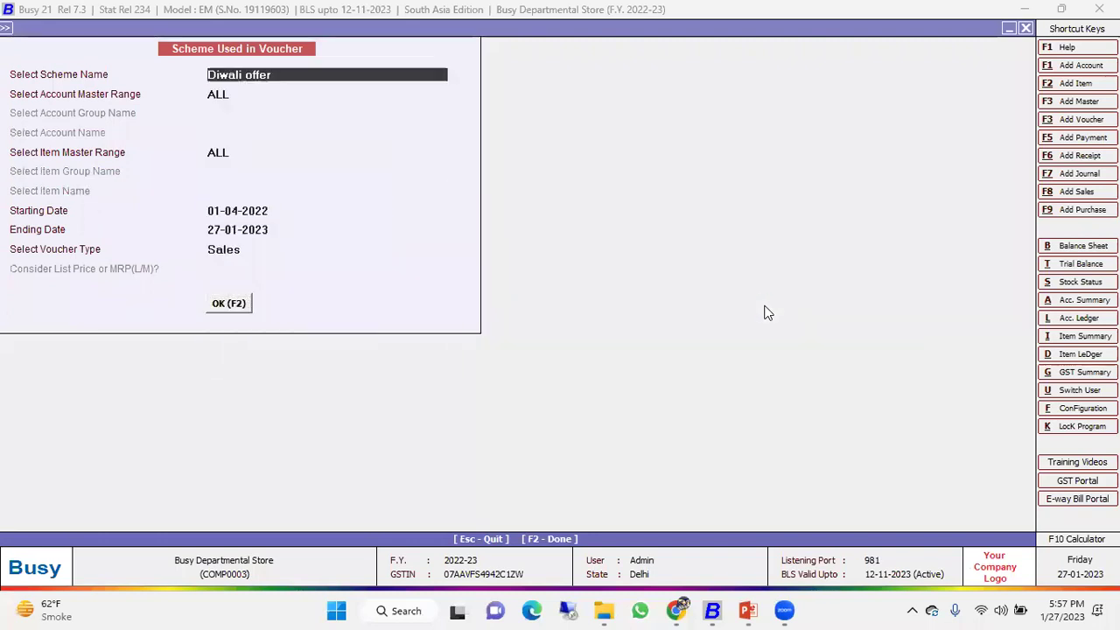
pyautogui.press('Down')
pyautogui.press('Up')
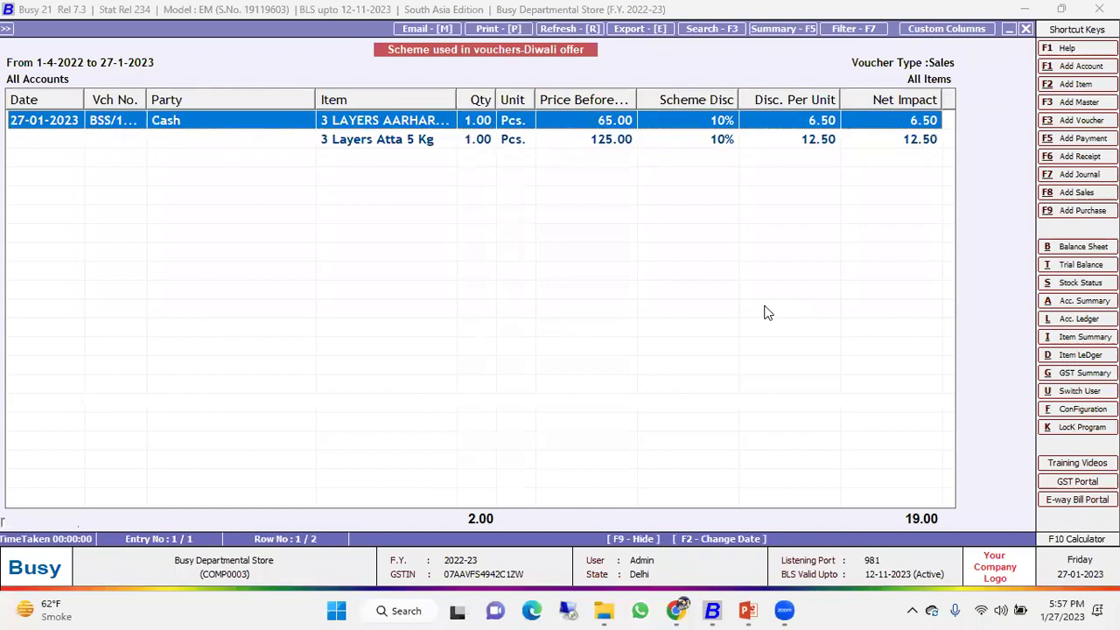
pyautogui.press('Escape')
pyautogui.press('Escape')
pyautogui.press('Down')
pyautogui.press('Down')
pyautogui.press('Down')
pyautogui.press('Up')
pyautogui.press('Up')
pyautogui.press('Up')
pyautogui.press('Up')
pyautogui.press('Up')
pyautogui.press('Down')
pyautogui.press('Down')
pyautogui.press('Down')
pyautogui.press('Down')
pyautogui.press('Down')
pyautogui.press('Down')
pyautogui.press('Return')
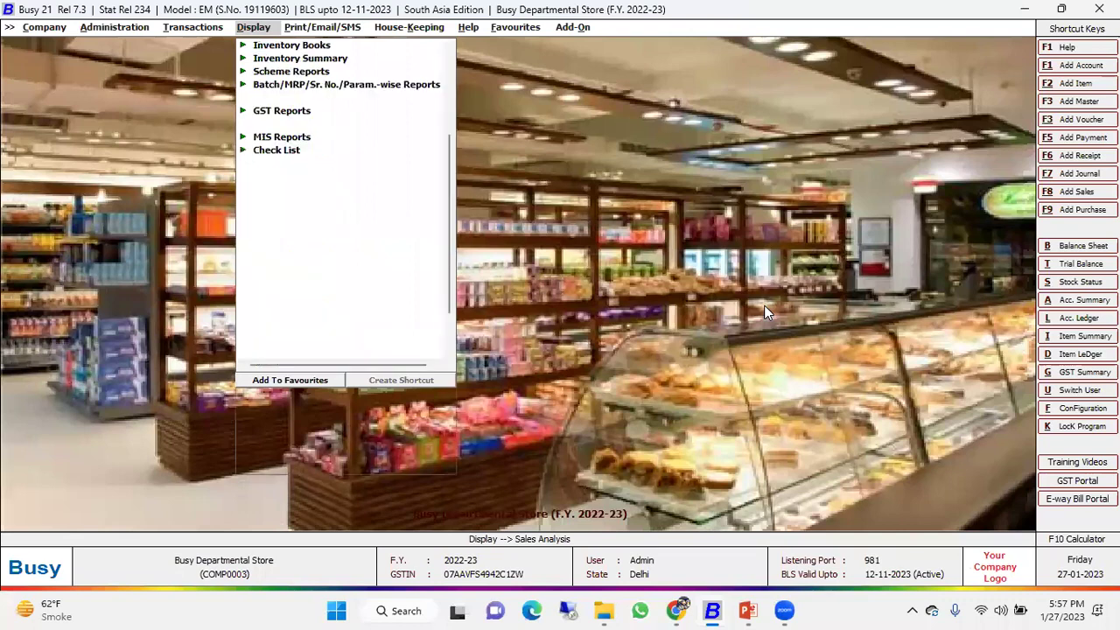
pyautogui.press('Return')
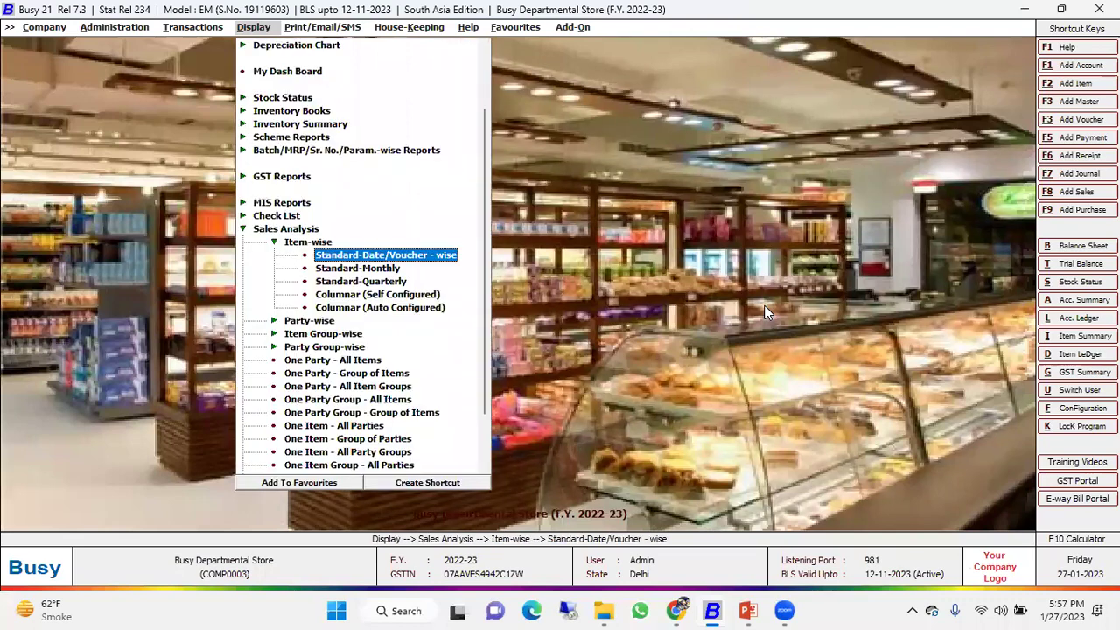
pyautogui.press('Down')
pyautogui.press('Return')
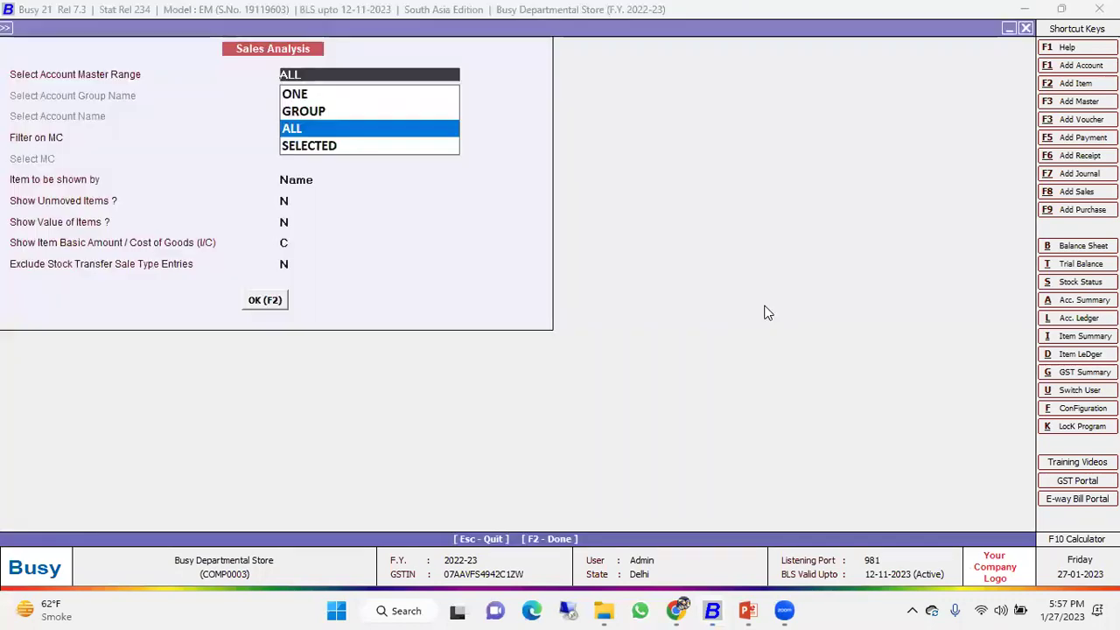
pyautogui.press('Return')
pyautogui.press('Return')
pyautogui.press('F2')
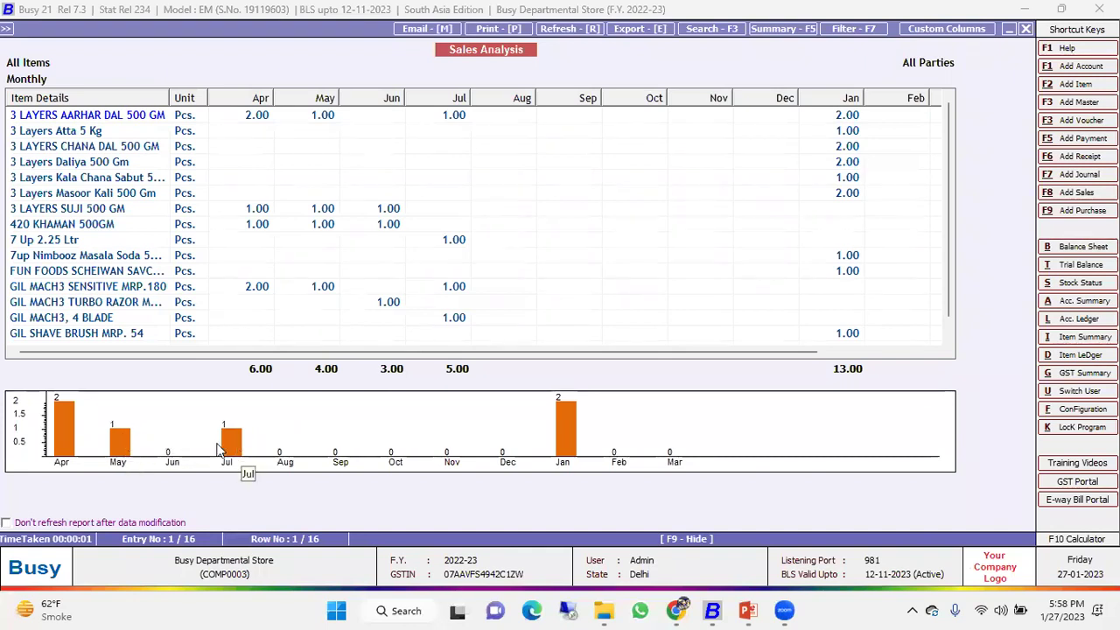
pyautogui.doubleClick(331, 432)
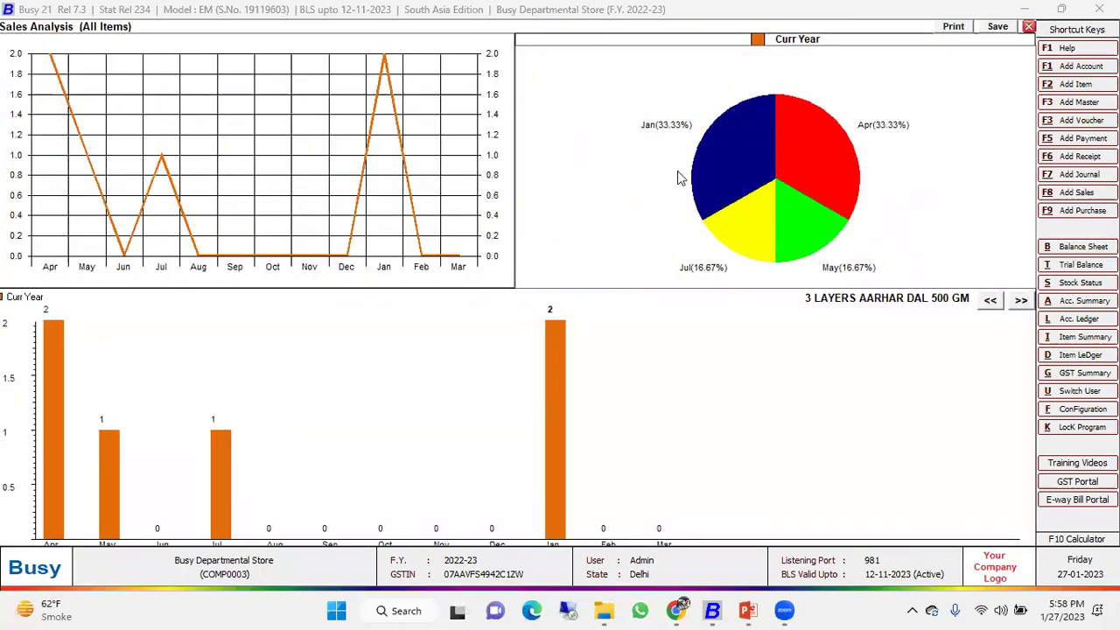
pyautogui.click(1030, 27)
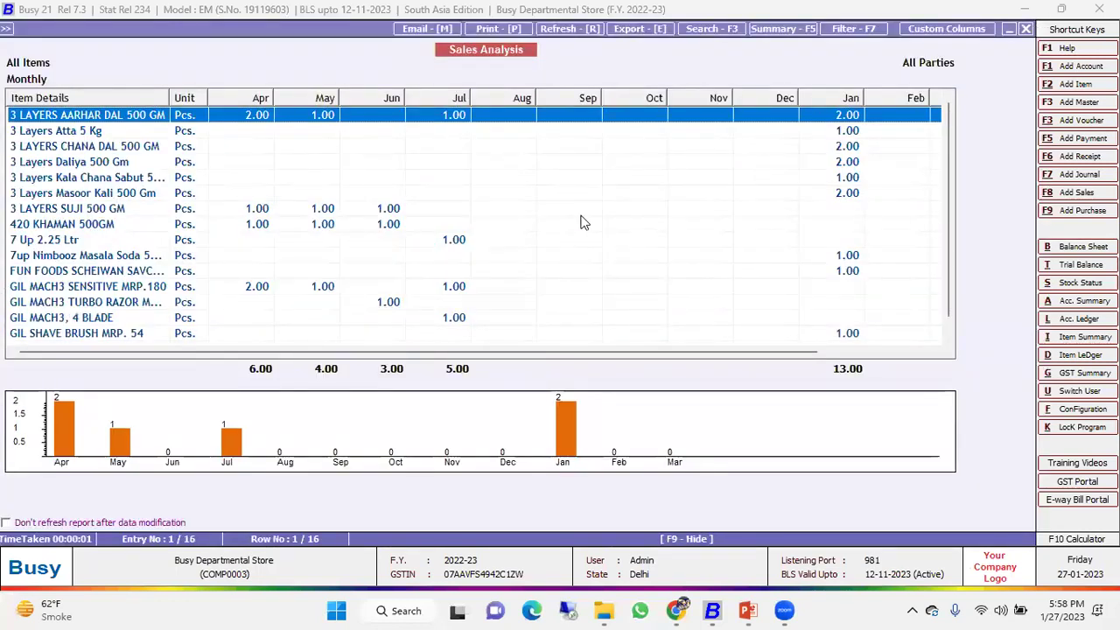
pyautogui.press('Escape')
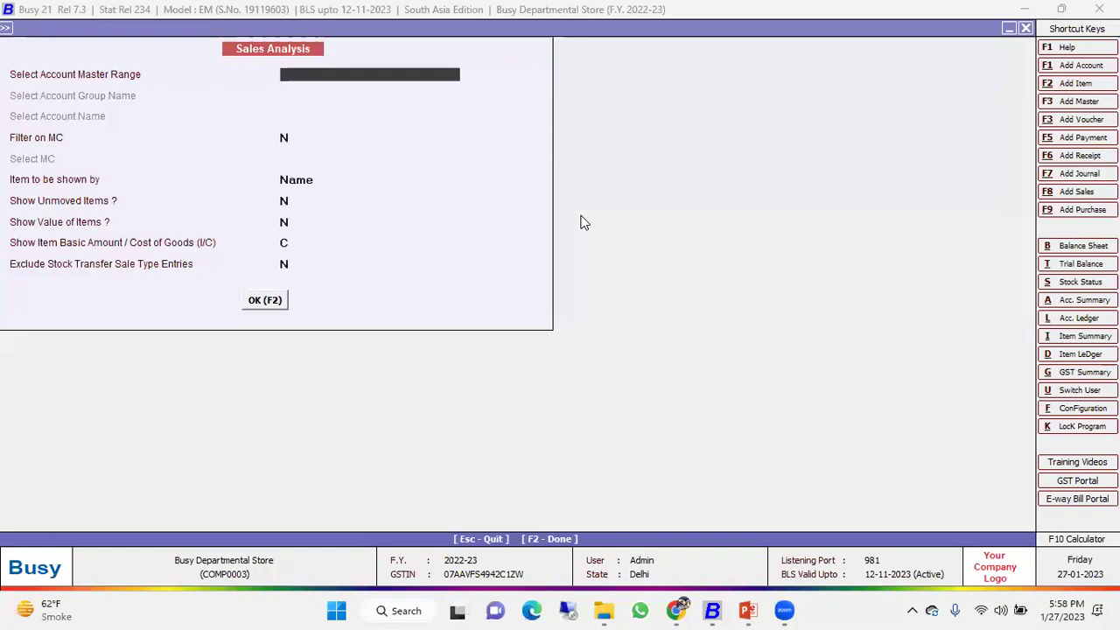
pyautogui.press('Escape')
pyautogui.press('Escape')
pyautogui.press('Escape')
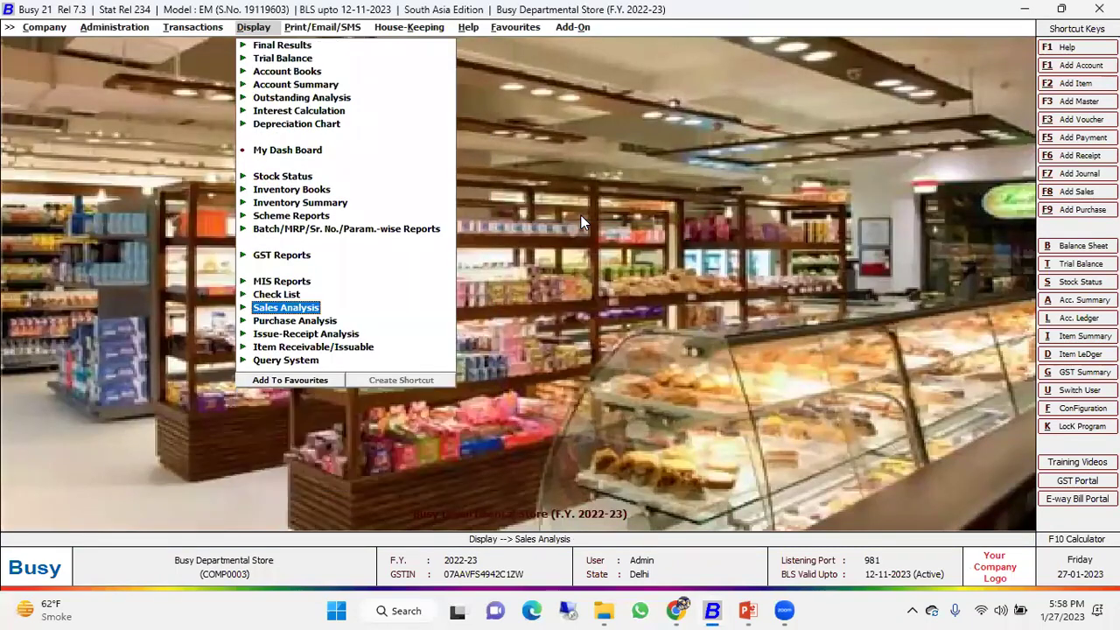
# Move through the reports list and expand the MIS Reports group to Cash Flow.
pyautogui.press('Down')
pyautogui.press('Up')
pyautogui.press('Up')
pyautogui.press('Up')
pyautogui.press('Up')
pyautogui.press('Up')
pyautogui.press('Up')
pyautogui.press('Up')
pyautogui.press('Up')
pyautogui.press('Up')
pyautogui.press('Up')
pyautogui.press('Up')
pyautogui.press('Up')
pyautogui.press('Up')
pyautogui.press('Up')
pyautogui.press('Up')
pyautogui.press('Down')
pyautogui.press('Down')
pyautogui.press('Down')
pyautogui.press('Down')
pyautogui.press('Down')
pyautogui.press('Down')
pyautogui.press('Down')
pyautogui.press('Down')
pyautogui.press('Down')
pyautogui.press('Down')
pyautogui.press('Down')
pyautogui.press('Down')
pyautogui.press('Down')
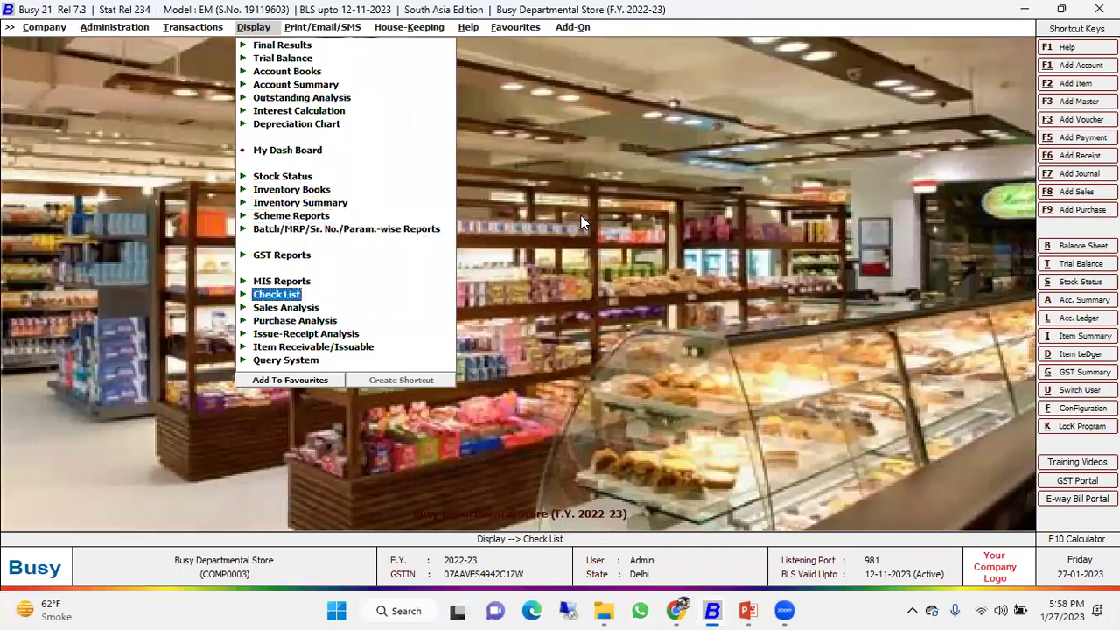
pyautogui.press('Return')
pyautogui.press('Up')
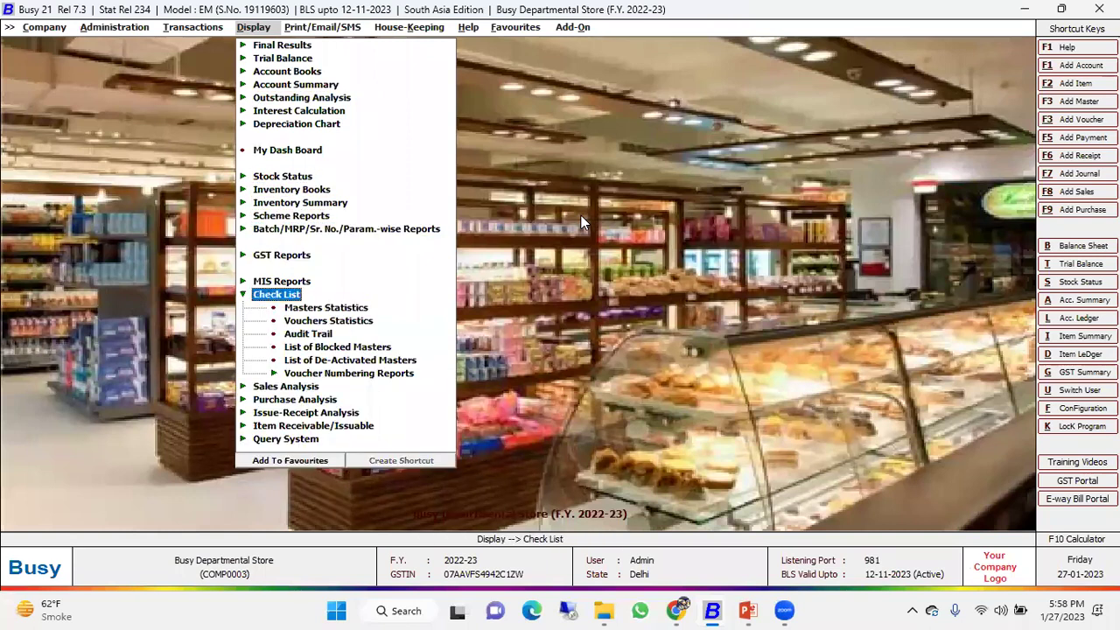
pyautogui.press('Up')
pyautogui.press('Return')
pyautogui.press('Down')
pyautogui.press('Up')
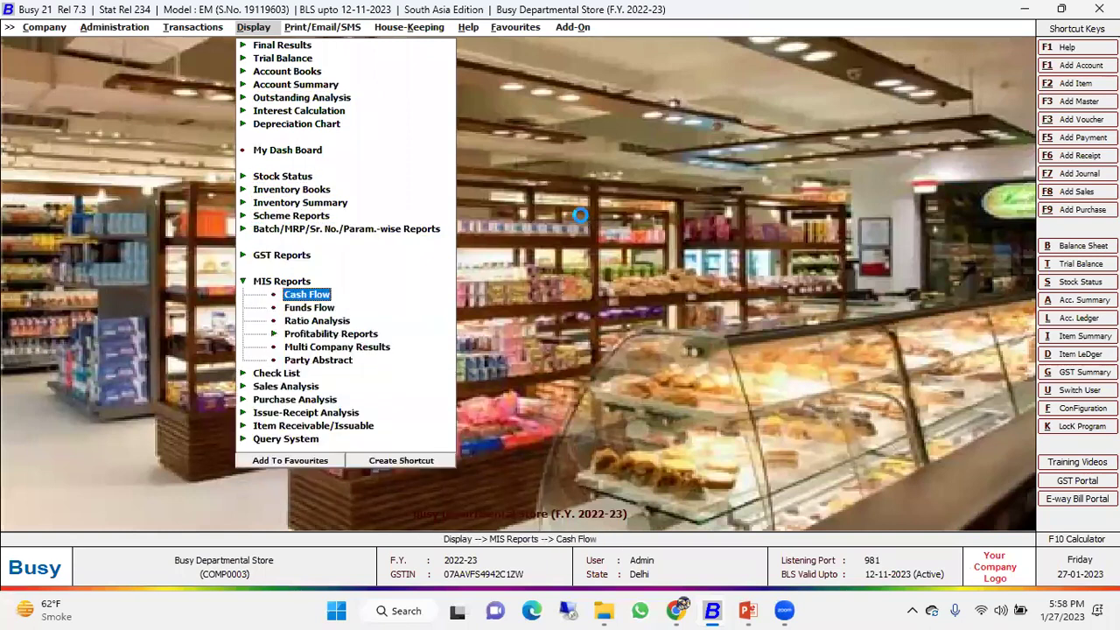
# Review the Cash Flow report's April details (651.00 inflow) and monthly rows.
pyautogui.press('Return')
pyautogui.press('Return')
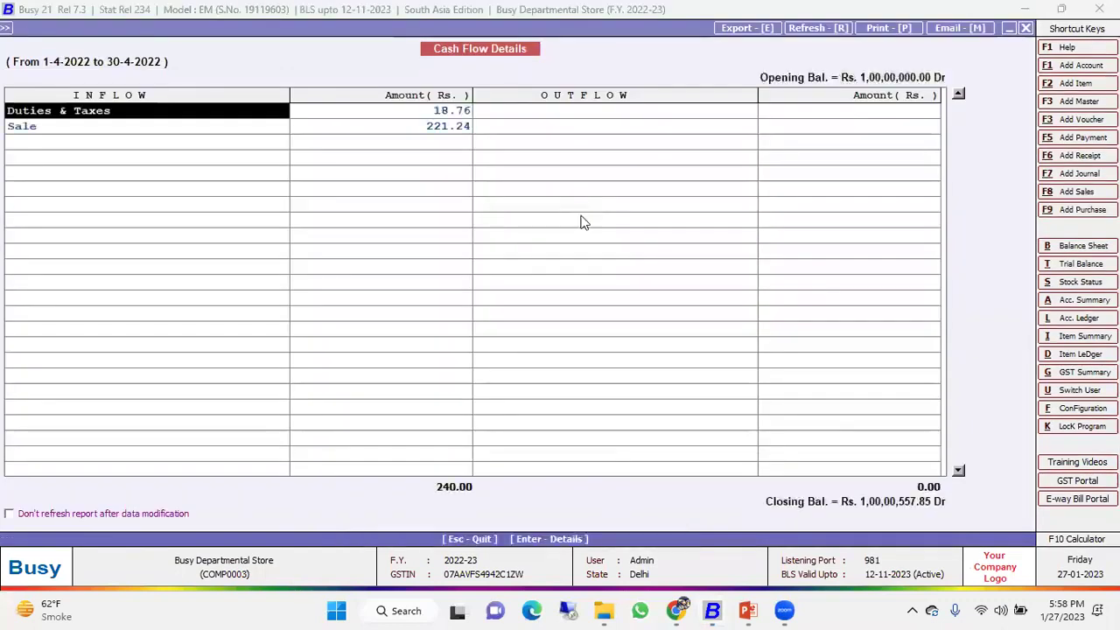
pyautogui.press('Escape')
pyautogui.press('Down')
pyautogui.press('Down')
pyautogui.press('Down')
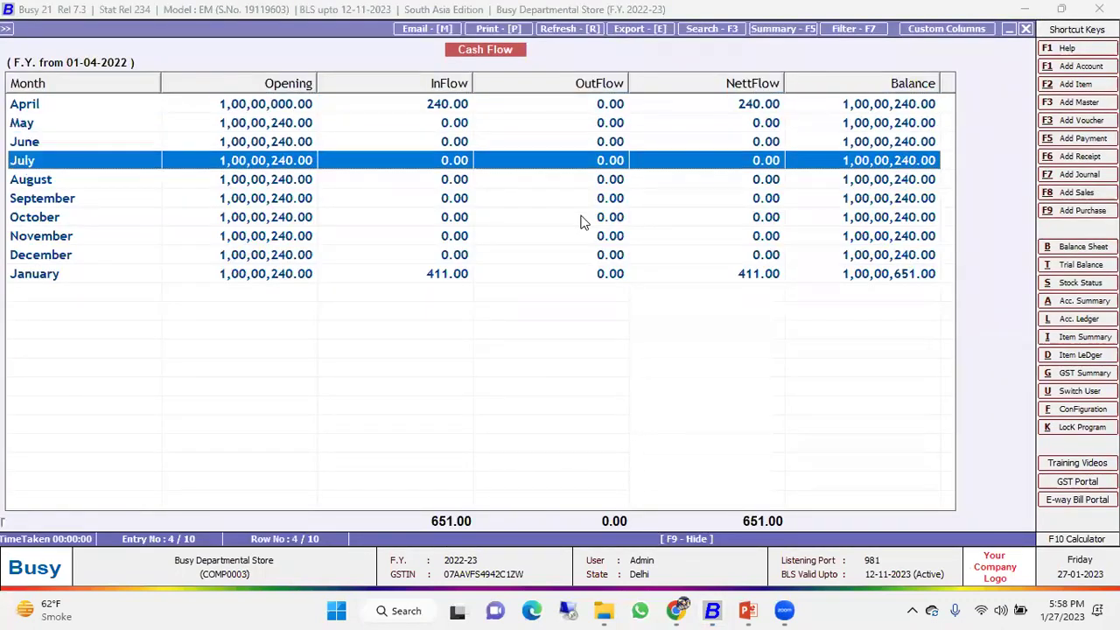
pyautogui.press('Down')
pyautogui.press('Down')
pyautogui.press('Down')
pyautogui.press('Down')
pyautogui.press('Down')
pyautogui.press('Down')
pyautogui.press('Up')
pyautogui.press('Up')
pyautogui.press('Up')
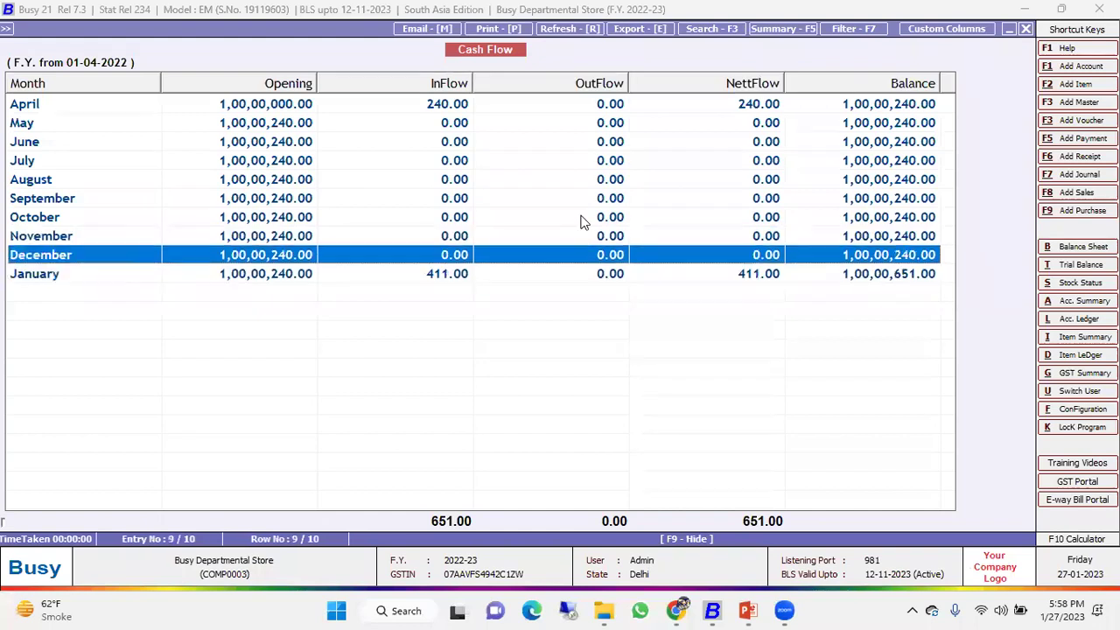
pyautogui.press('Up')
pyautogui.press('Escape')
# Review the Funds Flow report with April's details, then return to the reports list.
pyautogui.press('Down')
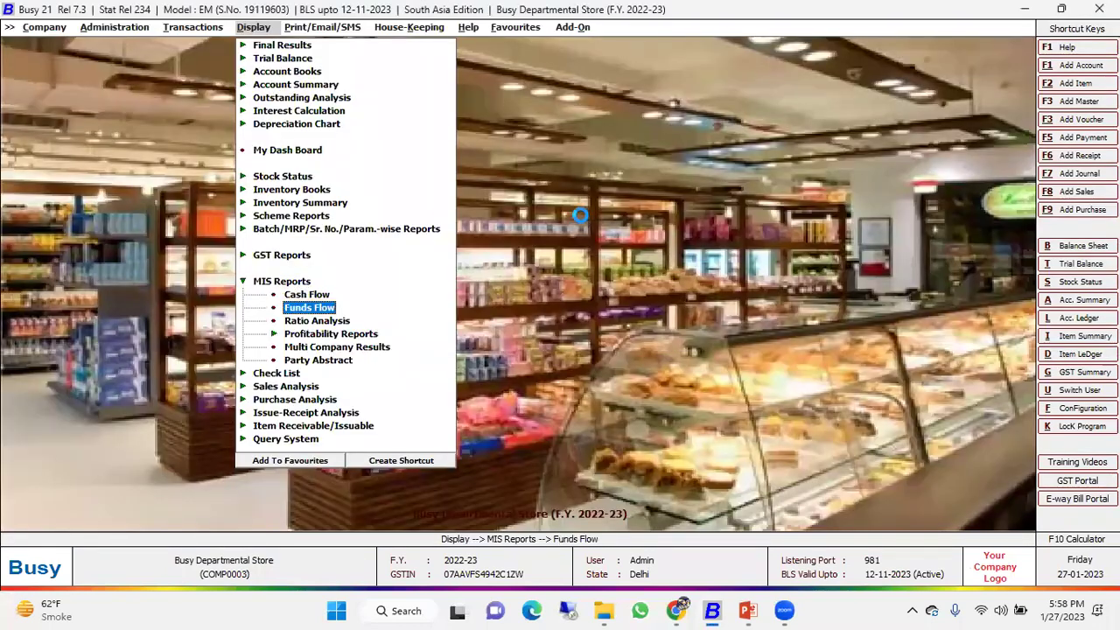
pyautogui.press('Return')
pyautogui.press('Return')
pyautogui.press('Escape')
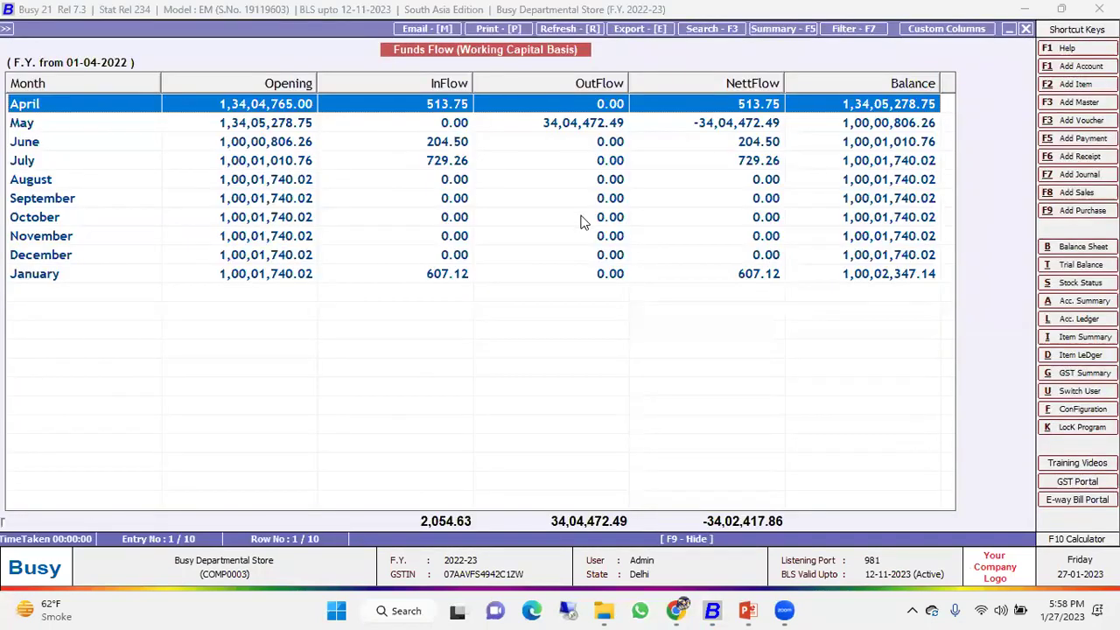
pyautogui.press('Escape')
pyautogui.press('Down')
pyautogui.press('Up')
pyautogui.press('Return')
pyautogui.press('Down')
pyautogui.press('Down')
pyautogui.press('Down')
pyautogui.press('Return')
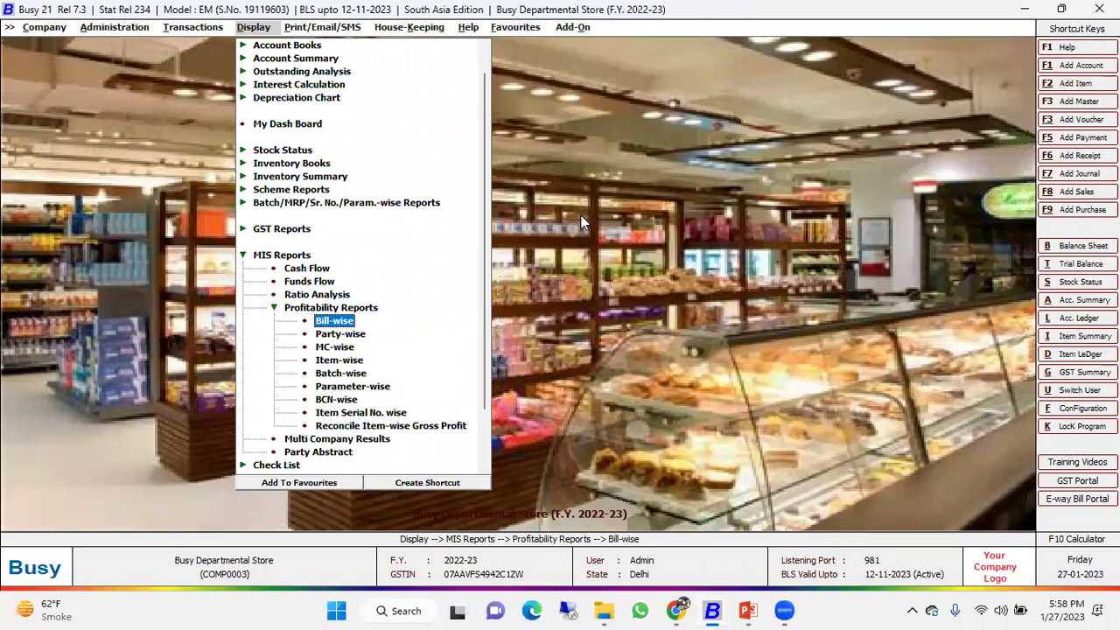
# View the Bill-wise profitability report, then close it.
pyautogui.press('Return')
pyautogui.press('Return')
pyautogui.press('Return')
pyautogui.press('Return')
pyautogui.press('Return')
pyautogui.press('Return')
pyautogui.press('Return')
pyautogui.press('Return')
pyautogui.press('Return')
pyautogui.press('Return')
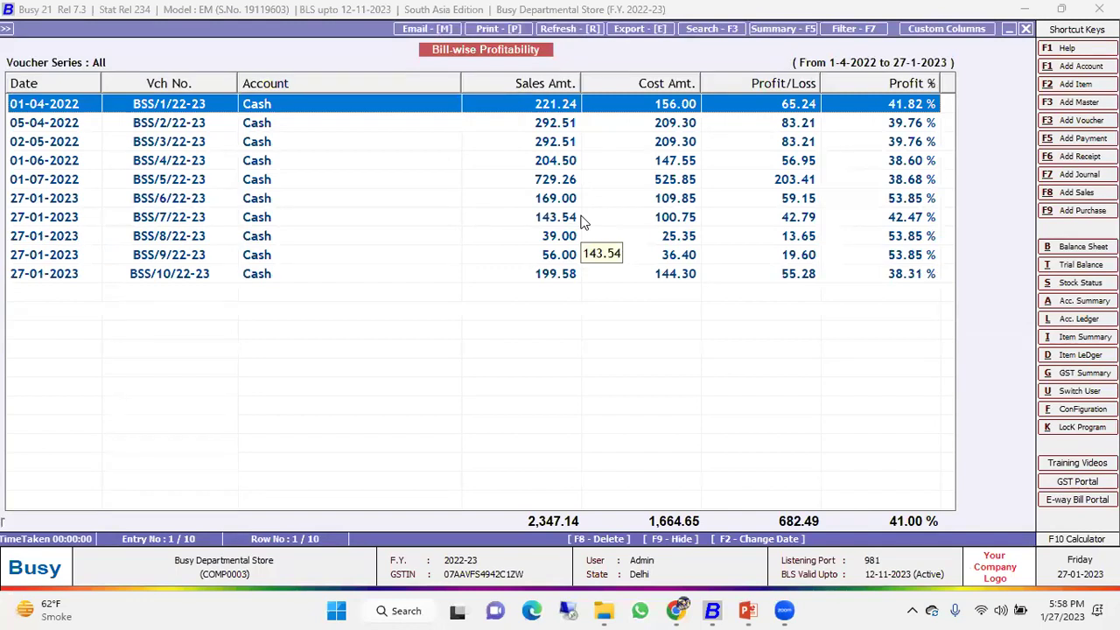
pyautogui.press('Escape')
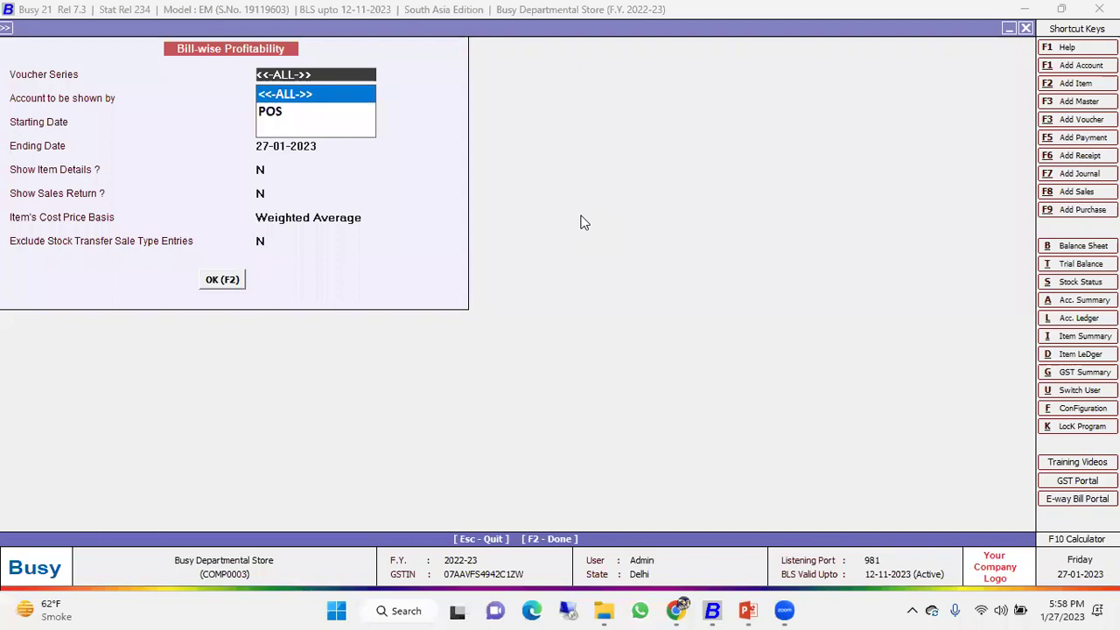
pyautogui.press('Escape')
# Run the Item-wise Gross Profit report (682.49 total, 29.08% average GP) and browse its items.
pyautogui.press('Down')
pyautogui.press('Down')
pyautogui.press('Down')
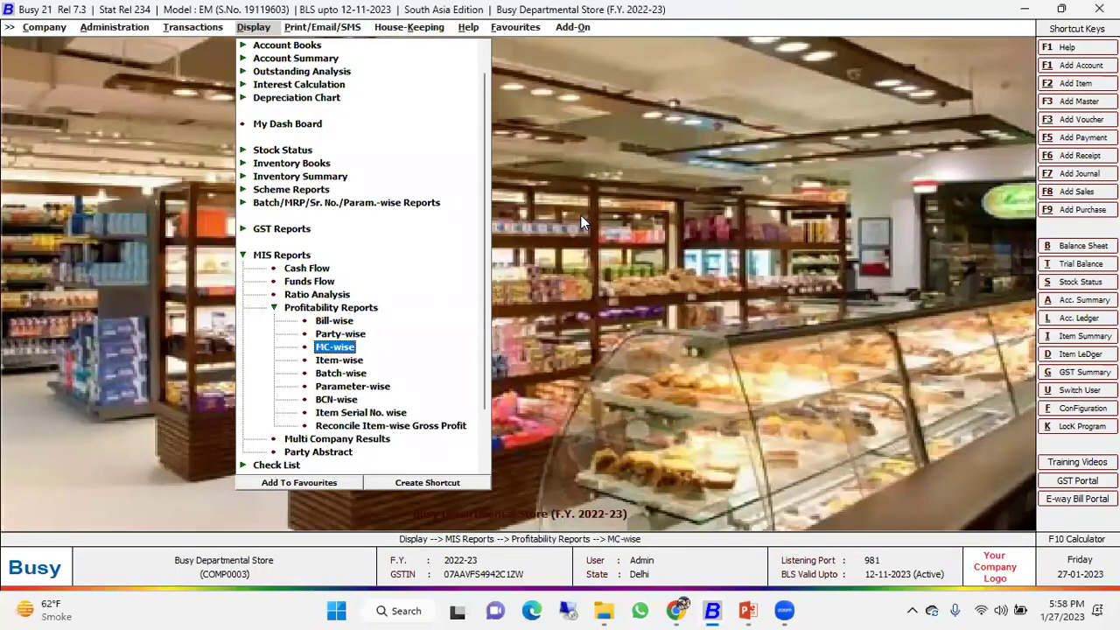
pyautogui.press('Return')
pyautogui.press('Return')
pyautogui.press('Return')
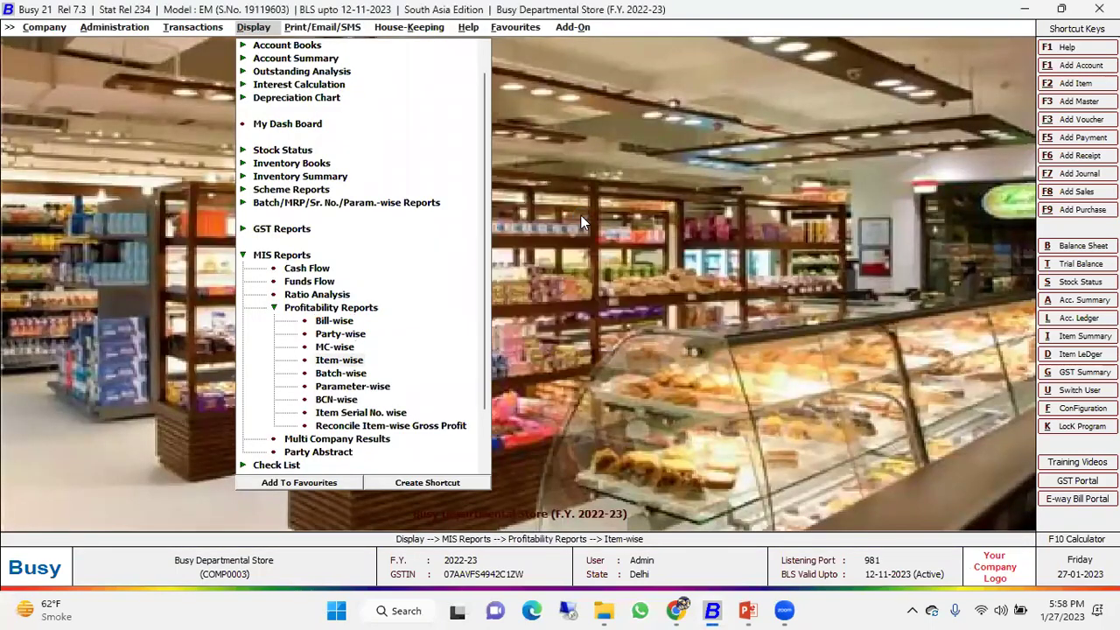
pyautogui.press('F2')
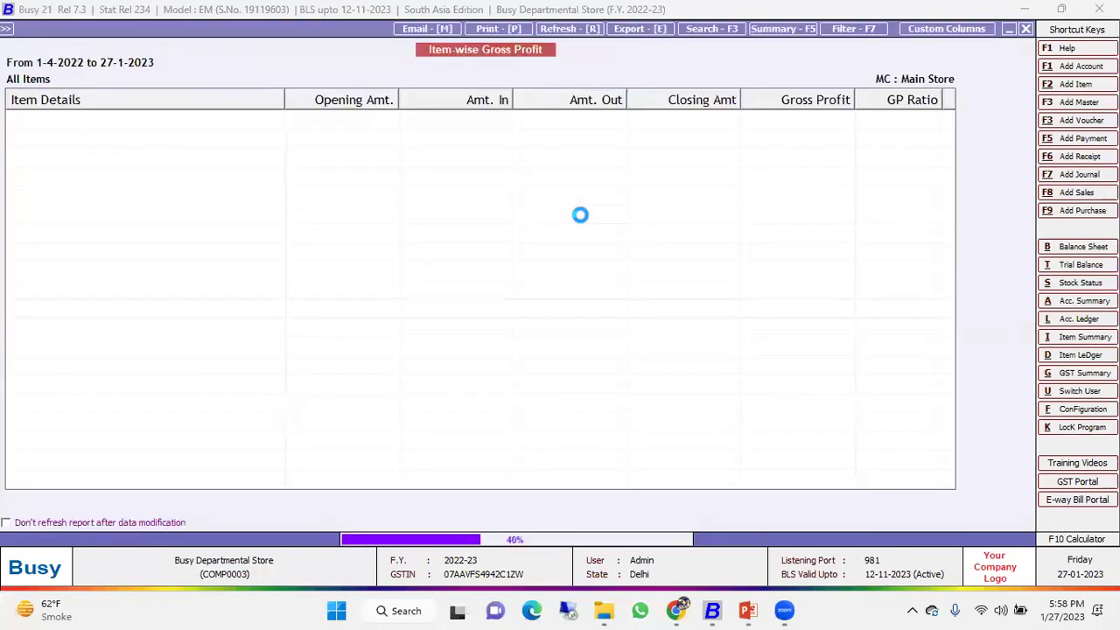
pyautogui.press('Down')
pyautogui.press('Down')
pyautogui.press('Up')
pyautogui.press('Up')
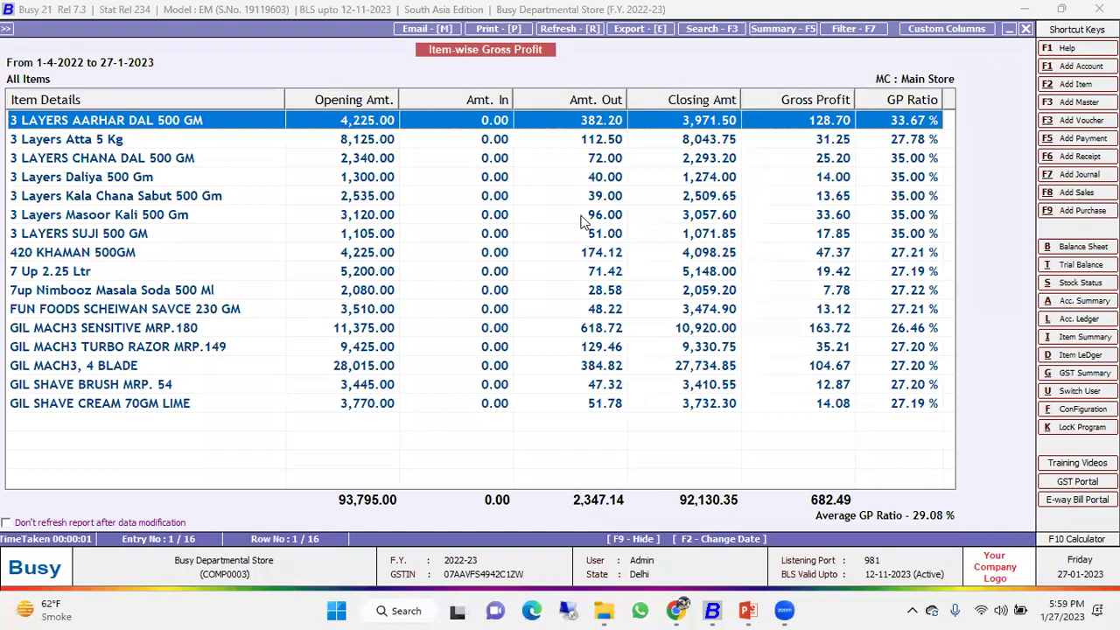
pyautogui.press('Escape')
pyautogui.press('Escape')
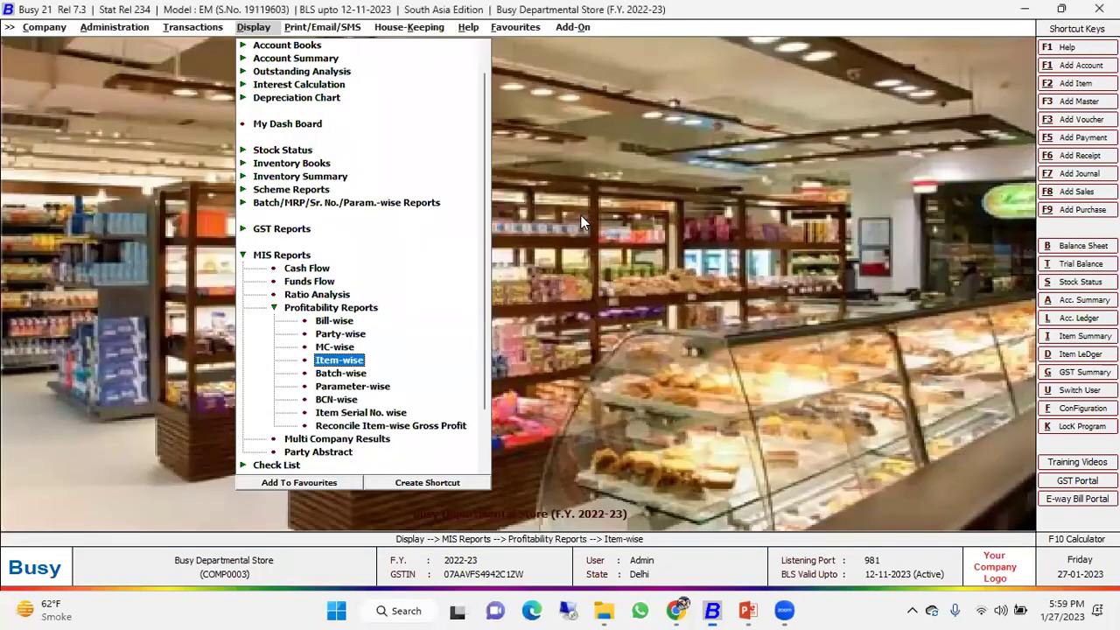
pyautogui.press('Escape')
pyautogui.press('Escape')
# Run the GST Summary using voucher dates: 2,347.14 taxable output, 186.56 tax payable.
pyautogui.press('Up')
pyautogui.press('Return')
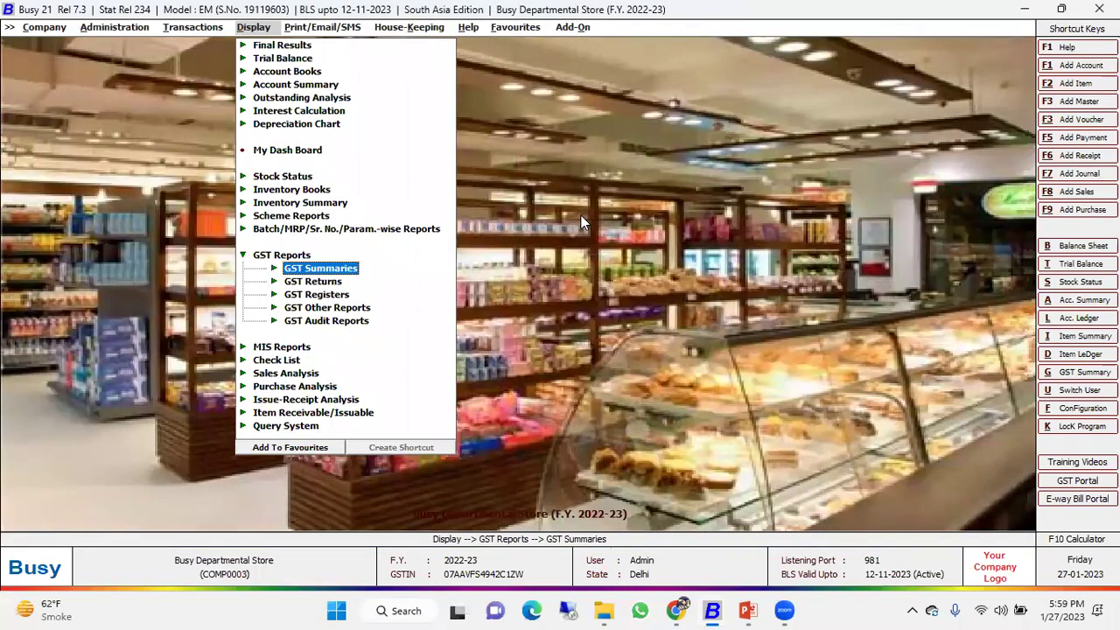
pyautogui.press('Return')
pyautogui.press('Return')
pyautogui.press('F2')
pyautogui.press('Return')
pyautogui.write('v')
pyautogui.press('Return')
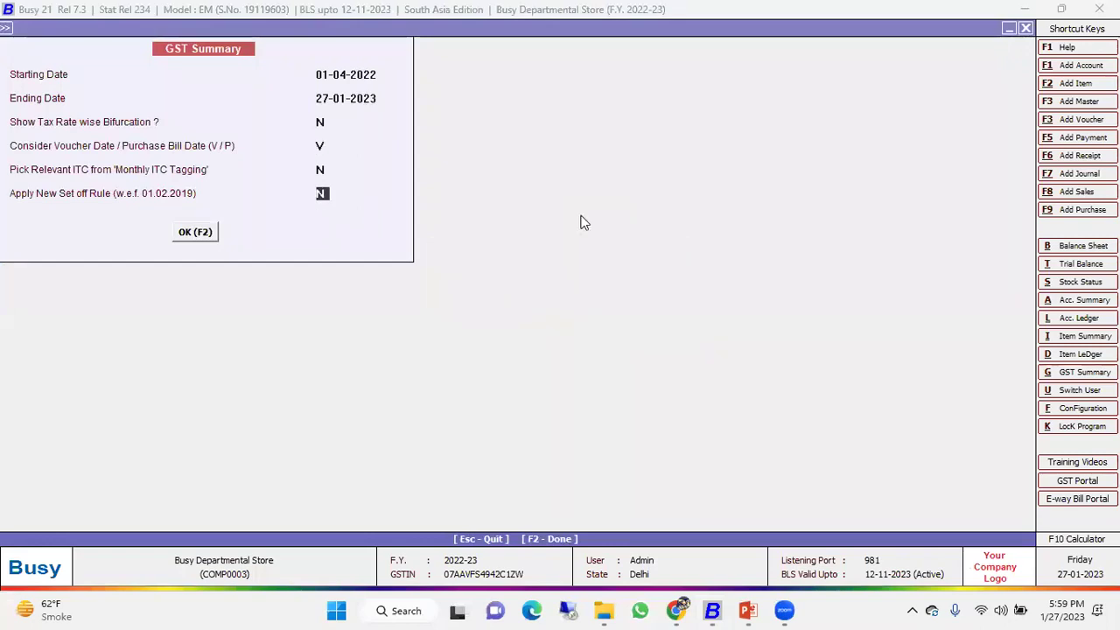
pyautogui.press('Return')
pyautogui.press('Return')
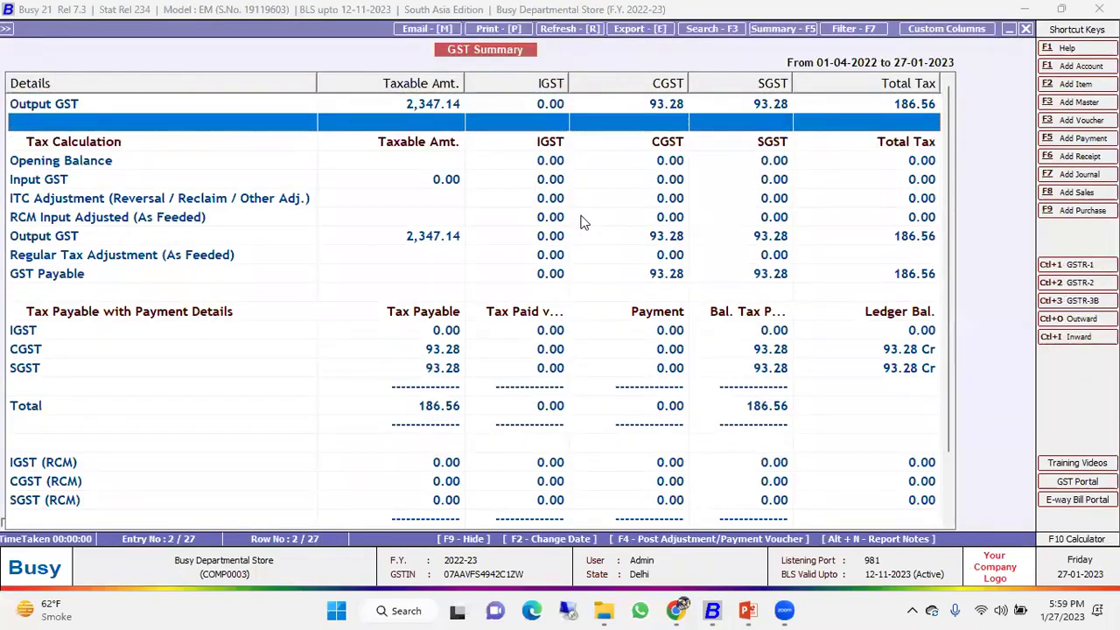
pyautogui.press('Escape')
pyautogui.press('Escape')
# Collapse the GST report groups and expand Final Results in the reports list.
pyautogui.press('Down')
pyautogui.press('Down')
pyautogui.press('Up')
pyautogui.press('Up')
pyautogui.press('Up')
pyautogui.press('Left')
pyautogui.press('Down')
pyautogui.press('Right')
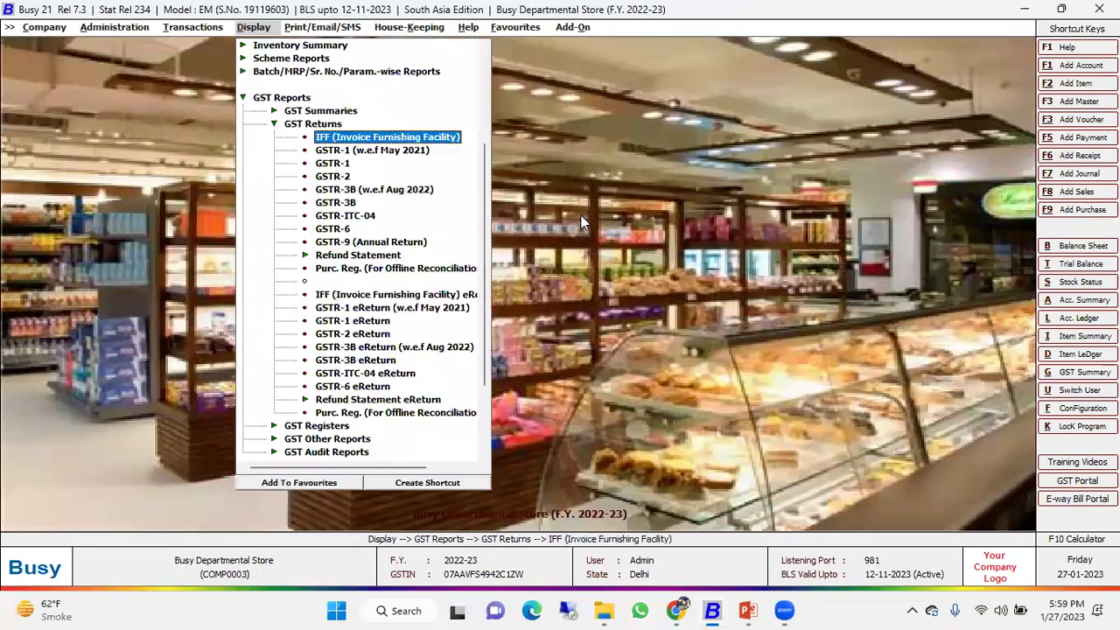
pyautogui.press('Left')
pyautogui.press('Left')
pyautogui.press('Up')
pyautogui.press('Left')
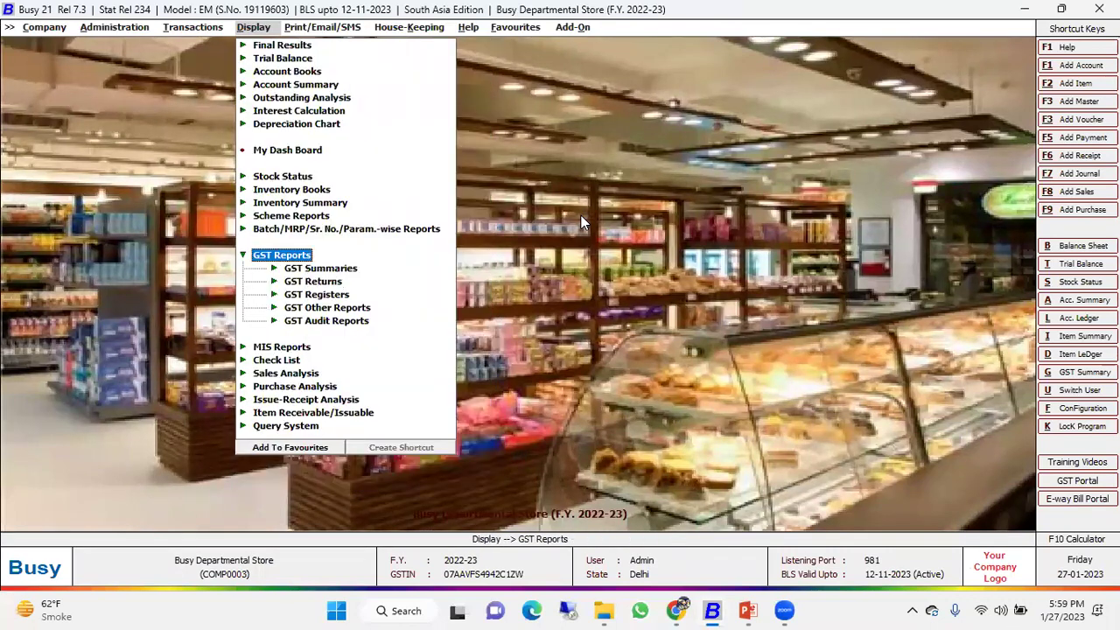
pyautogui.press('Left')
pyautogui.press('Up')
pyautogui.press('Up')
pyautogui.press('Up')
pyautogui.press('Up')
pyautogui.press('Up')
pyautogui.press('Up')
pyautogui.press('Up')
pyautogui.press('Up')
pyautogui.press('Up')
pyautogui.press('Up')
pyautogui.press('Up')
pyautogui.press('Up')
pyautogui.press('Up')
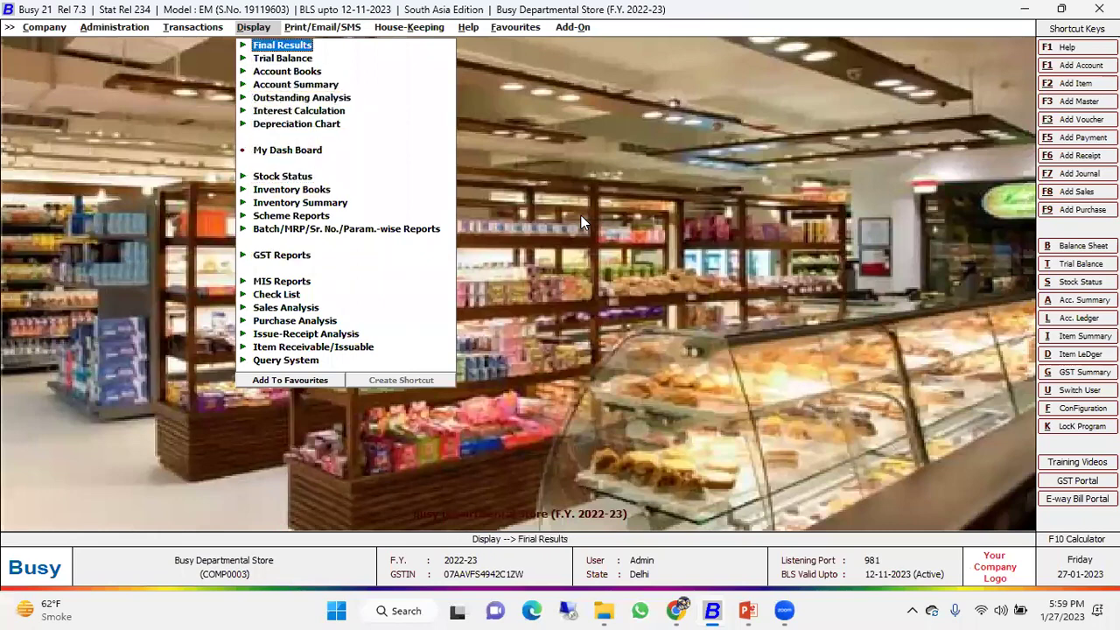
pyautogui.press('Right')
pyautogui.press('Right')
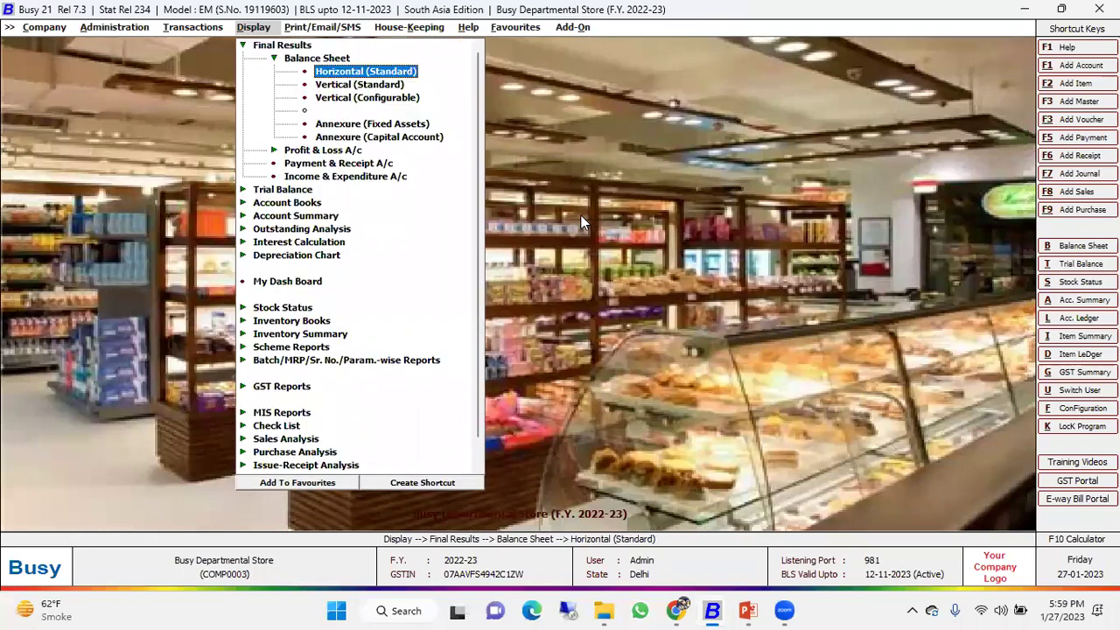
# Run the horizontal Balance Sheet (1,49,05,634.05) and drill into Profit & Loss (190.47 net profit).
pyautogui.press('Return')
pyautogui.press('F2')
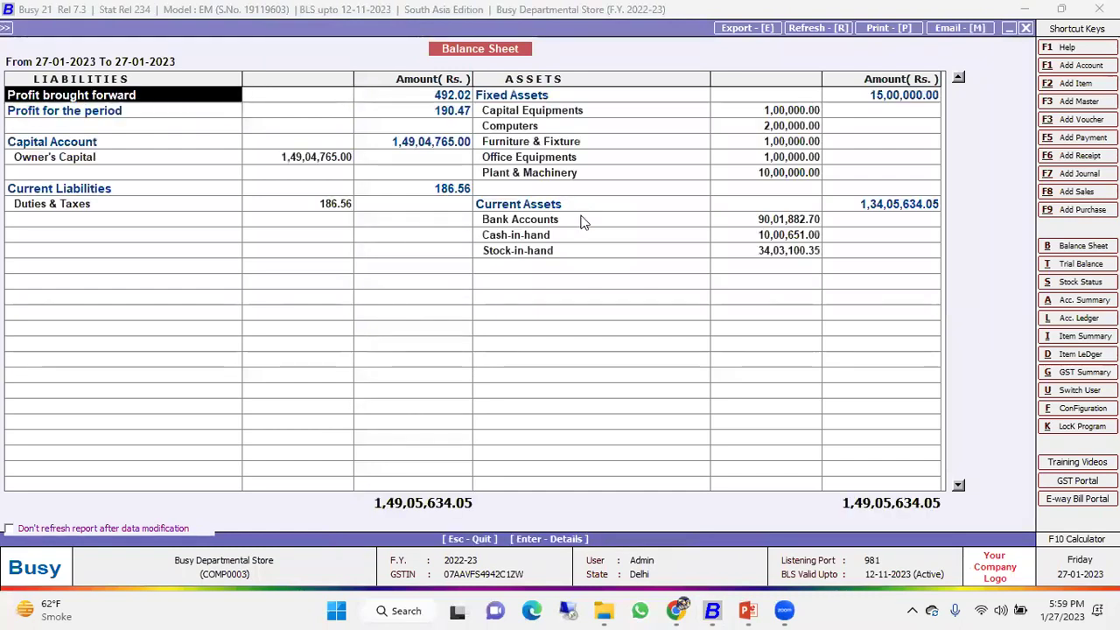
pyautogui.press('Return')
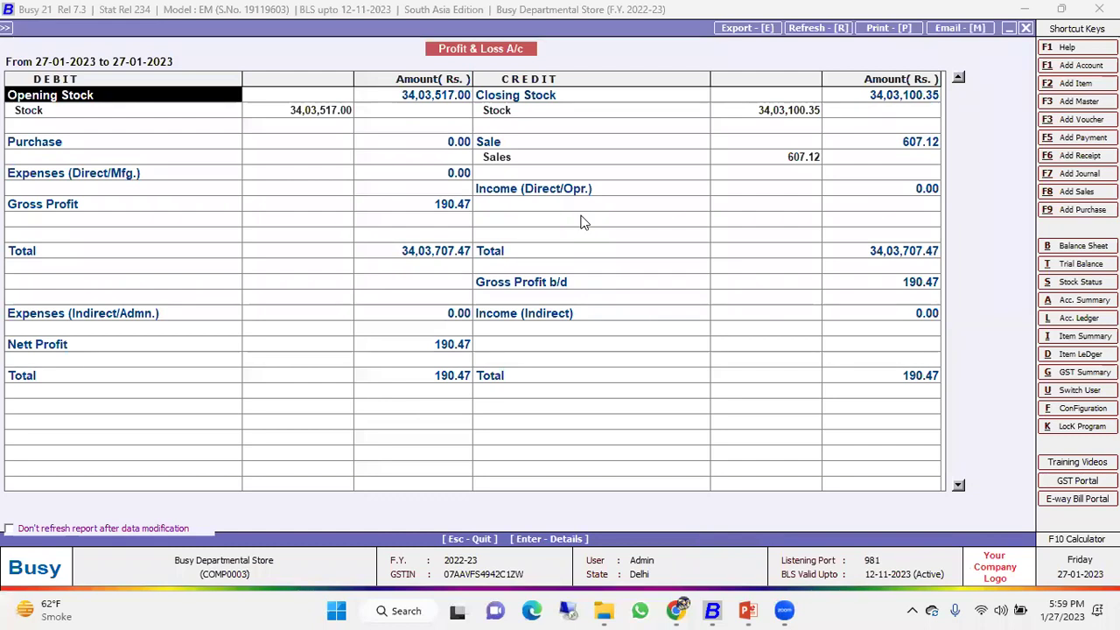
pyautogui.press('Escape')
pyautogui.press('Escape')
pyautogui.press('Escape')
pyautogui.press('Escape')
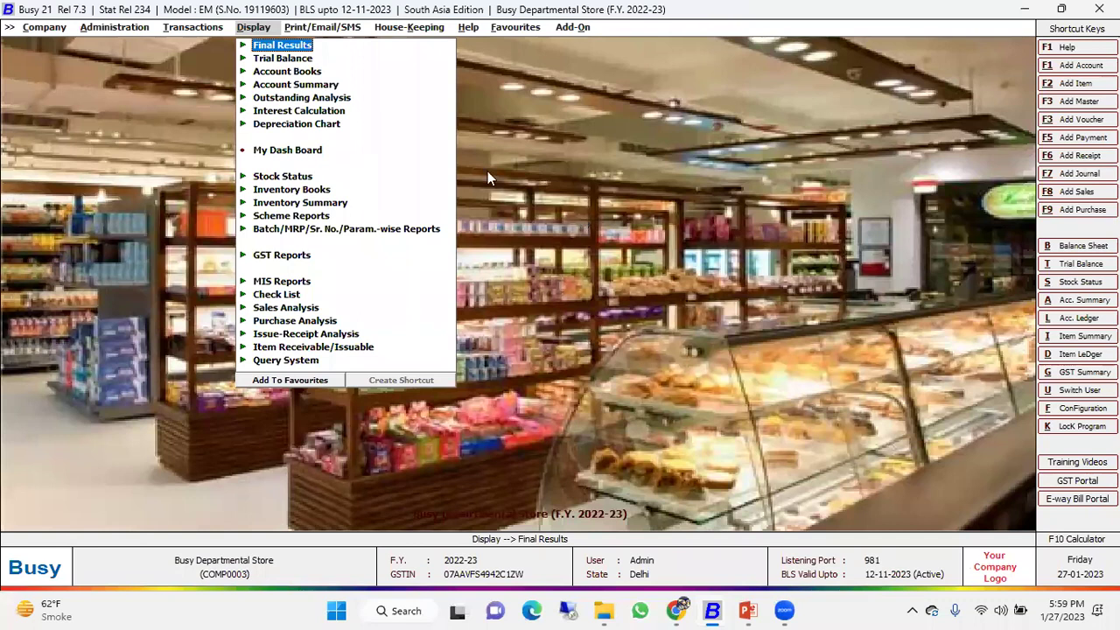
# Open Administration > Configuration and briefly view the Features and Options settings.
pyautogui.click(122, 31)
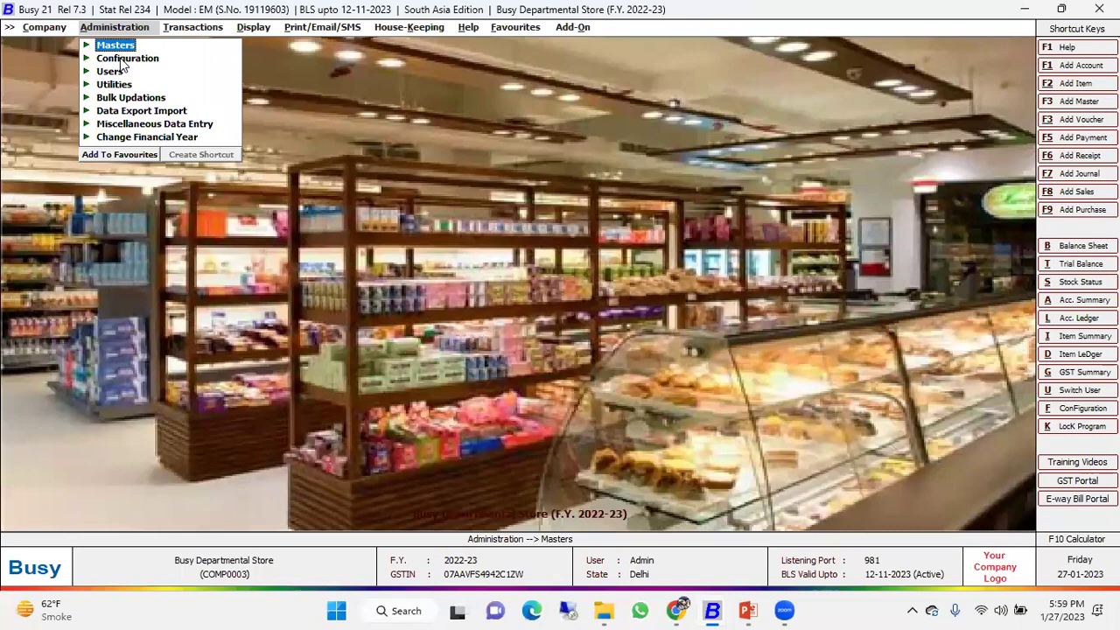
pyautogui.click(169, 61)
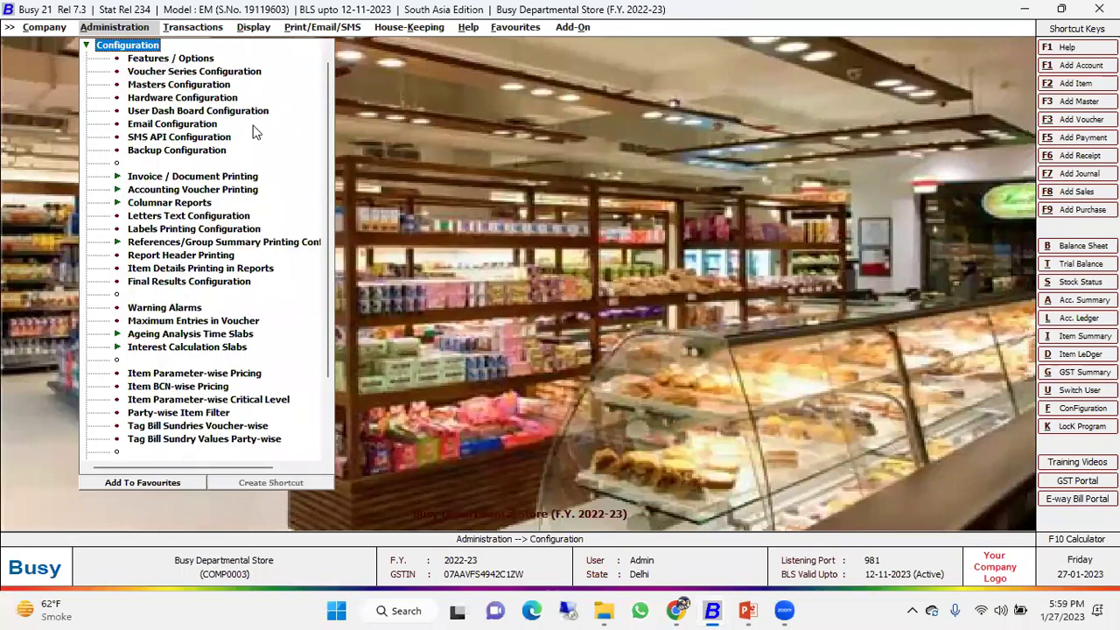
pyautogui.click(170, 59)
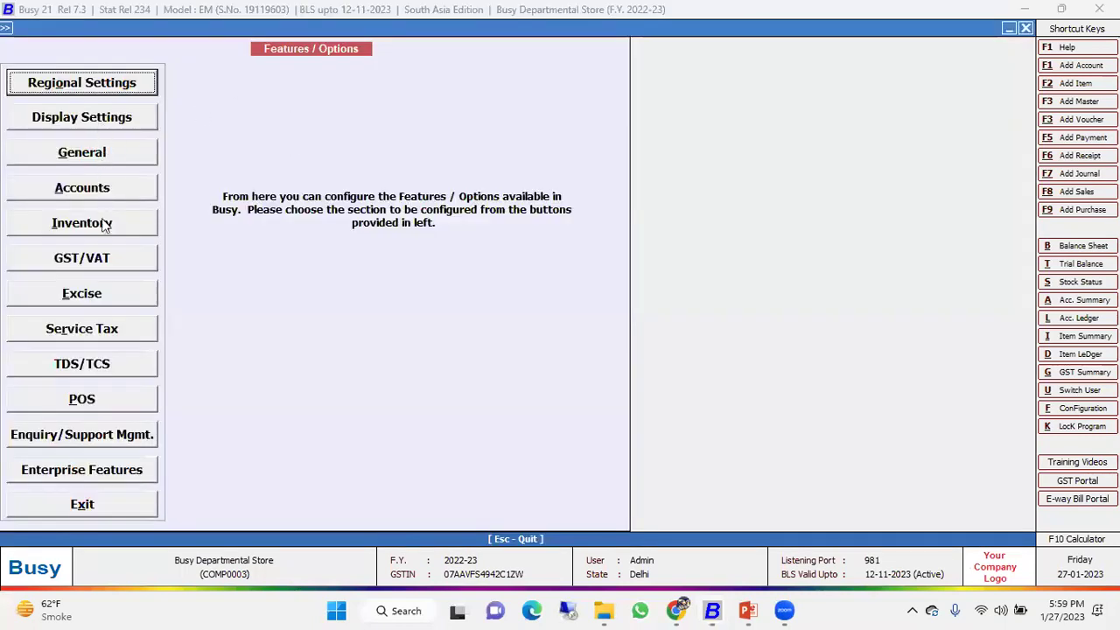
pyautogui.click(96, 505)
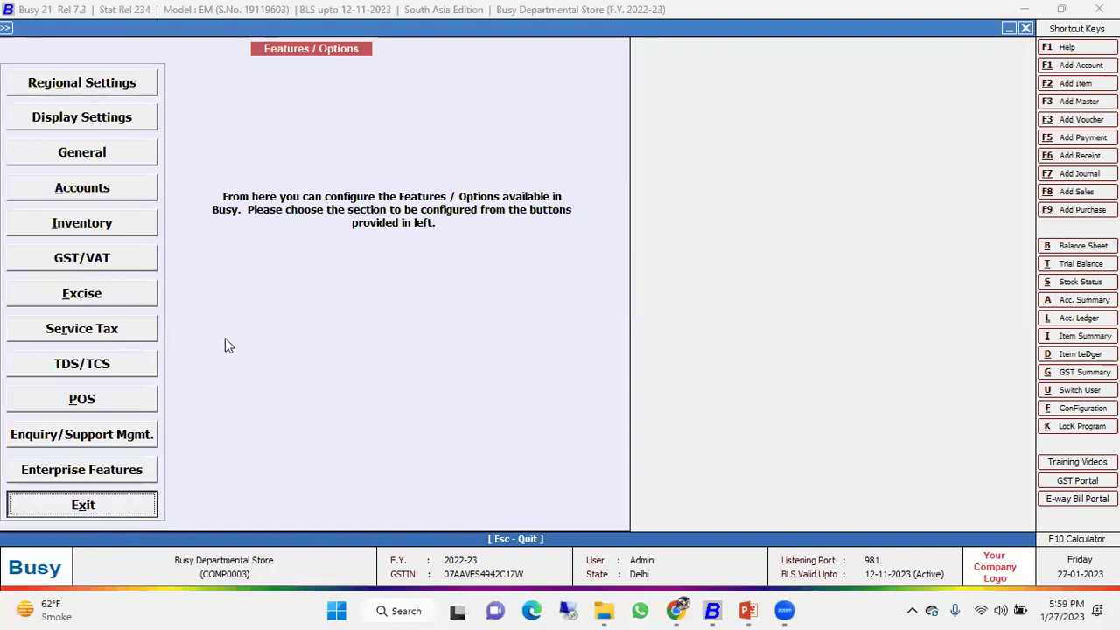
pyautogui.press('Escape')
pyautogui.press('Return')
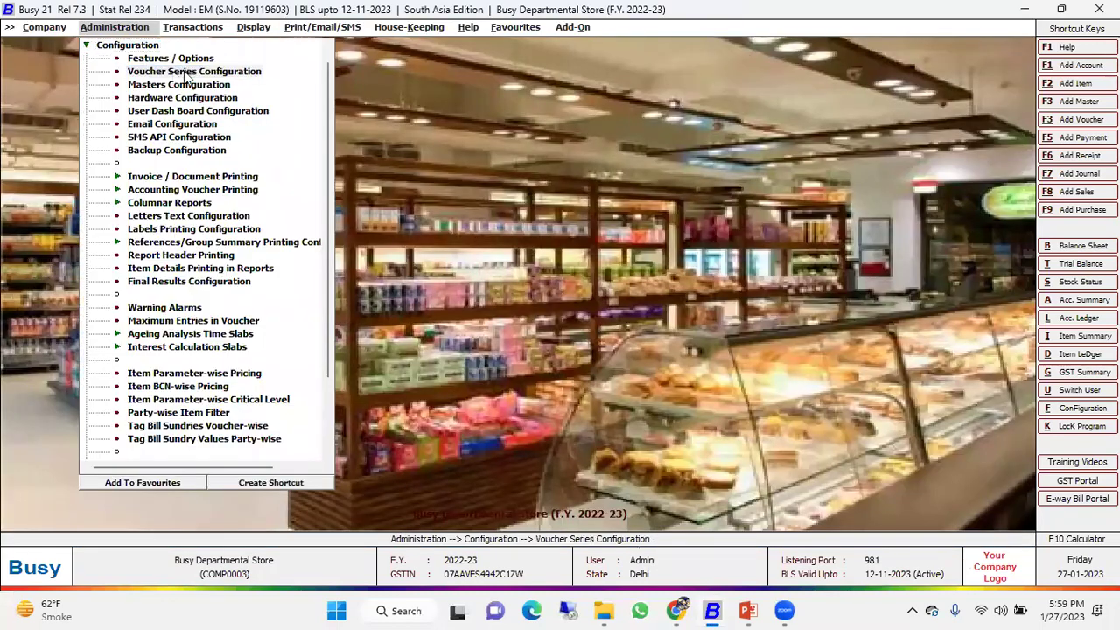
# Review the Sales POS voucher series settings and its advanced POS options.
pyautogui.click(140, 72)
pyautogui.doubleClick(77, 114)
pyautogui.click(77, 125)
pyautogui.click(436, 210)
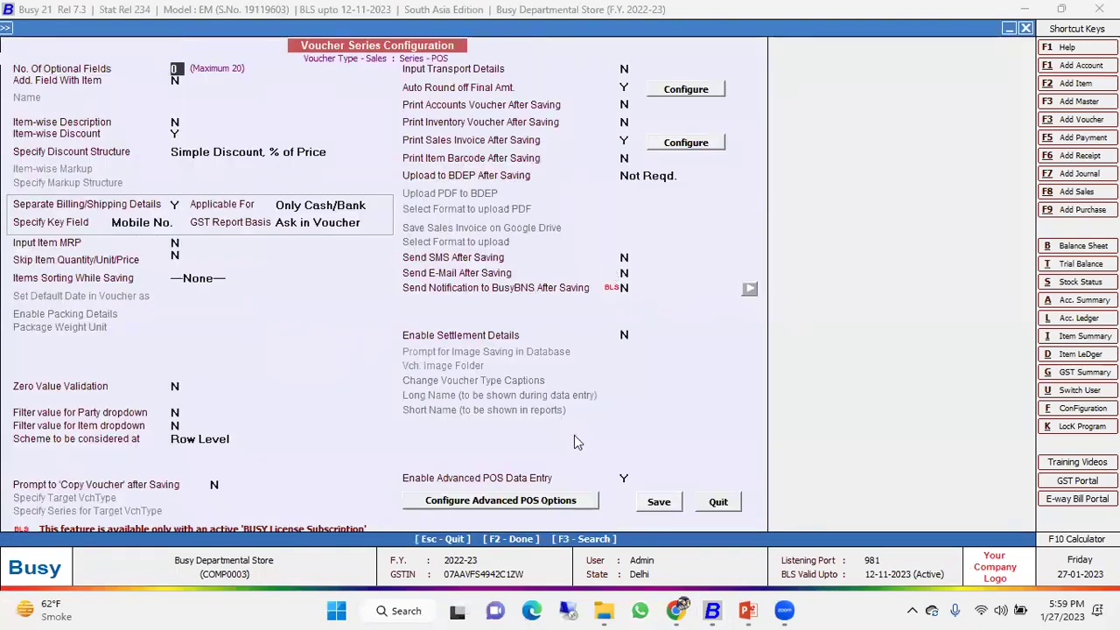
pyautogui.click(543, 499)
pyautogui.click(723, 524)
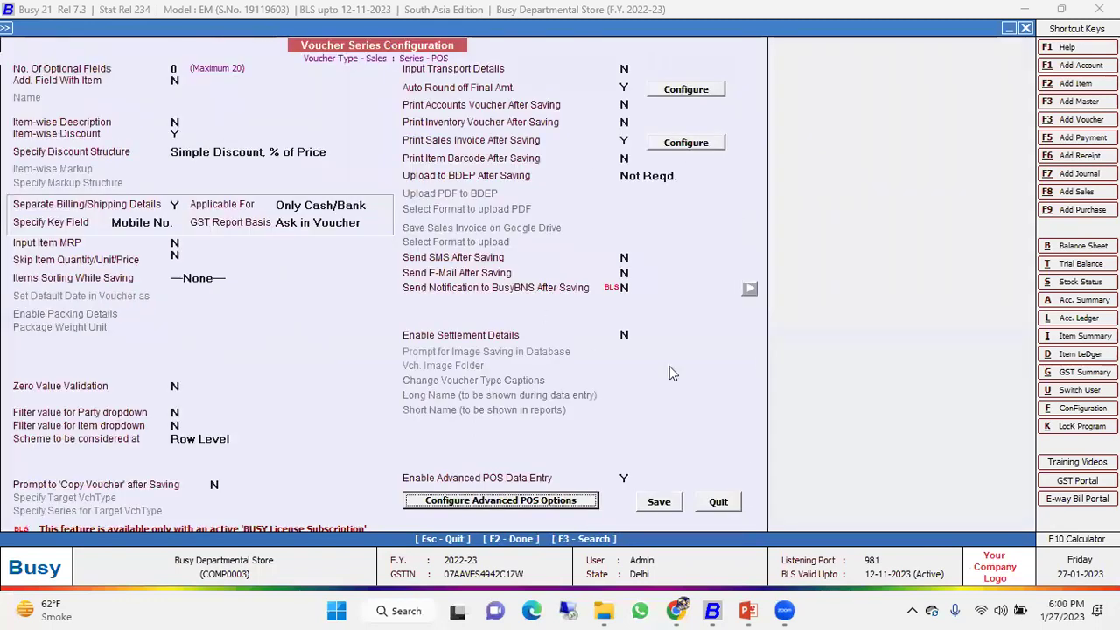
pyautogui.click(720, 500)
pyautogui.click(326, 280)
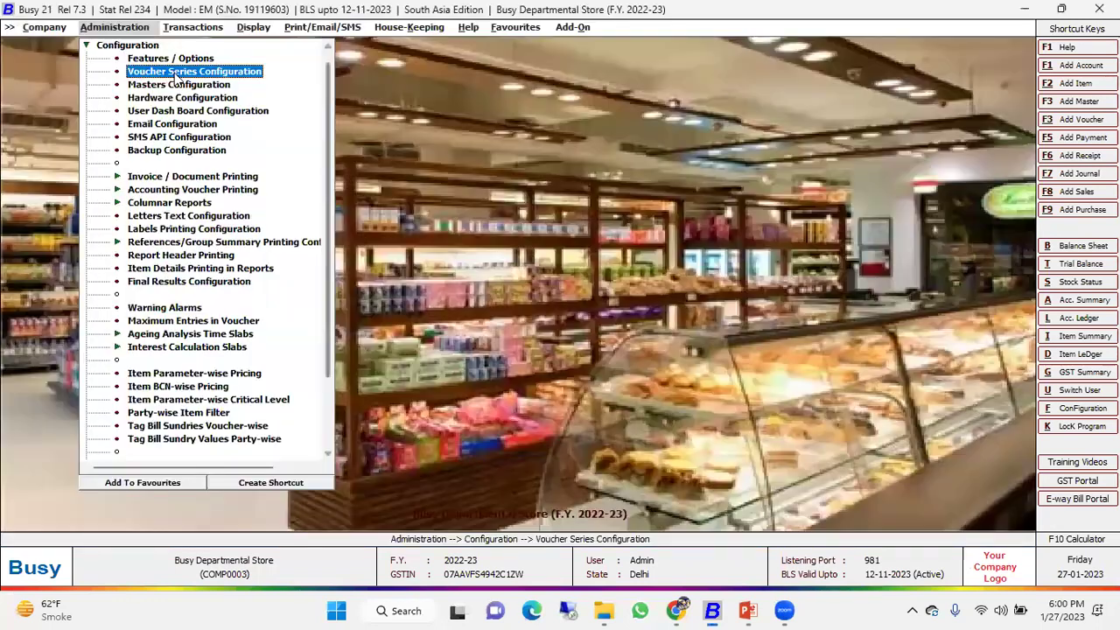
# Preview the A5 (Half Page) layout among the advanced Sales Invoice formats.
pyautogui.click(156, 179)
pyautogui.click(181, 202)
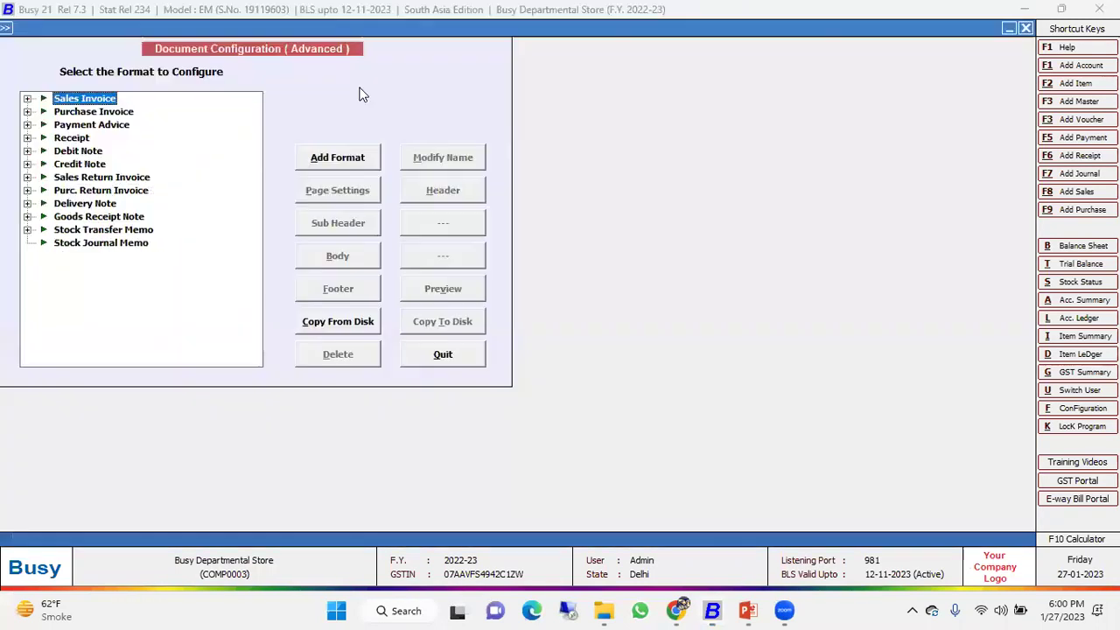
pyautogui.doubleClick(97, 100)
pyautogui.click(97, 112)
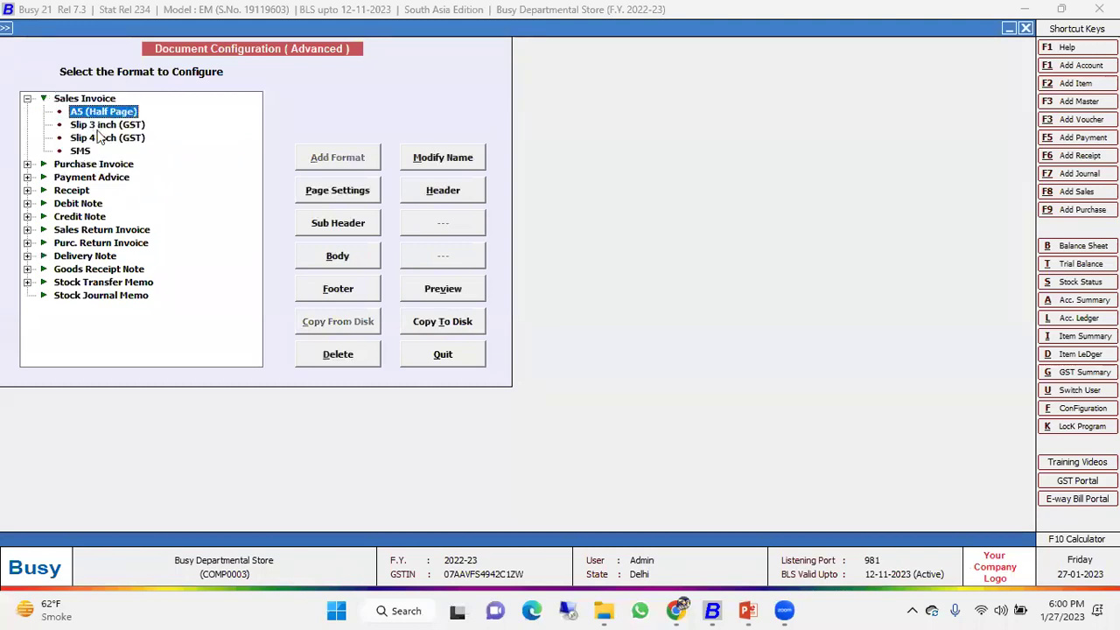
pyautogui.click(101, 125)
pyautogui.click(105, 138)
pyautogui.click(104, 125)
pyautogui.click(102, 112)
pyautogui.click(439, 287)
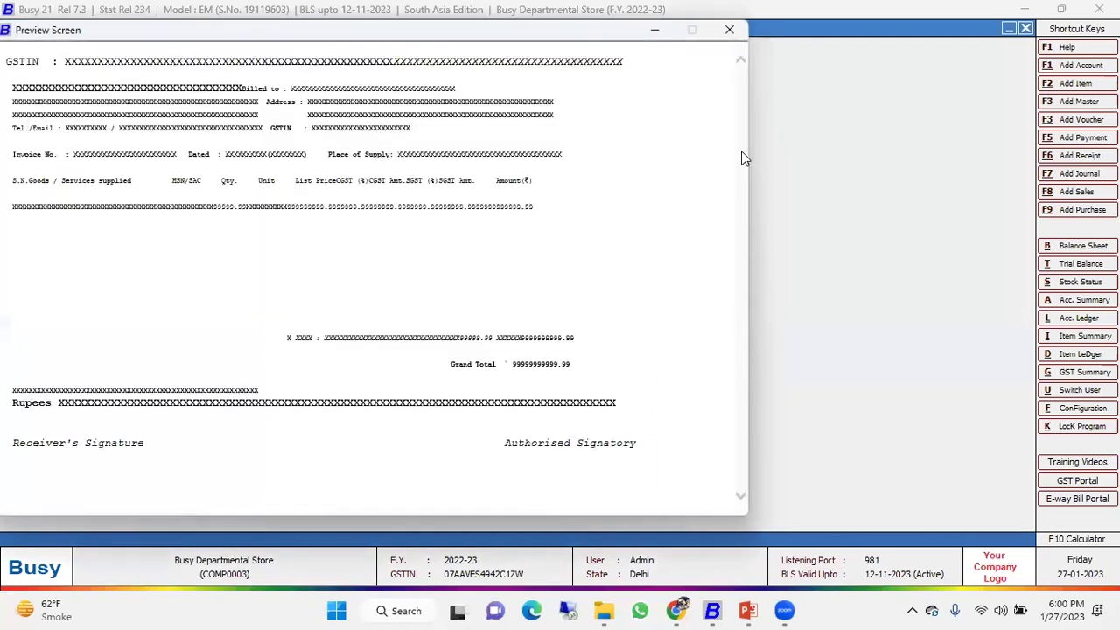
pyautogui.press('Escape')
# Preview the Slip 3 inch (GST) invoice layout, then leave the format configuration.
pyautogui.press('Down')
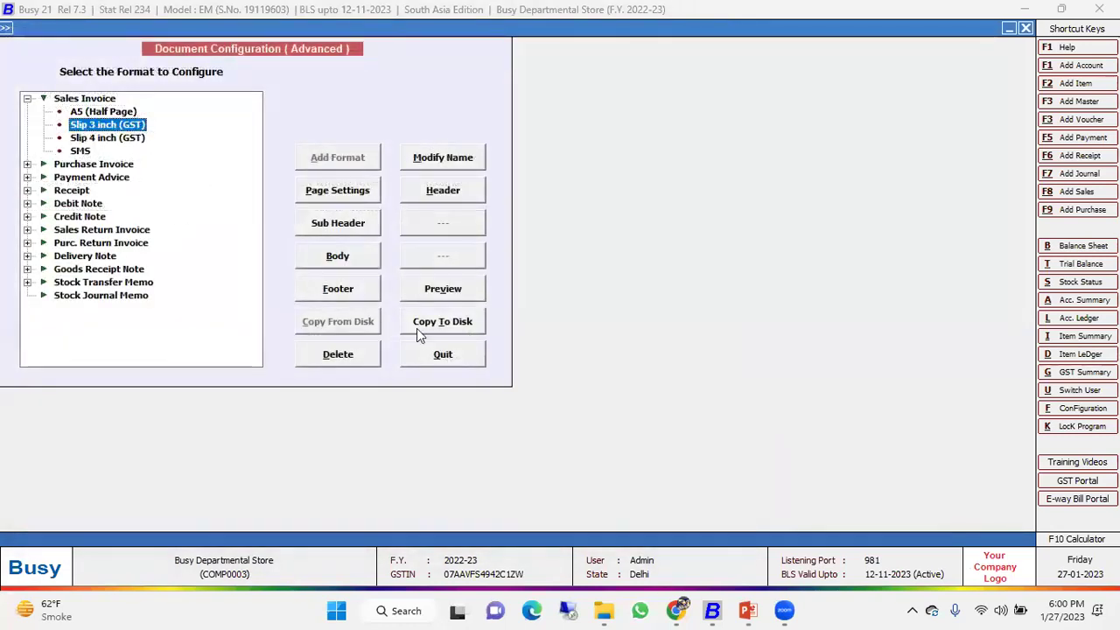
pyautogui.click(439, 287)
pyautogui.moveTo(8, 126); pyautogui.dragTo(118, 350)
pyautogui.click(144, 100)
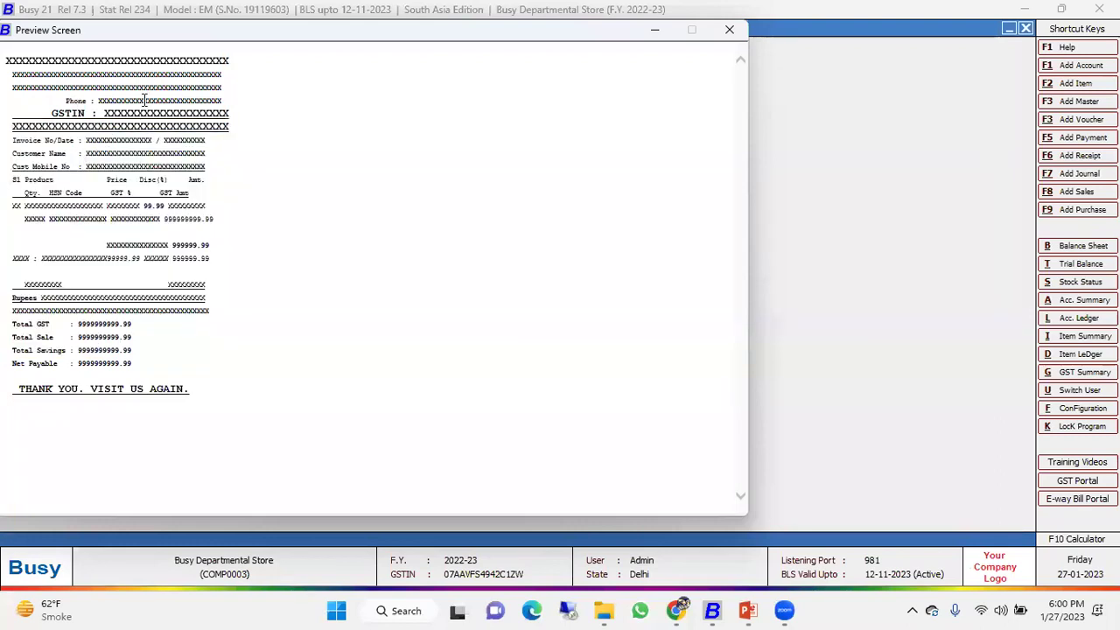
pyautogui.click(729, 29)
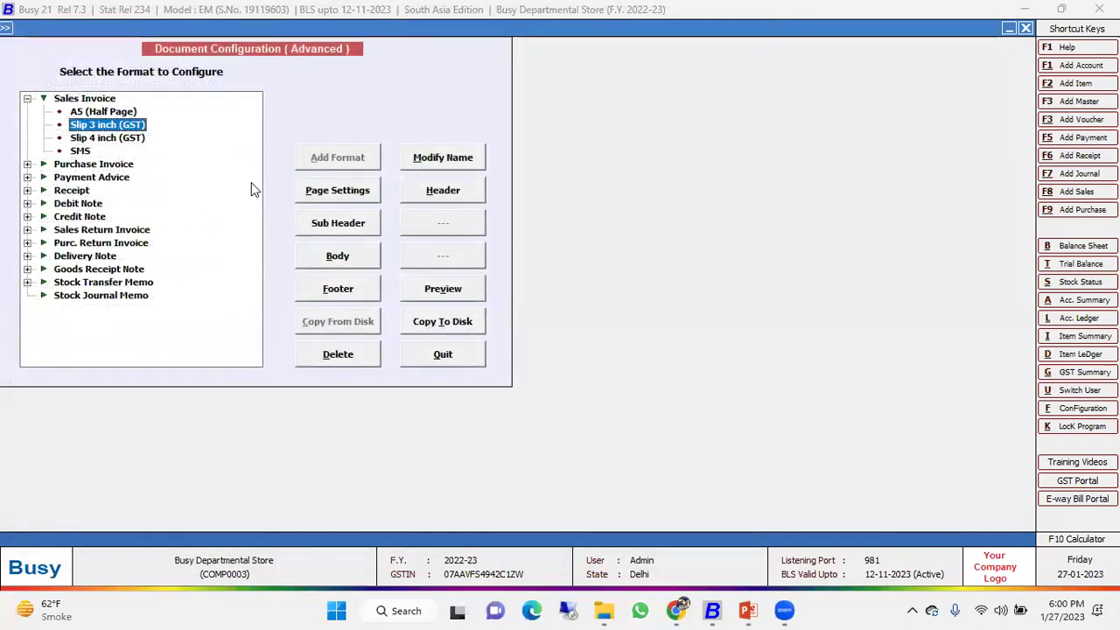
pyautogui.click(448, 359)
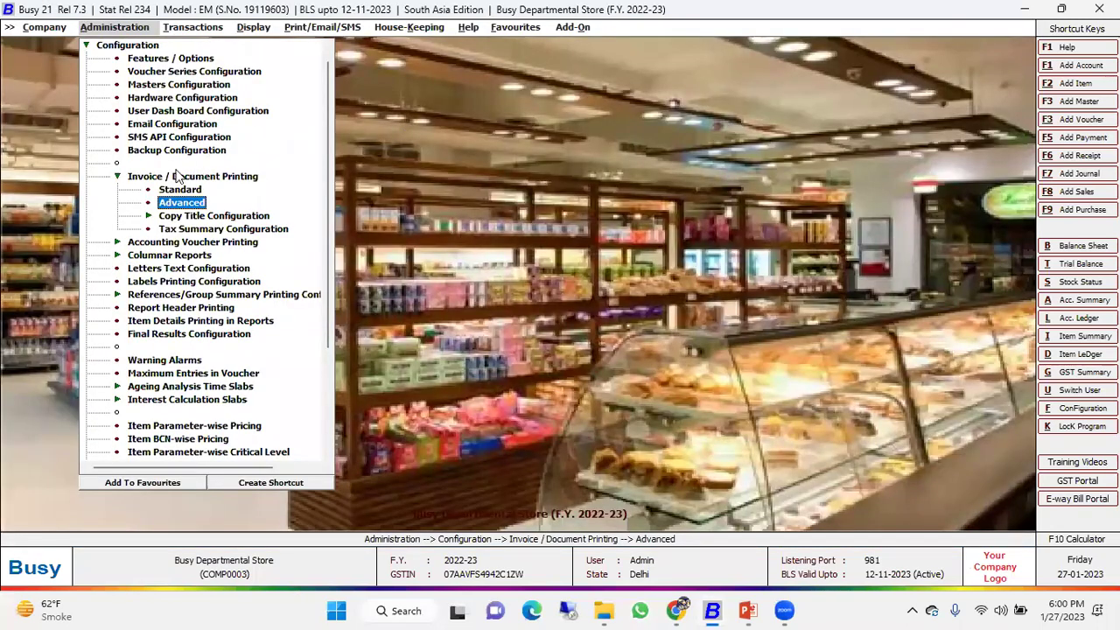
# Look over the Add-On Item Bar-code Printing label configuration, then exit it.
pyautogui.click(175, 179)
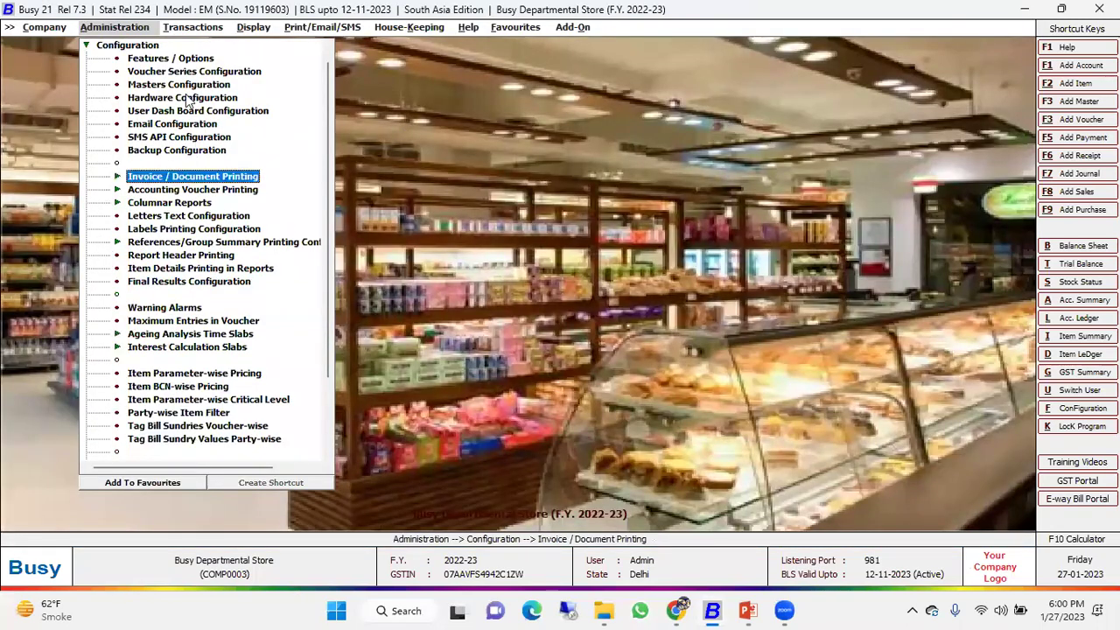
pyautogui.click(567, 29)
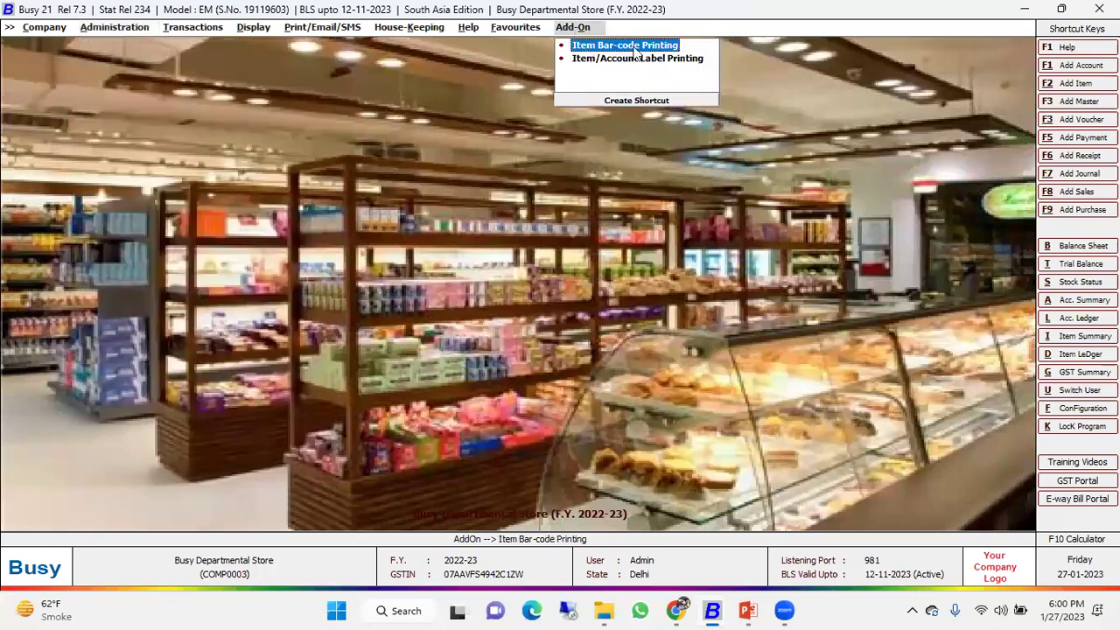
pyautogui.click(636, 52)
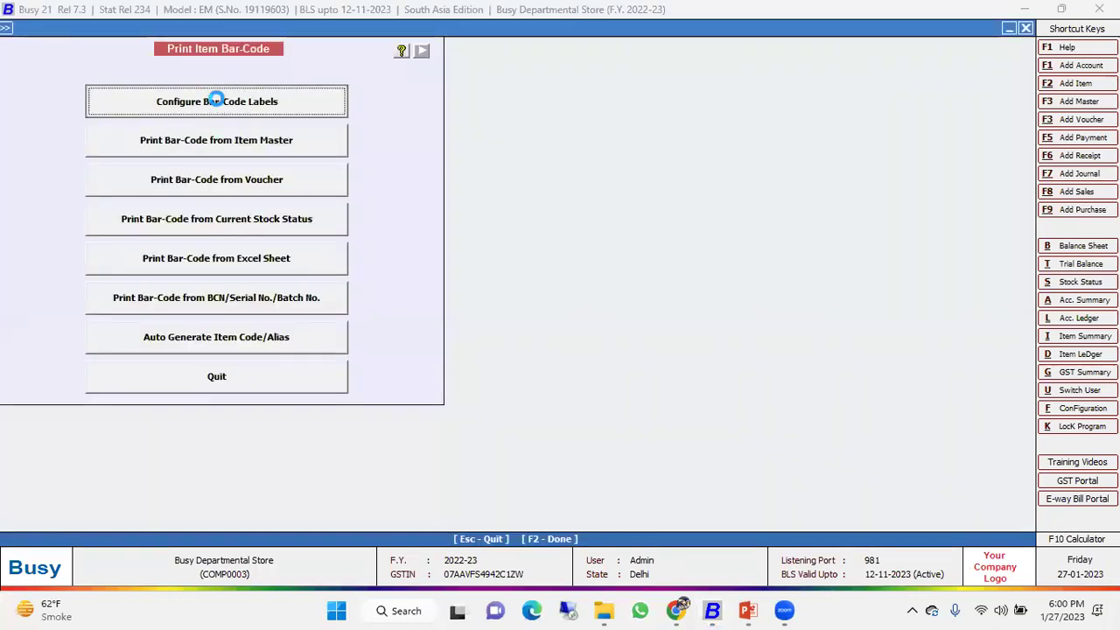
pyautogui.click(214, 100)
pyautogui.click(358, 225)
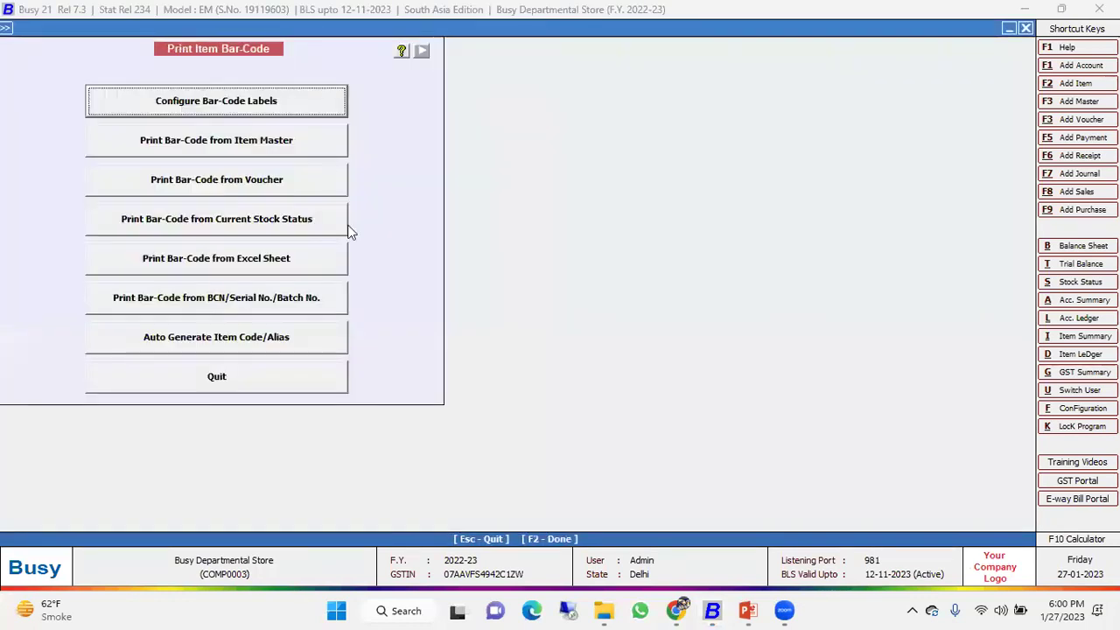
pyautogui.press('Escape')
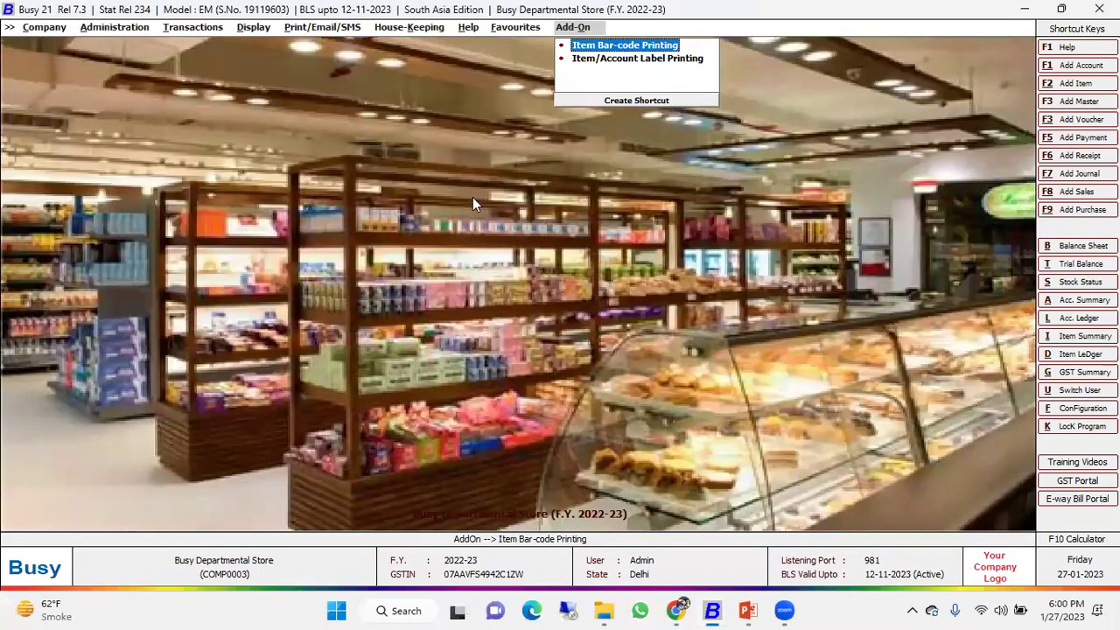
# Switch to the PowerPoint 'Further Queries' closing slide show.
pyautogui.click(757, 610)
pyautogui.click(750, 607)
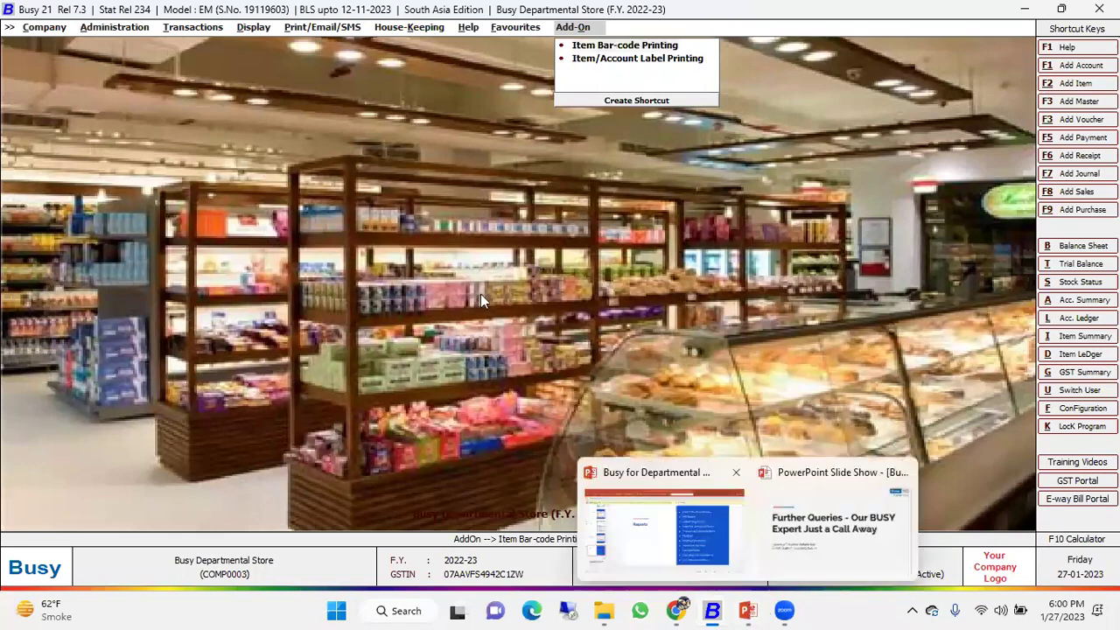
pyautogui.click(799, 551)
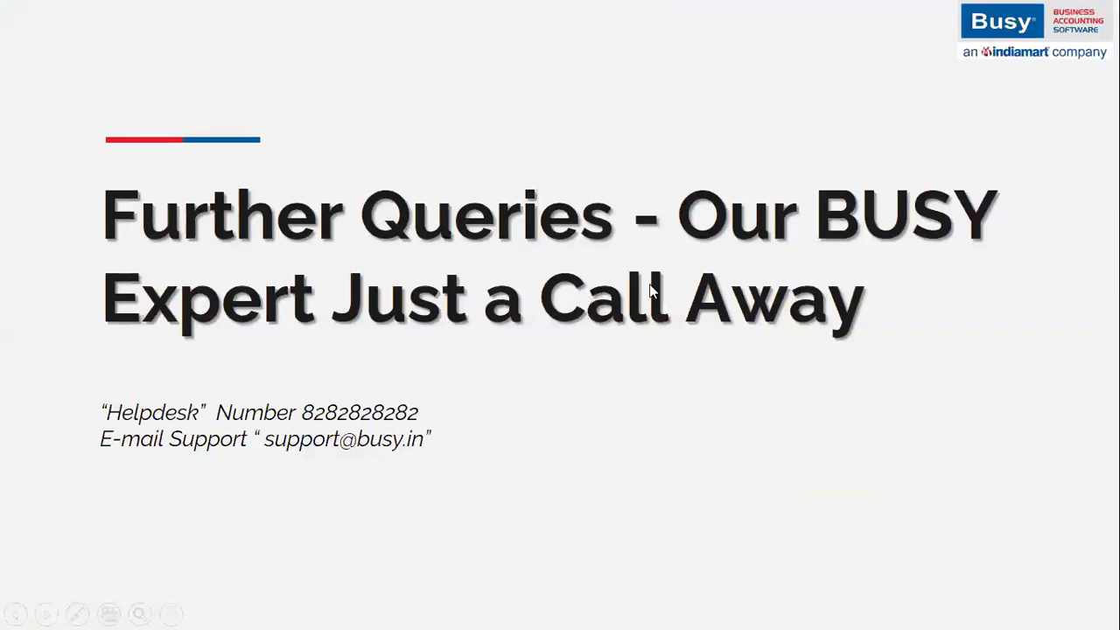